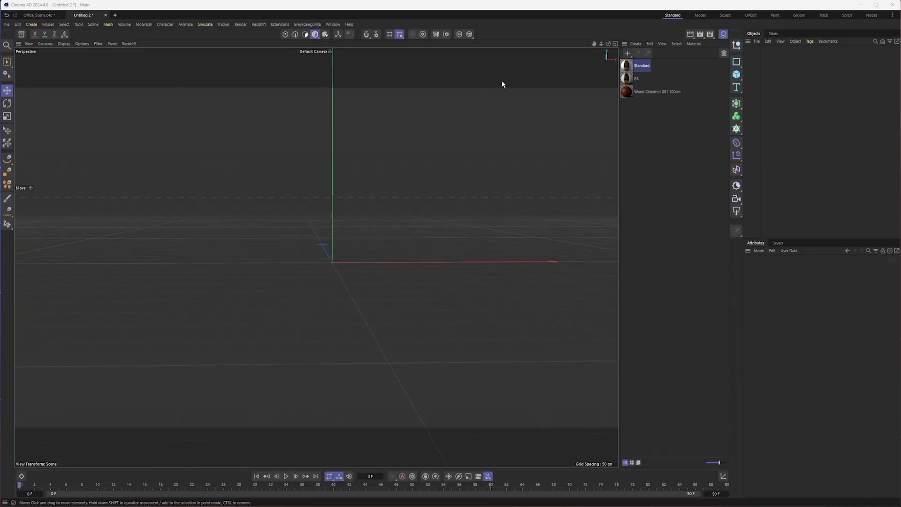
- Add a plane oriented to +Z with one width segment and one height segment
{"action": "left_click", "coordinate": [741, 76]}
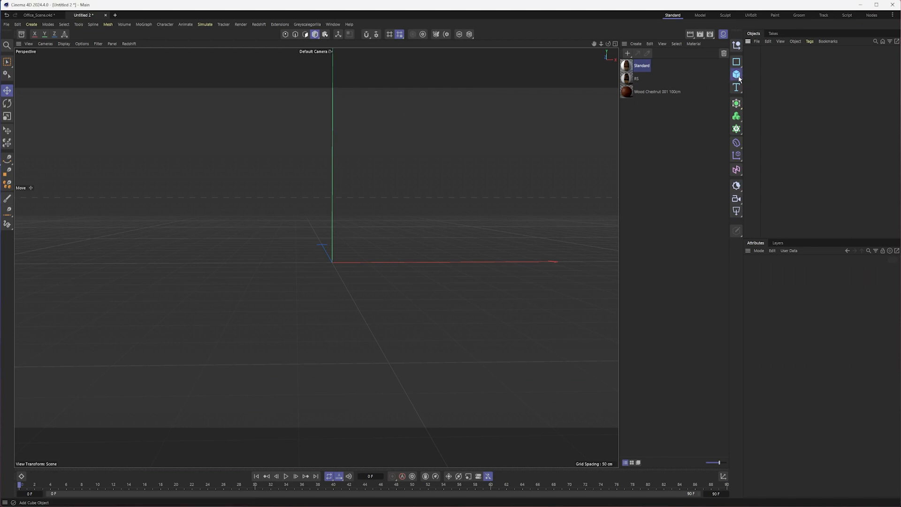
{"action": "left_click", "coordinate": [765, 99]}
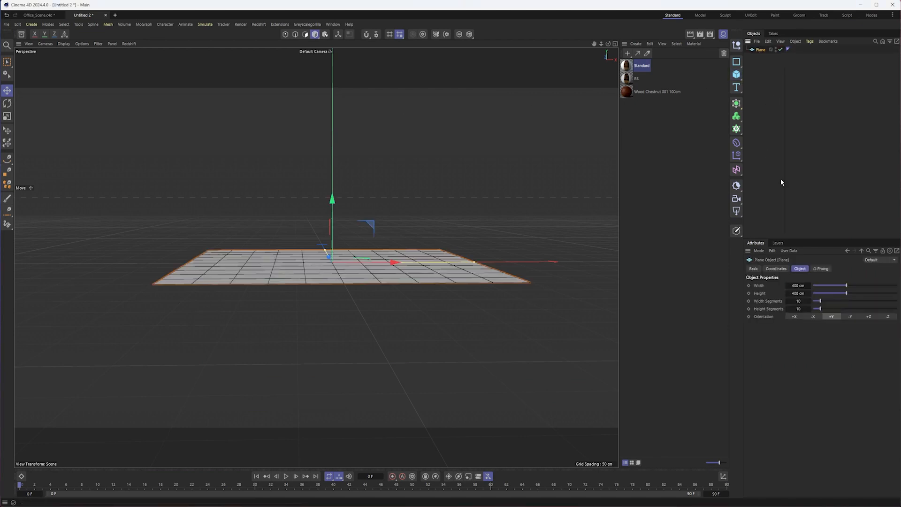
{"action": "left_click", "coordinate": [869, 316]}
{"action": "left_click_drag", "start_coordinate": [821, 301], "coordinate": [813, 308]}
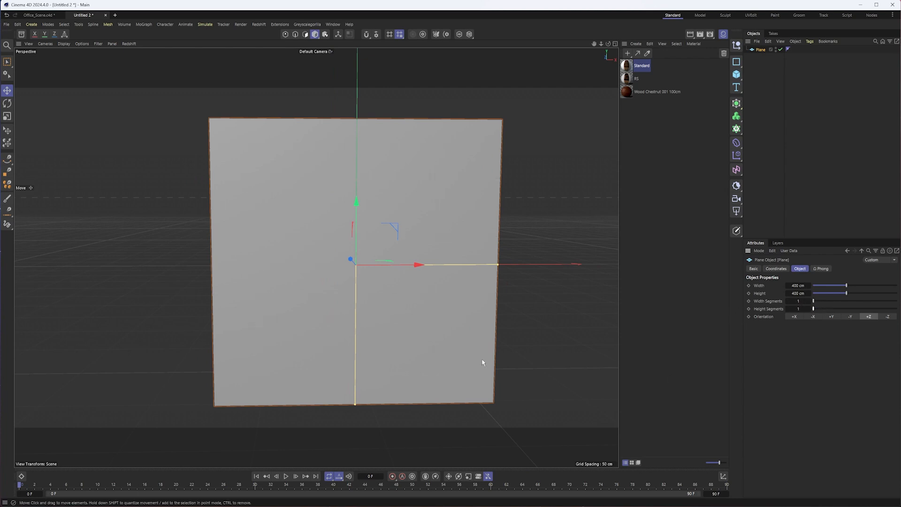
{"action": "middle_click_drag", "start_coordinate": [463, 236], "coordinate": [461, 246], "text": "alt"}
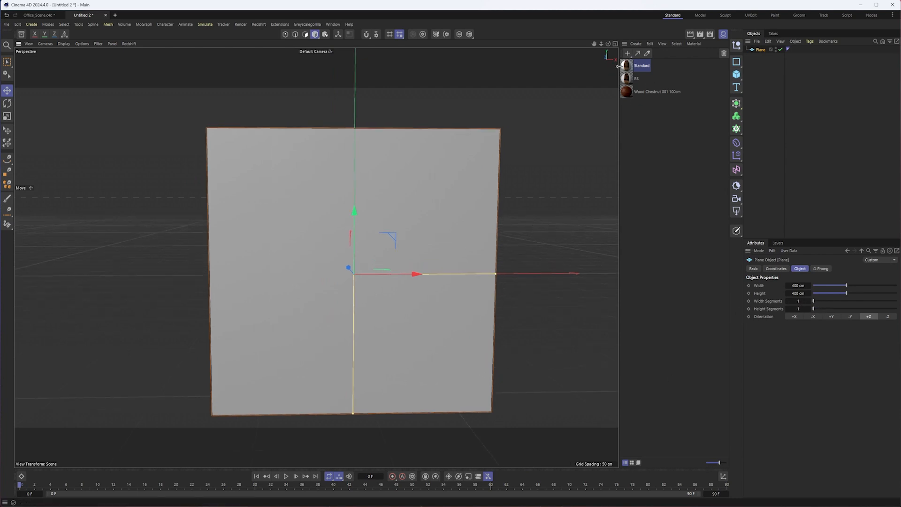
- Apply the RS material to the plane and inspect its bookcase texture in the Node Editor
{"action": "left_click_drag", "start_coordinate": [626, 80], "coordinate": [765, 49]}
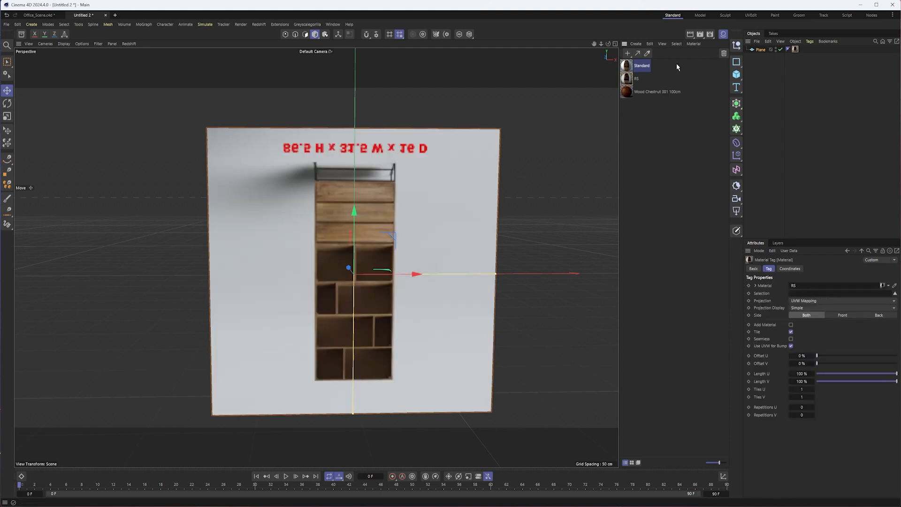
{"action": "double_click", "coordinate": [629, 78]}
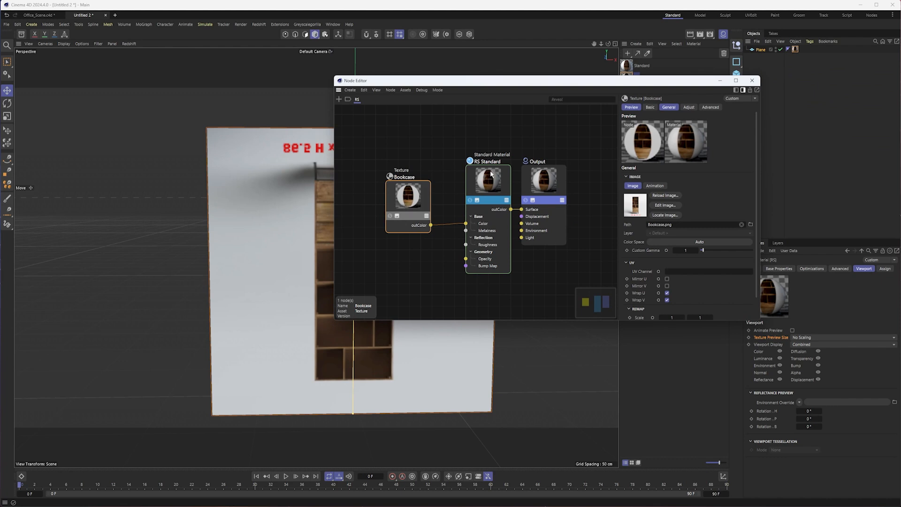
{"action": "left_click", "coordinate": [752, 80]}
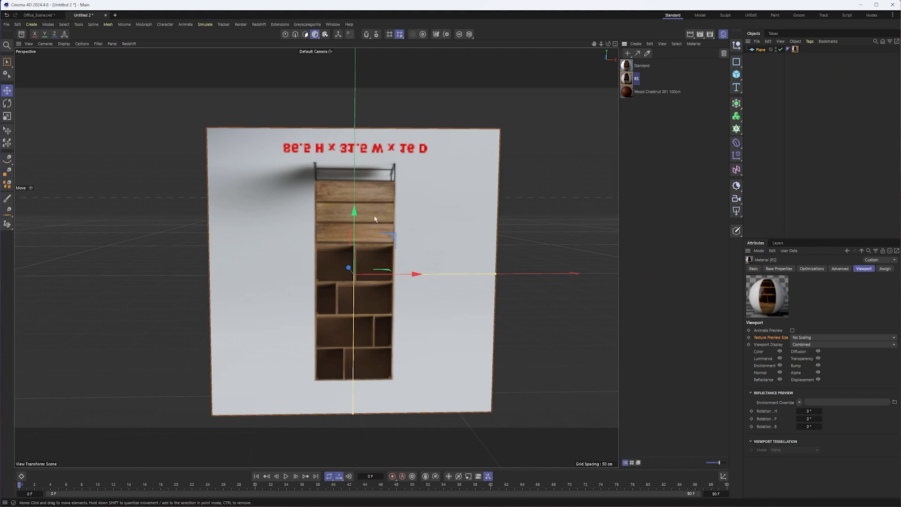
- Rotate the plane so that the bookcase image stands right side up
{"action": "key", "text": "r"}
{"action": "left_click_drag", "start_coordinate": [376, 234], "coordinate": [328, 322]}
{"action": "left_click_drag", "start_coordinate": [335, 279], "coordinate": [495, 260]}
- Examine the RS material's Texture Preview Size options and the Standard material's colour channel with its Bookcase.png texture
{"action": "left_click", "coordinate": [627, 78]}
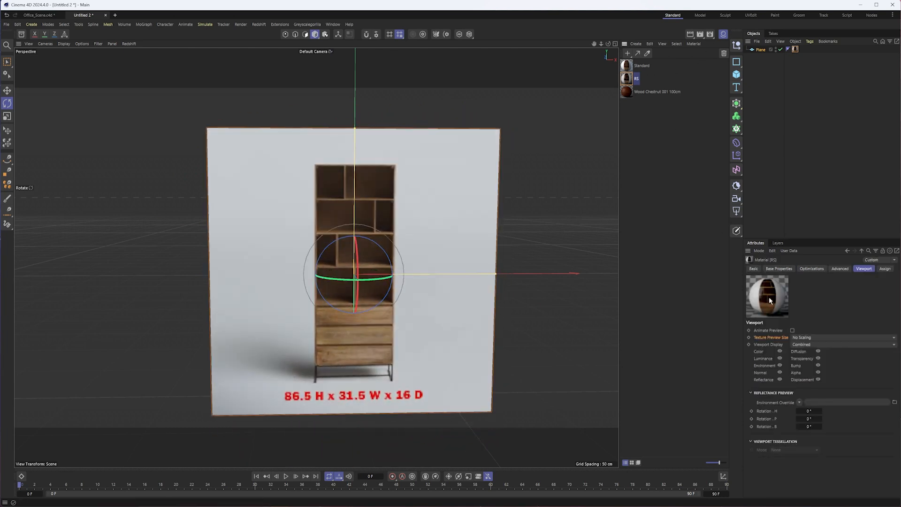
{"action": "left_click", "coordinate": [819, 337]}
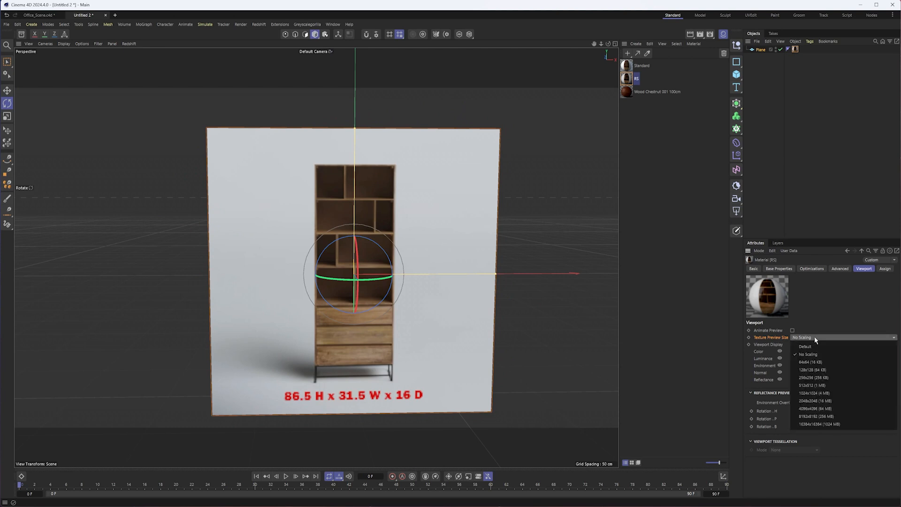
{"action": "left_click", "coordinate": [817, 291]}
{"action": "double_click", "coordinate": [629, 68]}
{"action": "left_click_drag", "start_coordinate": [672, 57], "coordinate": [348, 131]}
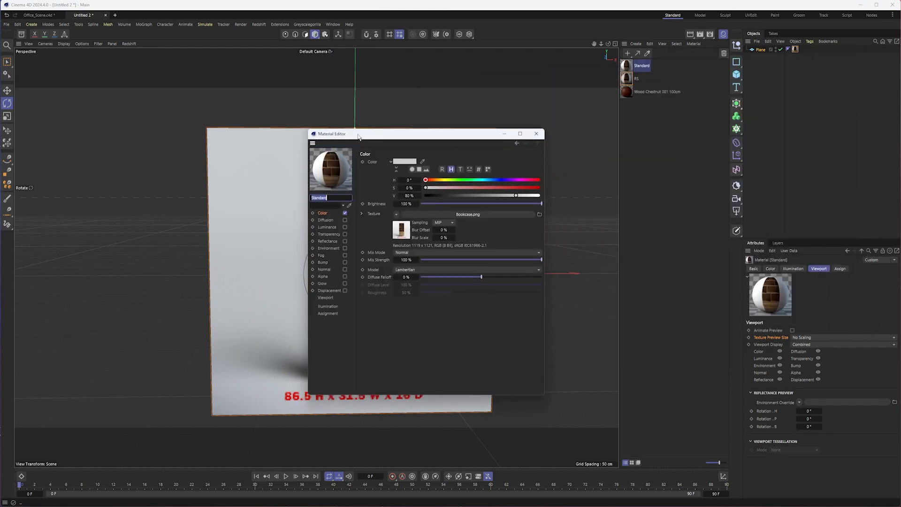
{"action": "left_click", "coordinate": [628, 55]}
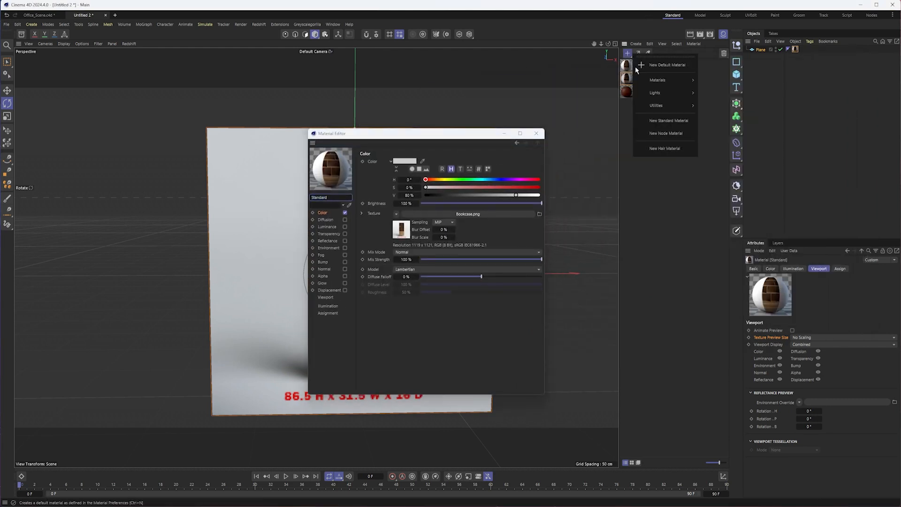
{"action": "left_click", "coordinate": [325, 219]}
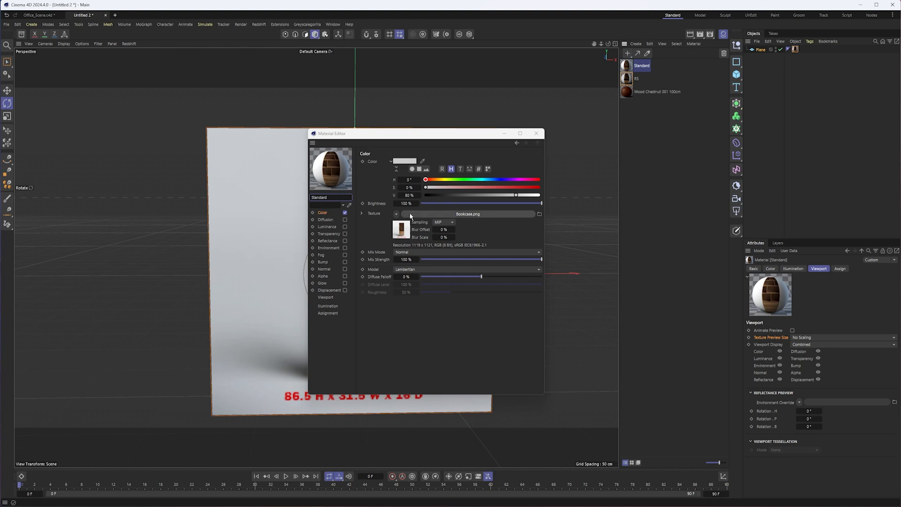
{"action": "left_click", "coordinate": [328, 241]}
{"action": "left_click", "coordinate": [537, 134]}
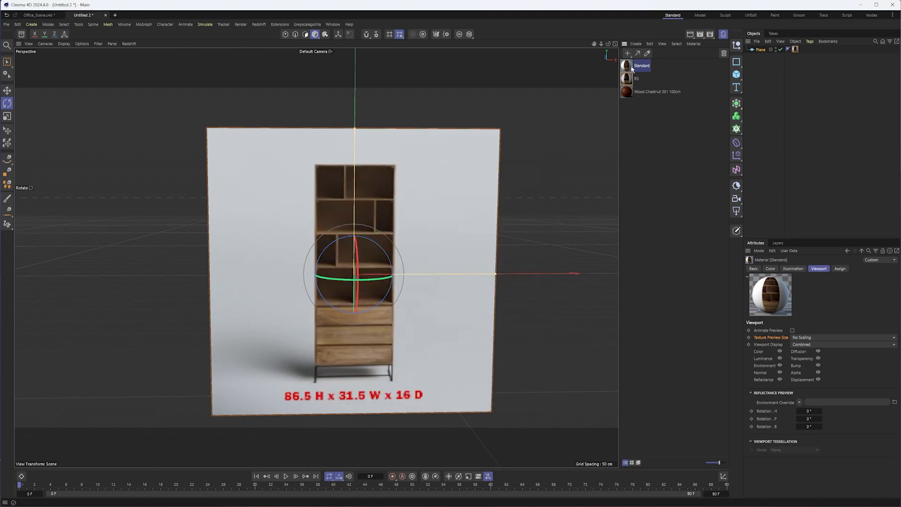
- Apply the Standard material to the plane over the RS material and check the image's sharpness up close
{"action": "left_click_drag", "start_coordinate": [753, 51], "coordinate": [762, 49]}
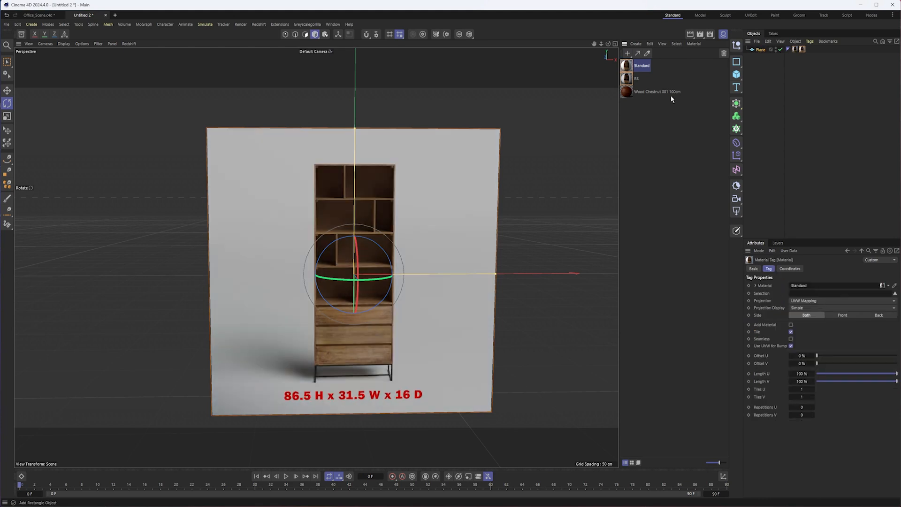
{"action": "middle_click_drag", "start_coordinate": [421, 321], "coordinate": [433, 274], "text": "alt"}
{"action": "right_click_drag", "start_coordinate": [419, 276], "coordinate": [454, 271], "text": "alt"}
{"action": "left_click_drag", "start_coordinate": [426, 324], "coordinate": [425, 294], "text": "alt"}
{"action": "middle_click_drag", "start_coordinate": [425, 295], "coordinate": [427, 224], "text": "alt"}
{"action": "right_click_drag", "start_coordinate": [352, 303], "coordinate": [441, 305], "text": "alt"}
{"action": "middle_click_drag", "start_coordinate": [441, 306], "coordinate": [390, 267], "text": "alt"}
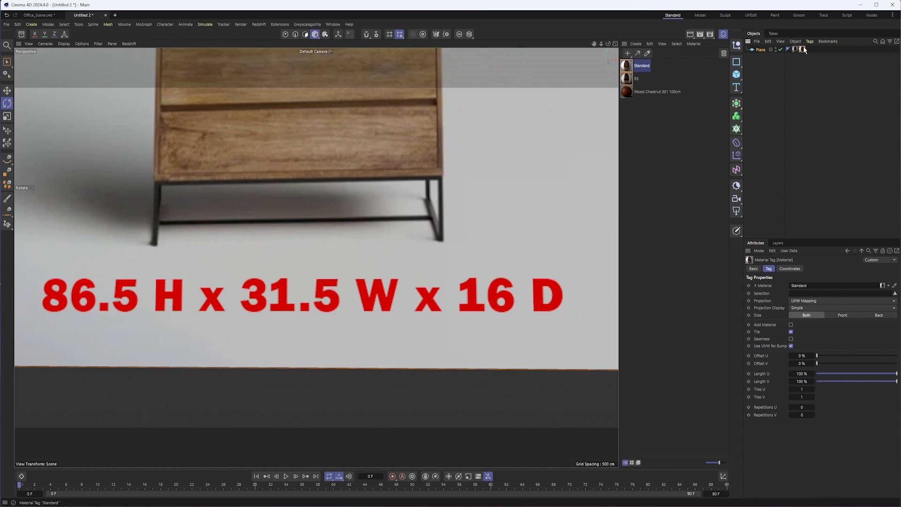
- Delete the Standard material tag from the plane and undo the deletion to compare the two materials' image quality
{"action": "key", "text": "Delete"}
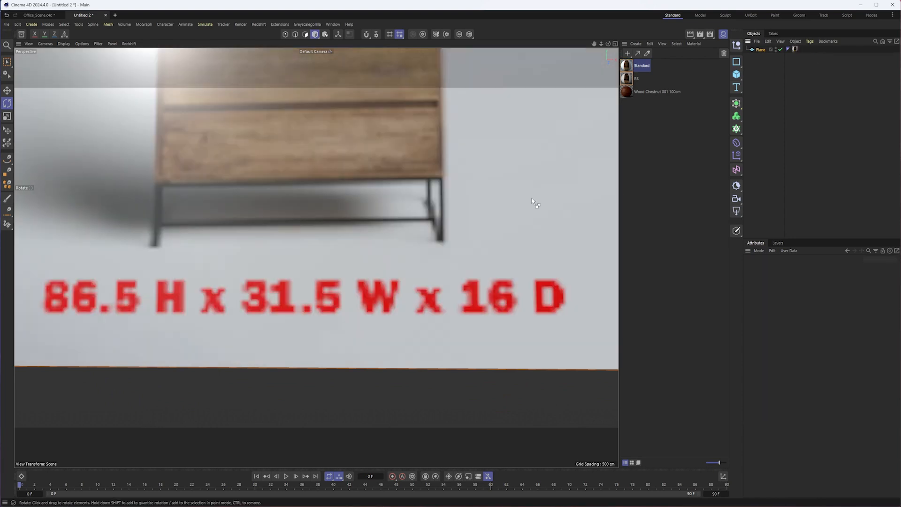
{"action": "key", "text": "ctrl+z"}
{"action": "middle_click_drag", "start_coordinate": [470, 193], "coordinate": [496, 285], "text": "alt"}
{"action": "right_click_drag", "start_coordinate": [497, 286], "coordinate": [427, 267], "text": "alt"}
{"action": "left_click_drag", "start_coordinate": [485, 236], "coordinate": [484, 266], "text": "alt"}
{"action": "middle_click_drag", "start_coordinate": [484, 266], "coordinate": [454, 289], "text": "alt"}
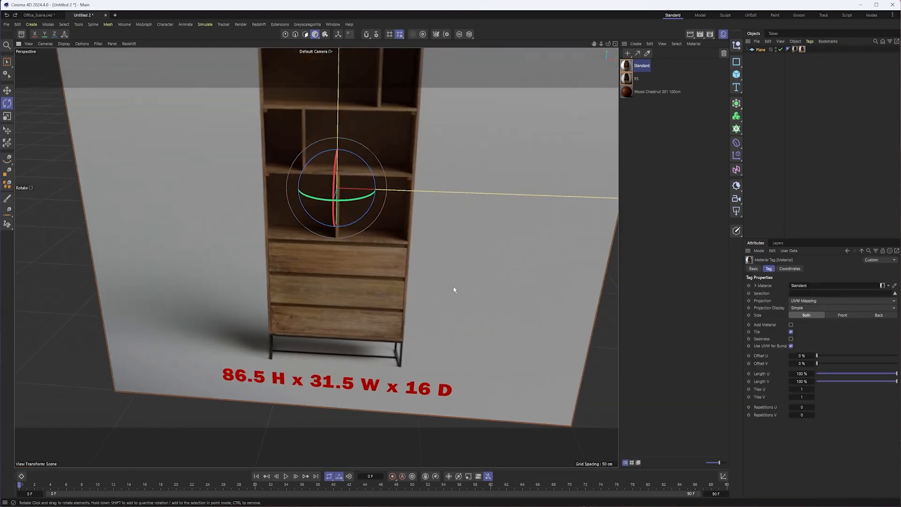
{"action": "left_click_drag", "start_coordinate": [454, 289], "coordinate": [471, 263], "text": "alt"}
- Delete the RS material tag from the plane, keeping only the Standard material
{"action": "left_click", "coordinate": [796, 49]}
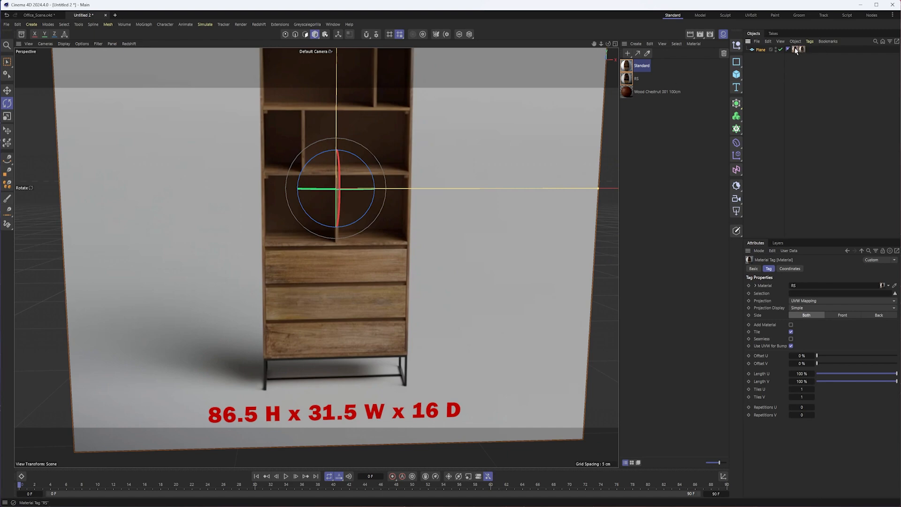
{"action": "key", "text": "Delete"}
{"action": "right_click_drag", "start_coordinate": [450, 203], "coordinate": [428, 213], "text": "alt"}
{"action": "middle_click_drag", "start_coordinate": [429, 213], "coordinate": [403, 263], "text": "alt"}
{"action": "left_click_drag", "start_coordinate": [404, 262], "coordinate": [412, 249], "text": "alt"}
{"action": "right_click_drag", "start_coordinate": [412, 249], "coordinate": [394, 255], "text": "alt"}
{"action": "middle_click_drag", "start_coordinate": [394, 255], "coordinate": [378, 269], "text": "alt"}
{"action": "left_click_drag", "start_coordinate": [379, 269], "coordinate": [394, 263], "text": "alt"}
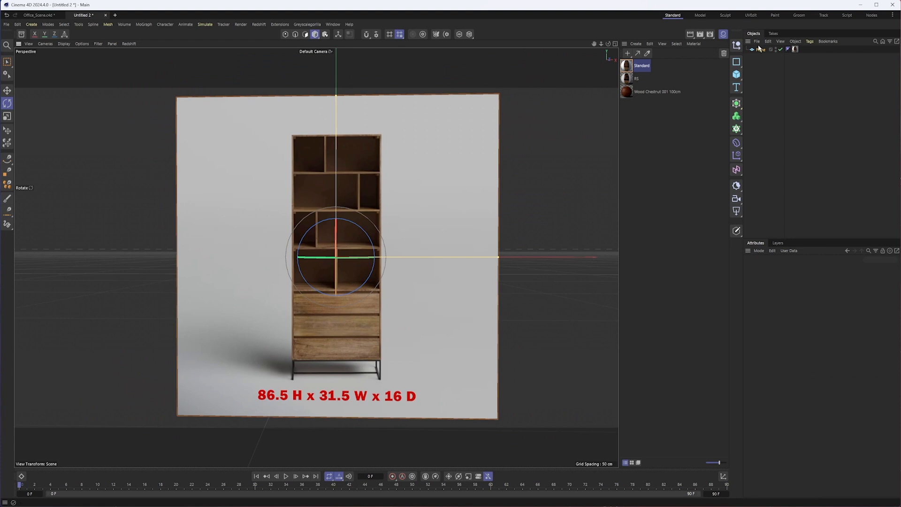
- Add a cube and set its Size Y to 86.5 in to match the bookcase's height
{"action": "left_click", "coordinate": [737, 74]}
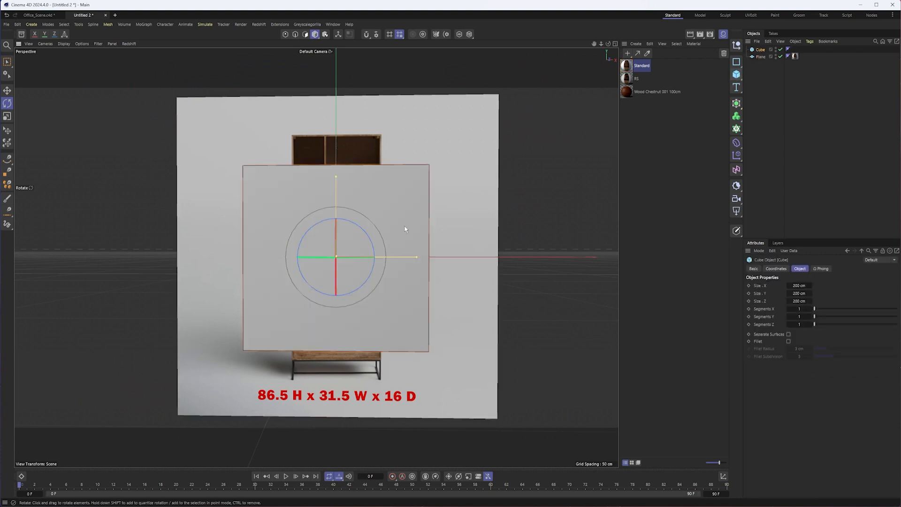
{"action": "scroll", "coordinate": [385, 282], "scroll_direction": "down", "scroll_amount": 1}
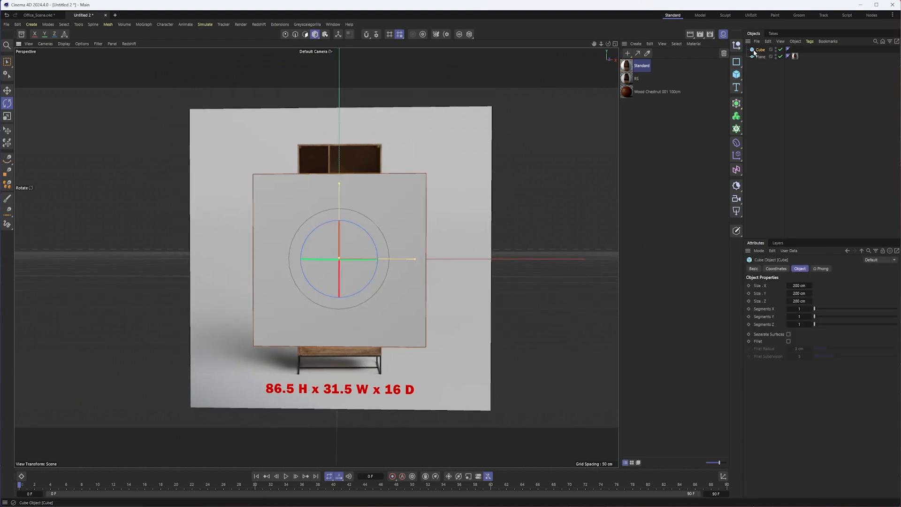
{"action": "left_click", "coordinate": [799, 285]}
{"action": "type", "text": "3"}
{"action": "type", "text": "6.5in"}
{"action": "key", "text": "Return"}
{"action": "key", "text": "Tab"}
{"action": "left_click", "coordinate": [798, 286]}
{"action": "key", "text": "ctrl+c"}
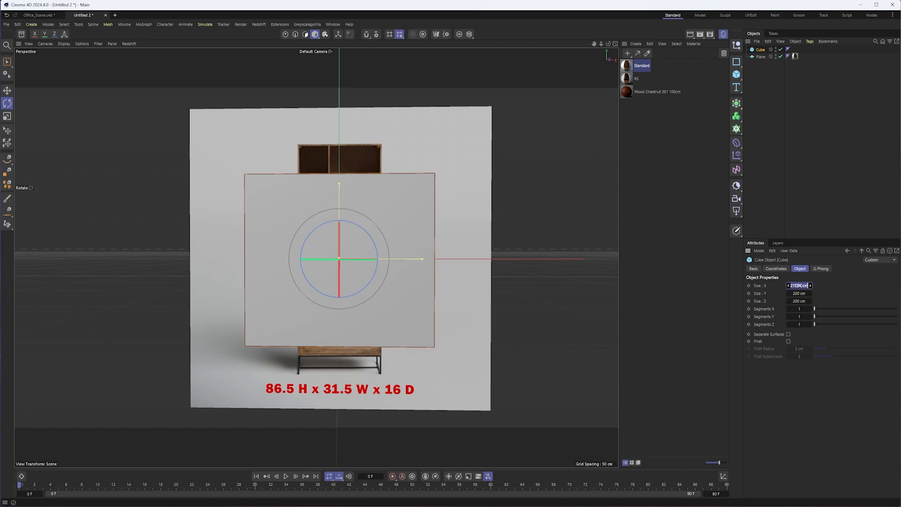
{"action": "left_click", "coordinate": [803, 295]}
{"action": "key", "text": "ctrl+v"}
{"action": "key", "text": "Return"}
- Set the cube's Size X to 31.5 in to match the bookcase's width
{"action": "left_click", "coordinate": [806, 286]}
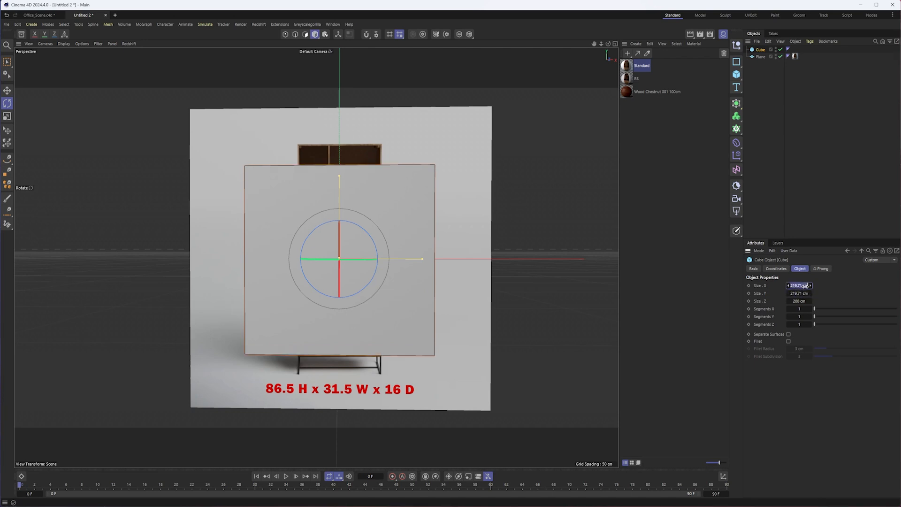
{"action": "type", "text": "31/5"}
{"action": "key", "text": "BackSpace"}
{"action": "key", "text": "BackSpace"}
{"action": "type", "text": ".5in"}
{"action": "key", "text": "Return"}
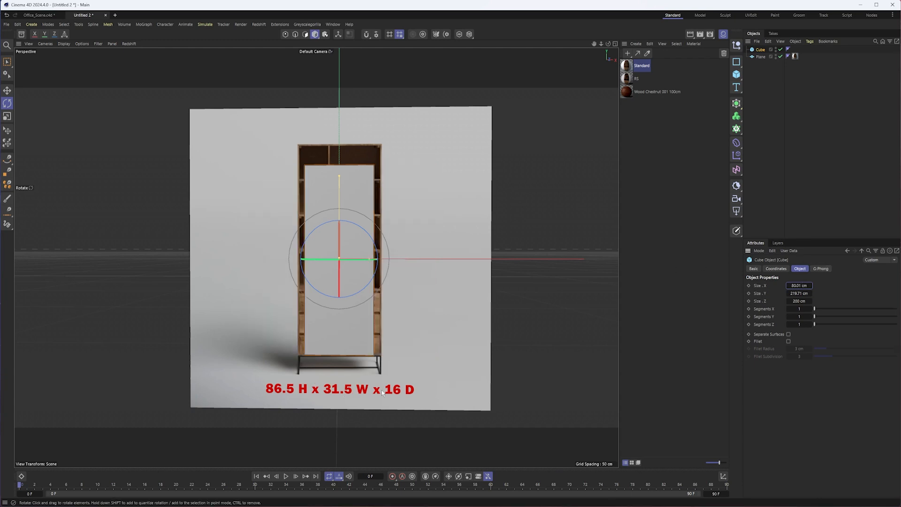
- Set the cube's Size Z to 16 in to match the bookcase's depth
{"action": "left_click_drag", "start_coordinate": [301, 275], "coordinate": [389, 281], "text": "alt"}
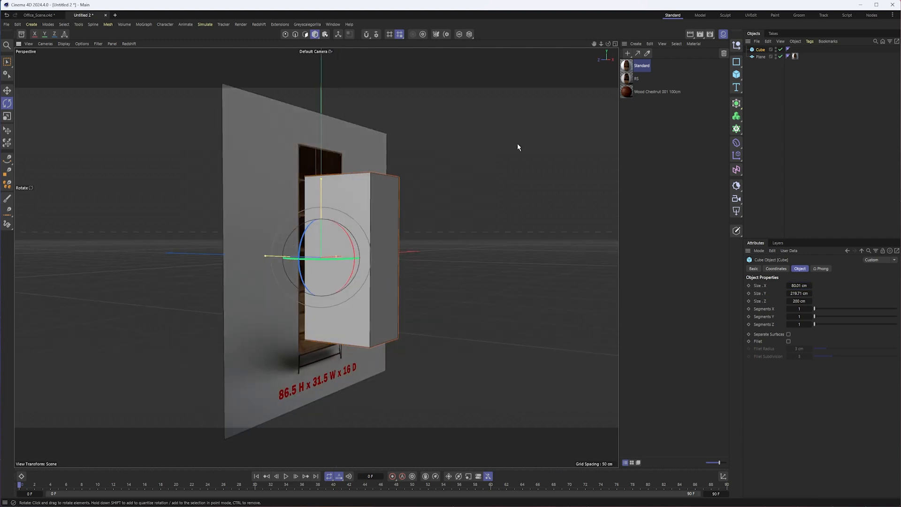
{"action": "key", "text": "e"}
{"action": "left_click_drag", "start_coordinate": [364, 233], "coordinate": [272, 233], "text": "alt"}
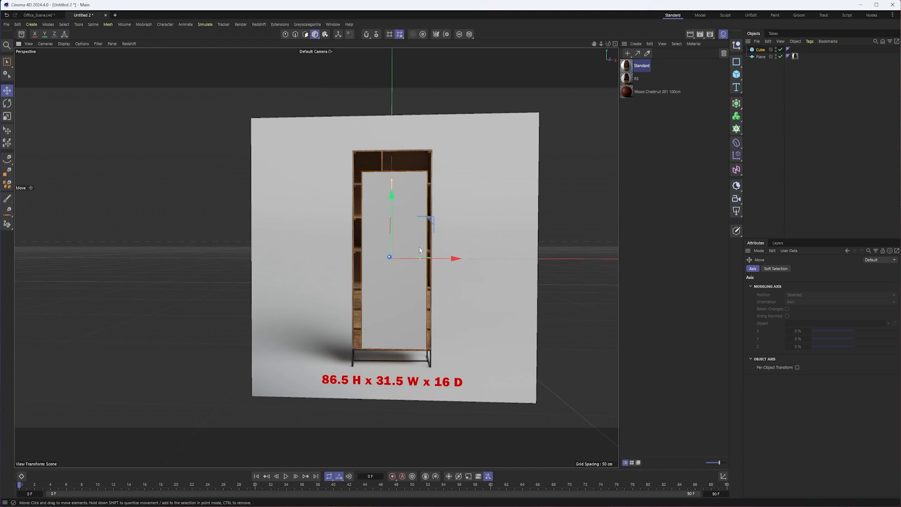
{"action": "left_click_drag", "start_coordinate": [404, 277], "coordinate": [305, 270], "text": "alt"}
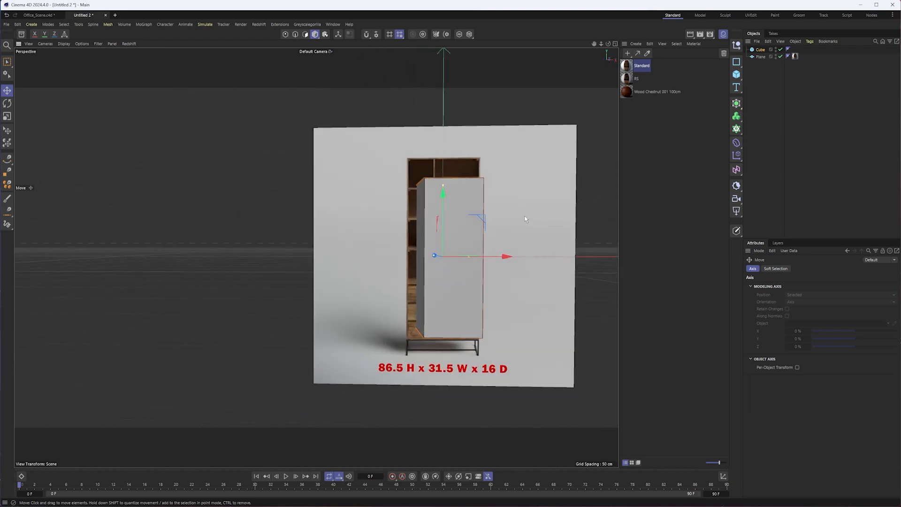
{"action": "left_click", "coordinate": [754, 50]}
{"action": "left_click", "coordinate": [802, 301]}
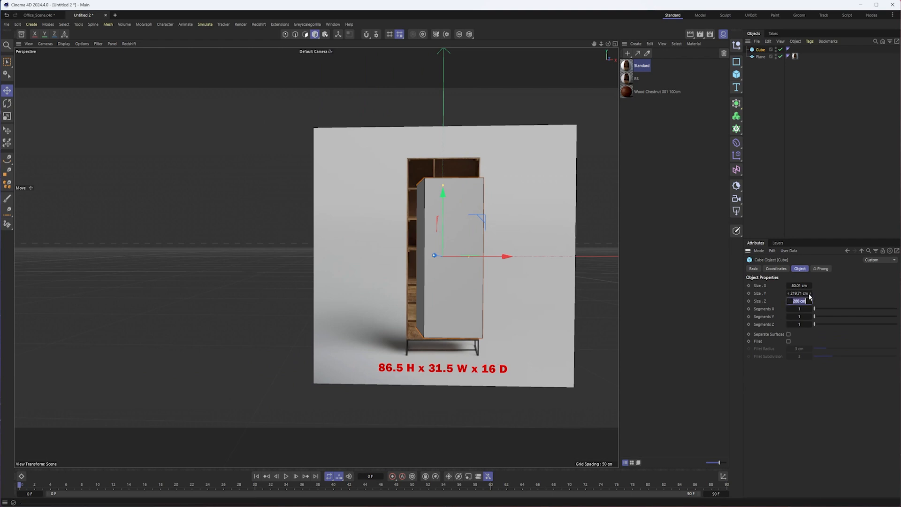
{"action": "type", "text": "16c"}
{"action": "key", "text": "Return"}
- Scale down the reference plane in the front view until the pictured bookcase roughly matches the cube's outline
{"action": "middle_click_drag", "start_coordinate": [379, 219], "coordinate": [310, 233], "text": "alt"}
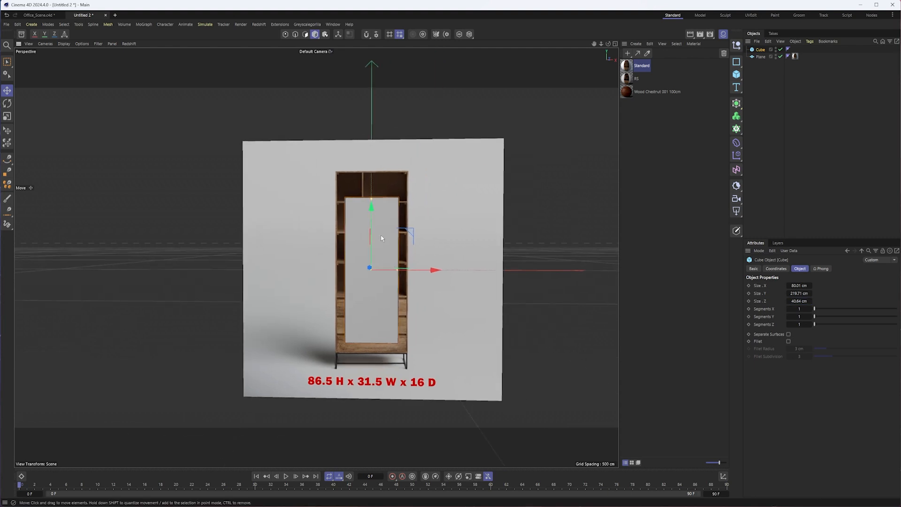
{"action": "left_click", "coordinate": [447, 206]}
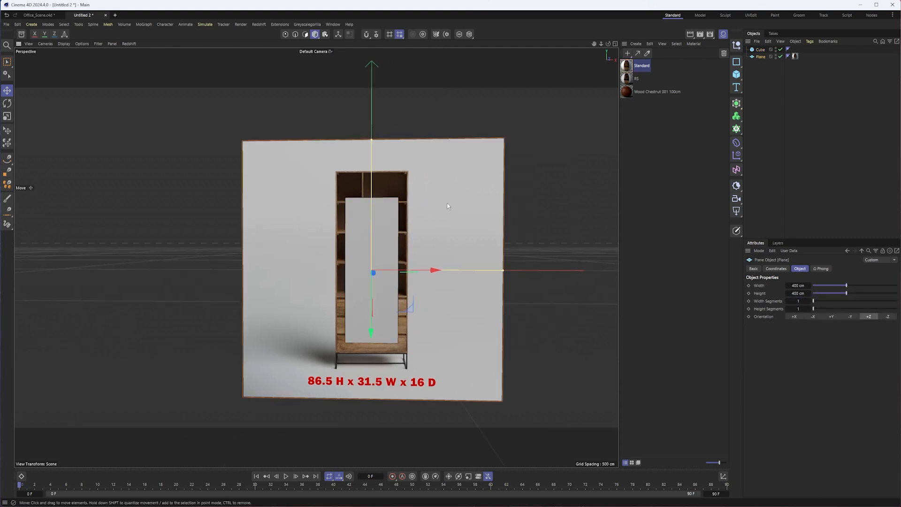
{"action": "key", "text": "t"}
{"action": "left_click_drag", "start_coordinate": [459, 183], "coordinate": [399, 204]}
{"action": "key", "text": "F4"}
{"action": "scroll", "coordinate": [398, 207], "scroll_direction": "down", "scroll_amount": 10}
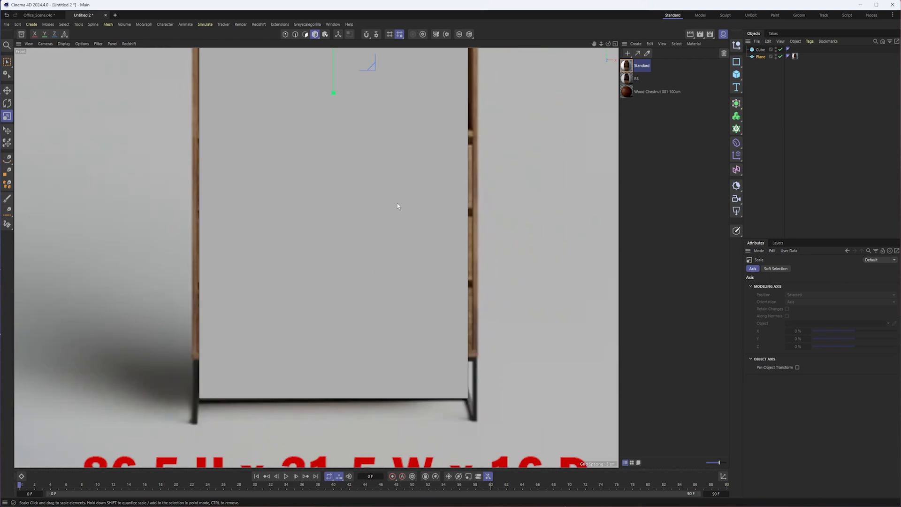
{"action": "middle_click_drag", "start_coordinate": [343, 283], "coordinate": [356, 302], "text": "alt"}
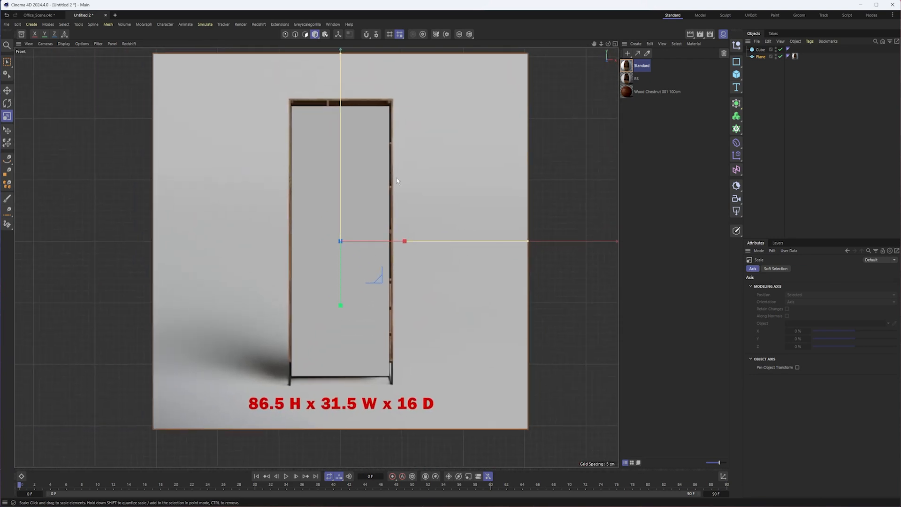
{"action": "left_click_drag", "start_coordinate": [438, 150], "coordinate": [430, 153]}
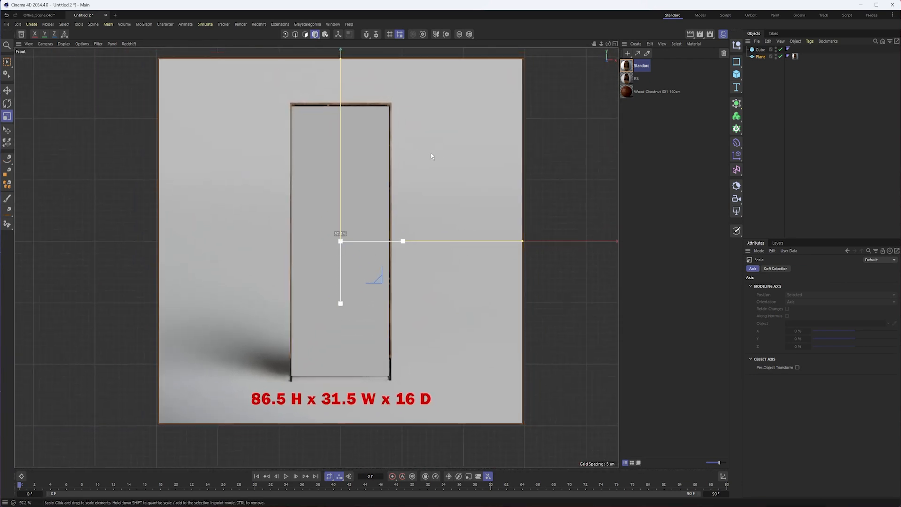
{"action": "left_click_drag", "start_coordinate": [431, 153], "coordinate": [427, 155]}
- Fine-tune the plane's horizontal position and scale it to about 286.5 cm so the pictured bookcase aligns with the cube
{"action": "key", "text": "e"}
{"action": "left_click_drag", "start_coordinate": [398, 243], "coordinate": [396, 243]}
{"action": "key", "text": "t"}
{"action": "left_click_drag", "start_coordinate": [426, 209], "coordinate": [420, 210]}
{"action": "key", "text": "e"}
{"action": "left_click_drag", "start_coordinate": [393, 243], "coordinate": [394, 244]}
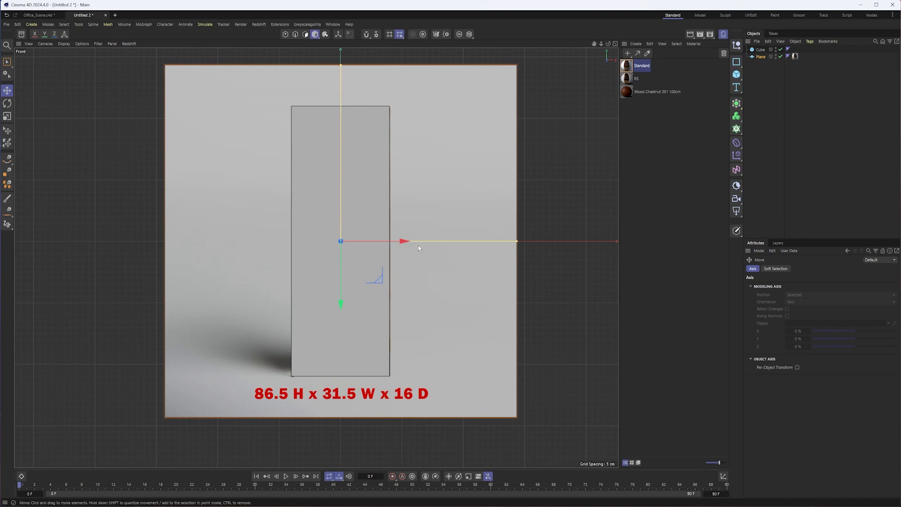
- Return to the perspective view and select the reference plane
{"action": "key", "text": "F1"}
{"action": "left_click_drag", "start_coordinate": [345, 220], "coordinate": [401, 234], "text": "alt"}
{"action": "left_click", "coordinate": [421, 183]}
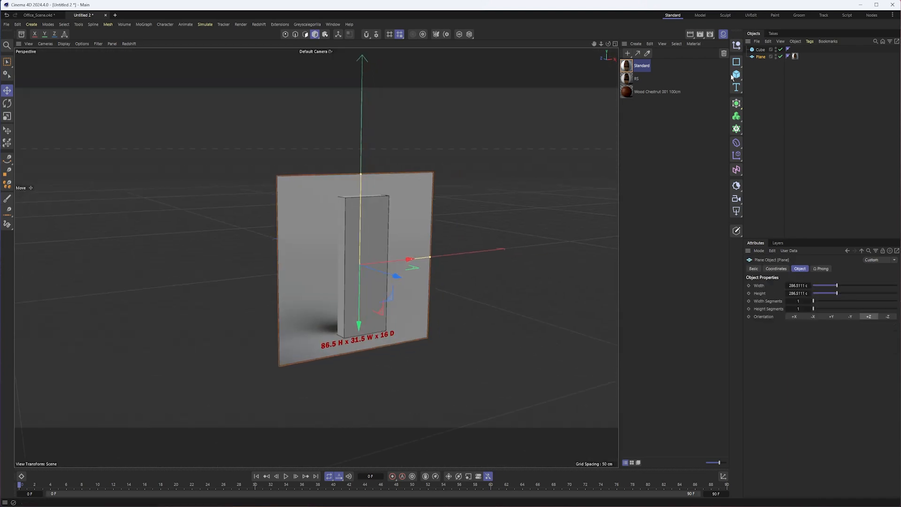
- Add a Protection tag to the reference plane and rename the plane to Ref
{"action": "right_click", "coordinate": [760, 57]}
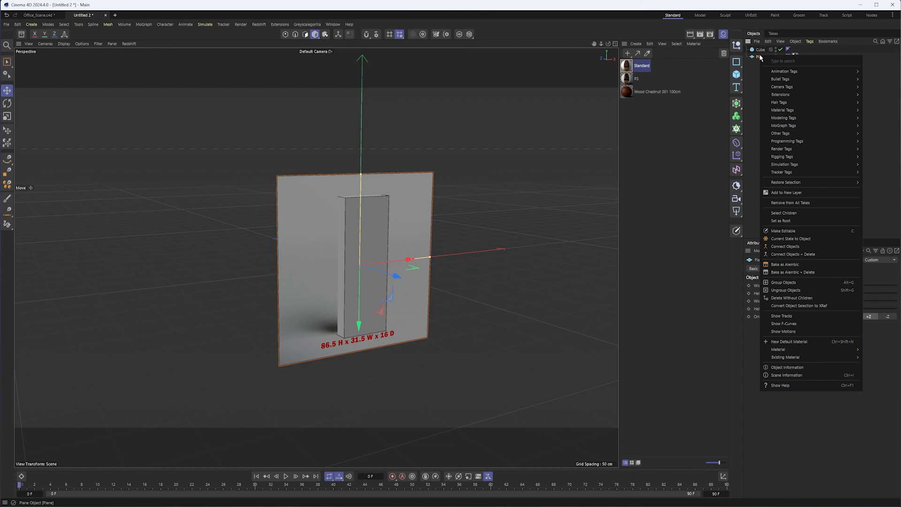
{"action": "mouse_move", "coordinate": [826, 156]}
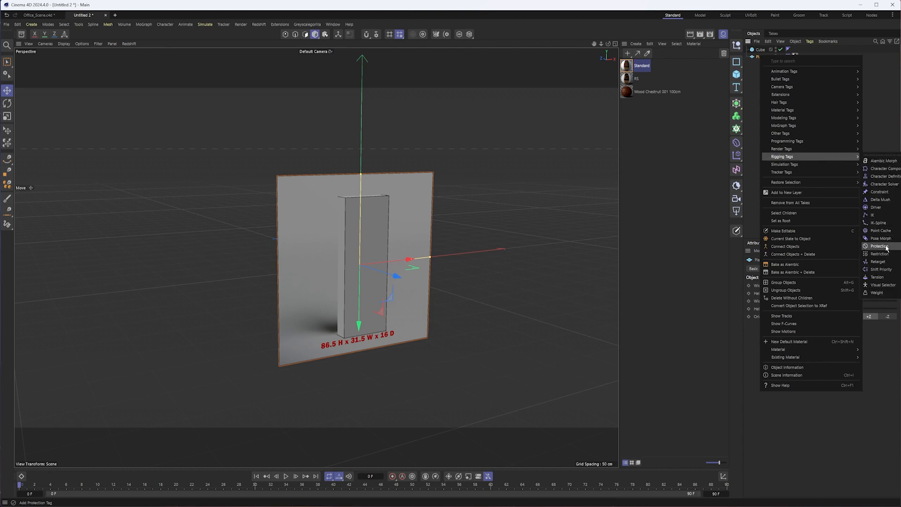
{"action": "left_click", "coordinate": [887, 249]}
{"action": "double_click", "coordinate": [759, 57]}
{"action": "type", "text": "Ref"}
{"action": "left_click", "coordinate": [772, 97]}
- Select the cube and slide it along X until it sits clear of the pictured bookcase
{"action": "left_click_drag", "start_coordinate": [422, 243], "coordinate": [405, 209], "text": "alt"}
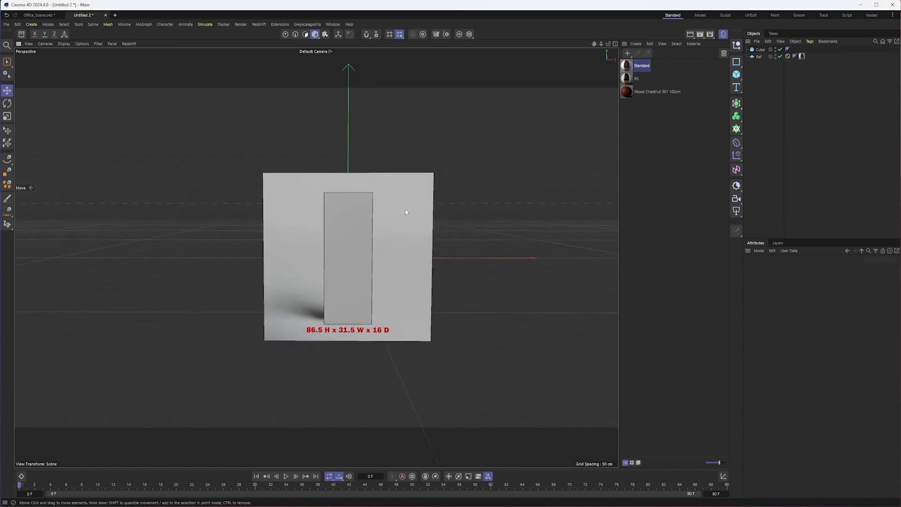
{"action": "middle_click_drag", "start_coordinate": [405, 209], "coordinate": [432, 226], "text": "alt"}
{"action": "scroll", "coordinate": [432, 229], "scroll_direction": "up", "scroll_amount": 3}
{"action": "left_click", "coordinate": [405, 249]}
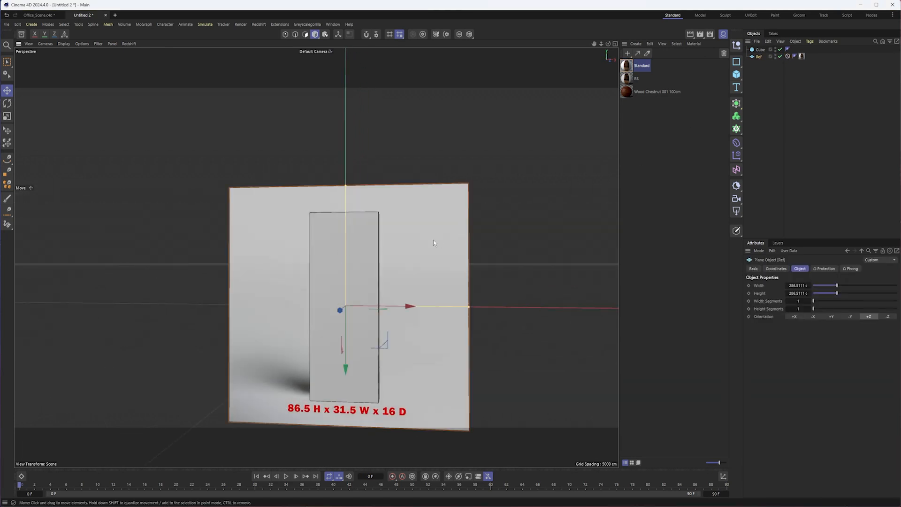
{"action": "left_click", "coordinate": [332, 244]}
{"action": "mouse_move", "coordinate": [319, 215]}
{"action": "left_mouse_down", "text": "alt"}
{"action": "mouse_move", "coordinate": [388, 227]}
{"action": "mouse_move", "coordinate": [319, 197]}
{"action": "left_mouse_up", "text": "alt"}
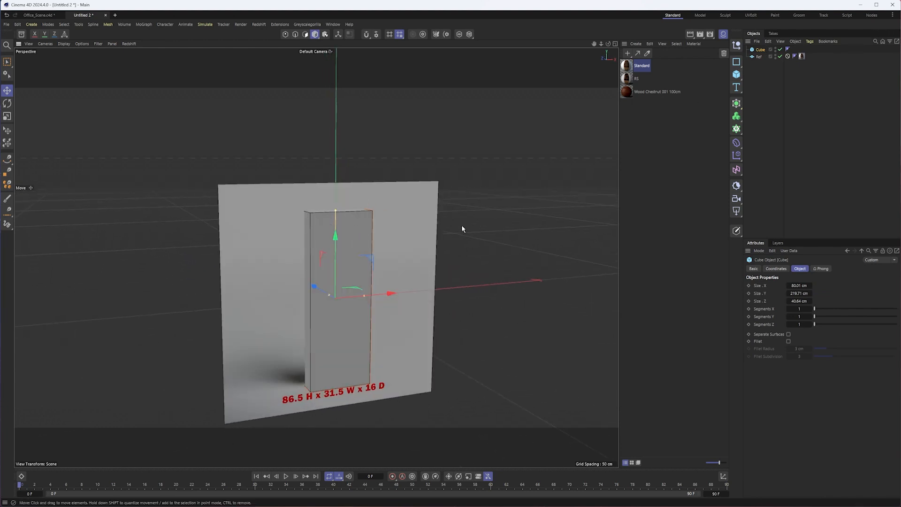
{"action": "left_click_drag", "start_coordinate": [391, 293], "coordinate": [469, 292]}
{"action": "left_click_drag", "start_coordinate": [359, 306], "coordinate": [356, 308], "text": "alt"}
{"action": "scroll", "coordinate": [343, 229], "scroll_direction": "up", "scroll_amount": 4}
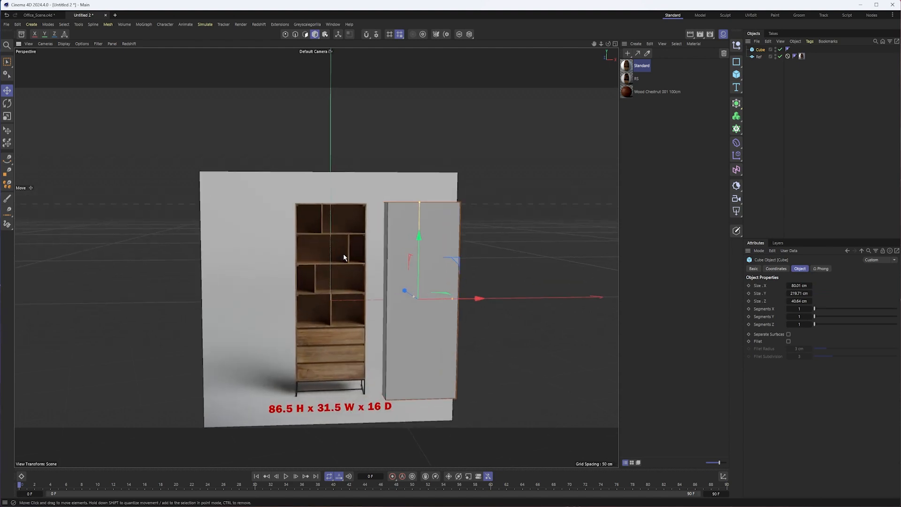
- Examine the pictured bookcase's shelves, drawers and legs, and undo the cube's sideways move
{"action": "middle_click_drag", "start_coordinate": [344, 270], "coordinate": [342, 230], "text": "alt"}
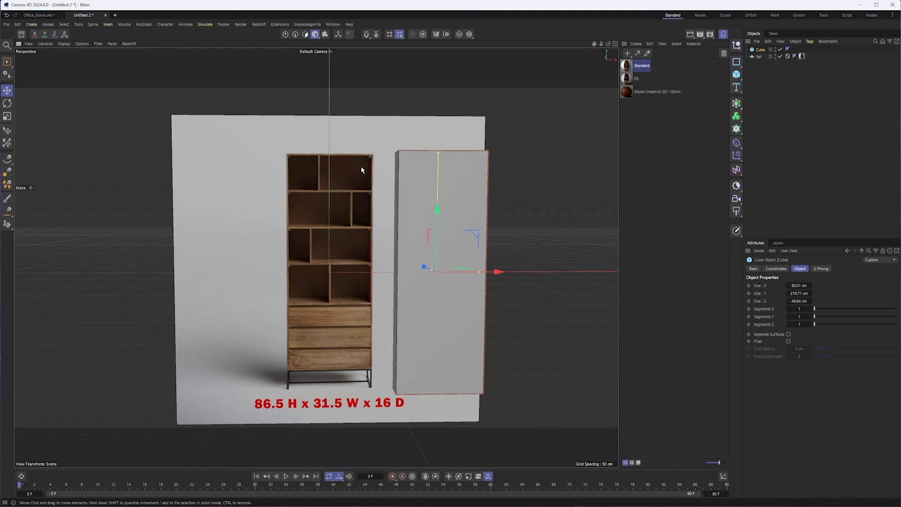
{"action": "left_click_drag", "start_coordinate": [351, 181], "coordinate": [347, 181], "text": "alt"}
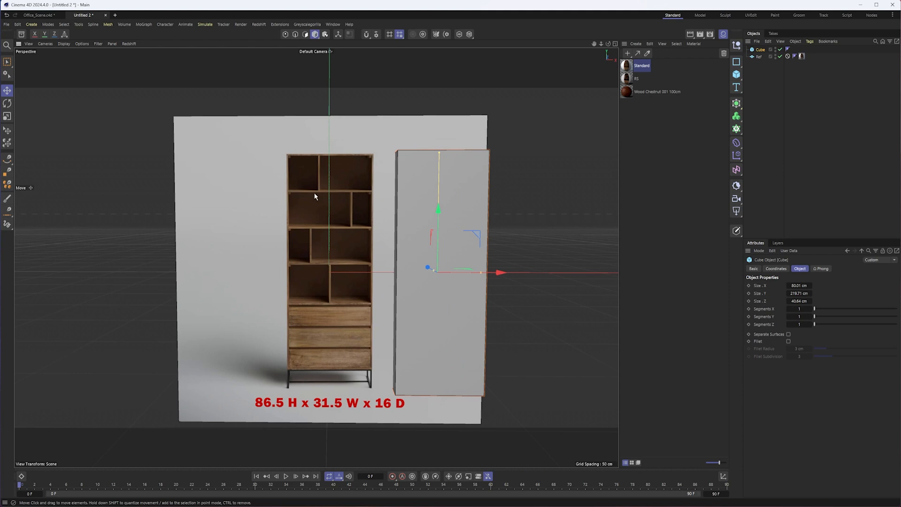
{"action": "scroll", "coordinate": [332, 183], "scroll_direction": "up", "scroll_amount": 5}
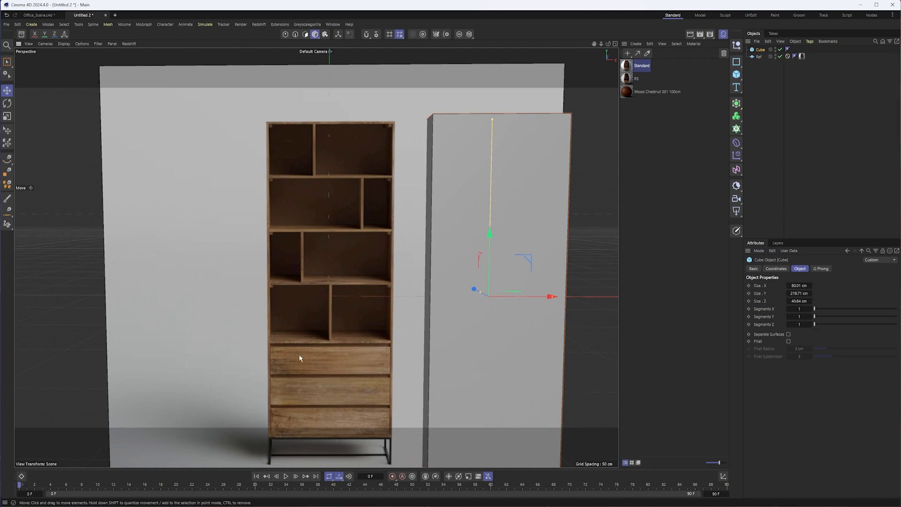
{"action": "middle_click_drag", "start_coordinate": [344, 370], "coordinate": [400, 249], "text": "alt"}
{"action": "middle_click_drag", "start_coordinate": [384, 201], "coordinate": [365, 246], "text": "alt"}
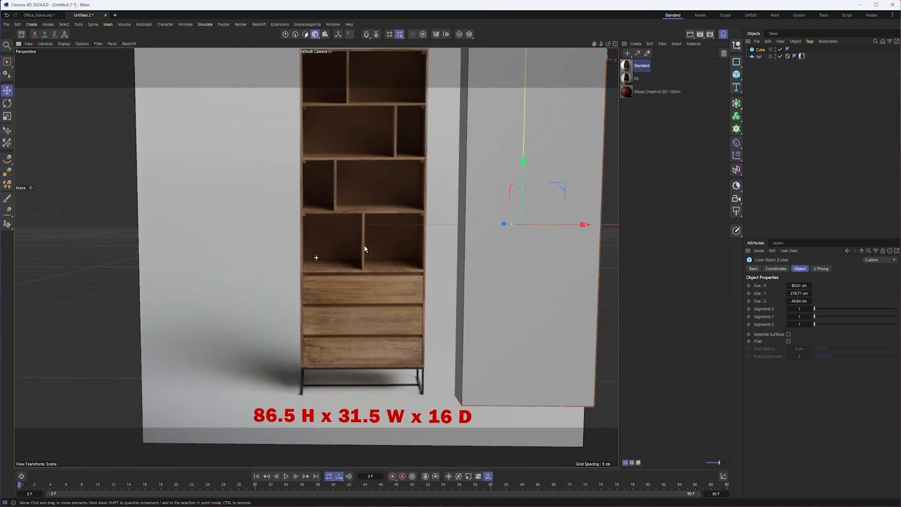
{"action": "key", "text": "s"}
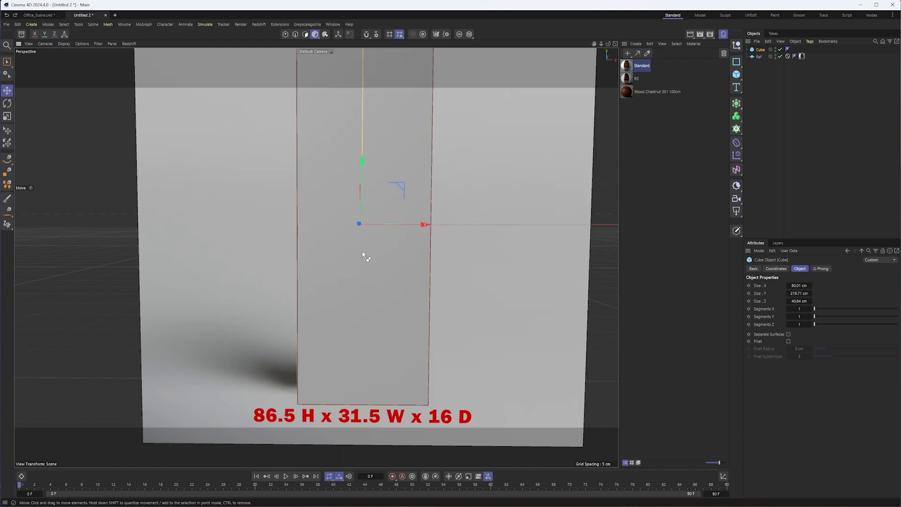
- Turn on X-Ray for the cube and make it an editable polygon object
{"action": "left_click_drag", "start_coordinate": [336, 198], "coordinate": [368, 204], "text": "alt"}
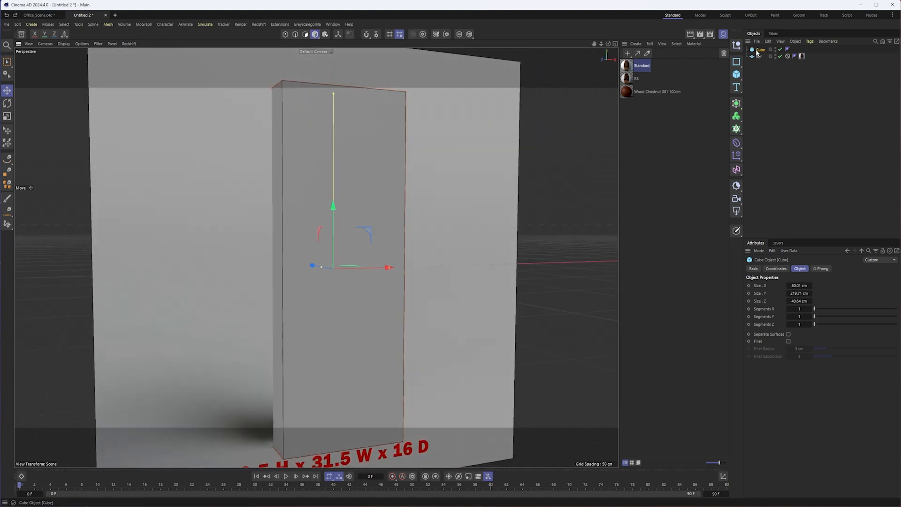
{"action": "left_click", "coordinate": [754, 269]}
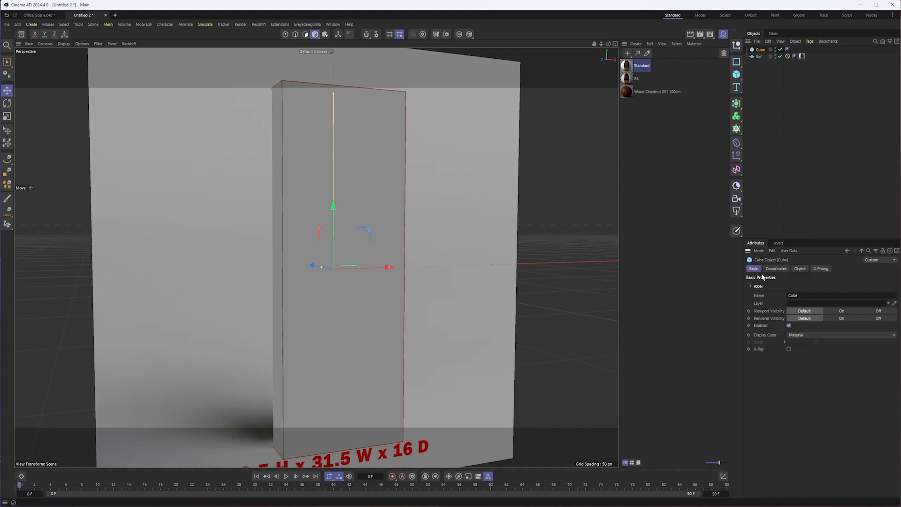
{"action": "left_click", "coordinate": [788, 349]}
{"action": "left_click_drag", "start_coordinate": [443, 305], "coordinate": [404, 315], "text": "alt"}
{"action": "middle_click_drag", "start_coordinate": [379, 308], "coordinate": [411, 319], "text": "alt"}
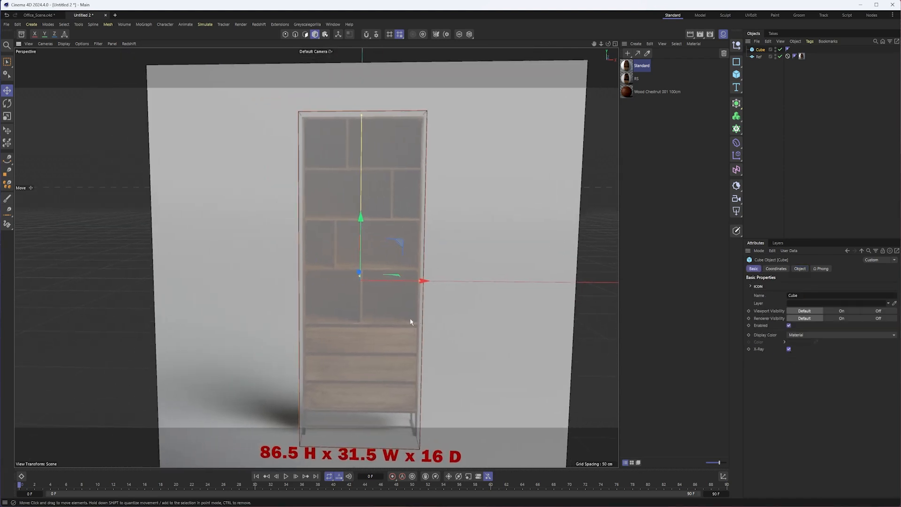
{"action": "left_click_drag", "start_coordinate": [411, 322], "coordinate": [418, 322], "text": "alt"}
{"action": "key", "text": "c"}
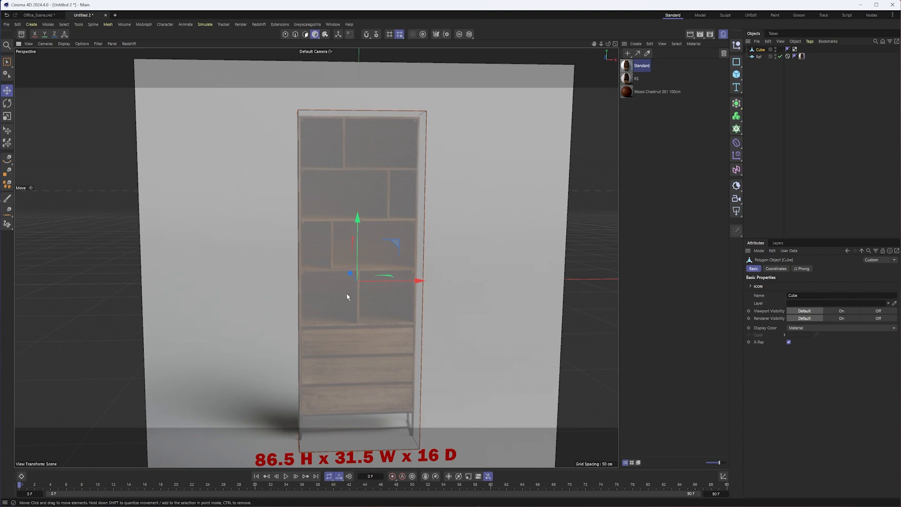
- Select the cube's front face in polygon mode
{"action": "left_click_drag", "start_coordinate": [347, 293], "coordinate": [378, 297], "text": "alt"}
{"action": "left_click", "coordinate": [305, 34]}
{"action": "left_click", "coordinate": [344, 157]}
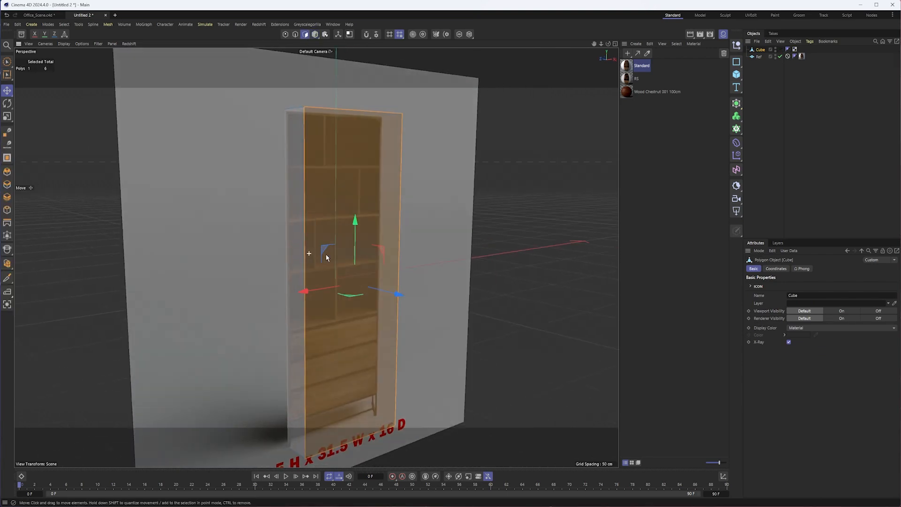
{"action": "left_click_drag", "start_coordinate": [326, 254], "coordinate": [387, 263], "text": "alt"}
- Move the whole cube forward along Z in the top view until its back sits on the reference plane, and return to perspective
{"action": "left_click", "coordinate": [315, 34]}
{"action": "left_click_drag", "start_coordinate": [344, 244], "coordinate": [351, 245], "text": "alt"}
{"action": "left_click_drag", "start_coordinate": [248, 264], "coordinate": [251, 264]}
{"action": "key", "text": "F2"}
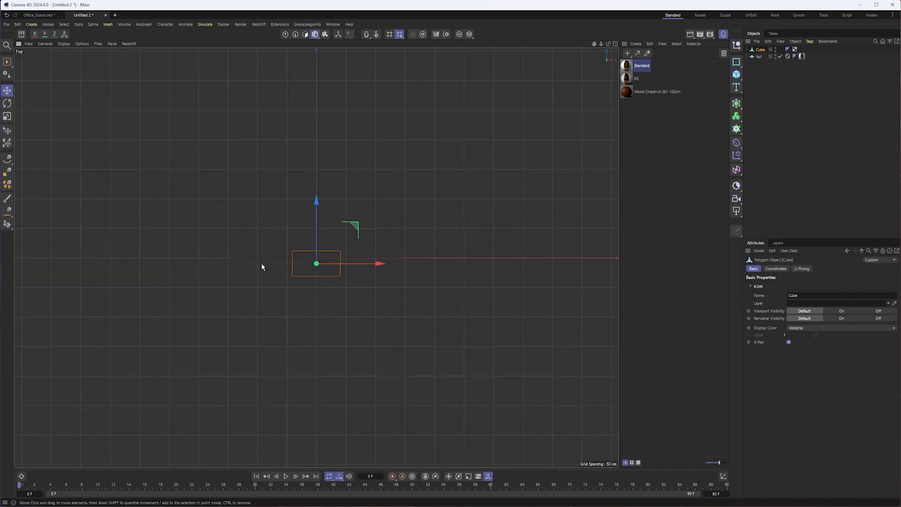
{"action": "scroll", "coordinate": [308, 265], "scroll_direction": "up", "scroll_amount": 8}
{"action": "left_click_drag", "start_coordinate": [368, 241], "coordinate": [359, 281]}
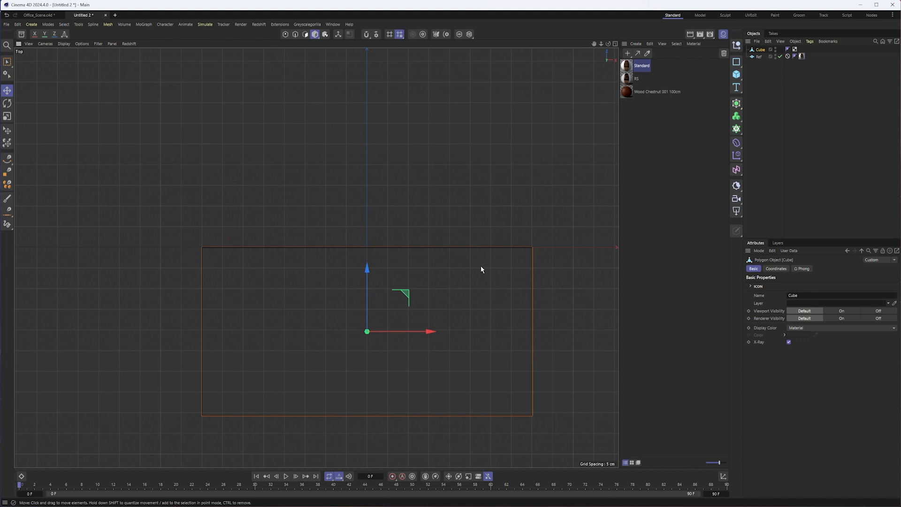
{"action": "left_click_drag", "start_coordinate": [369, 277], "coordinate": [369, 274]}
{"action": "key", "text": "F1"}
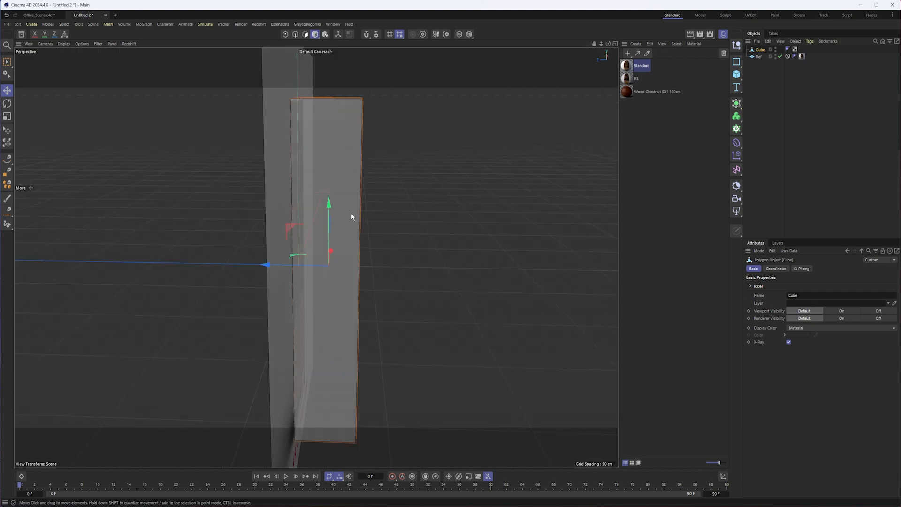
- Invert the polygon selection and delete the cube's other faces, keeping only the front one
{"action": "left_click_drag", "start_coordinate": [339, 171], "coordinate": [388, 124], "text": "alt"}
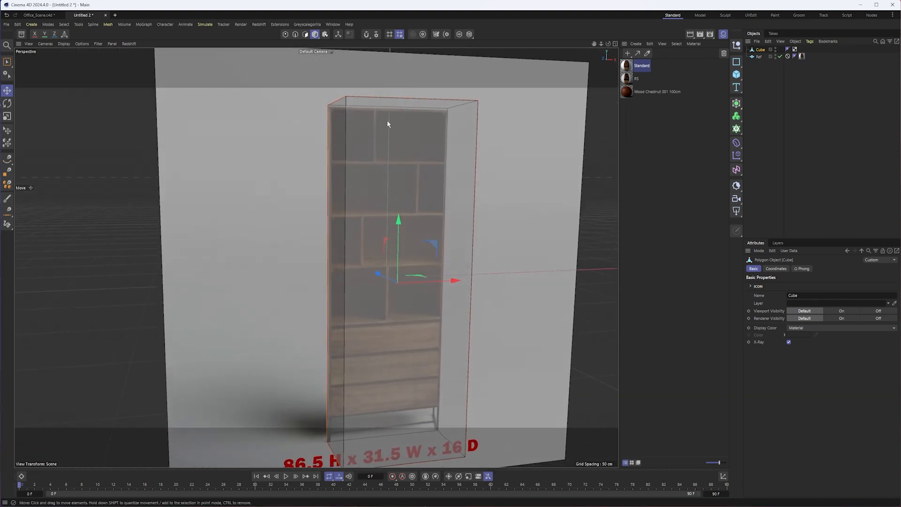
{"action": "left_click", "coordinate": [305, 33]}
{"action": "left_click", "coordinate": [64, 24]}
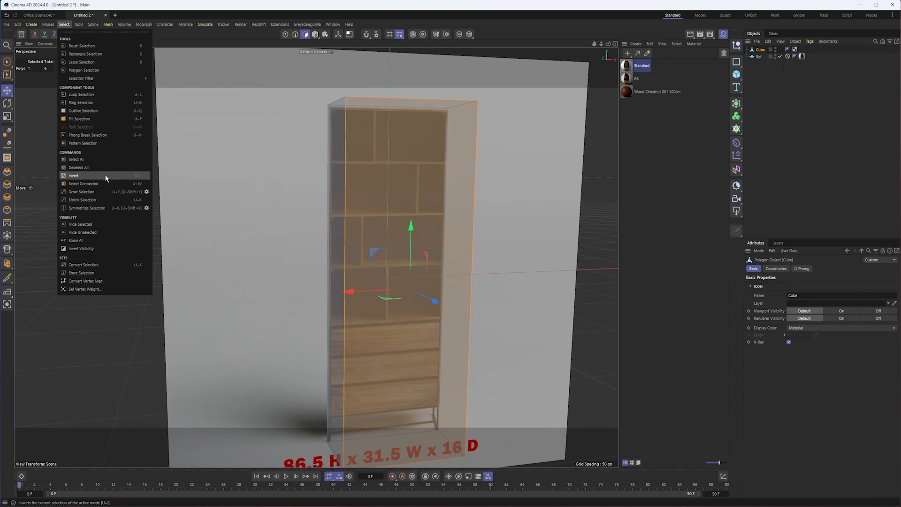
{"action": "left_click", "coordinate": [74, 175]}
{"action": "key", "text": "Delete"}
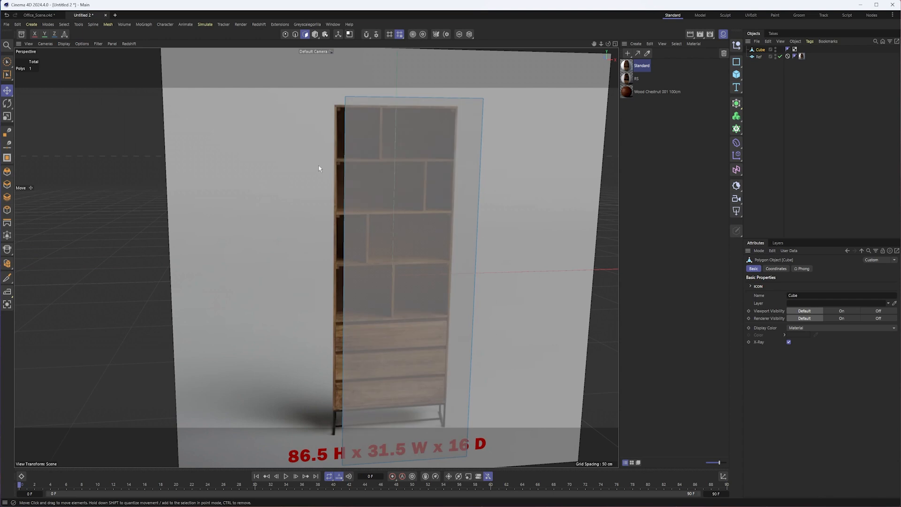
- Switch to the front view, hide the Material Manager and frame the whole pictured bookcase
{"action": "left_click_drag", "start_coordinate": [540, 243], "coordinate": [398, 266], "text": "alt"}
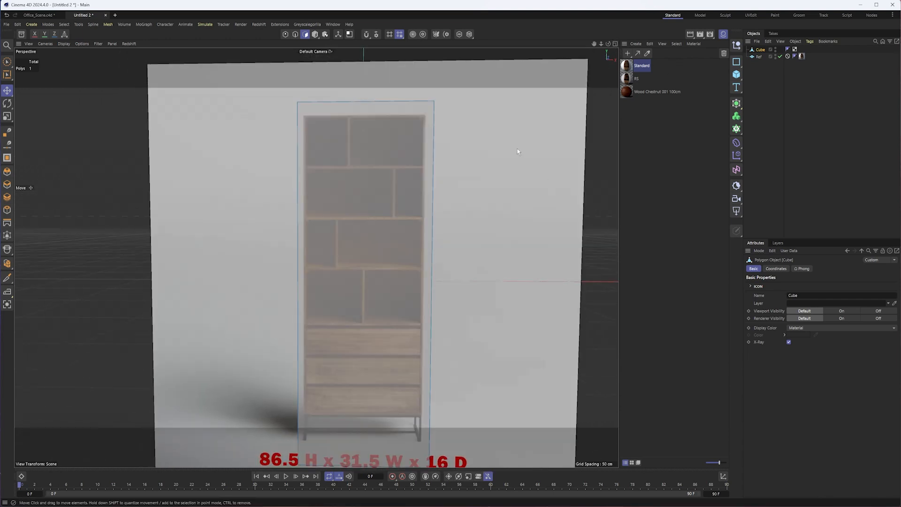
{"action": "key", "text": "F4"}
{"action": "scroll", "coordinate": [394, 223], "scroll_direction": "up", "scroll_amount": 4}
{"action": "scroll", "coordinate": [376, 214], "scroll_direction": "down", "scroll_amount": 2}
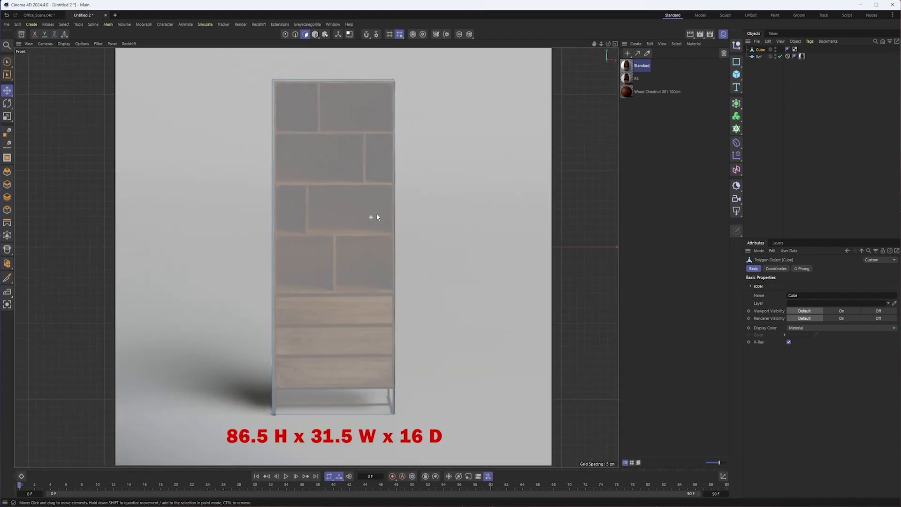
{"action": "left_click", "coordinate": [723, 34]}
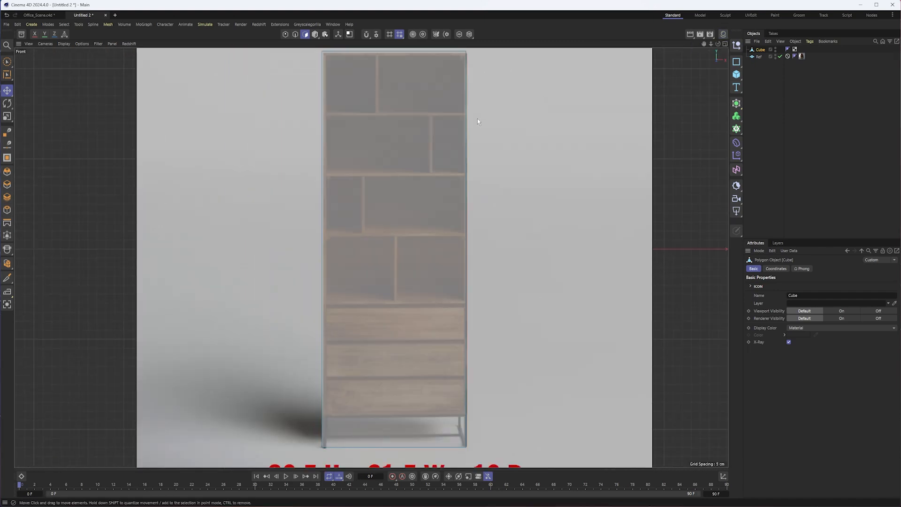
{"action": "middle_click_drag", "start_coordinate": [477, 118], "coordinate": [449, 170], "text": "alt"}
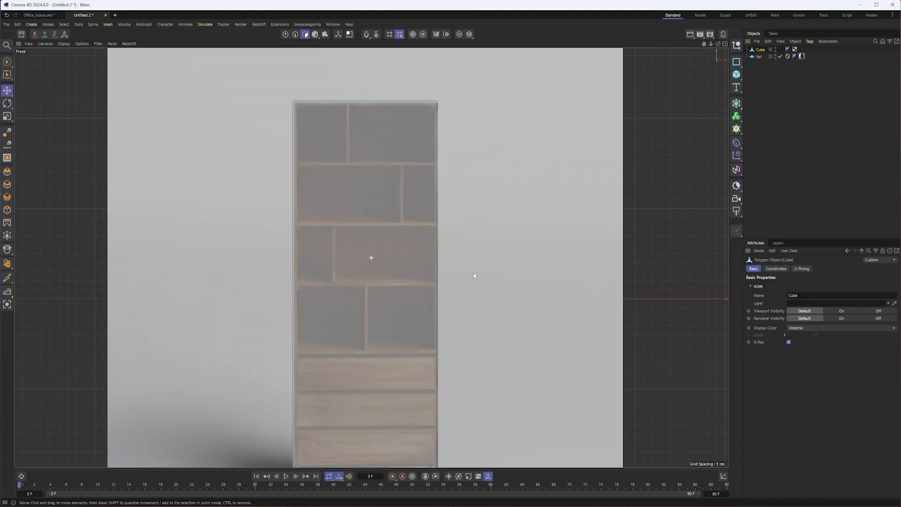
{"action": "middle_click_drag", "start_coordinate": [475, 280], "coordinate": [463, 236], "text": "alt"}
{"action": "scroll", "coordinate": [462, 234], "scroll_direction": "down", "scroll_amount": 1}
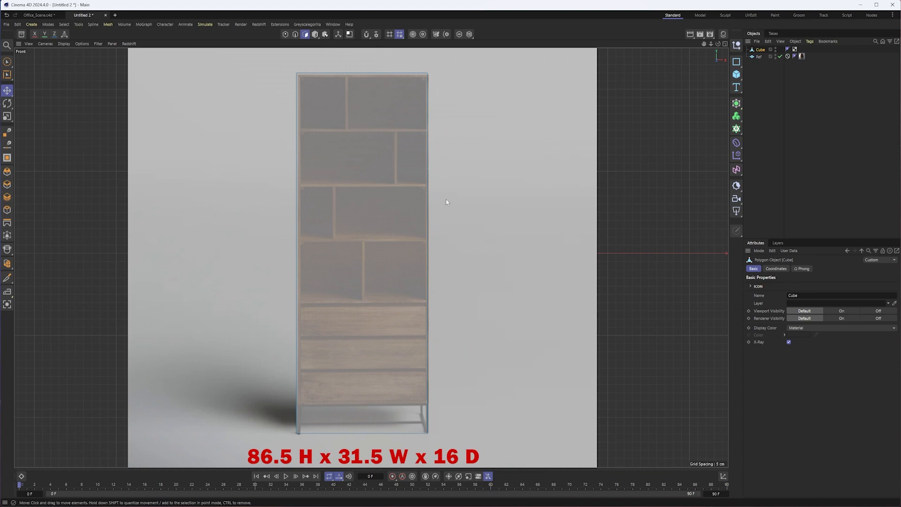
- Move the front face aside along X to uncover the pictured bookcase, and undo the move
{"action": "left_click", "coordinate": [315, 35]}
{"action": "left_click_drag", "start_coordinate": [405, 215], "coordinate": [406, 216]}
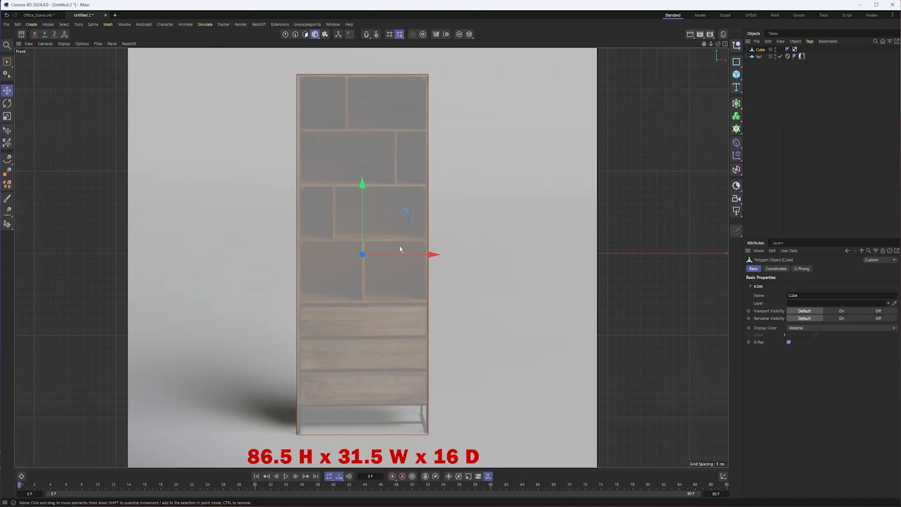
{"action": "left_click_drag", "start_coordinate": [405, 254], "coordinate": [582, 257]}
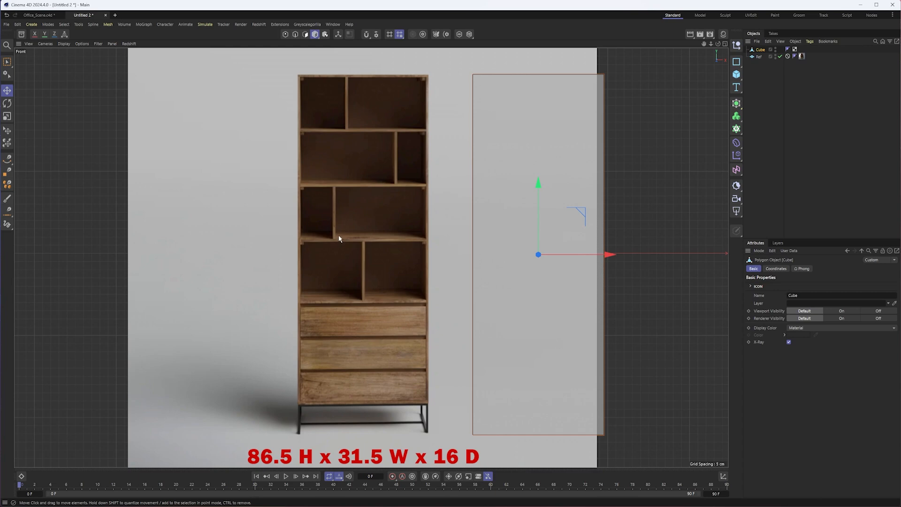
{"action": "key", "text": "ctrl+z"}
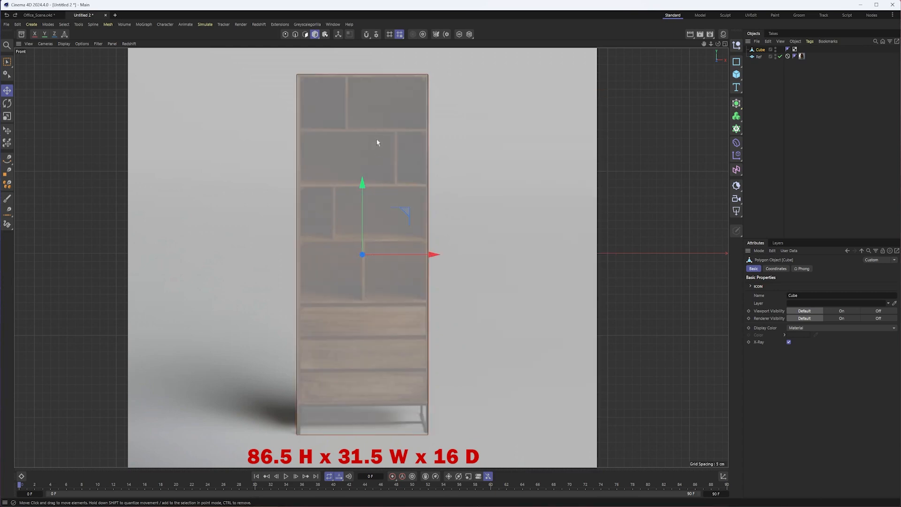
- Loop-cut the front face horizontally along the uppermost shelf divider, at an offset of about 84.5%
{"action": "left_click", "coordinate": [305, 34]}
{"action": "right_click_drag", "start_coordinate": [325, 95], "coordinate": [355, 87], "text": "alt"}
{"action": "middle_click_drag", "start_coordinate": [387, 116], "coordinate": [372, 149], "text": "alt"}
{"action": "right_click", "coordinate": [170, 173]}
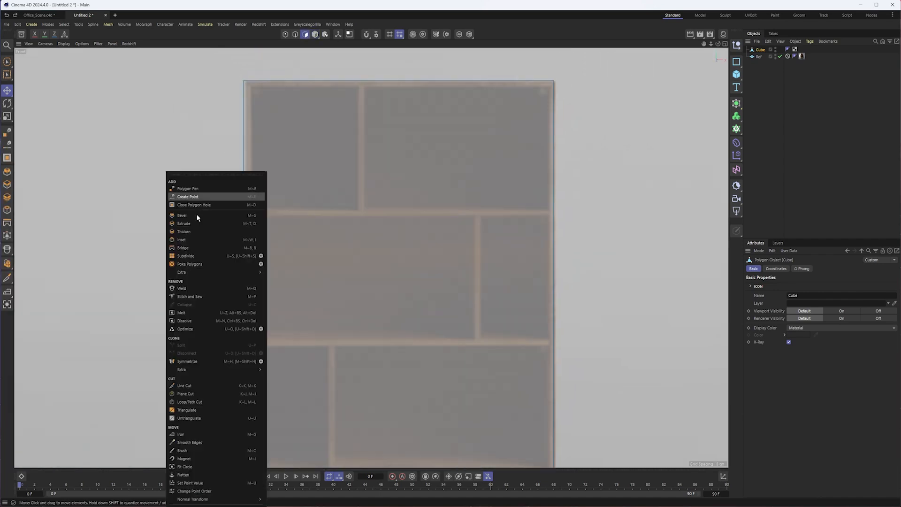
{"action": "left_click", "coordinate": [206, 402]}
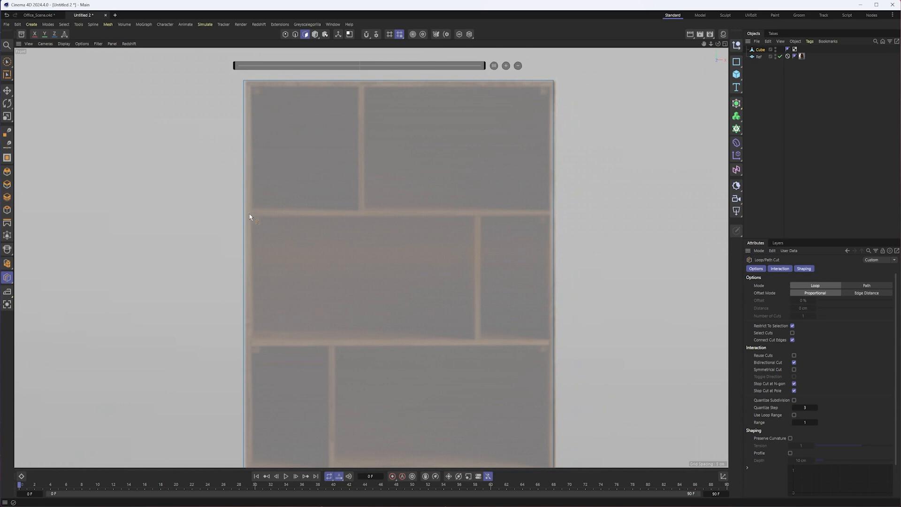
{"action": "right_click", "coordinate": [163, 219]}
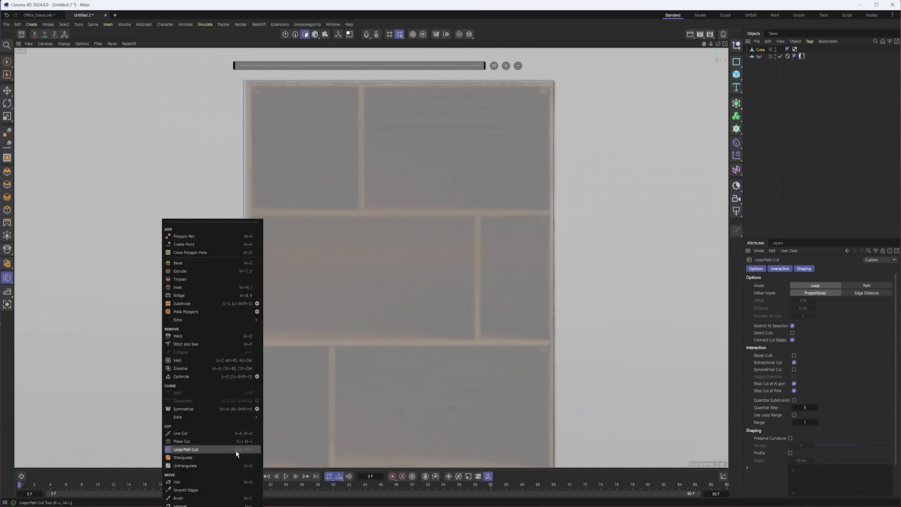
{"action": "left_click", "coordinate": [376, 13]}
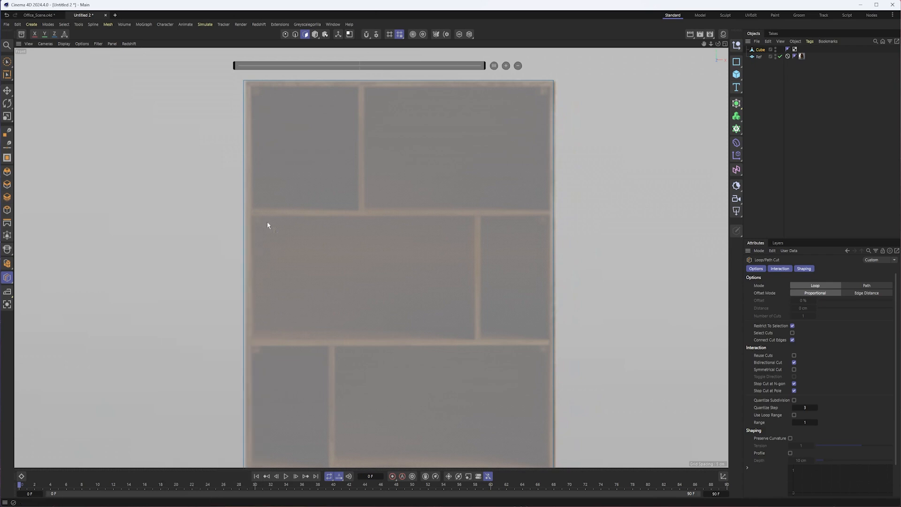
{"action": "left_click", "coordinate": [244, 213]}
{"action": "middle_click_drag", "start_coordinate": [298, 274], "coordinate": [283, 140], "text": "alt"}
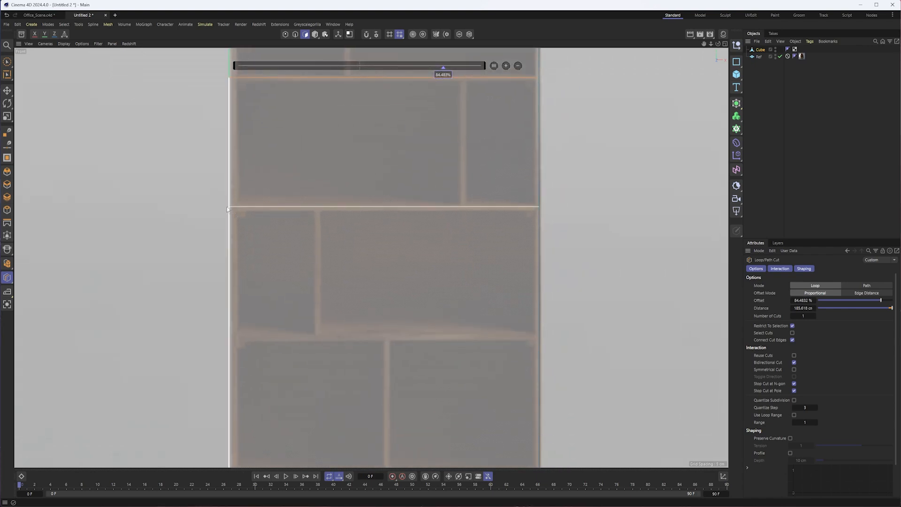
- Loop-cut the front face horizontally along the next three shelf dividers downward, at offsets of about 82%, 78% and 68.4%
{"action": "left_click", "coordinate": [226, 207]}
{"action": "middle_click_drag", "start_coordinate": [307, 306], "coordinate": [301, 210], "text": "alt"}
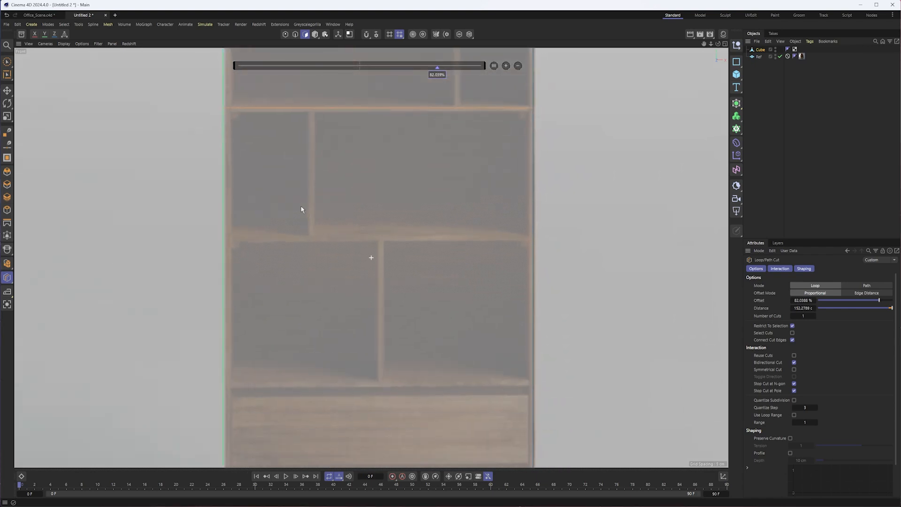
{"action": "left_click", "coordinate": [223, 230]}
{"action": "middle_click_drag", "start_coordinate": [301, 281], "coordinate": [302, 249], "text": "alt"}
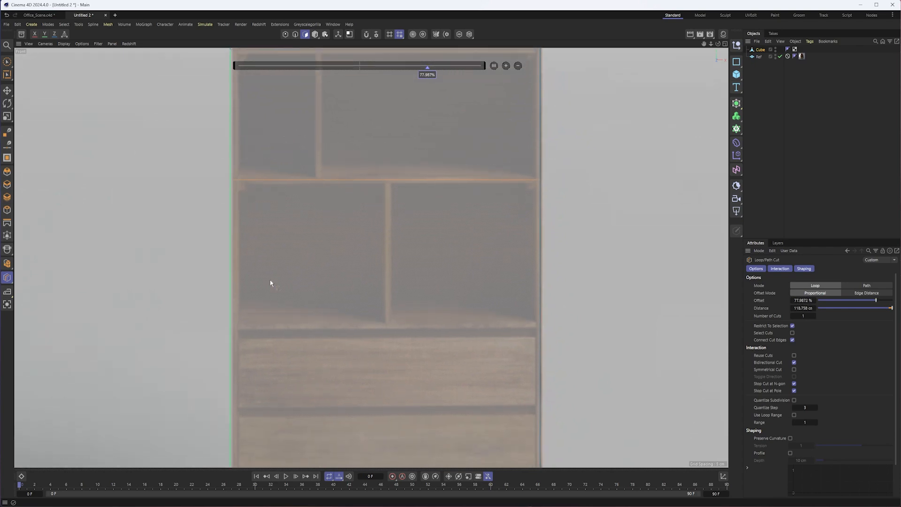
{"action": "left_click", "coordinate": [227, 325]}
{"action": "scroll", "coordinate": [361, 223], "scroll_direction": "down", "scroll_amount": 3}
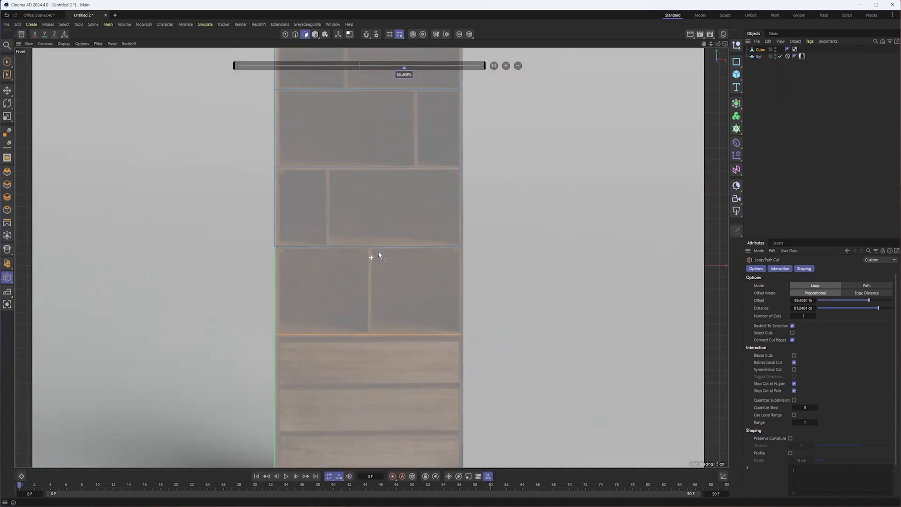
{"action": "scroll", "coordinate": [366, 260], "scroll_direction": "down", "scroll_amount": 3}
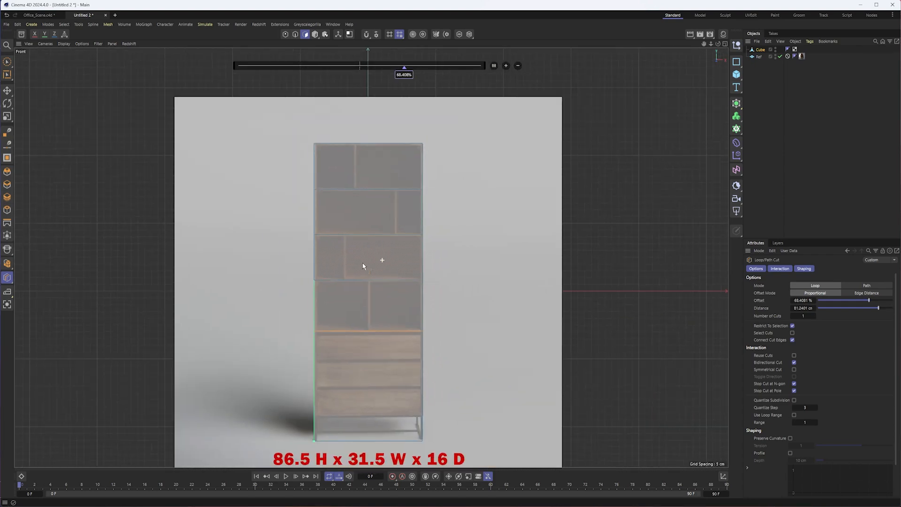
- Loop-cut the front face horizontally along the cabinet's underside, just above the legs, at an offset of about 22.6%
{"action": "scroll", "coordinate": [388, 193], "scroll_direction": "up", "scroll_amount": 4}
{"action": "right_click_drag", "start_coordinate": [397, 166], "coordinate": [383, 165], "text": "alt"}
{"action": "middle_click_drag", "start_coordinate": [388, 192], "coordinate": [394, 106], "text": "alt"}
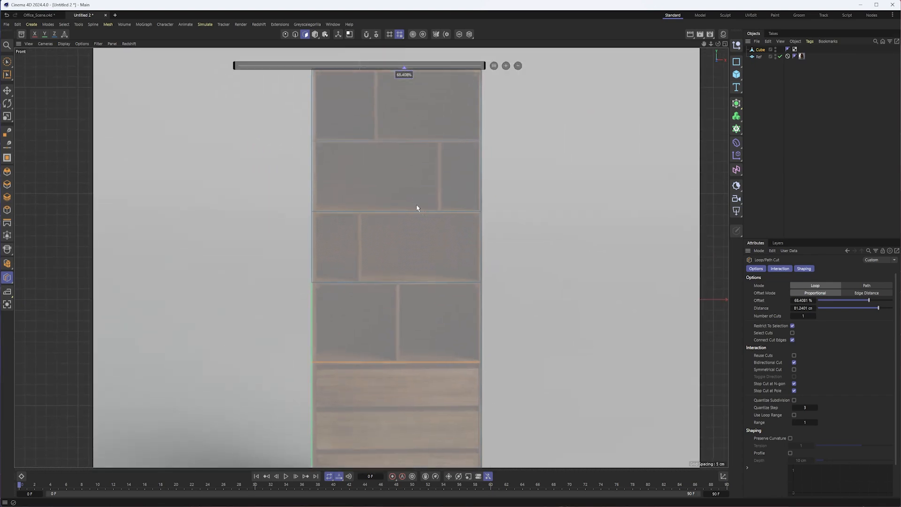
{"action": "middle_click_drag", "start_coordinate": [518, 337], "coordinate": [508, 191], "text": "alt"}
{"action": "right_click_drag", "start_coordinate": [305, 367], "coordinate": [353, 359], "text": "alt"}
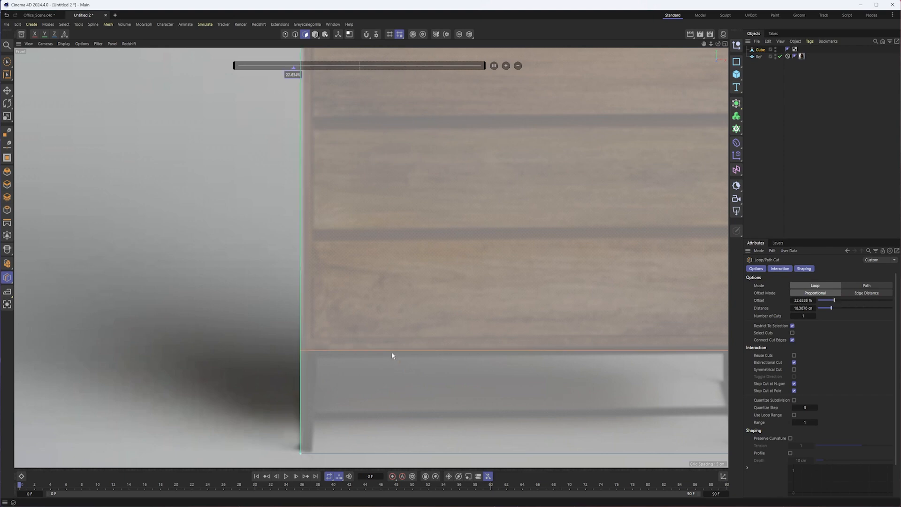
- Select the uppermost shelf row's polygon with Brush Selection
{"action": "scroll", "coordinate": [389, 357], "scroll_direction": "down", "scroll_amount": 6}
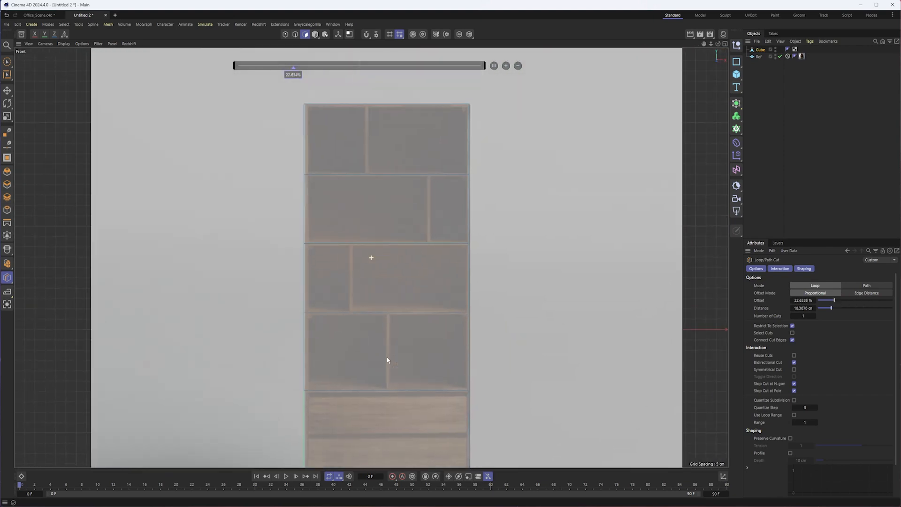
{"action": "middle_click_drag", "start_coordinate": [387, 360], "coordinate": [386, 379], "text": "alt"}
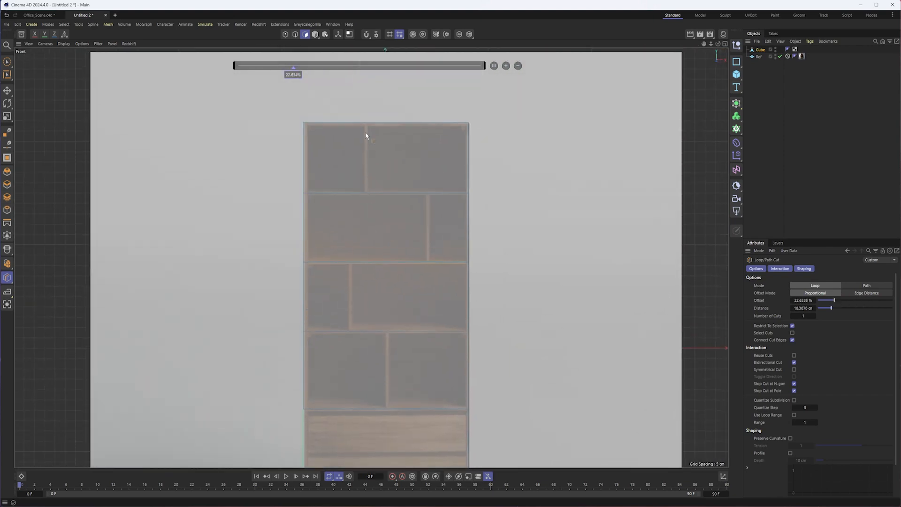
{"action": "middle_click_drag", "start_coordinate": [404, 240], "coordinate": [408, 233], "text": "alt"}
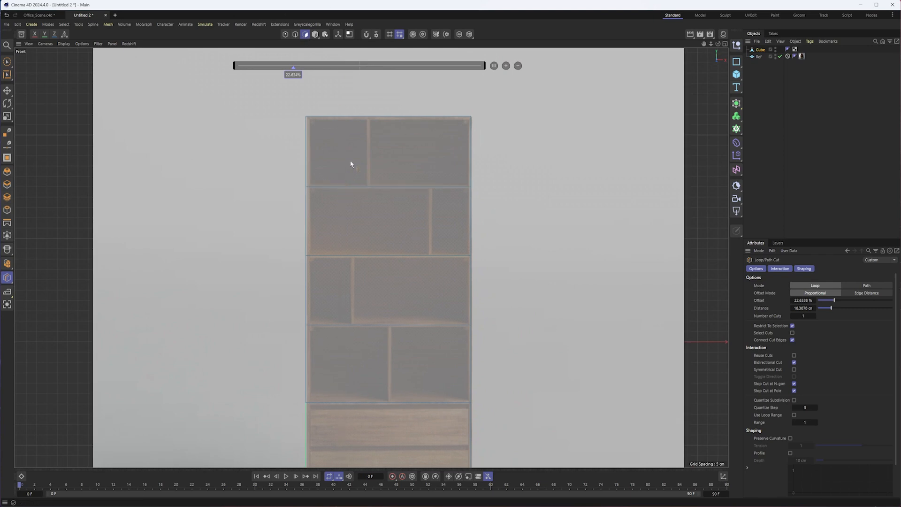
{"action": "key", "text": "0"}
{"action": "left_click_drag", "start_coordinate": [7, 61], "coordinate": [44, 77]}
{"action": "left_click", "coordinate": [44, 76]}
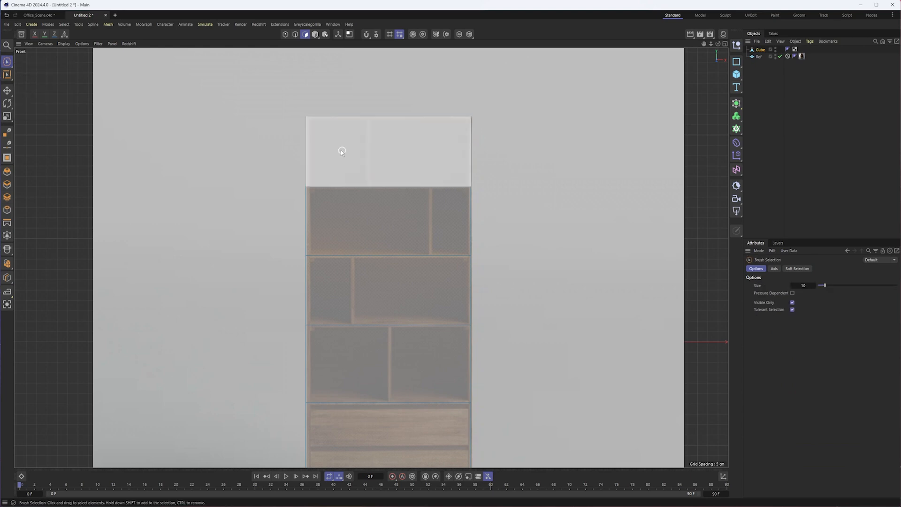
{"action": "left_click", "coordinate": [339, 146]}
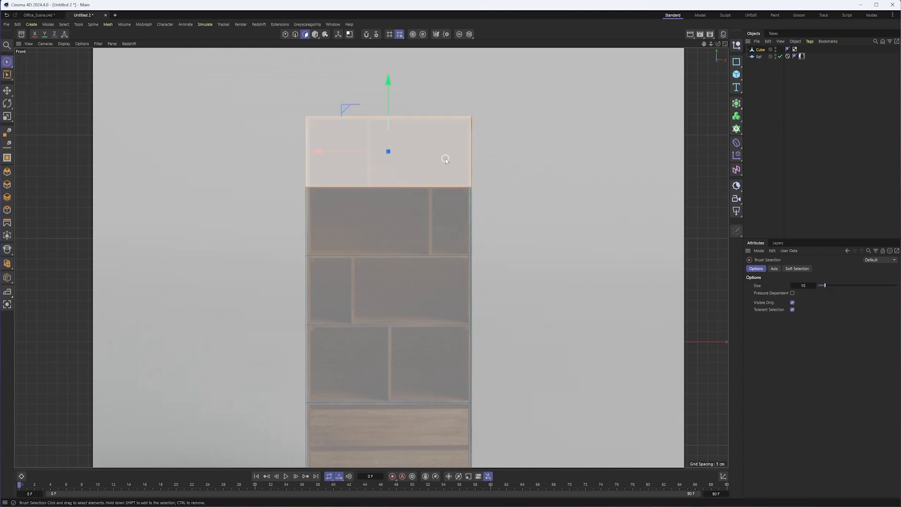
- Loop-cut the selected top row vertically along its upright divider, at an offset of about 61.8%, with Restrict To Selection on
{"action": "key", "text": "k"}
{"action": "key", "text": "l"}
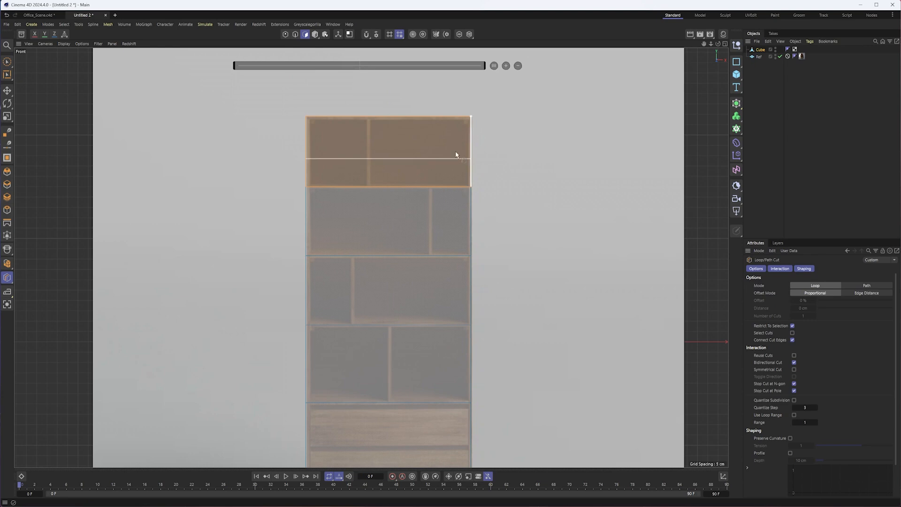
{"action": "left_click", "coordinate": [370, 121]}
{"action": "left_click", "coordinate": [793, 326]}
{"action": "left_click", "coordinate": [792, 326]}
{"action": "left_click", "coordinate": [792, 326]}
{"action": "left_click", "coordinate": [369, 188]}
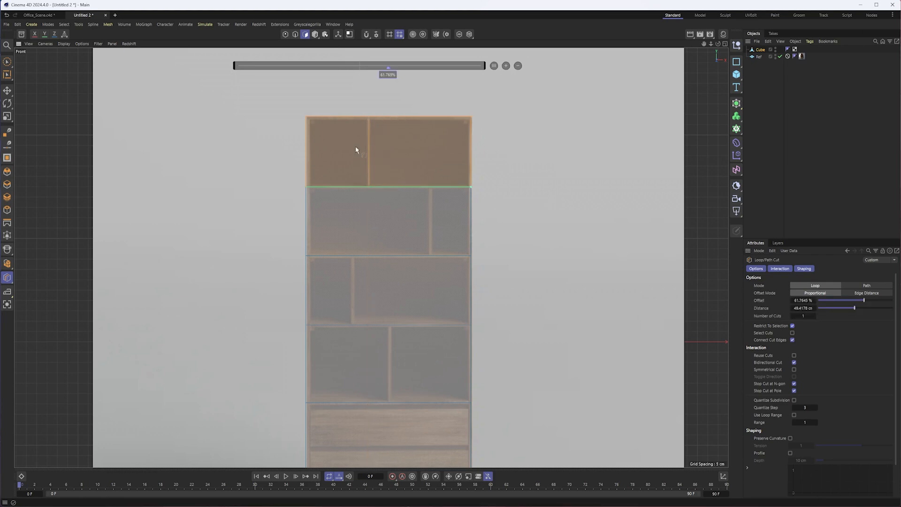
- Select the second shelf row's polygon with Brush Selection
{"action": "scroll", "coordinate": [403, 155], "scroll_direction": "up", "scroll_amount": 3}
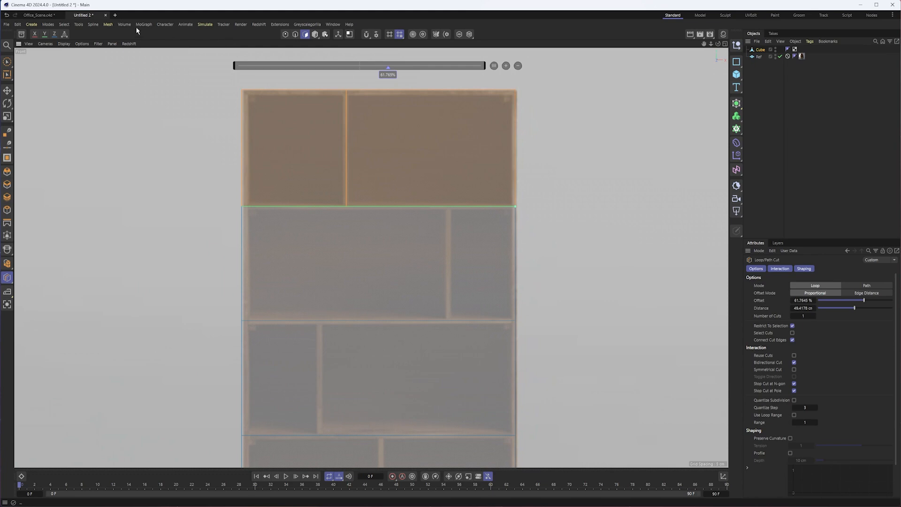
{"action": "left_click", "coordinate": [7, 62]}
{"action": "left_click", "coordinate": [366, 250]}
{"action": "left_click", "coordinate": [431, 277]}
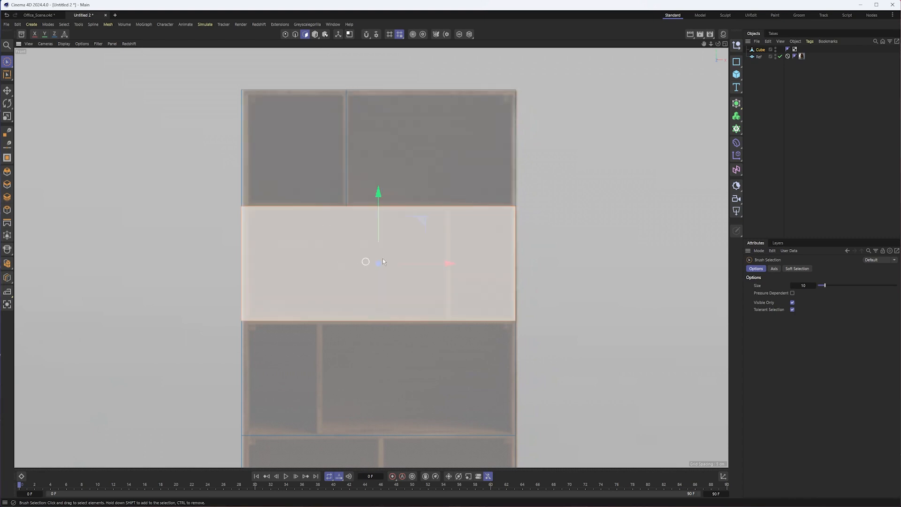
{"action": "key", "text": "k"}
{"action": "key", "text": "l"}
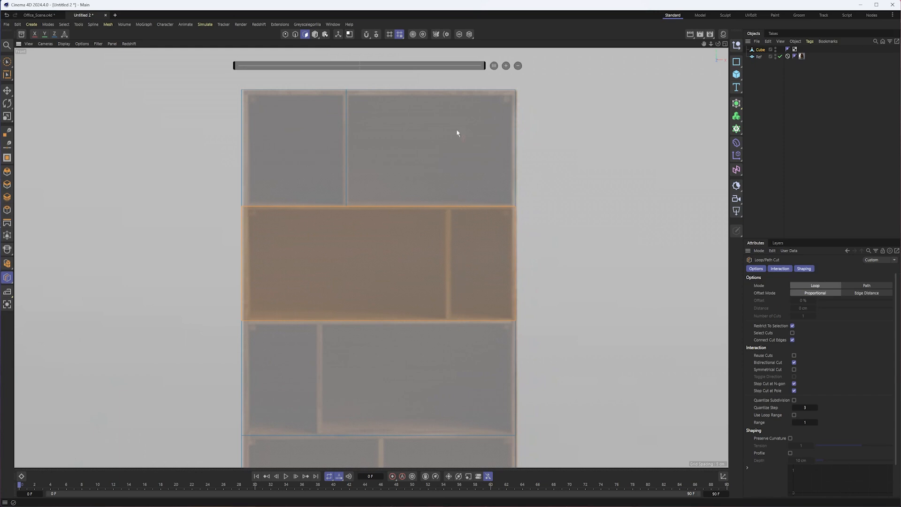
{"action": "scroll", "coordinate": [418, 133], "scroll_direction": "down", "scroll_amount": 3}
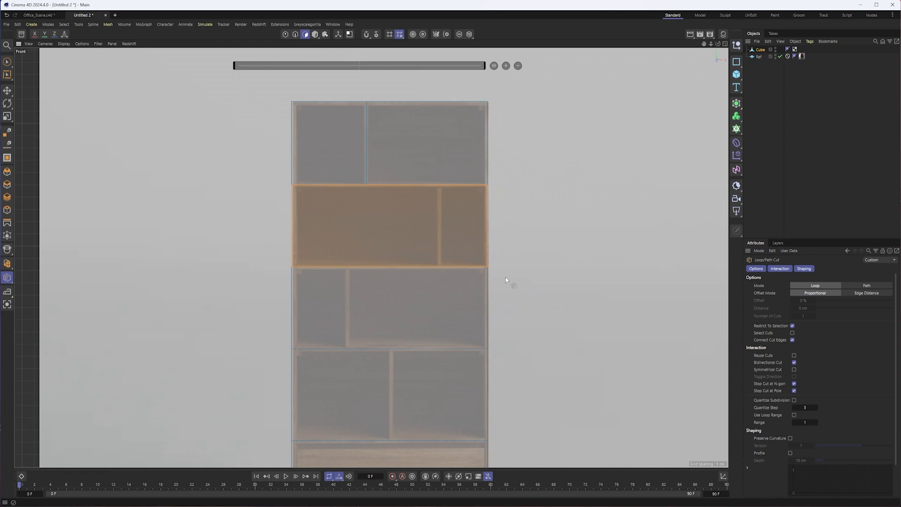
{"action": "middle_click_drag", "start_coordinate": [505, 277], "coordinate": [487, 137]}
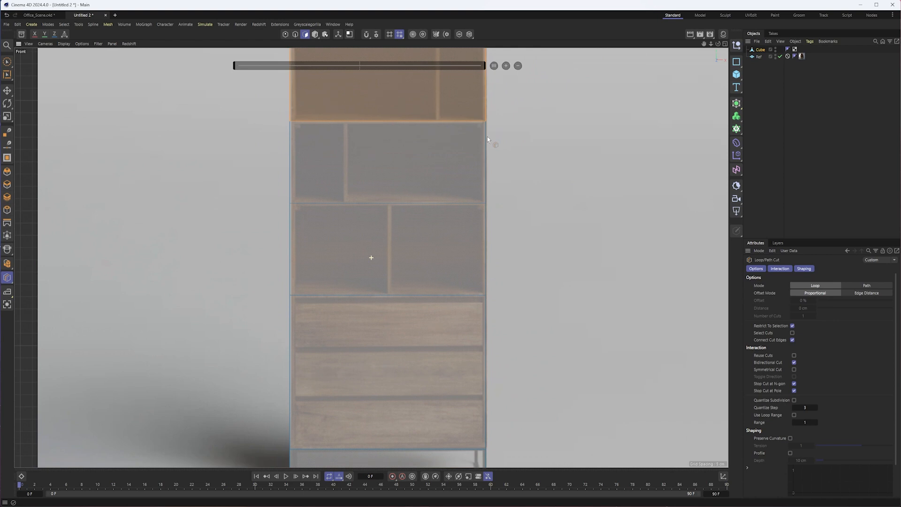
{"action": "middle_click_drag", "start_coordinate": [428, 185], "coordinate": [404, 212], "text": "alt"}
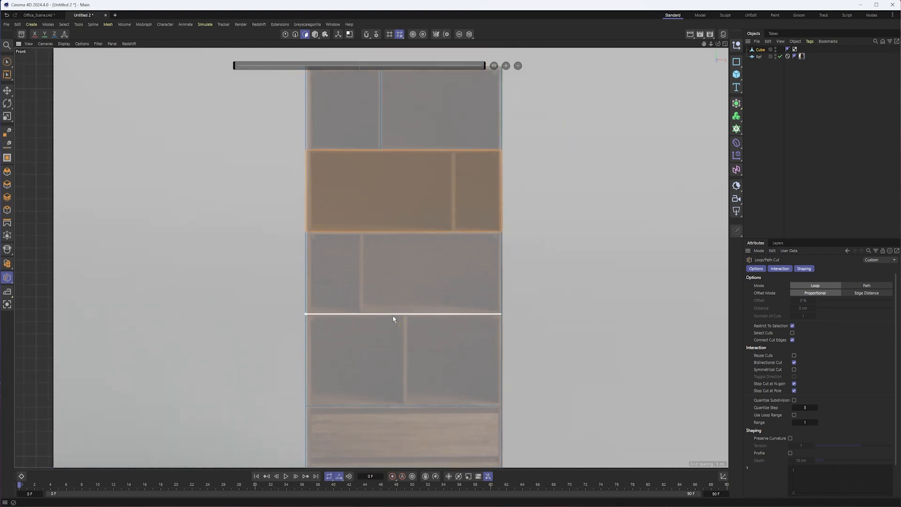
{"action": "middle_click_drag", "start_coordinate": [411, 402], "coordinate": [409, 366], "text": "alt"}
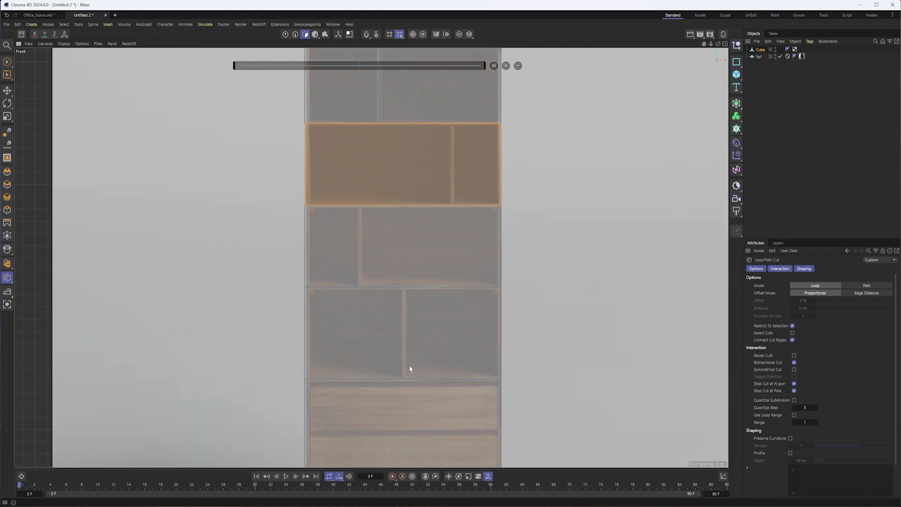
{"action": "scroll", "coordinate": [438, 185], "scroll_direction": "up", "scroll_amount": 3}
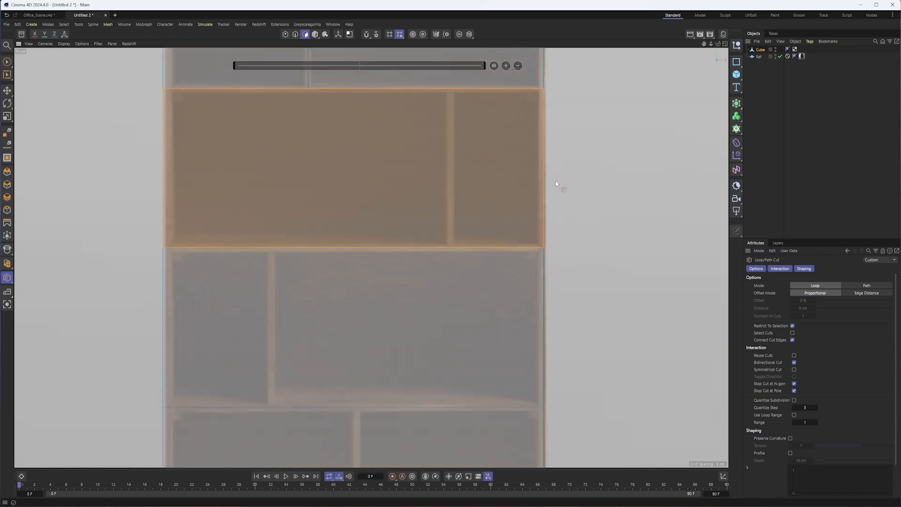
{"action": "key", "text": "space"}
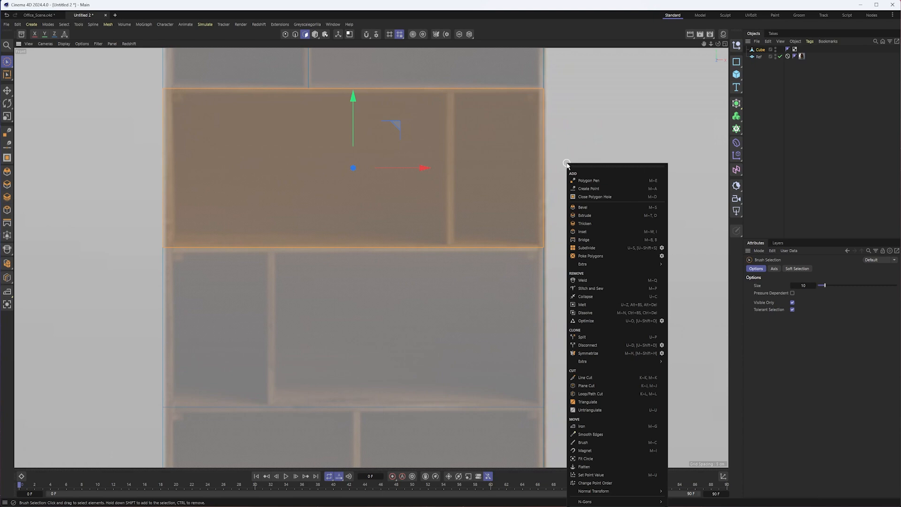
- Divide the second shelf row with a vertical Line Cut along its upright divider, with Restrict to Selection turned off
{"action": "left_click", "coordinate": [594, 381]}
{"action": "middle_click_drag", "start_coordinate": [460, 147], "coordinate": [471, 235], "text": "alt"}
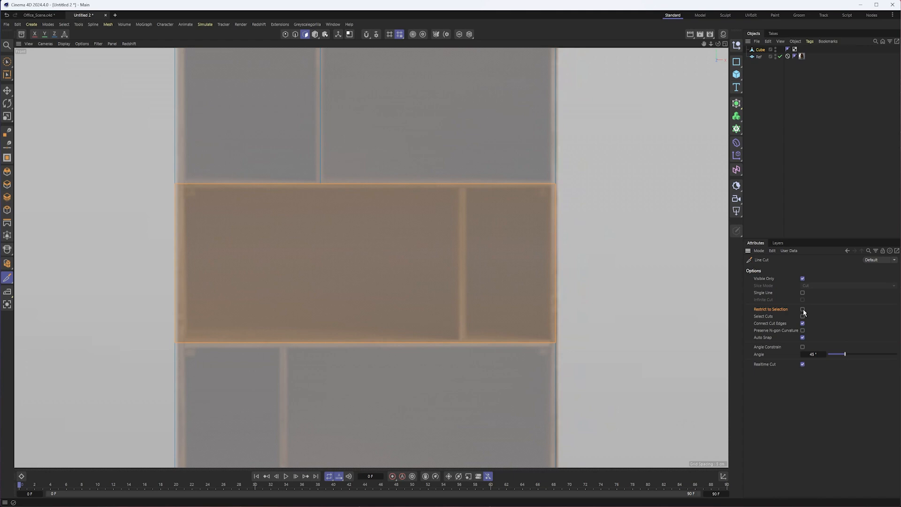
{"action": "left_click", "coordinate": [461, 184]}
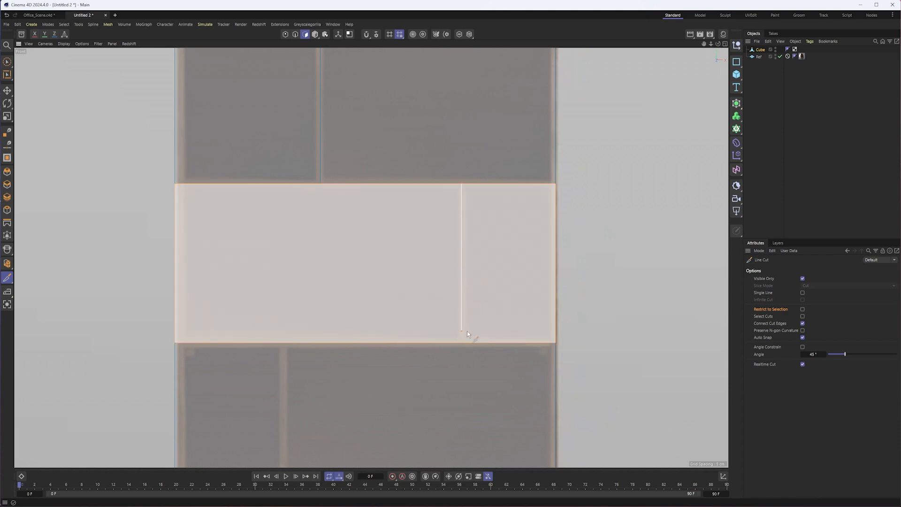
{"action": "left_click", "coordinate": [461, 343]}
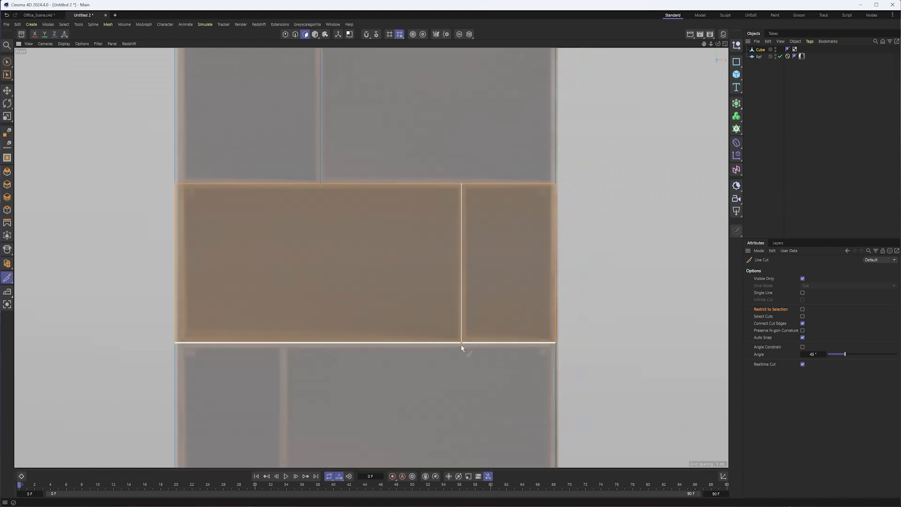
{"action": "left_click", "coordinate": [462, 344]}
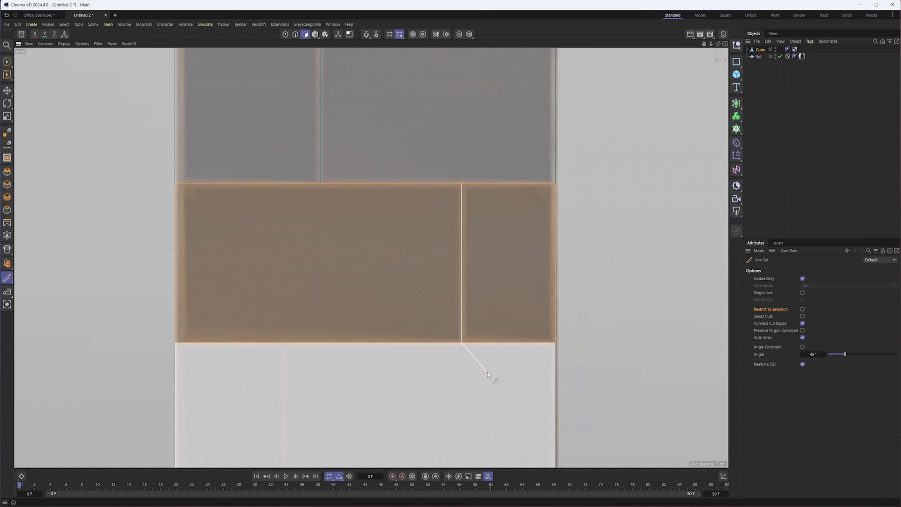
{"action": "key", "text": "space"}
- Divide the third shelf row with a vertical Line Cut along its upright divider
{"action": "middle_click_drag", "start_coordinate": [405, 391], "coordinate": [478, 198], "text": "alt"}
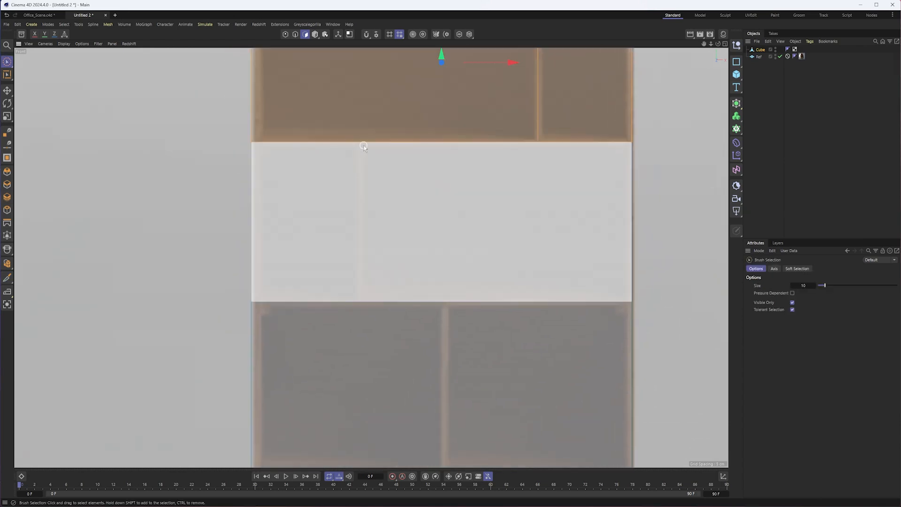
{"action": "key", "text": "space"}
{"action": "left_click", "coordinate": [360, 142]}
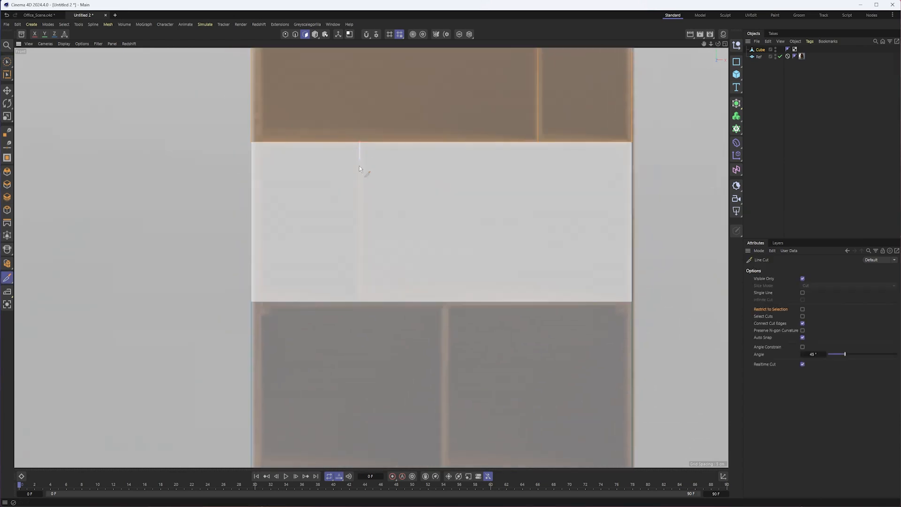
{"action": "left_click", "coordinate": [360, 300]}
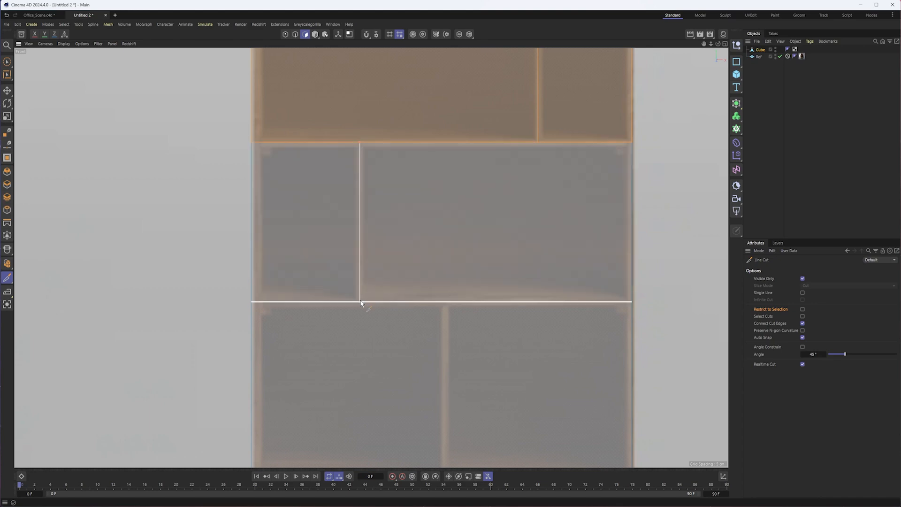
{"action": "key", "text": "space"}
- Divide the fourth shelf row, above the drawers, with a vertical Line Cut along its upright divider
{"action": "middle_click_drag", "start_coordinate": [378, 312], "coordinate": [430, 187], "text": "alt"}
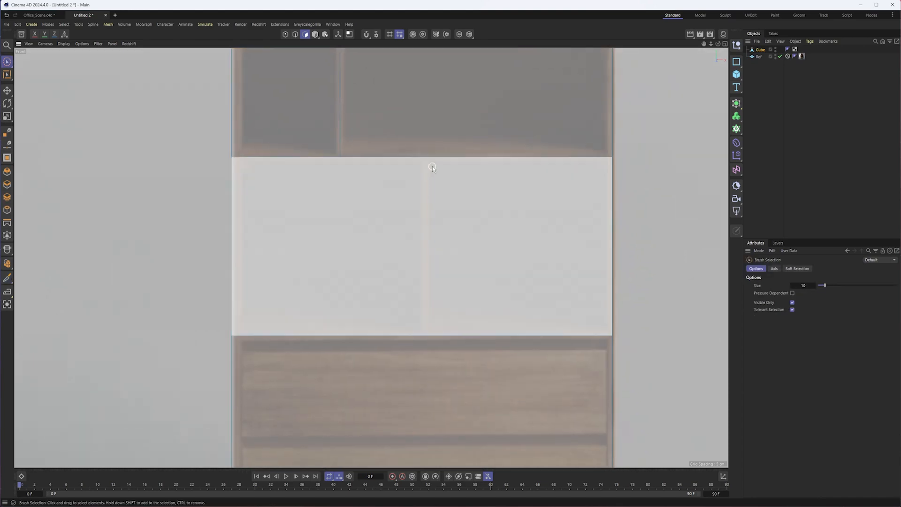
{"action": "key", "text": "space"}
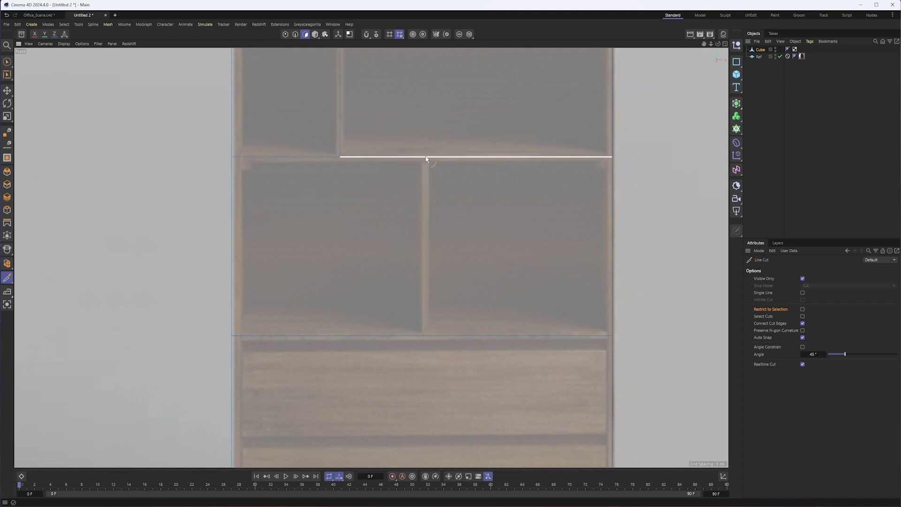
{"action": "left_click", "coordinate": [426, 157]}
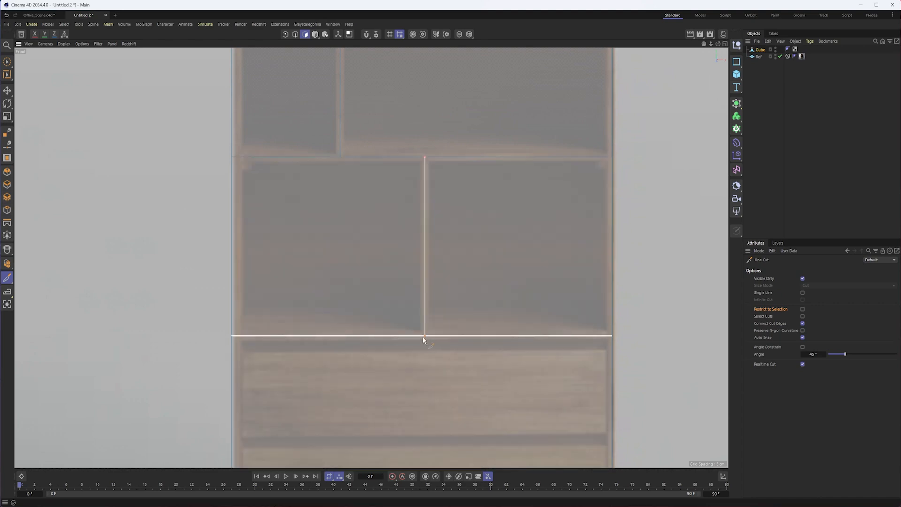
{"action": "left_click", "coordinate": [425, 336]}
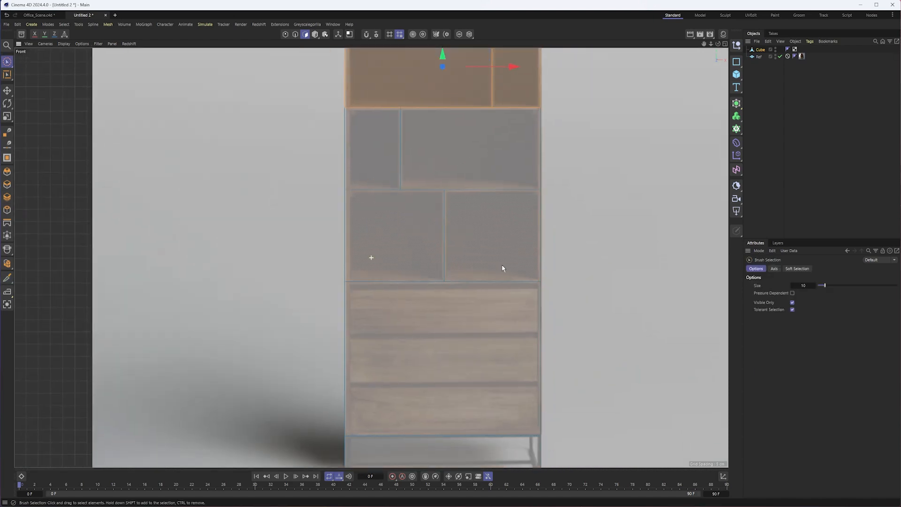
- Select the polygon of the top row's wider compartment with Brush Selection
{"action": "middle_click_drag", "start_coordinate": [502, 266], "coordinate": [502, 253], "text": "alt"}
{"action": "middle_click_drag", "start_coordinate": [502, 117], "coordinate": [497, 303], "text": "alt"}
{"action": "middle_click_drag", "start_coordinate": [433, 205], "coordinate": [419, 169], "text": "alt"}
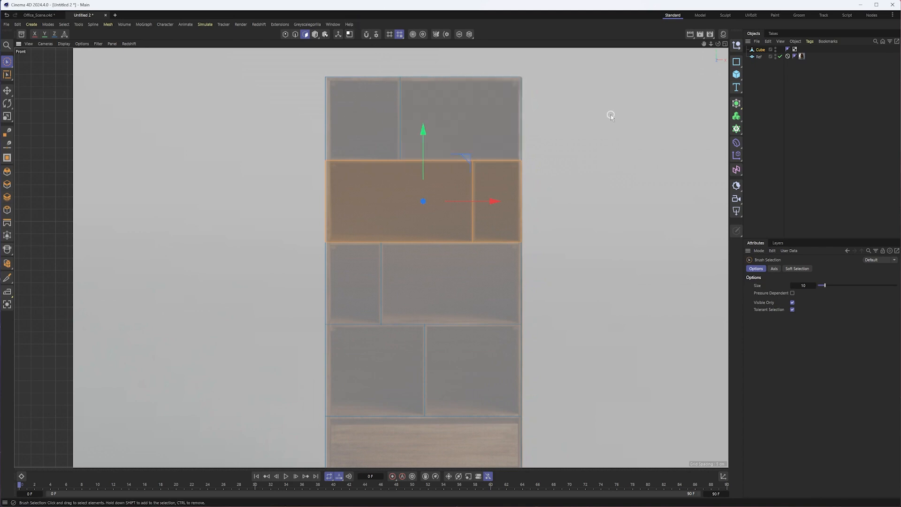
{"action": "left_click", "coordinate": [390, 119]}
{"action": "left_click", "coordinate": [444, 123]}
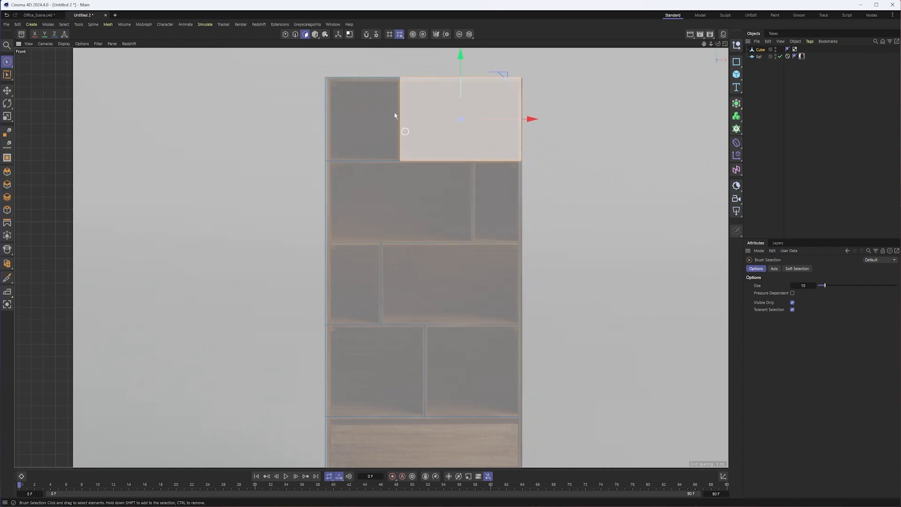
{"action": "scroll", "coordinate": [364, 165], "scroll_direction": "up", "scroll_amount": 5}
{"action": "right_click_drag", "start_coordinate": [398, 174], "coordinate": [409, 174], "text": "alt"}
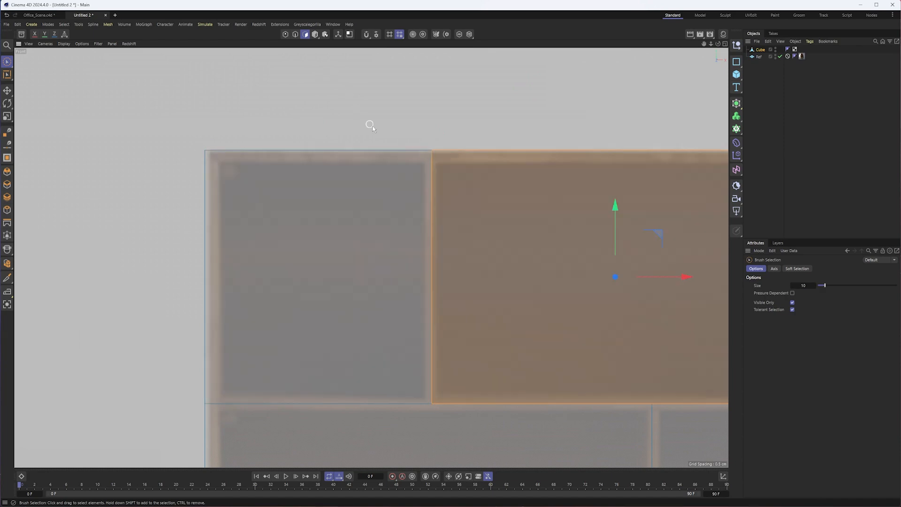
- Select the polygon of the top row's narrower compartment with Brush Selection
{"action": "scroll", "coordinate": [370, 125], "scroll_direction": "down", "scroll_amount": 3}
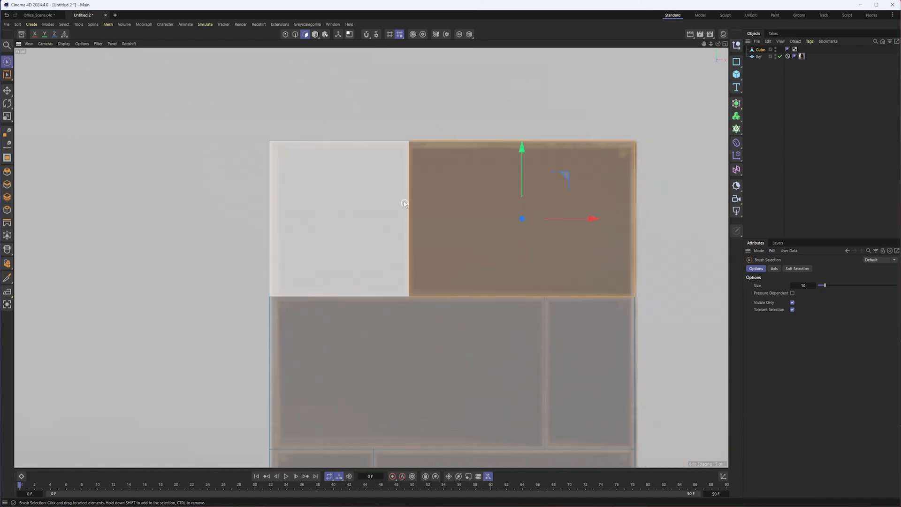
{"action": "scroll", "coordinate": [291, 151], "scroll_direction": "up", "scroll_amount": 2}
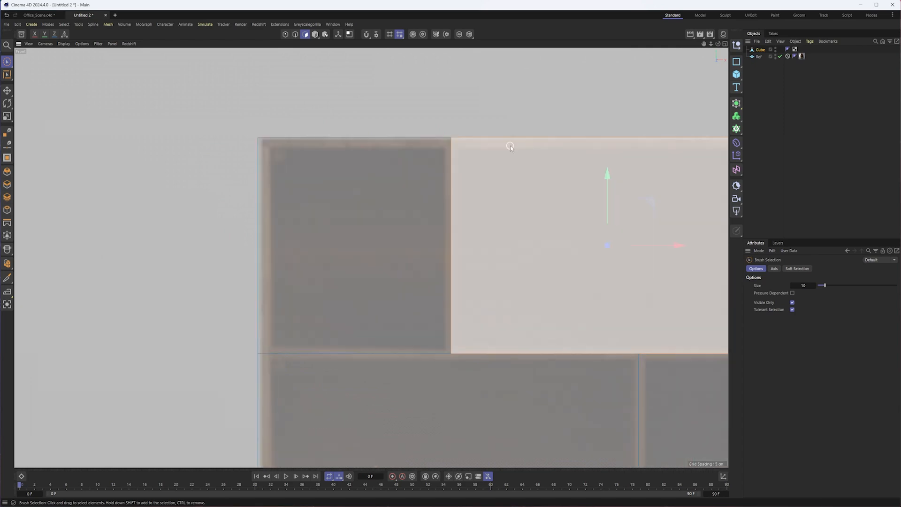
{"action": "key", "text": "s"}
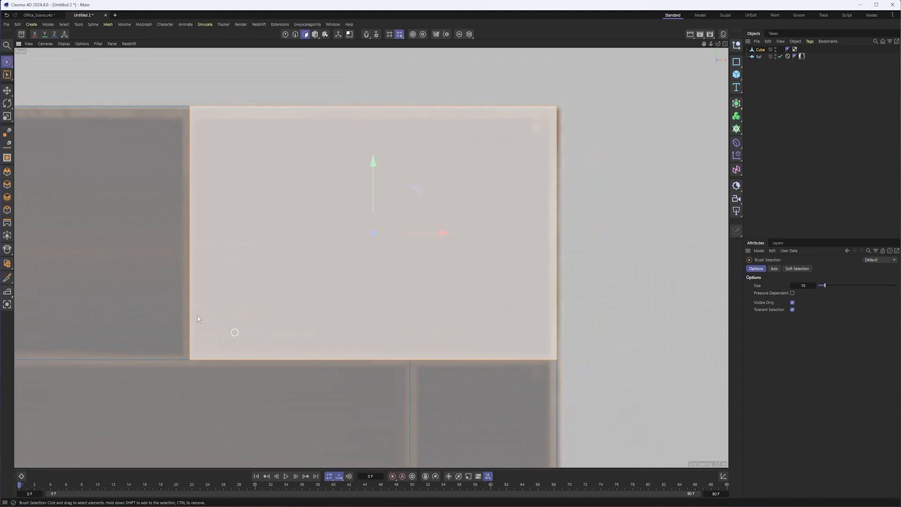
{"action": "middle_click_drag", "start_coordinate": [214, 130], "coordinate": [392, 125], "text": "alt"}
{"action": "left_click", "coordinate": [309, 291]}
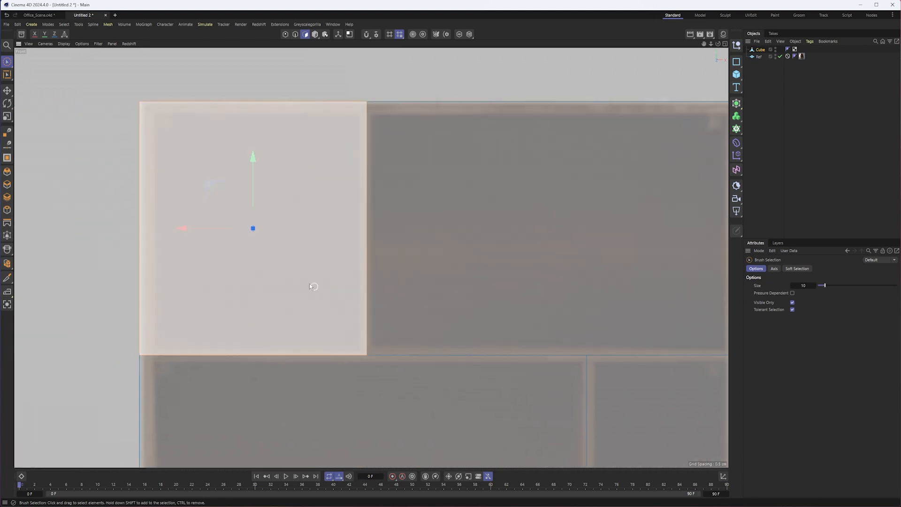
- Try brush-selecting the polygons of all four shelf rows together and clear the selection
{"action": "scroll", "coordinate": [410, 227], "scroll_direction": "down", "scroll_amount": 5}
{"action": "scroll", "coordinate": [376, 232], "scroll_direction": "down", "scroll_amount": 2}
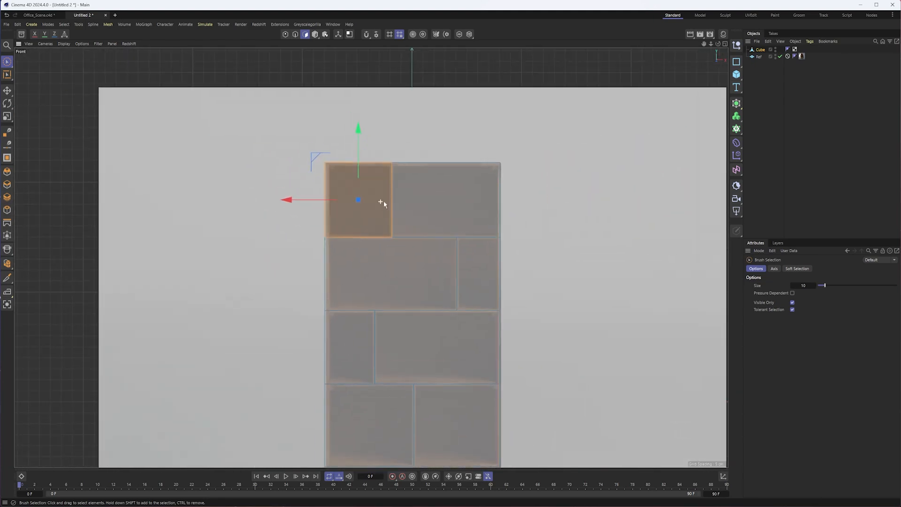
{"action": "middle_click_drag", "start_coordinate": [425, 251], "coordinate": [417, 209], "text": "alt"}
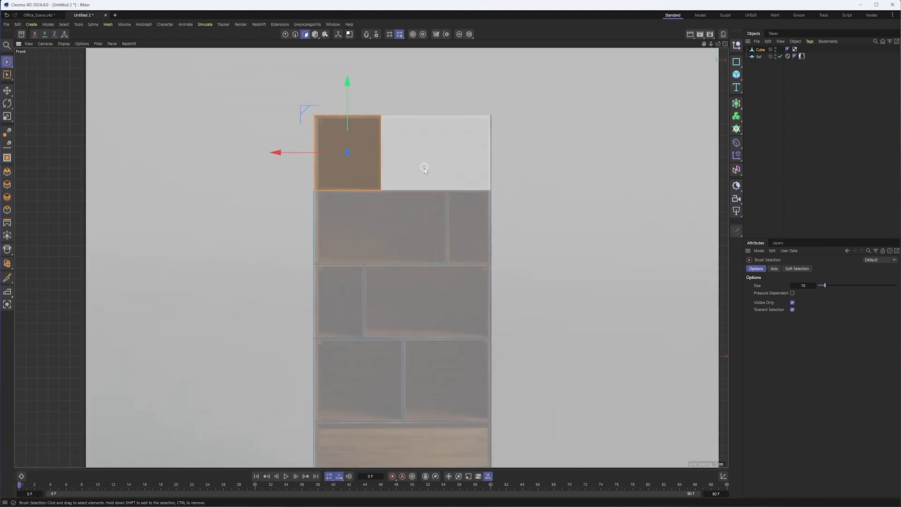
{"action": "mouse_move", "coordinate": [412, 167]}
{"action": "left_mouse_down", "text": "shift"}
{"action": "mouse_move", "coordinate": [394, 237]}
{"action": "mouse_move", "coordinate": [408, 267]}
{"action": "mouse_move", "coordinate": [401, 296]}
{"action": "mouse_move", "coordinate": [429, 353]}
{"action": "mouse_move", "coordinate": [418, 372]}
{"action": "mouse_move", "coordinate": [388, 374]}
{"action": "mouse_move", "coordinate": [416, 382]}
{"action": "left_mouse_up", "text": "shift"}
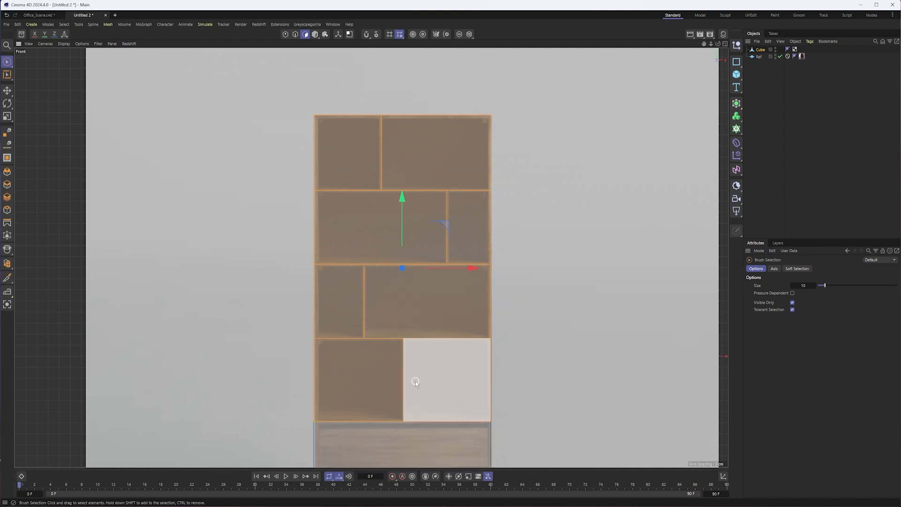
{"action": "left_click", "coordinate": [514, 160]}
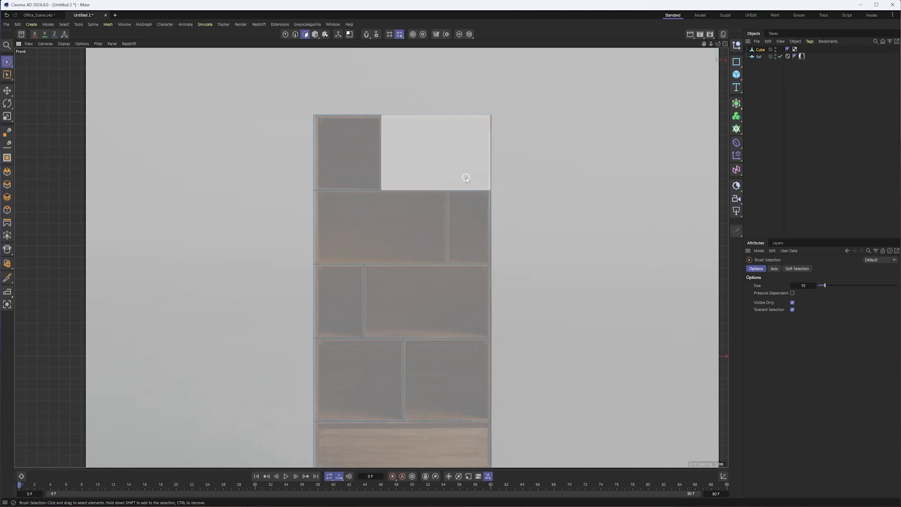
{"action": "middle_click_drag", "start_coordinate": [510, 241], "coordinate": [511, 203]}
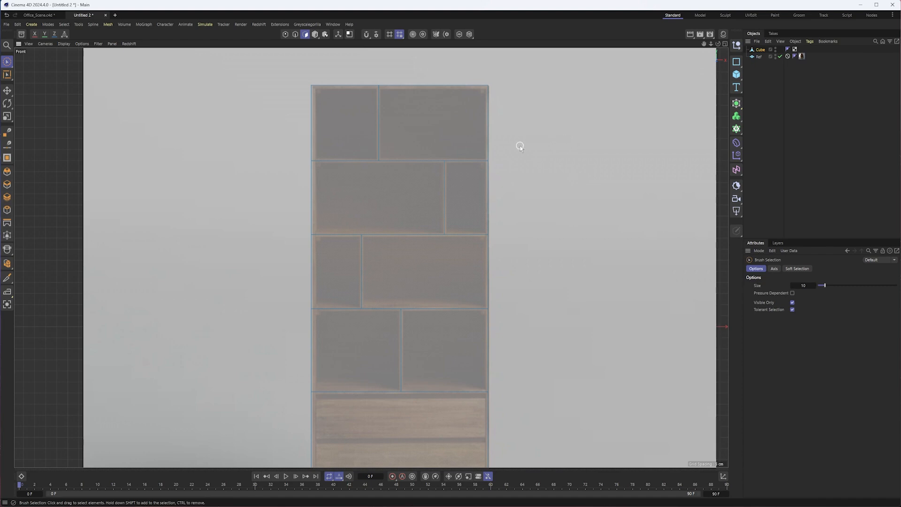
{"action": "middle_click_drag", "start_coordinate": [523, 153], "coordinate": [520, 149]}
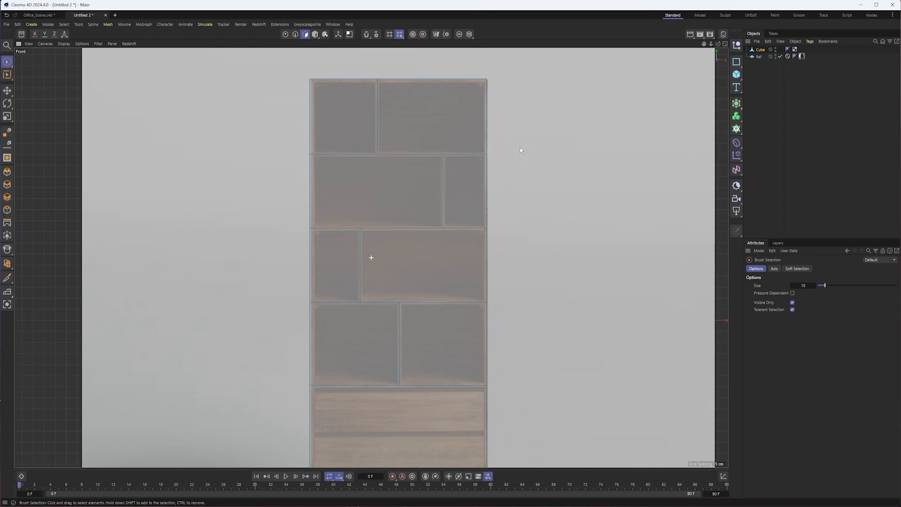
- Select every compartment polygon in the four shelf rows plus the drawer section's polygon with Brush Selection
{"action": "left_click", "coordinate": [446, 148]}
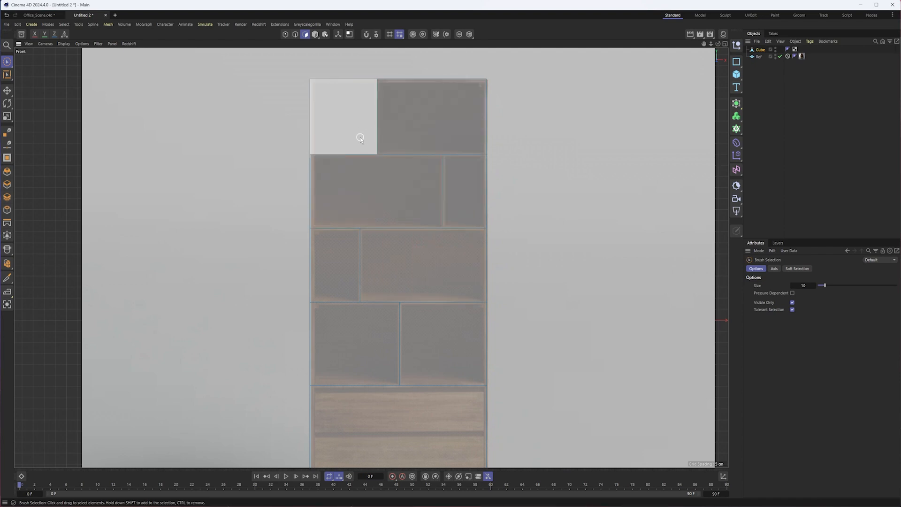
{"action": "left_click", "coordinate": [378, 154]}
{"action": "left_click", "coordinate": [442, 218], "text": "shift"}
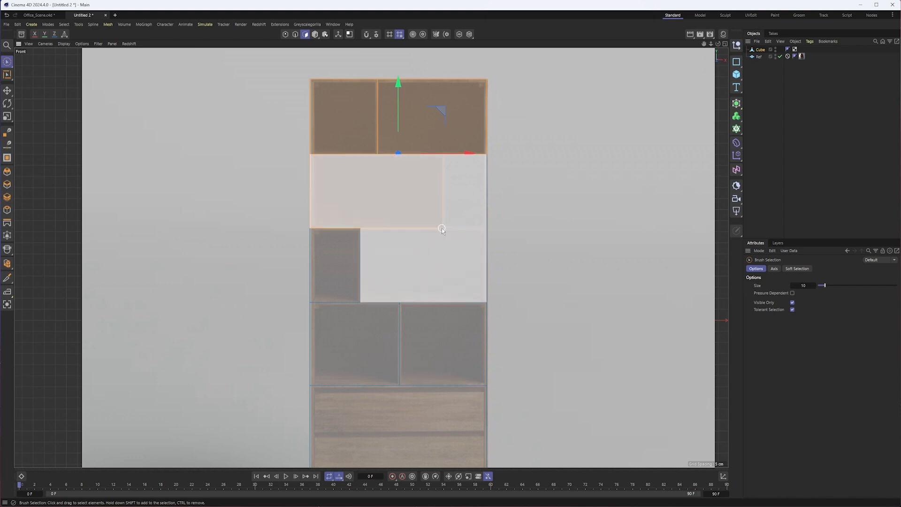
{"action": "mouse_move", "coordinate": [399, 158]}
{"action": "left_mouse_down", "text": "shift"}
{"action": "mouse_move", "coordinate": [356, 243]}
{"action": "mouse_move", "coordinate": [404, 342]}
{"action": "left_mouse_up", "text": "shift"}
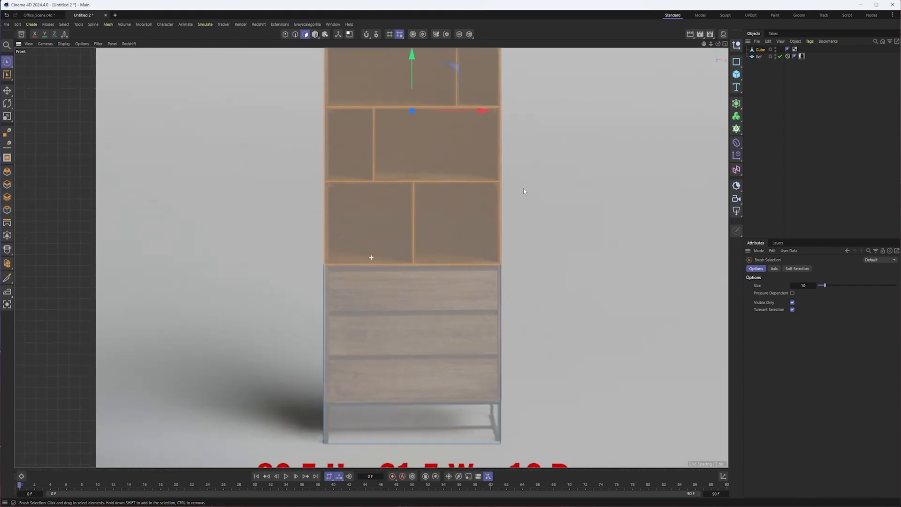
{"action": "left_click", "coordinate": [438, 333], "text": "shift"}
{"action": "middle_click_drag", "start_coordinate": [556, 167], "coordinate": [562, 296], "text": "alt"}
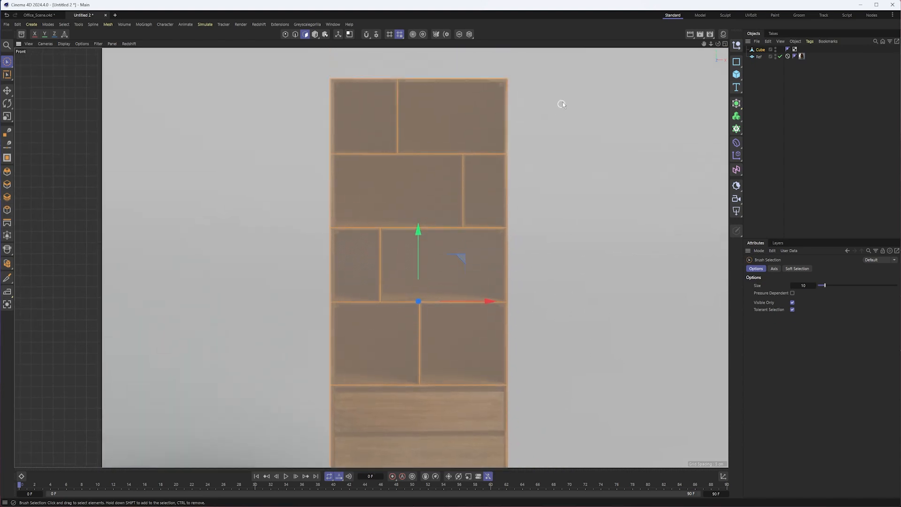
- Try an Inset of about 4.8 cm on the selected front polygons with Preserve Groups off
{"action": "right_click", "coordinate": [558, 118]}
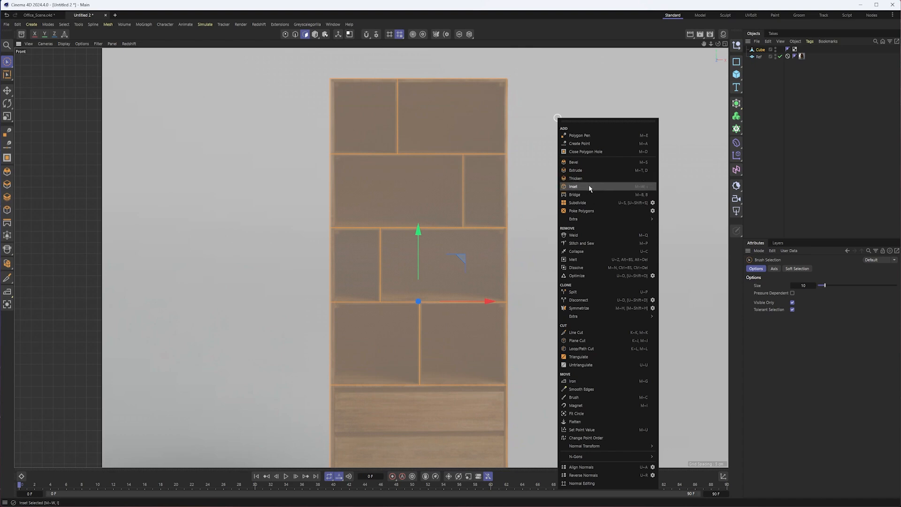
{"action": "left_click", "coordinate": [573, 187]}
{"action": "left_click_drag", "start_coordinate": [571, 156], "coordinate": [596, 156]}
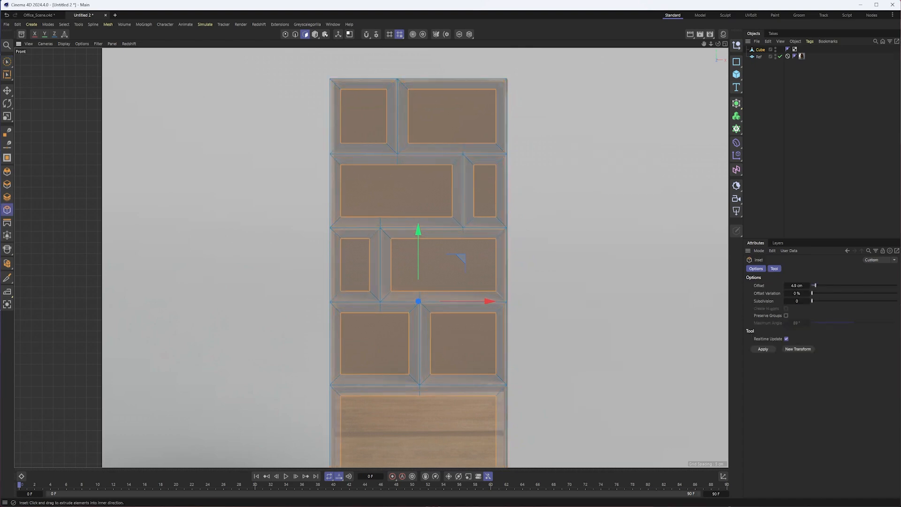
{"action": "key", "text": "ctrl+z"}
- Reset the Inset tool to its default preset and try a group-preserving inset of about 1.6 cm
{"action": "left_click", "coordinate": [875, 261]}
{"action": "left_click", "coordinate": [878, 272]}
{"action": "mouse_move", "coordinate": [619, 146]}
{"action": "left_mouse_down"}
{"action": "mouse_move", "coordinate": [640, 146]}
{"action": "mouse_move", "coordinate": [626, 146]}
{"action": "left_mouse_up"}
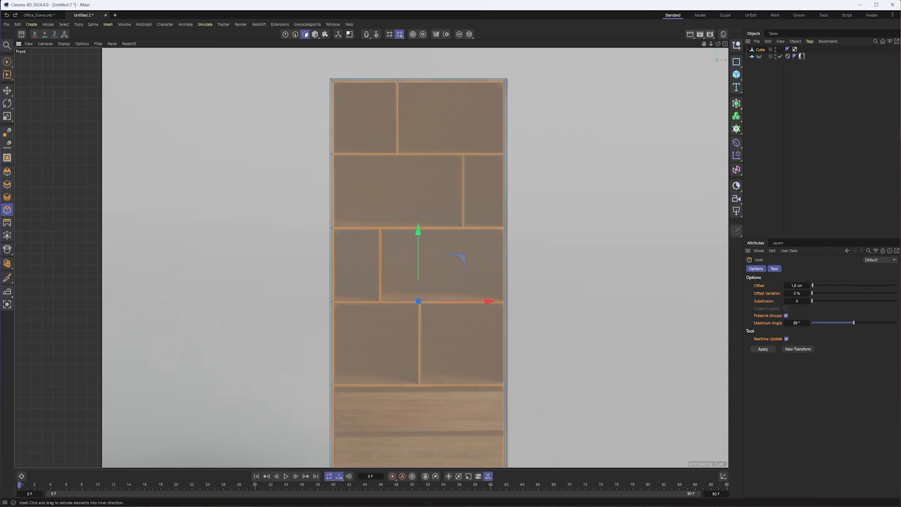
{"action": "left_click_drag", "start_coordinate": [627, 146], "coordinate": [630, 151]}
{"action": "key", "text": "ctrl+z"}
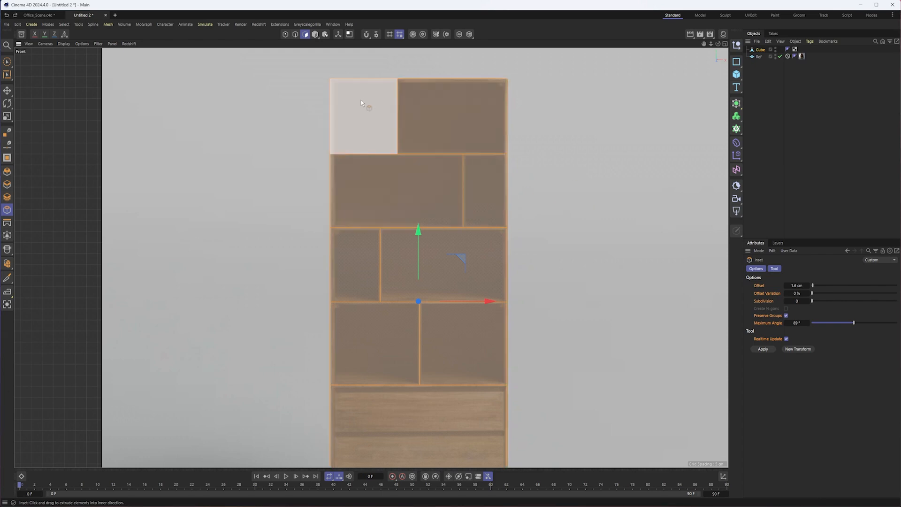
- Turn off Preserve Groups and try insetting each selected polygon individually with a 2 cm offset
{"action": "left_click", "coordinate": [787, 316]}
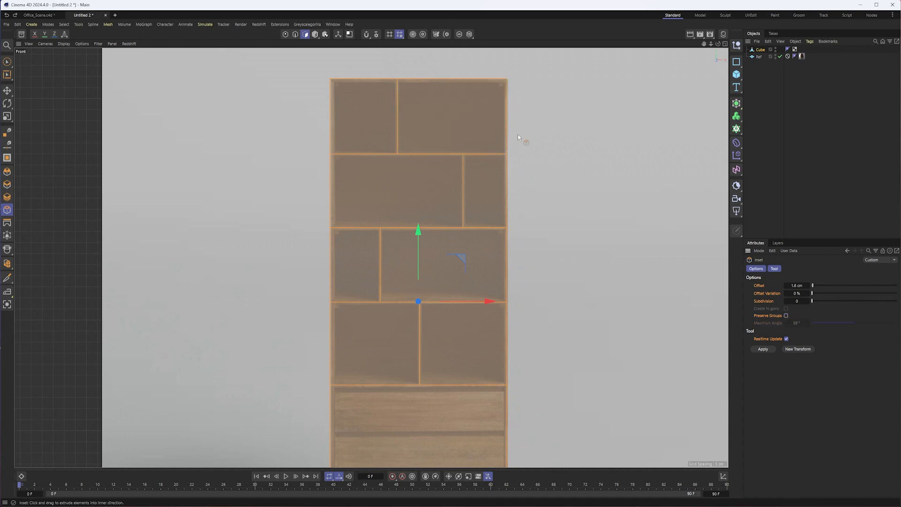
{"action": "left_click_drag", "start_coordinate": [569, 88], "coordinate": [591, 88]}
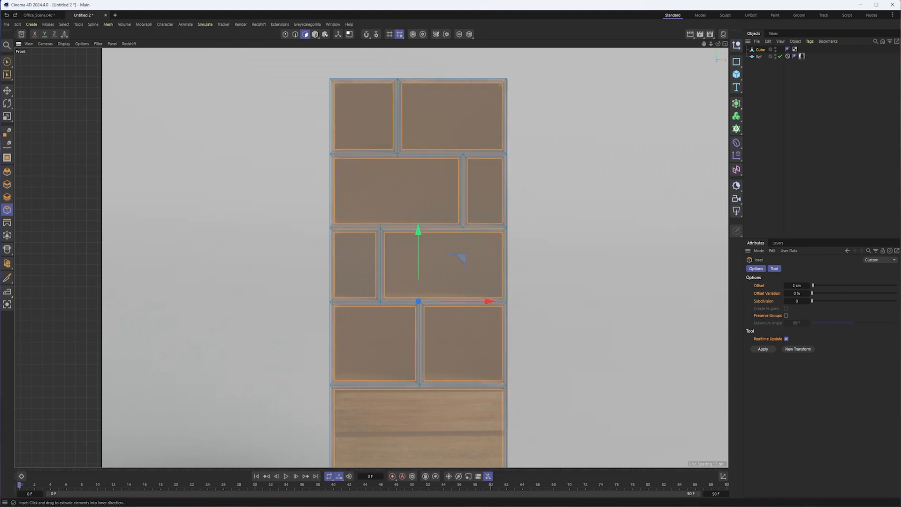
{"action": "scroll", "coordinate": [392, 134], "scroll_direction": "up", "scroll_amount": 5}
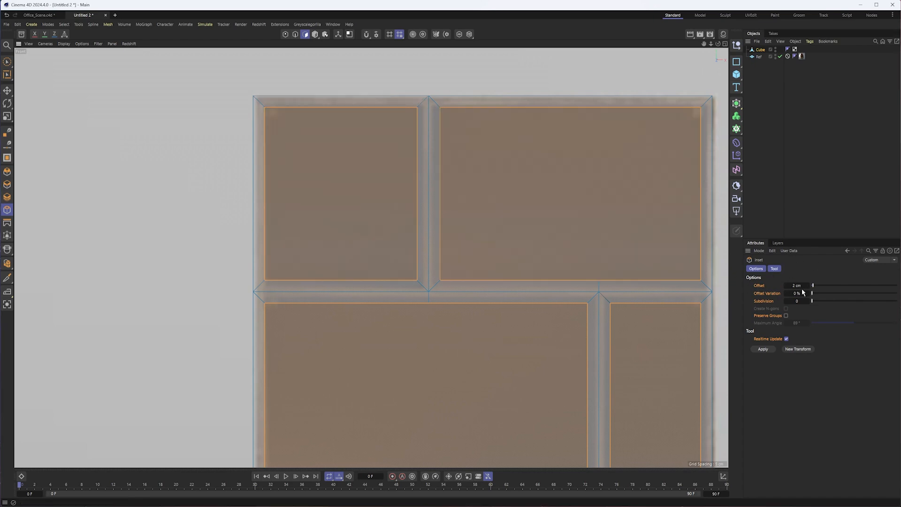
{"action": "middle_click_drag", "start_coordinate": [544, 150], "coordinate": [487, 147], "text": "alt"}
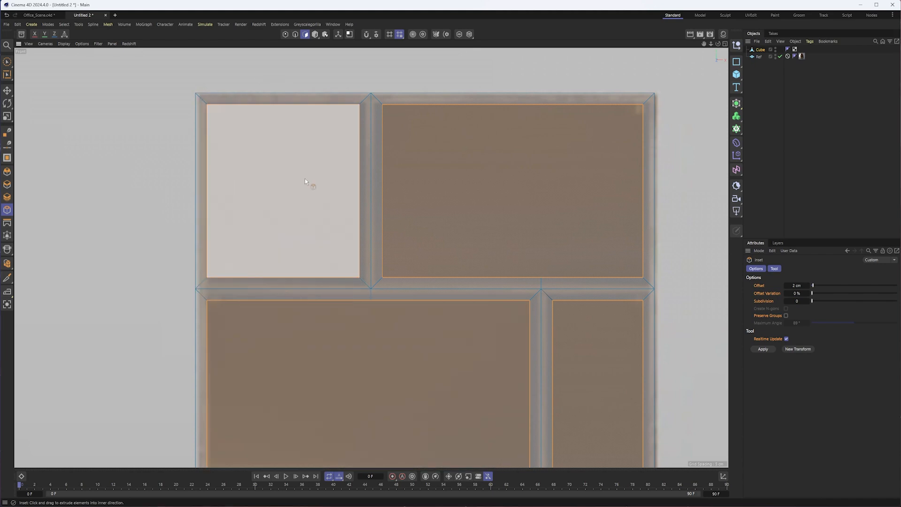
{"action": "scroll", "coordinate": [402, 238], "scroll_direction": "down", "scroll_amount": 4}
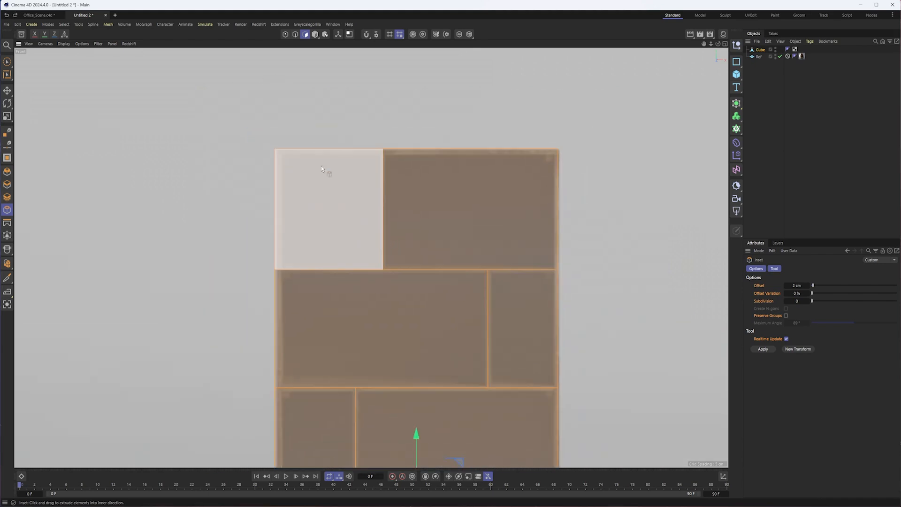
- Inset each selected compartment and drawer polygon individually with an offset of 1 cm
{"action": "scroll", "coordinate": [327, 123], "scroll_direction": "up", "scroll_amount": 3}
{"action": "left_click_drag", "start_coordinate": [391, 102], "coordinate": [398, 102]}
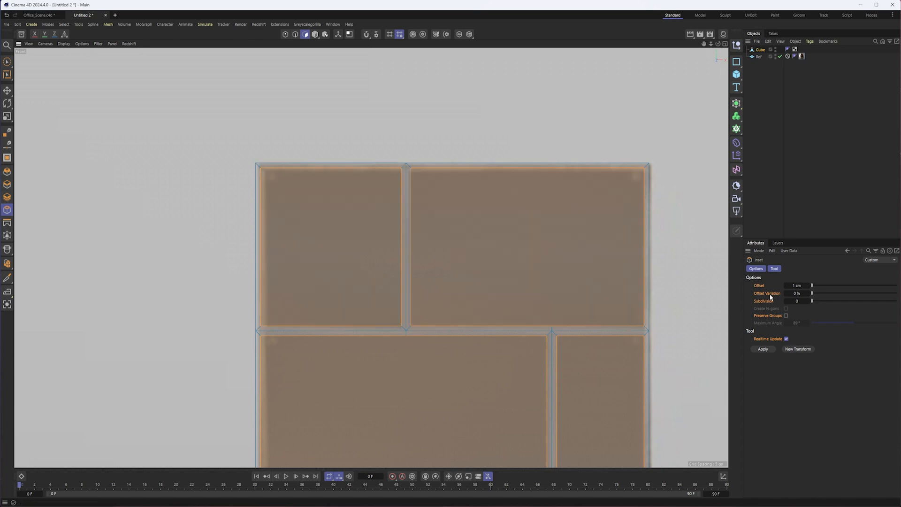
{"action": "key", "text": "ctrl+z"}
{"action": "scroll", "coordinate": [402, 135], "scroll_direction": "up", "scroll_amount": 2}
{"action": "mouse_move", "coordinate": [410, 122]}
{"action": "left_mouse_down"}
{"action": "mouse_move", "coordinate": [389, 124]}
{"action": "mouse_move", "coordinate": [408, 123]}
{"action": "left_mouse_up"}
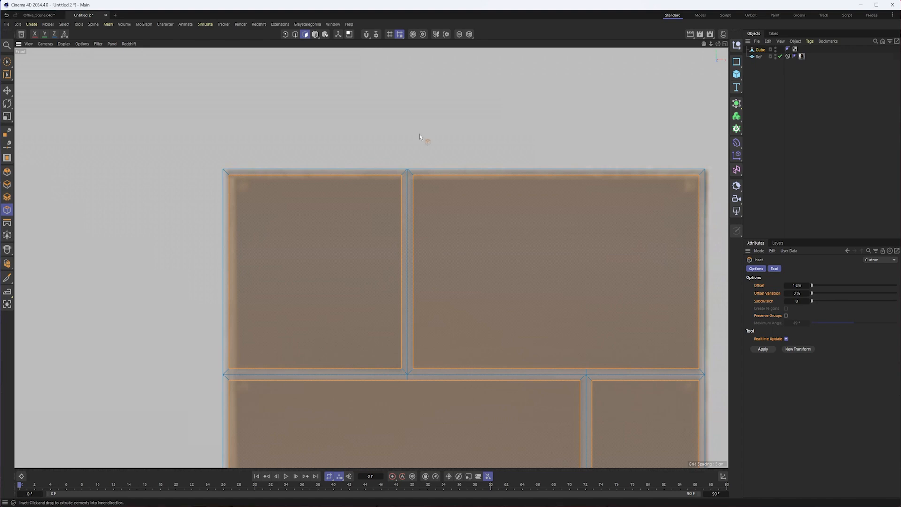
- Select the inner top edges of both top-row compartments in edge mode and try lowering them freehand
{"action": "key", "text": "e"}
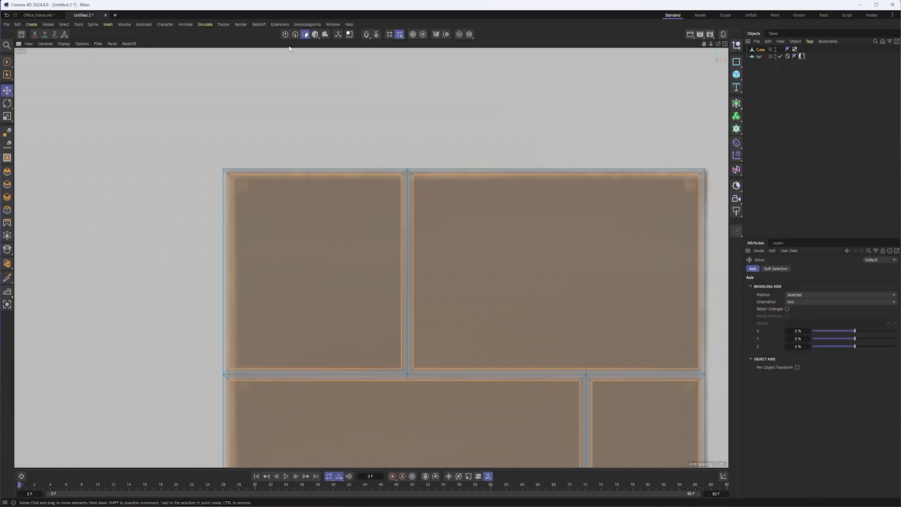
{"action": "left_click", "coordinate": [295, 36]}
{"action": "left_click", "coordinate": [389, 175]}
{"action": "left_click", "coordinate": [454, 176], "text": "shift"}
{"action": "middle_click_drag", "start_coordinate": [454, 225], "coordinate": [412, 183], "text": "alt"}
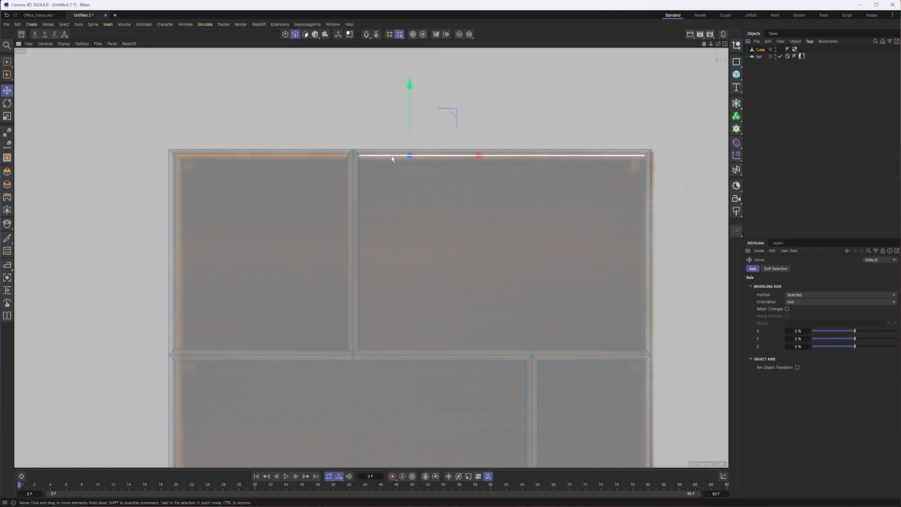
{"action": "left_click_drag", "start_coordinate": [411, 113], "coordinate": [410, 117]}
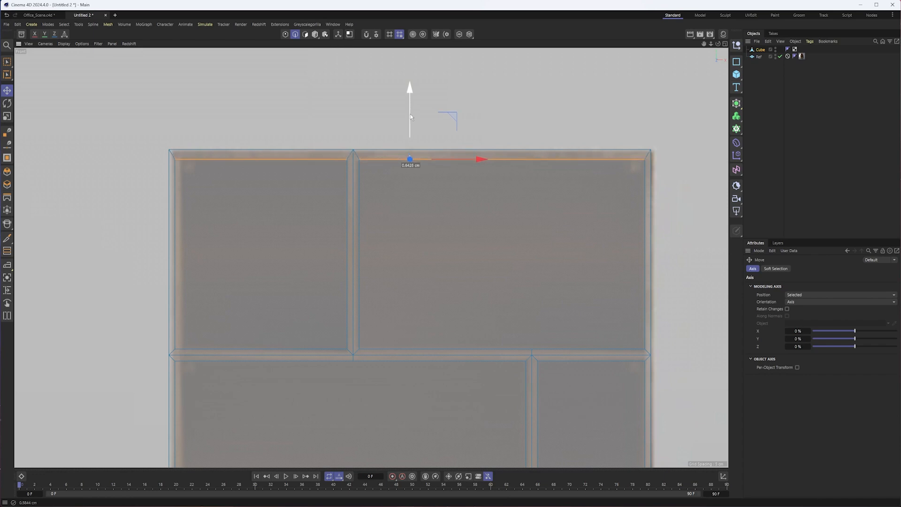
{"action": "key", "text": "ctrl+z"}
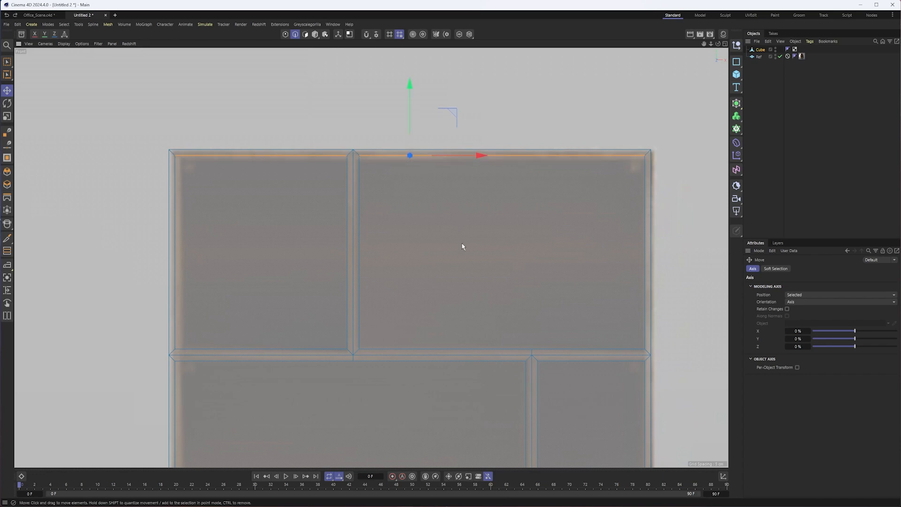
- Show the coordinate values and lower the selected top-row inner edges by 0.5 cm in Y
{"action": "left_click", "coordinate": [724, 475]}
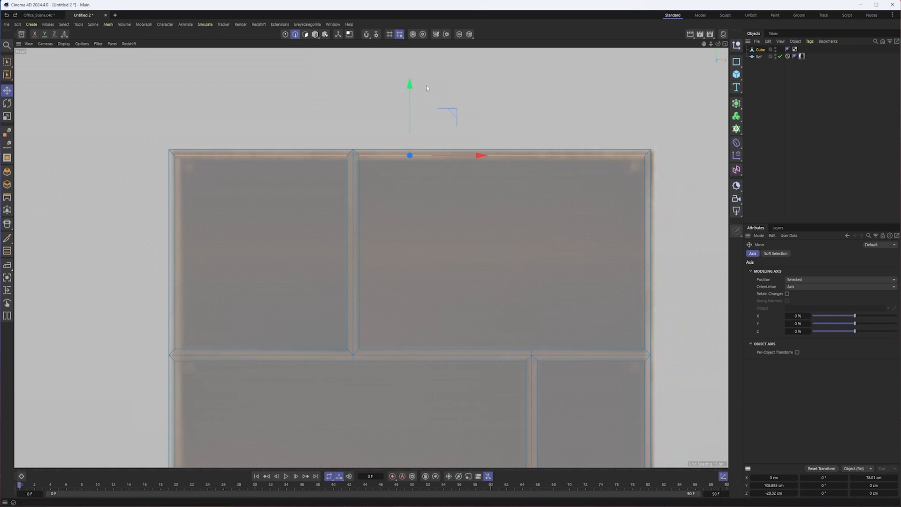
{"action": "left_click_drag", "start_coordinate": [411, 91], "coordinate": [415, 101]}
{"action": "key", "text": "ctrl+z"}
{"action": "left_click", "coordinate": [785, 487]}
{"action": "left_click", "coordinate": [788, 487]}
{"action": "type", "text": "-.5"}
{"action": "key", "text": "Return"}
- Select the inset's inner bottom edge on the drawer section, just above the legs
{"action": "middle_click_drag", "start_coordinate": [410, 406], "coordinate": [391, 188], "text": "alt"}
{"action": "middle_click_drag", "start_coordinate": [364, 372], "coordinate": [383, 199], "text": "alt"}
{"action": "middle_click_drag", "start_coordinate": [378, 355], "coordinate": [393, 153], "text": "alt"}
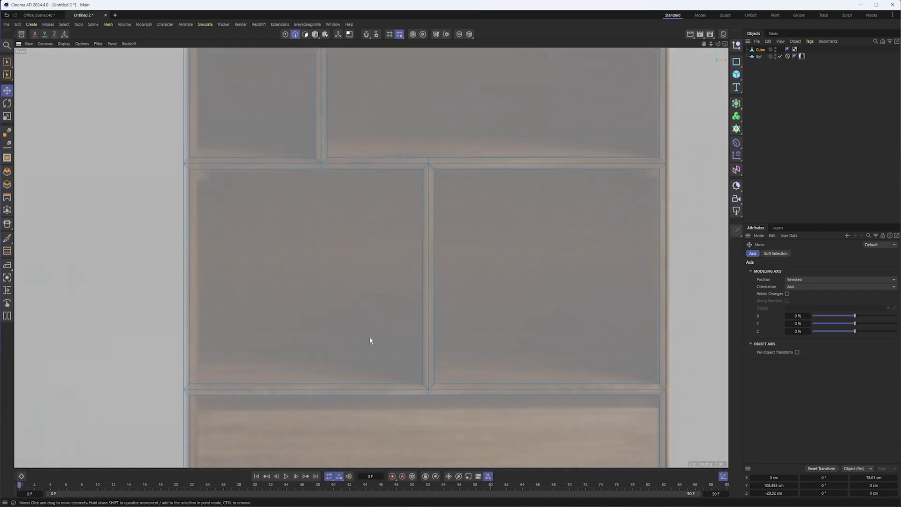
{"action": "middle_click_drag", "start_coordinate": [370, 341], "coordinate": [380, 131], "text": "alt"}
{"action": "middle_click_drag", "start_coordinate": [399, 309], "coordinate": [419, 153], "text": "alt"}
{"action": "middle_click_drag", "start_coordinate": [406, 185], "coordinate": [402, 90], "text": "alt"}
{"action": "left_click", "coordinate": [479, 306]}
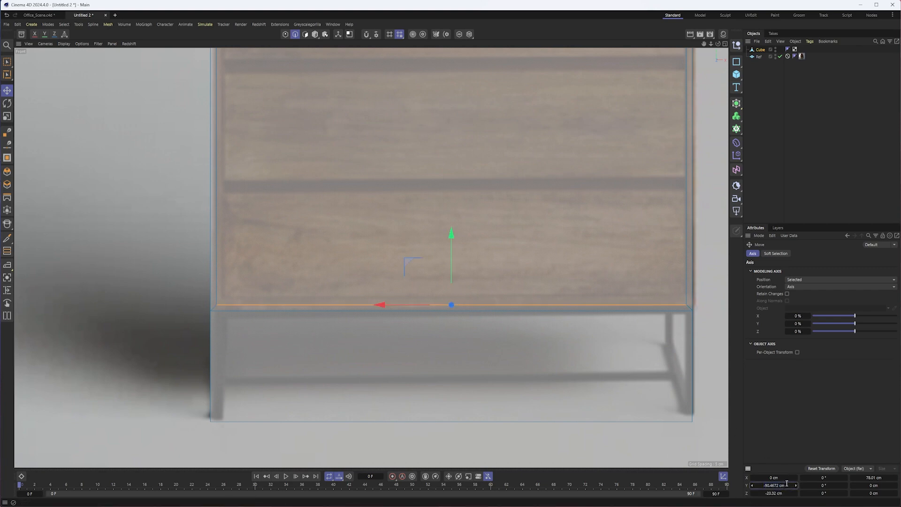
{"action": "type", "text": "0.5"}
{"action": "key", "text": "Return"}
{"action": "key", "text": "ctrl+z"}
- Raise the drawer section's inner bottom edge by 0.5 cm in Y using a relative coordinate entry
{"action": "left_click", "coordinate": [783, 490]}
{"action": "left_click", "coordinate": [787, 486]}
{"action": "left_click", "coordinate": [788, 487]}
{"action": "type", "text": "+.5"}
{"action": "key", "text": "Return"}
- Select the inner left vertical edges of every compartment along the bookcase's left side, from the drawer section up to the top row
{"action": "middle_click_drag", "start_coordinate": [361, 145], "coordinate": [366, 281], "text": "alt"}
{"action": "right_click_drag", "start_coordinate": [366, 281], "coordinate": [323, 287], "text": "alt"}
{"action": "left_click", "coordinate": [314, 236]}
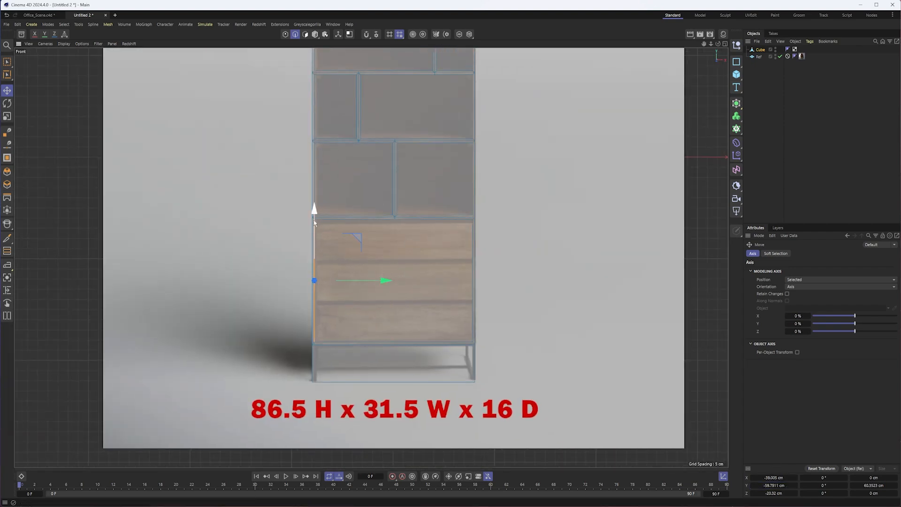
{"action": "left_click", "coordinate": [315, 183], "text": "shift"}
{"action": "middle_click_drag", "start_coordinate": [322, 109], "coordinate": [333, 226], "text": "alt"}
{"action": "left_click", "coordinate": [316, 169], "text": "shift"}
{"action": "left_click", "coordinate": [313, 154], "text": "shift"}
{"action": "right_click_drag", "start_coordinate": [316, 125], "coordinate": [354, 129], "text": "alt"}
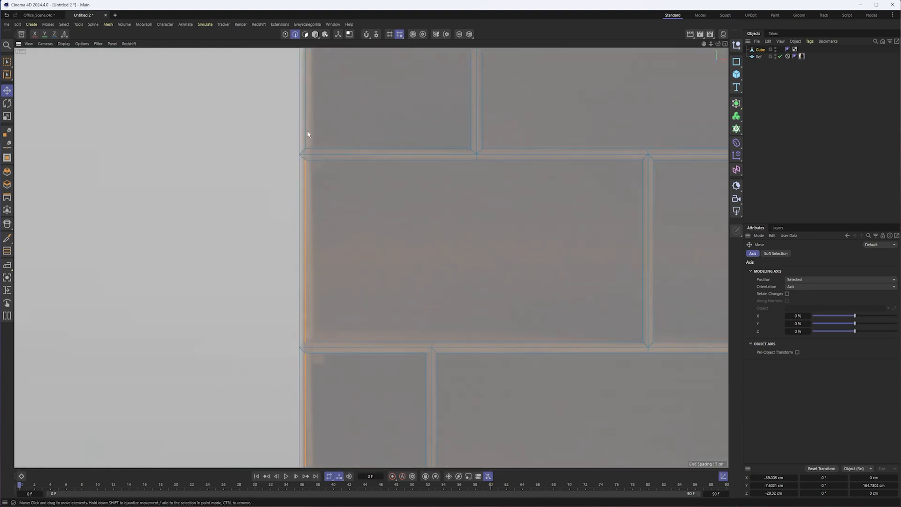
{"action": "left_click", "coordinate": [308, 134], "text": "shift"}
{"action": "middle_click_drag", "start_coordinate": [375, 319], "coordinate": [368, 107], "text": "alt"}
{"action": "middle_click_drag", "start_coordinate": [378, 295], "coordinate": [376, 248], "text": "alt"}
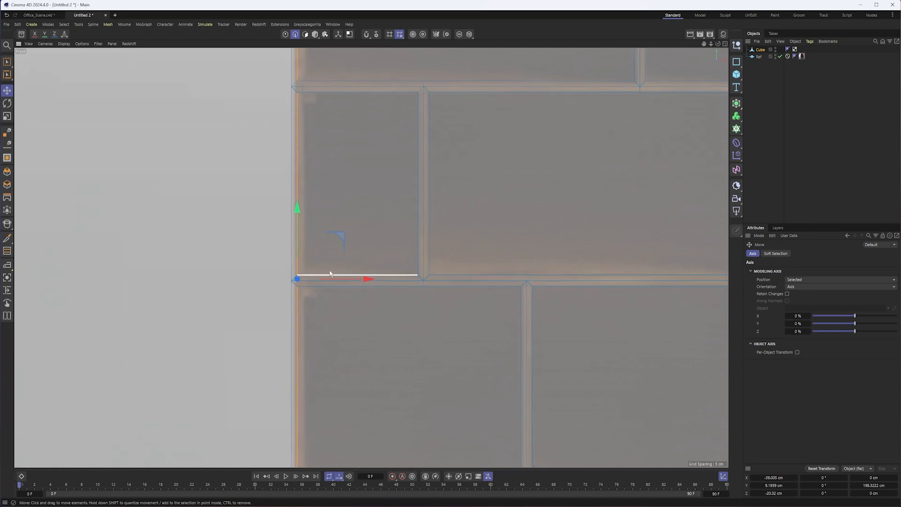
{"action": "left_click_drag", "start_coordinate": [312, 282], "coordinate": [381, 282]}
{"action": "key", "text": "ctrl+z"}
{"action": "key", "text": "ctrl+z"}
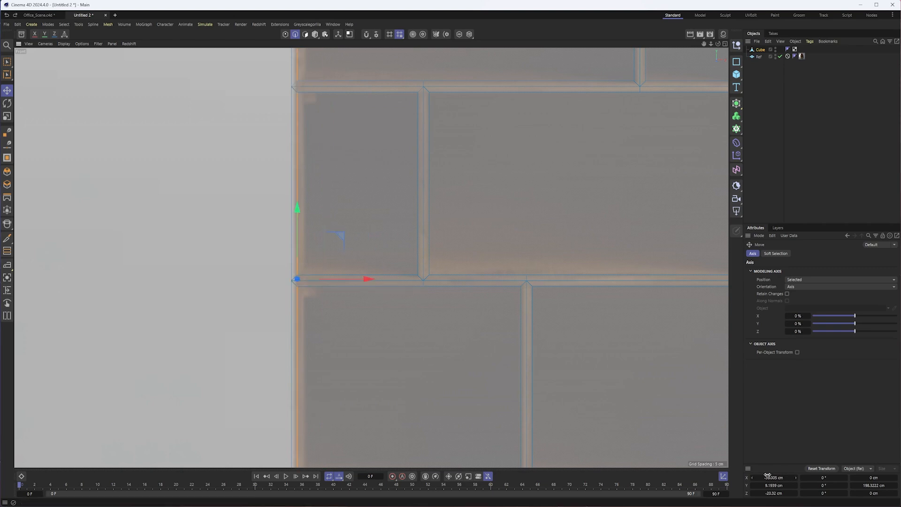
- Move the selected left inner edges 0.5 cm inward in X using a relative coordinate entry
{"action": "left_click", "coordinate": [785, 477]}
{"action": "type", "text": "+.5"}
{"action": "key", "text": "Return"}
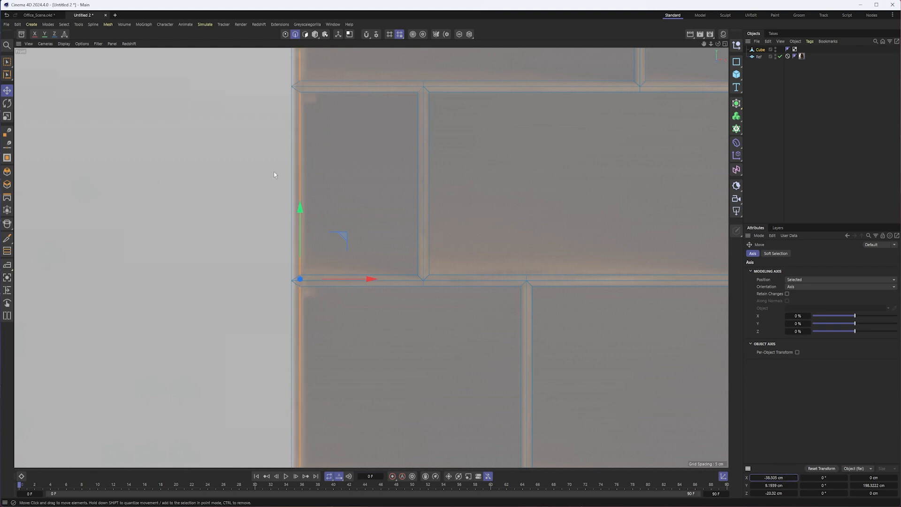
- Select the inner right vertical edges of every compartment along the bookcase's right side, from the top row down to the drawer section
{"action": "scroll", "coordinate": [369, 198], "scroll_direction": "down", "scroll_amount": 3}
{"action": "middle_click_drag", "start_coordinate": [417, 161], "coordinate": [436, 220], "text": "alt"}
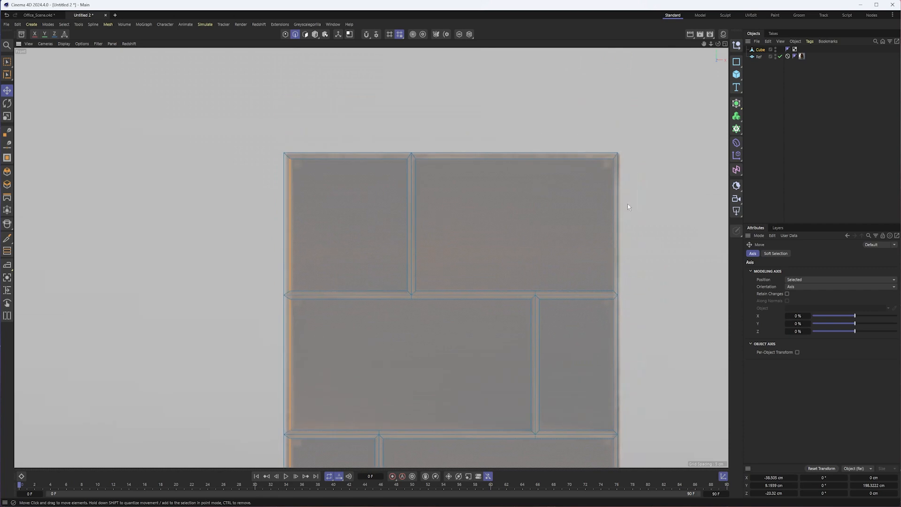
{"action": "left_click", "coordinate": [614, 202]}
{"action": "left_click", "coordinate": [616, 334], "text": "shift"}
{"action": "middle_click_drag", "start_coordinate": [618, 454], "coordinate": [535, 171], "text": "alt"}
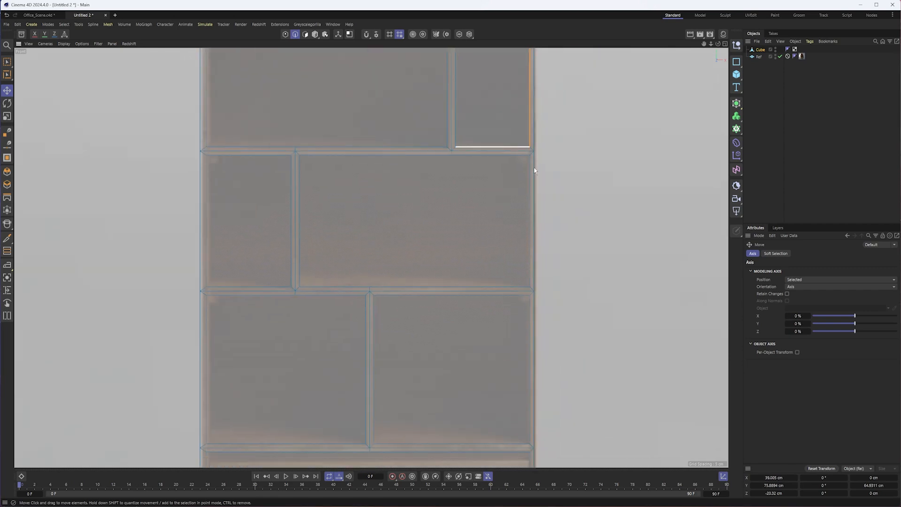
{"action": "left_click", "coordinate": [531, 207], "text": "shift"}
{"action": "middle_click_drag", "start_coordinate": [512, 341], "coordinate": [501, 167], "text": "alt"}
{"action": "left_click", "coordinate": [518, 197], "text": "shift"}
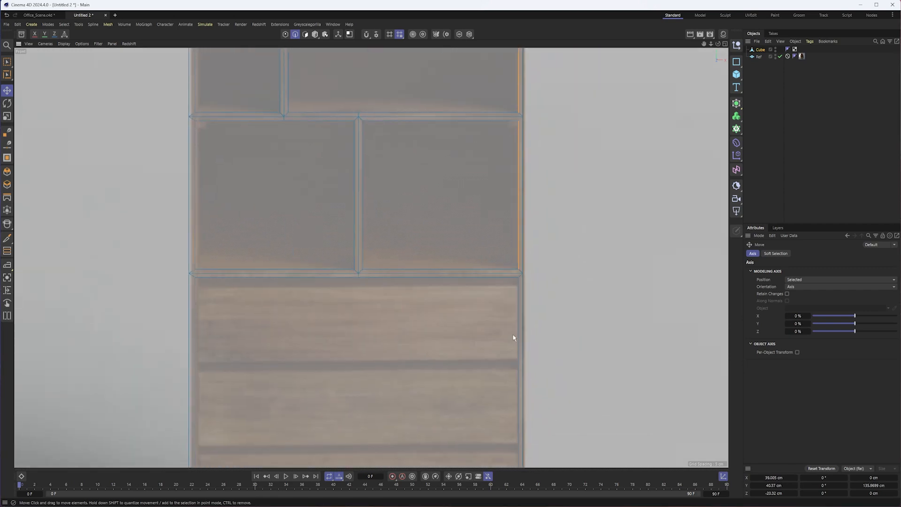
{"action": "left_click", "coordinate": [514, 337], "text": "shift"}
{"action": "mouse_move", "coordinate": [467, 334]}
{"action": "middle_mouse_down", "text": "alt"}
{"action": "mouse_move", "coordinate": [495, 203]}
{"action": "mouse_move", "coordinate": [459, 381]}
{"action": "middle_mouse_up", "text": "alt"}
{"action": "middle_click_drag", "start_coordinate": [453, 107], "coordinate": [459, 216], "text": "alt"}
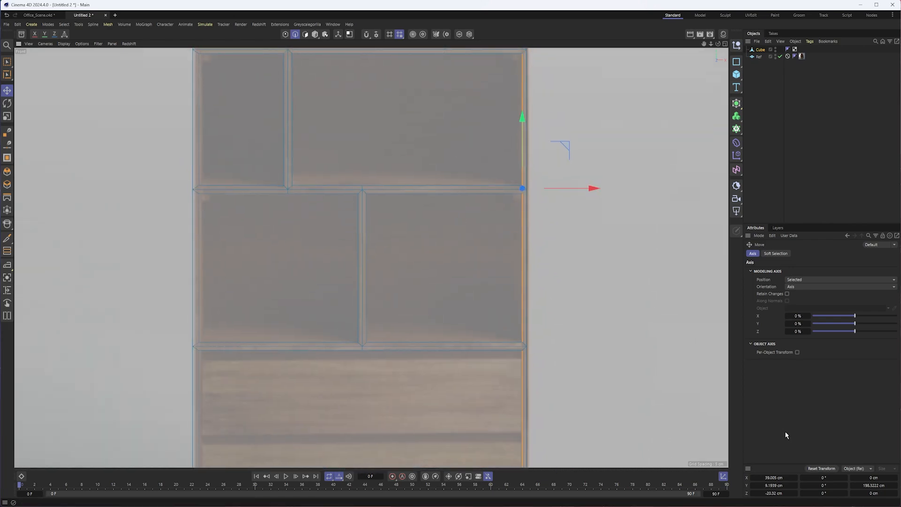
- Shift the selected right inner edges by -0.5 cm in X using a relative coordinate entry
{"action": "left_click", "coordinate": [777, 478]}
{"action": "left_click", "coordinate": [783, 477]}
{"action": "type", "text": "-.5"}
{"action": "key", "text": "Return"}
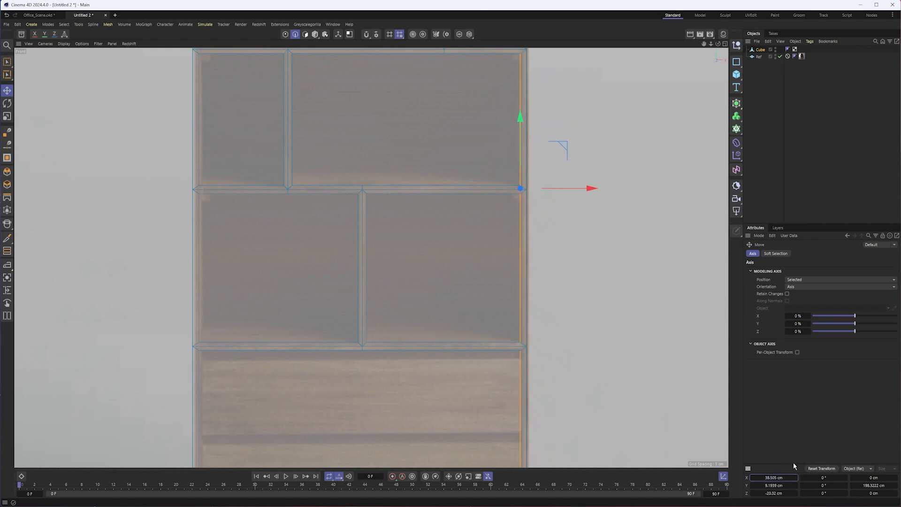
- Inspect the frame thickness in model mode from the front and in the perspective view
{"action": "scroll", "coordinate": [398, 237], "scroll_direction": "down", "scroll_amount": 2}
{"action": "middle_click_drag", "start_coordinate": [399, 237], "coordinate": [389, 330], "text": "alt"}
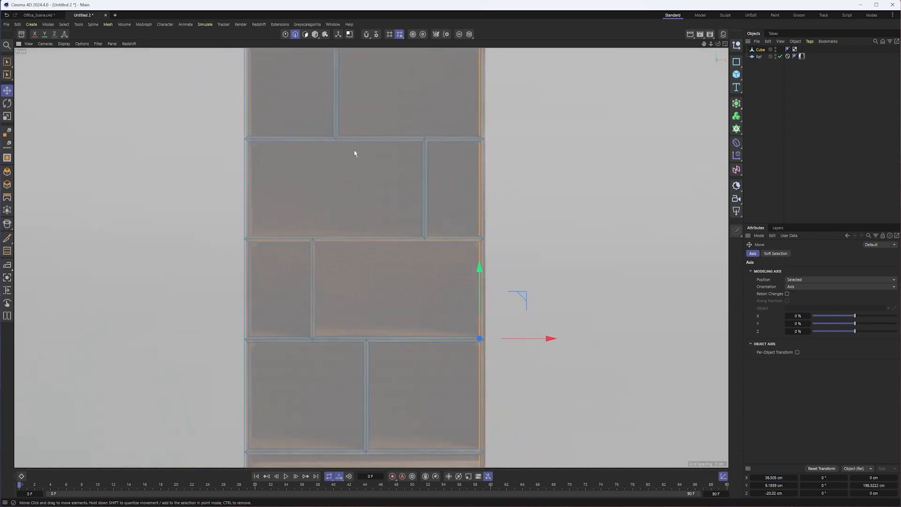
{"action": "middle_click_drag", "start_coordinate": [354, 153], "coordinate": [382, 224]}
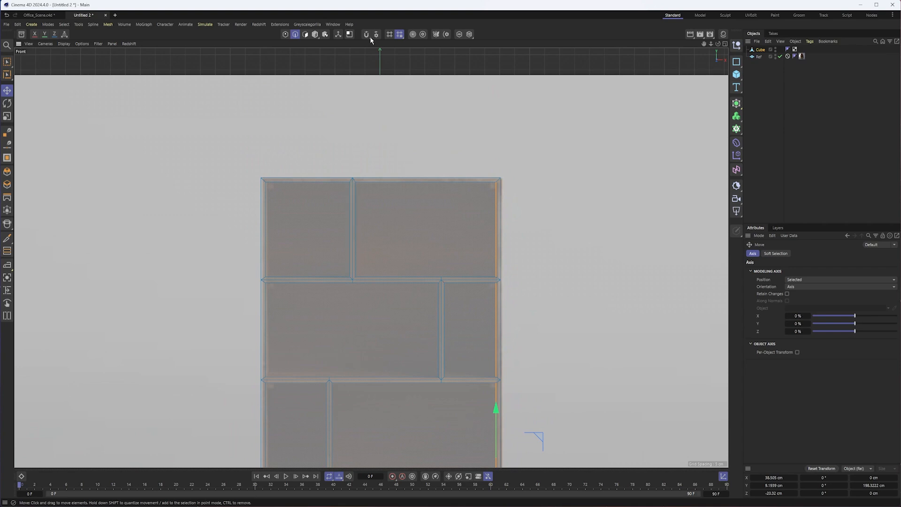
{"action": "left_click", "coordinate": [315, 33]}
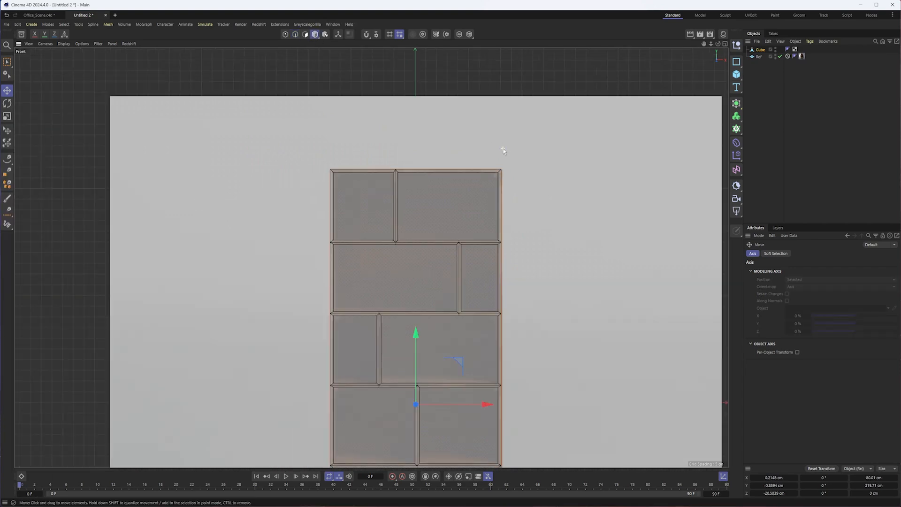
{"action": "middle_click_drag", "start_coordinate": [504, 149], "coordinate": [513, 234], "text": "alt"}
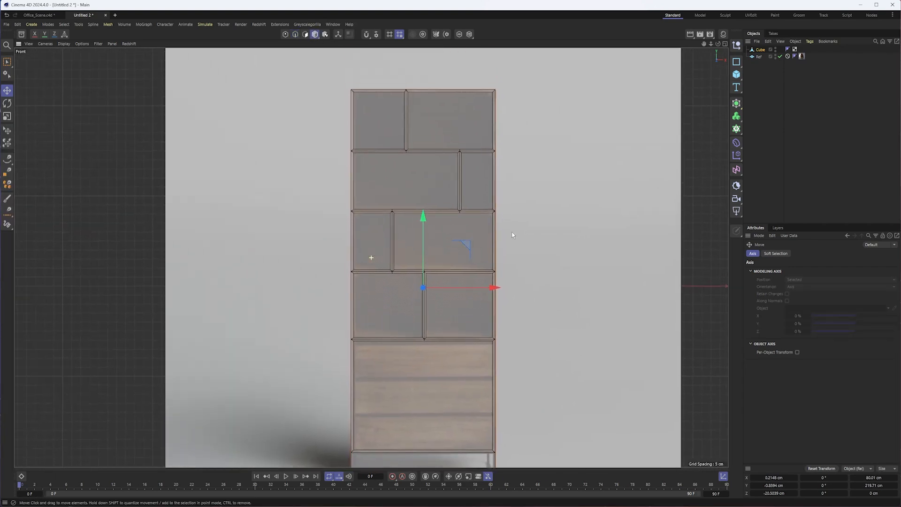
{"action": "key", "text": "F1"}
{"action": "left_click_drag", "start_coordinate": [459, 205], "coordinate": [526, 243], "text": "alt"}
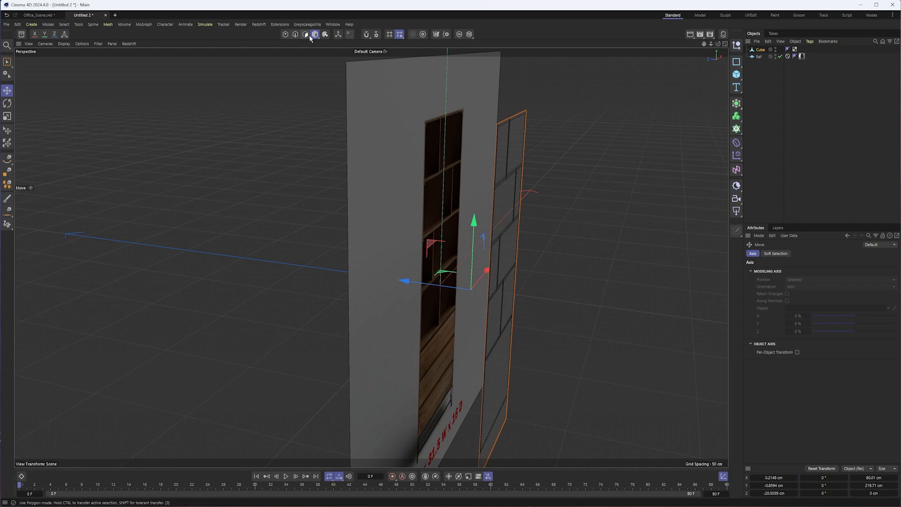
- Return to edge mode and hide the coordinate values, keeping the whole bookcase front in view
{"action": "left_click", "coordinate": [295, 35]}
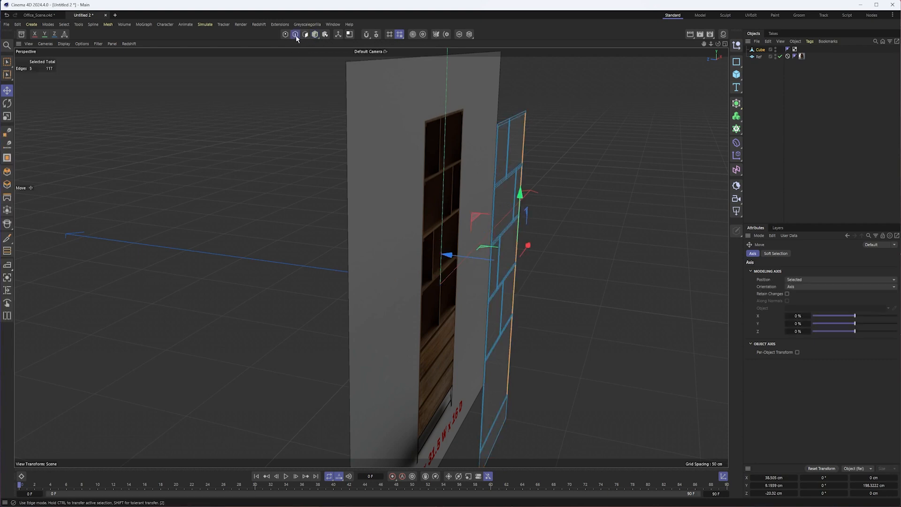
{"action": "left_click_drag", "start_coordinate": [534, 169], "coordinate": [530, 160], "text": "alt"}
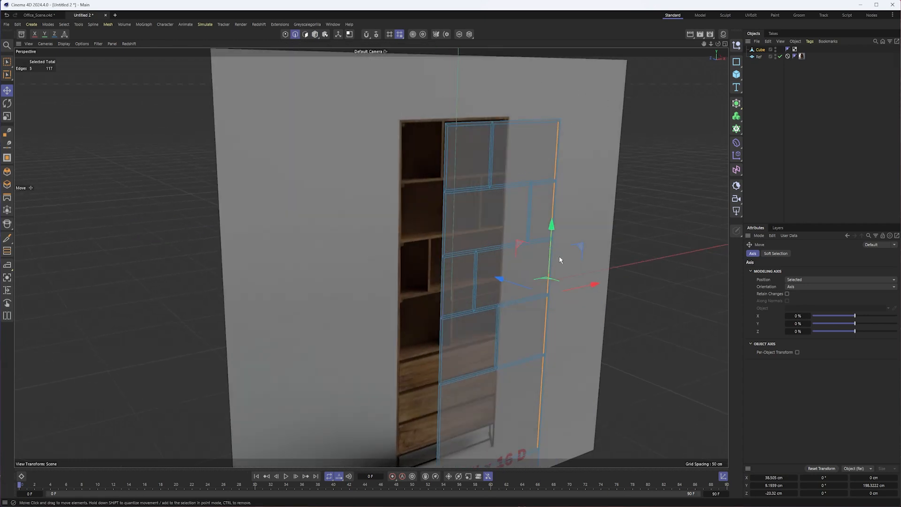
{"action": "middle_click_drag", "start_coordinate": [558, 260], "coordinate": [548, 237], "text": "alt"}
{"action": "scroll", "coordinate": [548, 237], "scroll_direction": "down", "scroll_amount": 2}
{"action": "left_click", "coordinate": [724, 478]}
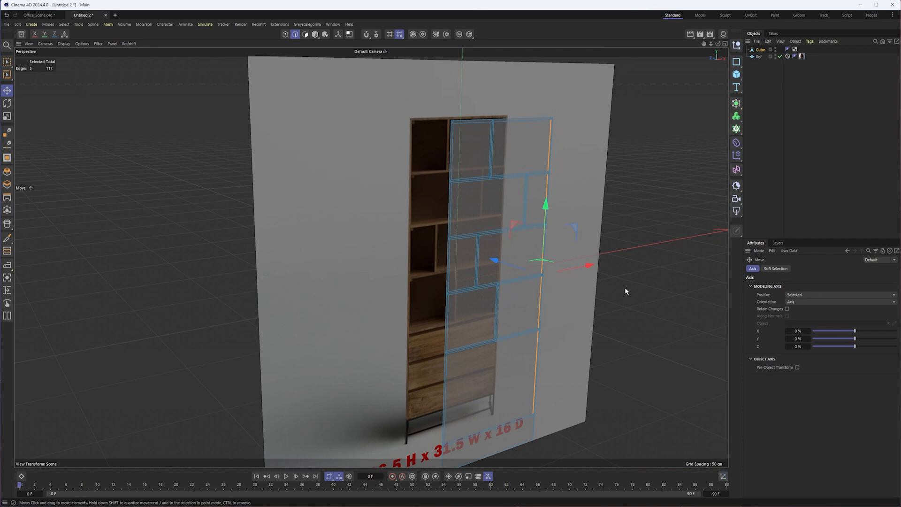
{"action": "middle_click_drag", "start_coordinate": [609, 211], "coordinate": [576, 221], "text": "alt"}
- Select the outer perimeter edges along the top and down the right side of the bookcase front
{"action": "left_click", "coordinate": [429, 134]}
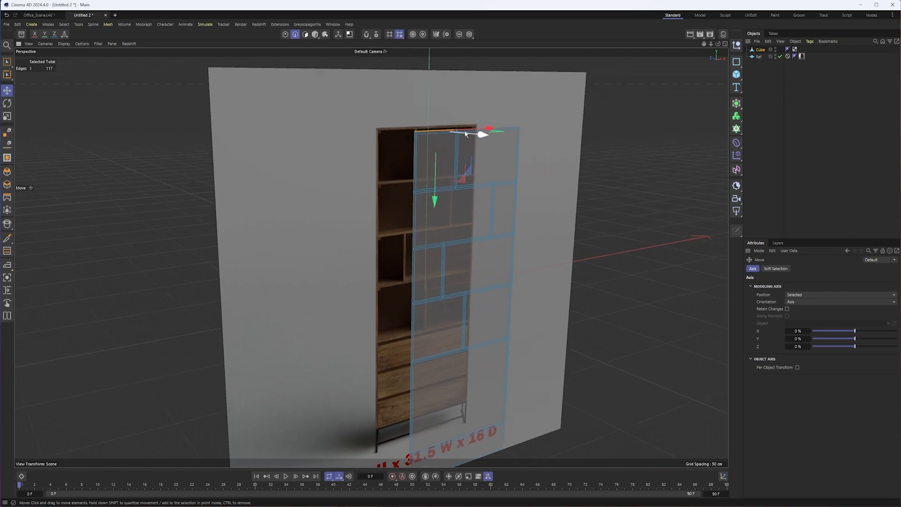
{"action": "left_click", "coordinate": [513, 128], "text": "shift"}
{"action": "left_click", "coordinate": [520, 146], "text": "shift"}
{"action": "left_click", "coordinate": [517, 199], "text": "shift"}
{"action": "left_click", "coordinate": [514, 258], "text": "shift"}
{"action": "left_click", "coordinate": [512, 288], "text": "shift"}
{"action": "left_click", "coordinate": [511, 324], "text": "shift"}
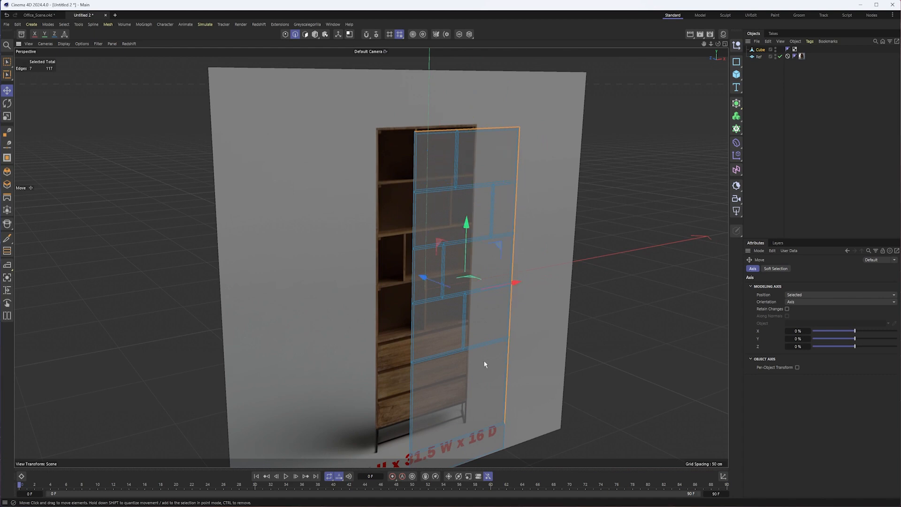
- Delete the polygon covering the leg area below the drawer section
{"action": "scroll", "coordinate": [473, 248], "scroll_direction": "up", "scroll_amount": 8}
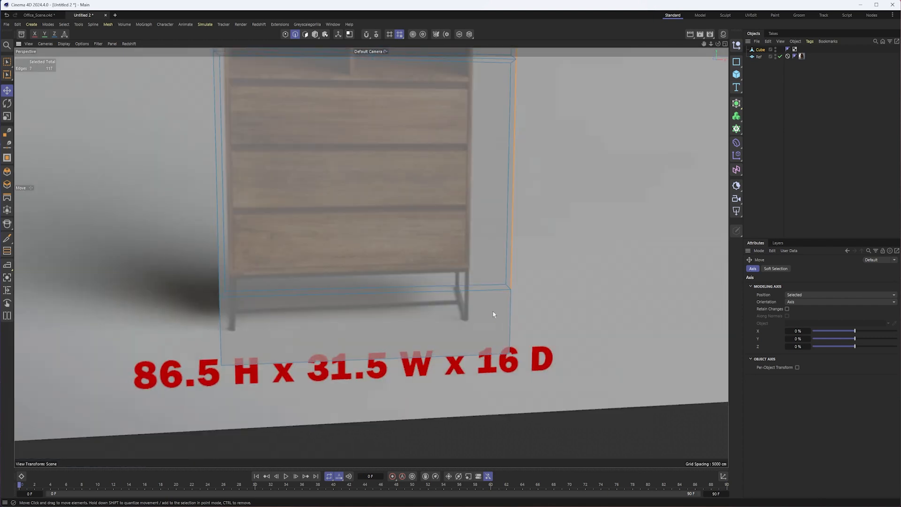
{"action": "left_click", "coordinate": [305, 34]}
{"action": "left_click", "coordinate": [432, 324]}
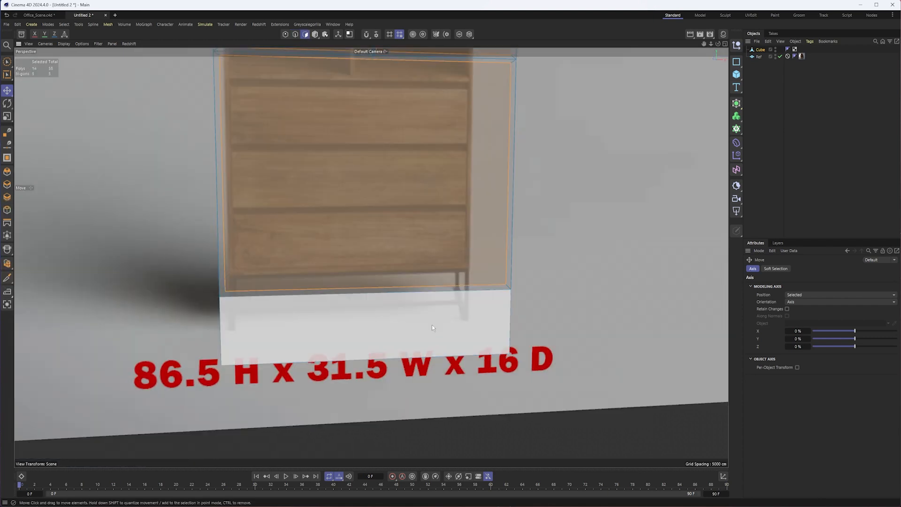
{"action": "key", "text": "Delete"}
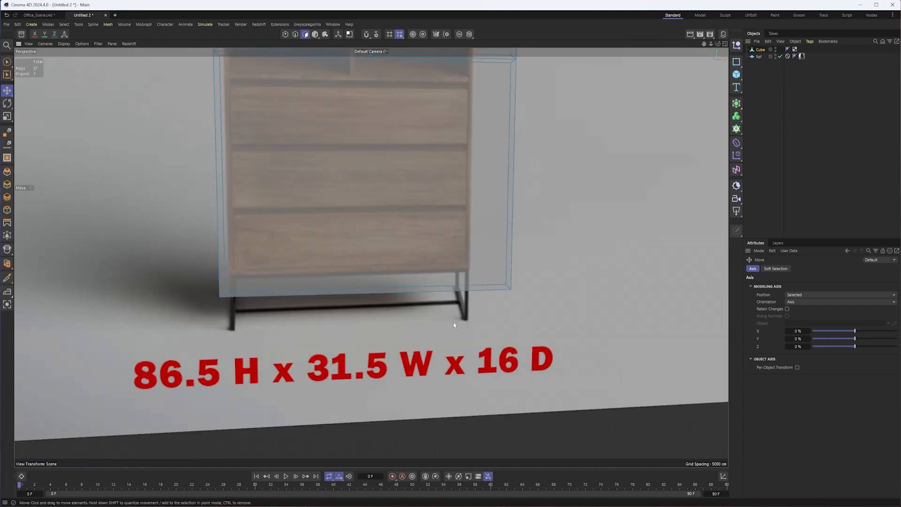
- Back in edge mode, add the bottom edge and all left outer edges to the perimeter selection
{"action": "left_click", "coordinate": [295, 34]}
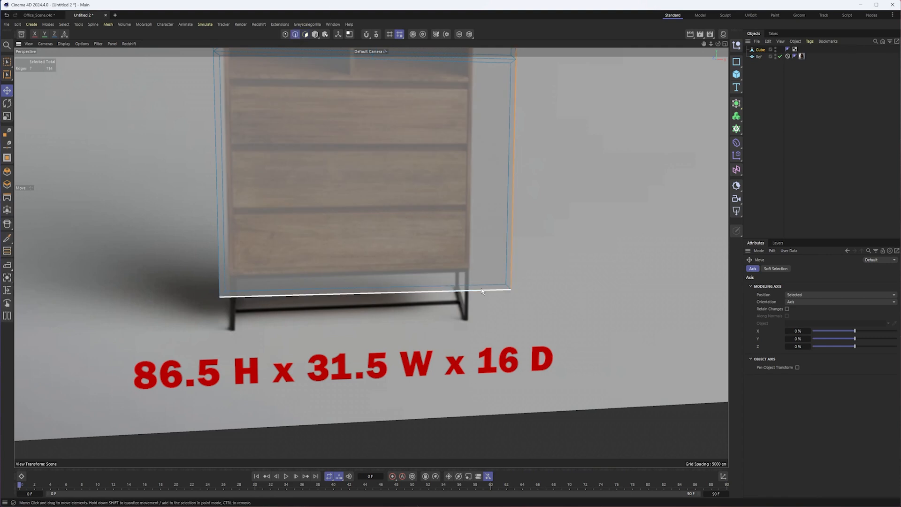
{"action": "scroll", "coordinate": [312, 221], "scroll_direction": "up", "scroll_amount": 6}
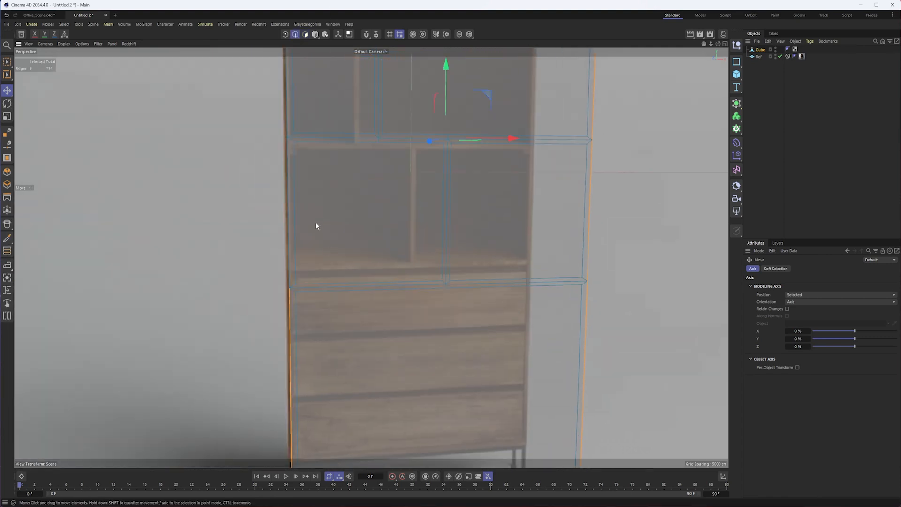
{"action": "left_click", "coordinate": [305, 297], "text": "shift"}
{"action": "scroll", "coordinate": [340, 398], "scroll_direction": "down", "scroll_amount": 2}
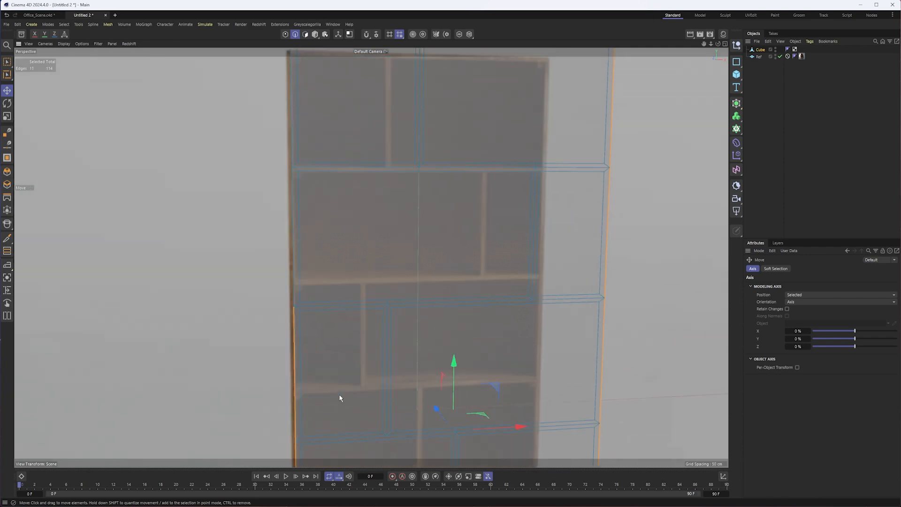
{"action": "left_click", "coordinate": [290, 216], "text": "shift"}
{"action": "left_click", "coordinate": [291, 156], "text": "shift"}
{"action": "middle_click_drag", "start_coordinate": [357, 136], "coordinate": [346, 313], "text": "alt"}
- Extrude the selected perimeter edges straight back to the reference image plane in the top view to give the bookcase depth
{"action": "left_click_drag", "start_coordinate": [313, 217], "coordinate": [402, 278], "text": "alt"}
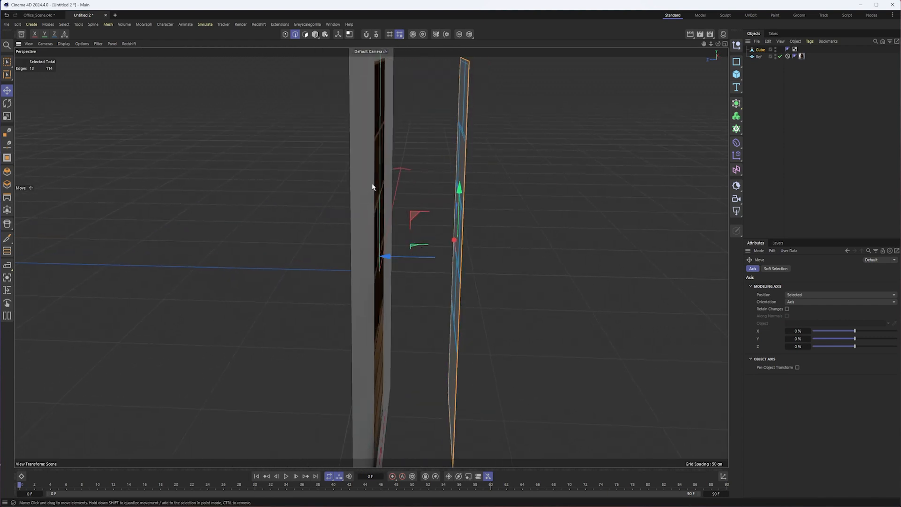
{"action": "key", "text": "F2"}
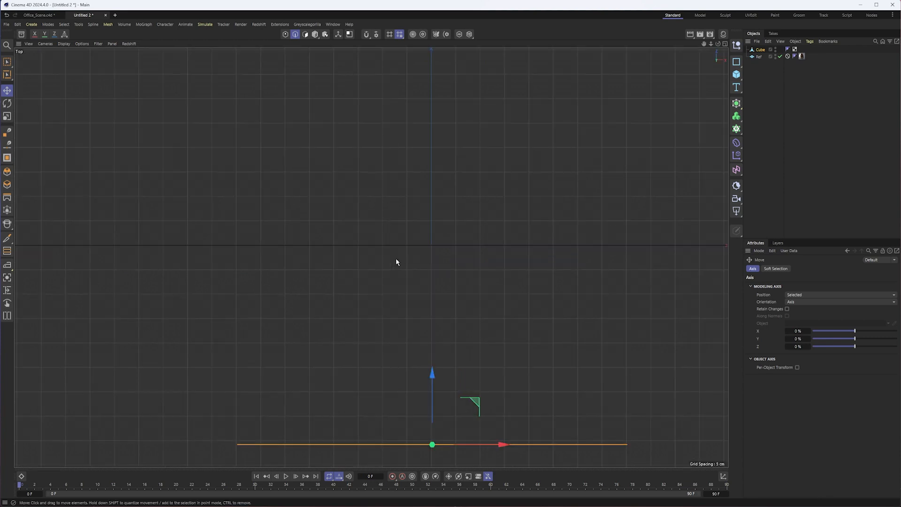
{"action": "scroll", "coordinate": [474, 335], "scroll_direction": "down", "scroll_amount": 3}
{"action": "middle_click_drag", "start_coordinate": [492, 330], "coordinate": [408, 339], "text": "alt"}
{"action": "left_click_drag", "start_coordinate": [370, 348], "coordinate": [371, 240], "text": "ctrl"}
{"action": "key", "text": "F1"}
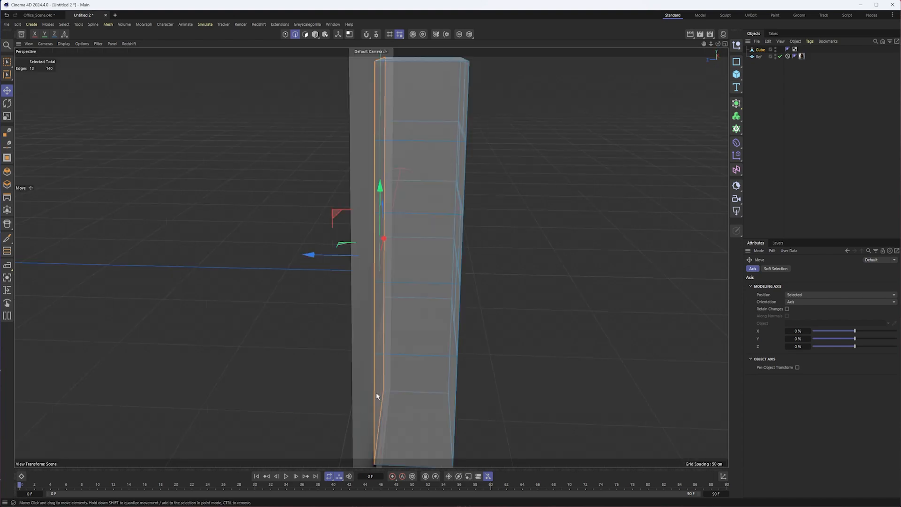
{"action": "left_click_drag", "start_coordinate": [460, 234], "coordinate": [412, 270], "text": "alt"}
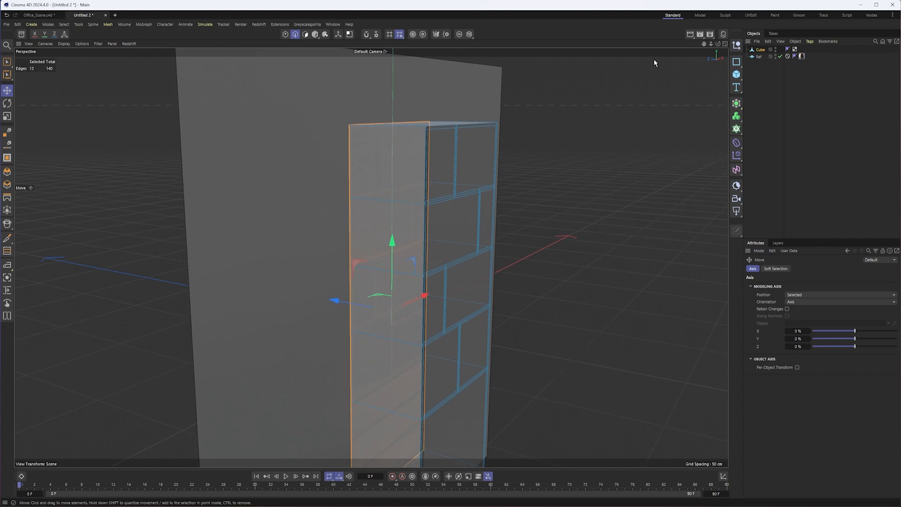
- Isolate the bookcase mesh in the viewport and turn off its X-Ray display
{"action": "left_click", "coordinate": [459, 33]}
{"action": "left_click_drag", "start_coordinate": [413, 221], "coordinate": [432, 245], "text": "alt"}
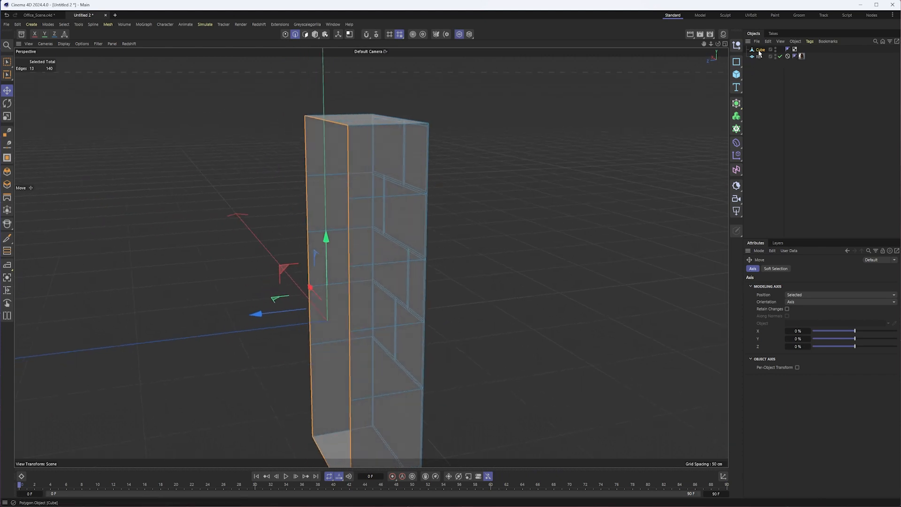
{"action": "left_click", "coordinate": [759, 50]}
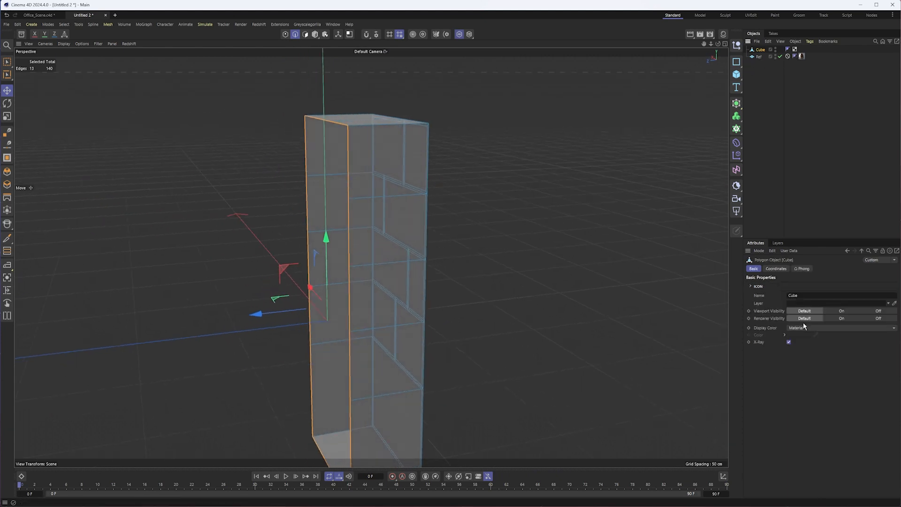
{"action": "left_click", "coordinate": [789, 342]}
{"action": "mouse_move", "coordinate": [375, 286]}
{"action": "left_mouse_down", "text": "alt"}
{"action": "mouse_move", "coordinate": [435, 293]}
{"action": "mouse_move", "coordinate": [380, 300]}
{"action": "left_mouse_up", "text": "alt"}
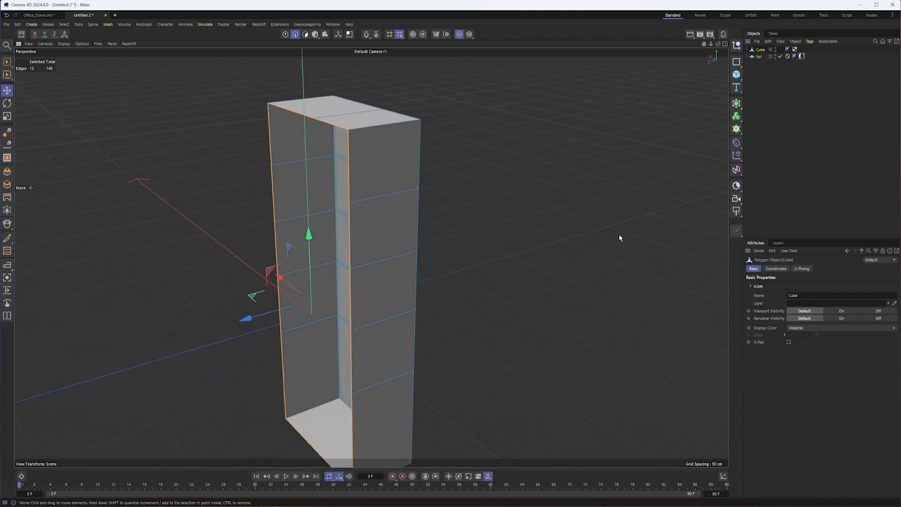
- Close the open back of the bookcase mesh with Close Polygon Hole
{"action": "right_click", "coordinate": [468, 134]}
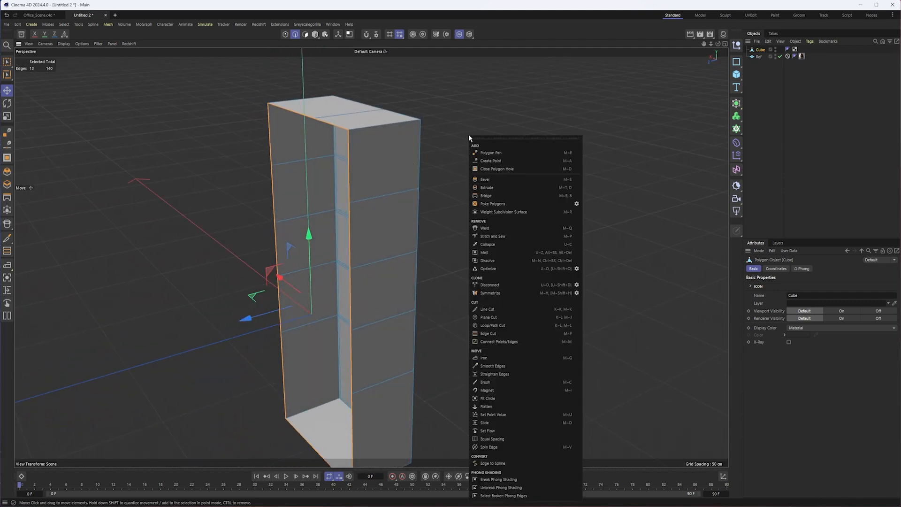
{"action": "left_click", "coordinate": [493, 169]}
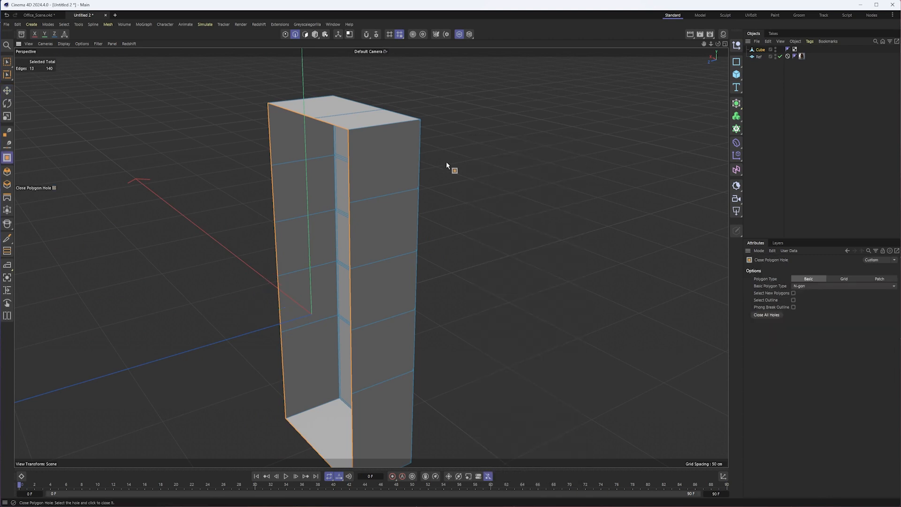
{"action": "left_click", "coordinate": [345, 133]}
{"action": "left_click_drag", "start_coordinate": [362, 241], "coordinate": [463, 210], "text": "alt"}
{"action": "left_click_drag", "start_coordinate": [350, 172], "coordinate": [319, 80], "text": "alt"}
{"action": "left_click_drag", "start_coordinate": [353, 132], "coordinate": [357, 127], "text": "alt"}
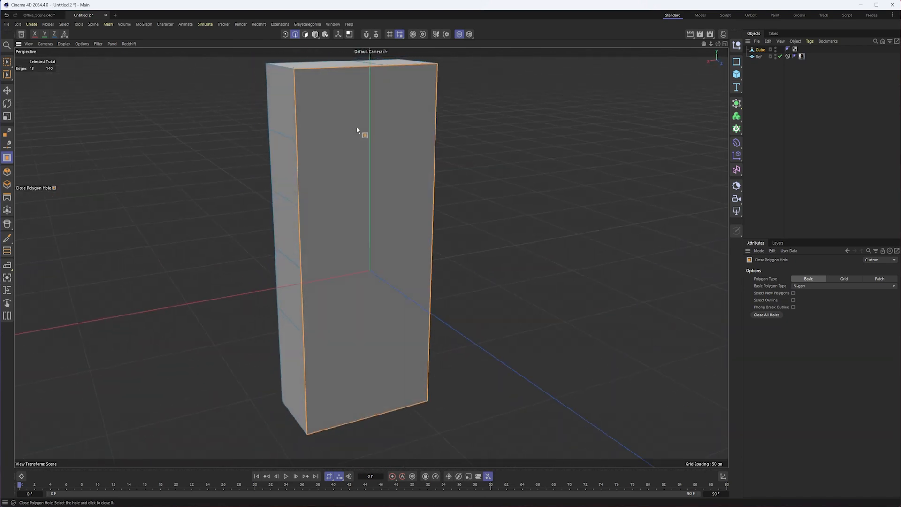
- Try a horizontal Line Cut across the bookcase's new back polygon, from one side edge to the other
{"action": "right_click", "coordinate": [508, 100]}
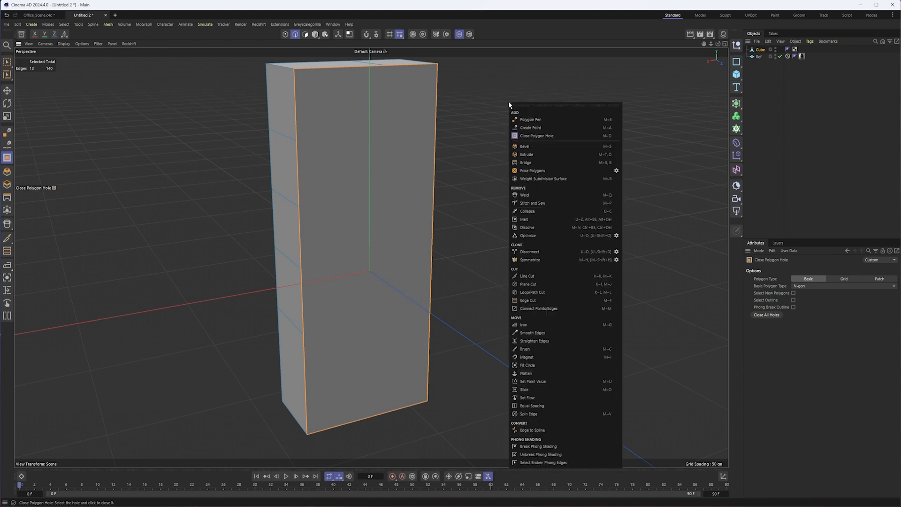
{"action": "left_click", "coordinate": [565, 275]}
{"action": "left_click", "coordinate": [297, 141]}
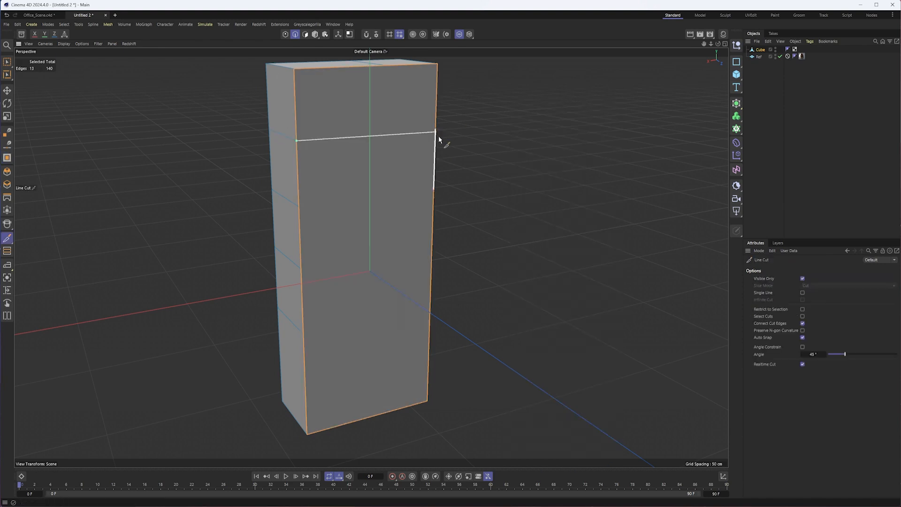
{"action": "left_click", "coordinate": [437, 131]}
{"action": "key", "text": "space"}
{"action": "mouse_move", "coordinate": [421, 174]}
{"action": "left_mouse_down", "text": "alt"}
{"action": "mouse_move", "coordinate": [308, 168]}
{"action": "mouse_move", "coordinate": [404, 167]}
{"action": "mouse_move", "coordinate": [423, 227]}
{"action": "mouse_move", "coordinate": [455, 200]}
{"action": "left_mouse_up", "text": "alt"}
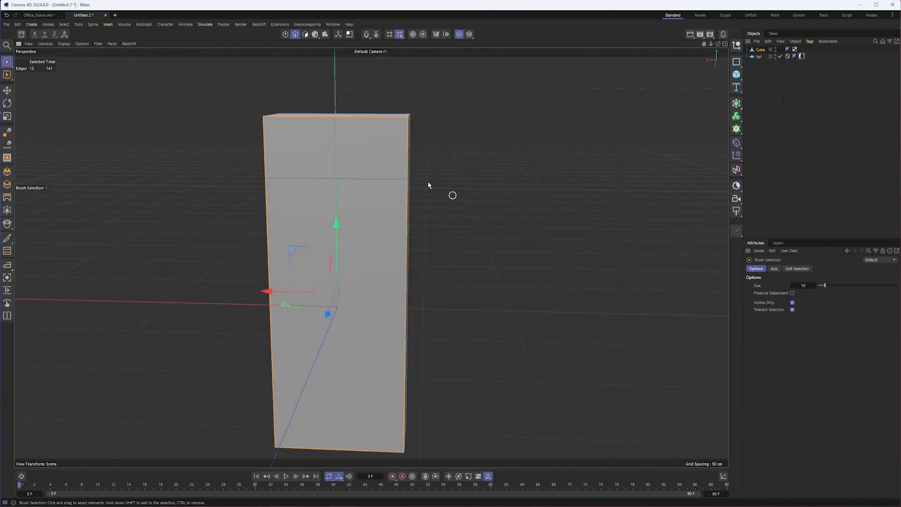
{"action": "left_click_drag", "start_coordinate": [425, 333], "coordinate": [402, 234], "text": "alt"}
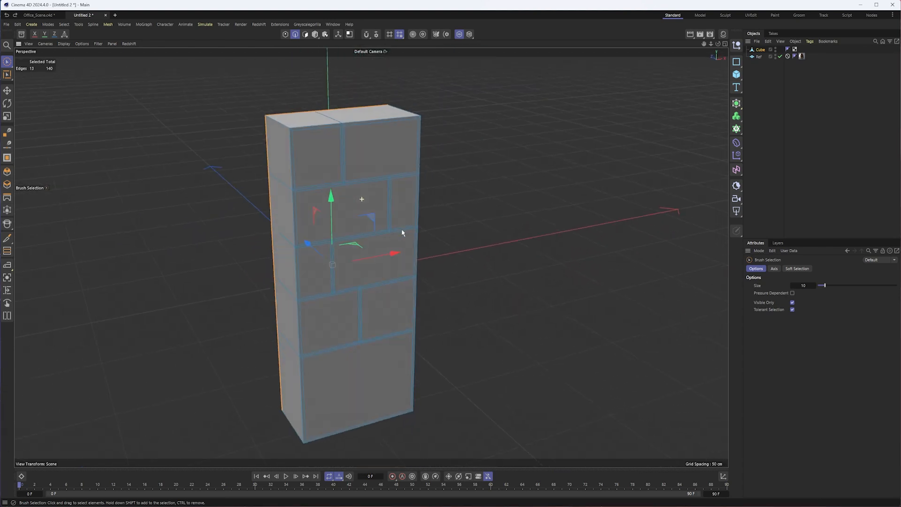
- Turn on X-Ray for the bookcase mesh and end its viewport isolation so the reference image shows again
{"action": "left_click", "coordinate": [760, 50]}
{"action": "left_click", "coordinate": [789, 342]}
{"action": "left_click_drag", "start_coordinate": [688, 332], "coordinate": [450, 305], "text": "alt"}
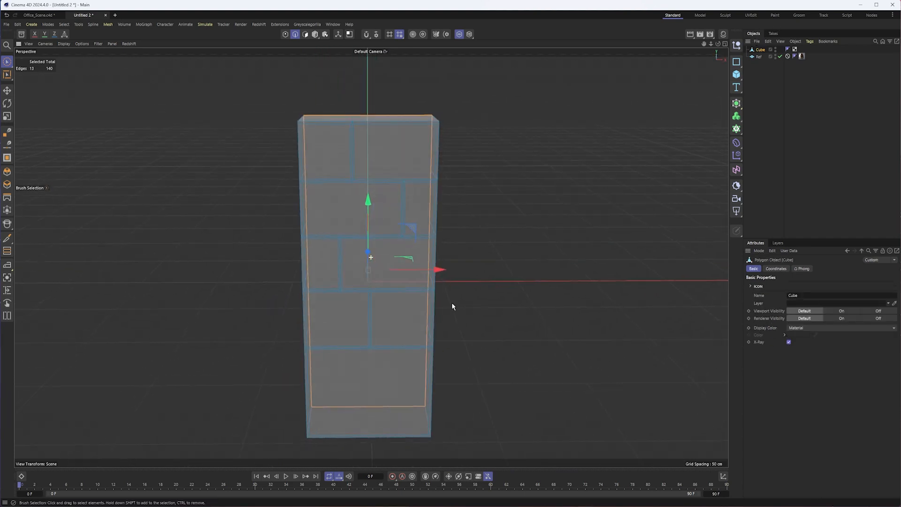
{"action": "left_click", "coordinate": [459, 34]}
- Select the front polygons filling every shelf compartment and the drawer section, leaving the frame and dividers unselected
{"action": "left_click_drag", "start_coordinate": [460, 188], "coordinate": [399, 208], "text": "alt"}
{"action": "left_click", "coordinate": [305, 35]}
{"action": "left_click", "coordinate": [331, 157]}
{"action": "left_click", "coordinate": [382, 155], "text": "shift"}
{"action": "left_click", "coordinate": [368, 215], "text": "shift"}
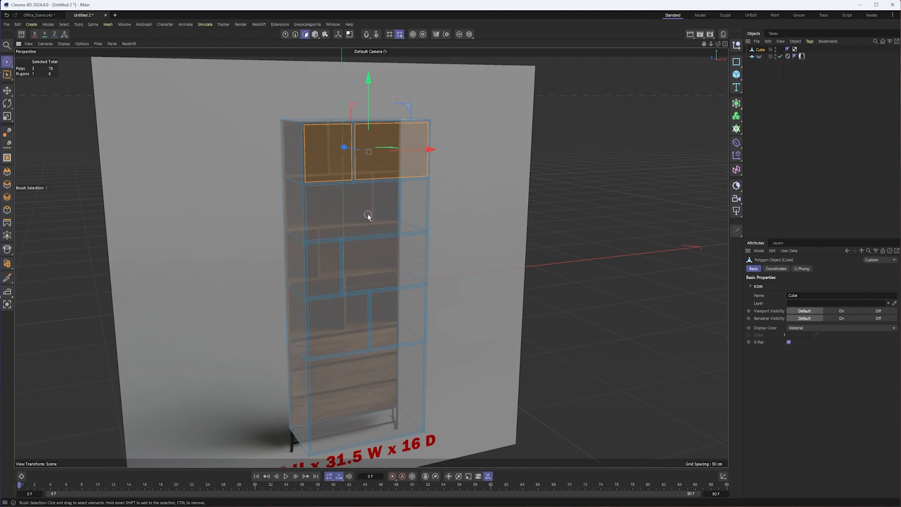
{"action": "left_click", "coordinate": [413, 203], "text": "shift"}
{"action": "left_click", "coordinate": [375, 258], "text": "shift"}
{"action": "left_click", "coordinate": [326, 261], "text": "shift"}
{"action": "left_click", "coordinate": [328, 331], "text": "shift"}
{"action": "left_click", "coordinate": [398, 317], "text": "shift"}
{"action": "left_click", "coordinate": [366, 393], "text": "shift"}
- Extrude the selected front polygons inward with an offset of -38.1 cm in the right view, stopping just short of the back panel
{"action": "left_click_drag", "start_coordinate": [316, 354], "coordinate": [376, 227], "text": "alt"}
{"action": "right_click_drag", "start_coordinate": [376, 227], "coordinate": [433, 195], "text": "alt"}
{"action": "middle_click_drag", "start_coordinate": [479, 164], "coordinate": [485, 239], "text": "alt"}
{"action": "mouse_move", "coordinate": [485, 239]}
{"action": "left_mouse_down", "text": "alt"}
{"action": "mouse_move", "coordinate": [443, 245]}
{"action": "mouse_move", "coordinate": [481, 245]}
{"action": "left_mouse_up", "text": "alt"}
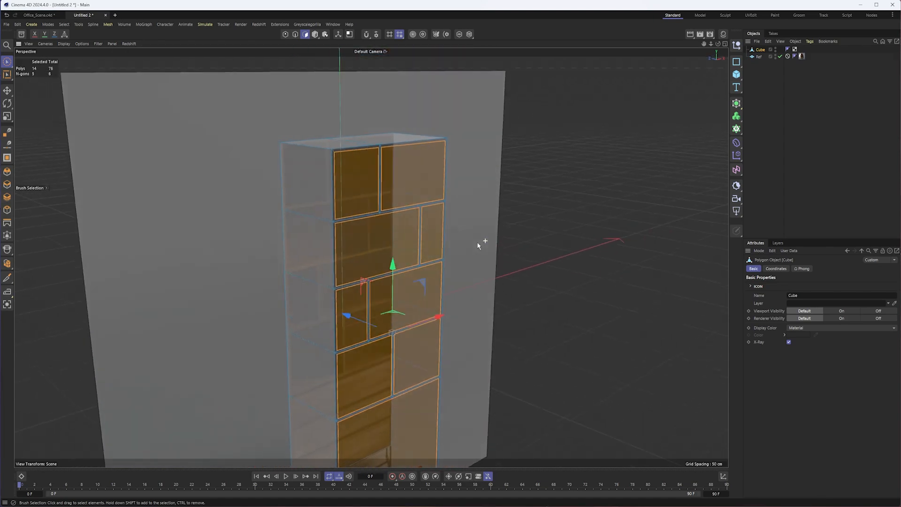
{"action": "right_click_drag", "start_coordinate": [449, 203], "coordinate": [484, 195], "text": "alt"}
{"action": "middle_click_drag", "start_coordinate": [493, 188], "coordinate": [511, 198], "text": "alt"}
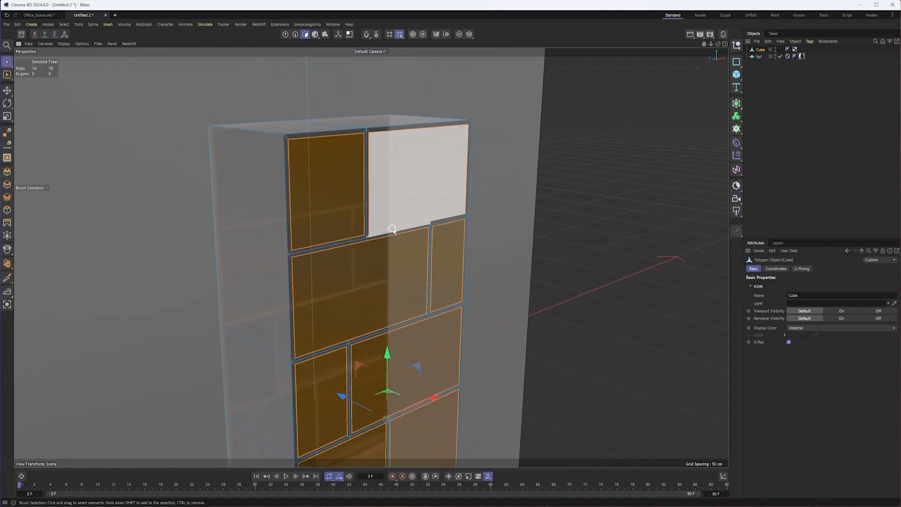
{"action": "key", "text": "F4"}
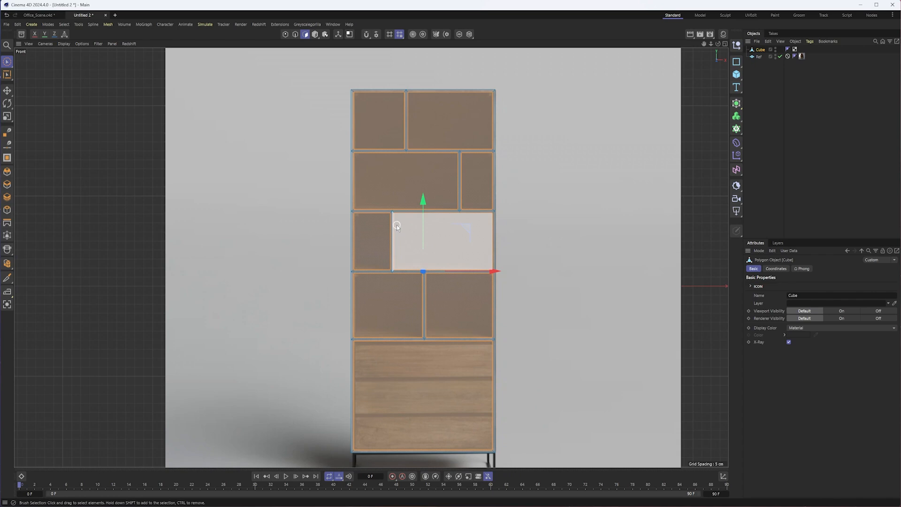
{"action": "key", "text": "F3"}
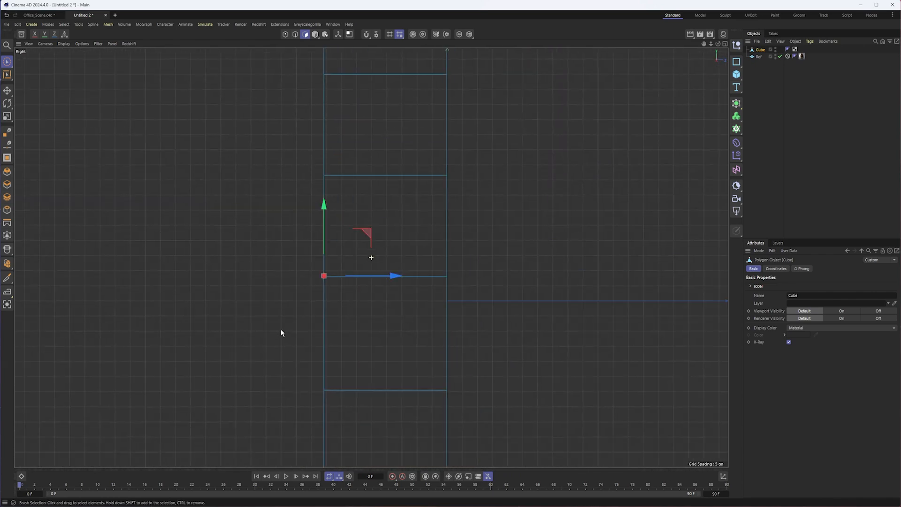
{"action": "middle_click_drag", "start_coordinate": [488, 181], "coordinate": [470, 290], "text": "alt"}
{"action": "scroll", "coordinate": [471, 289], "scroll_direction": "down", "scroll_amount": 5}
{"action": "scroll", "coordinate": [446, 313], "scroll_direction": "up", "scroll_amount": 2}
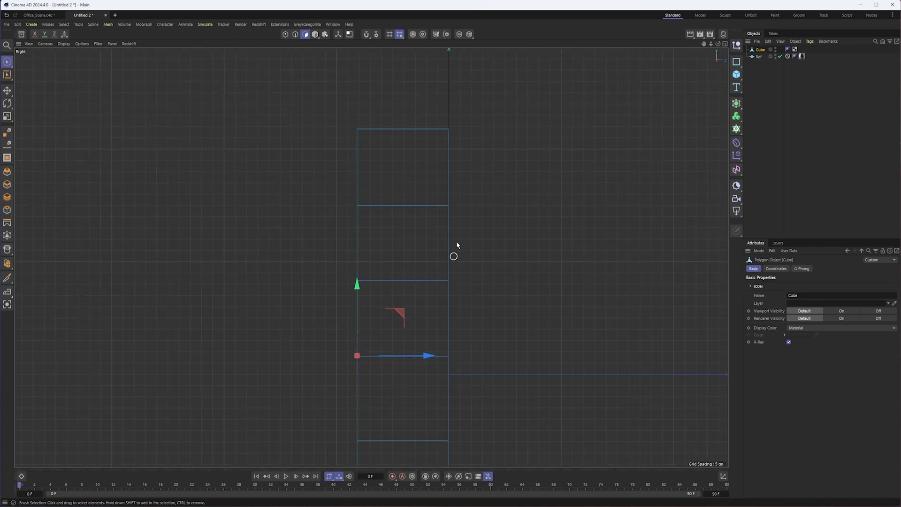
{"action": "right_click", "coordinate": [525, 186]}
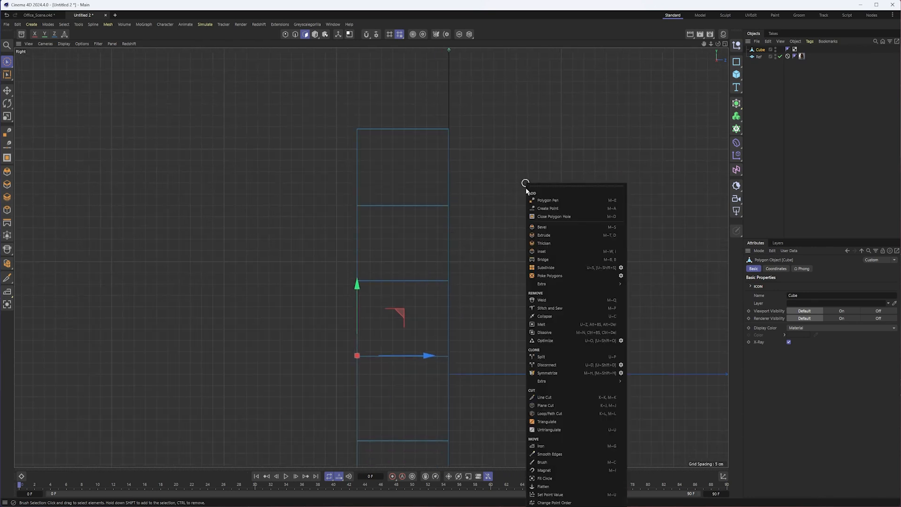
{"action": "left_click", "coordinate": [557, 239]}
{"action": "left_click_drag", "start_coordinate": [533, 247], "coordinate": [445, 247]}
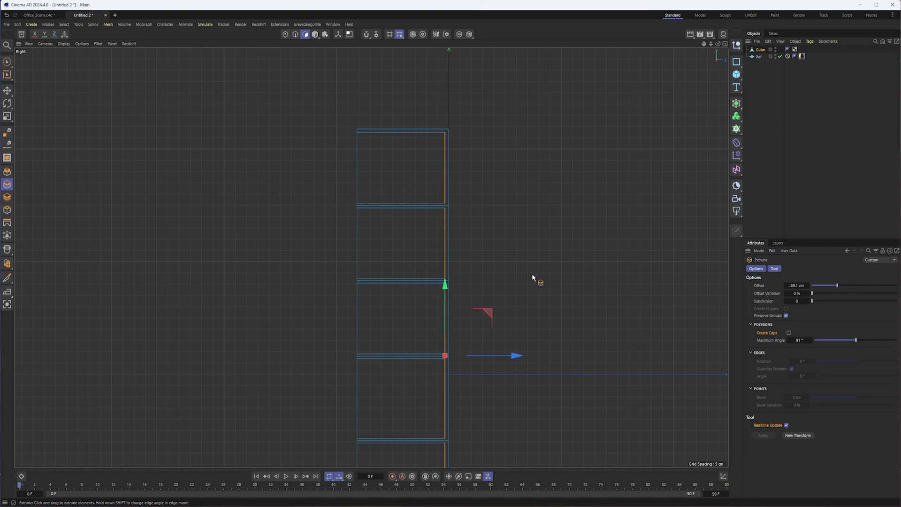
{"action": "key", "text": "space"}
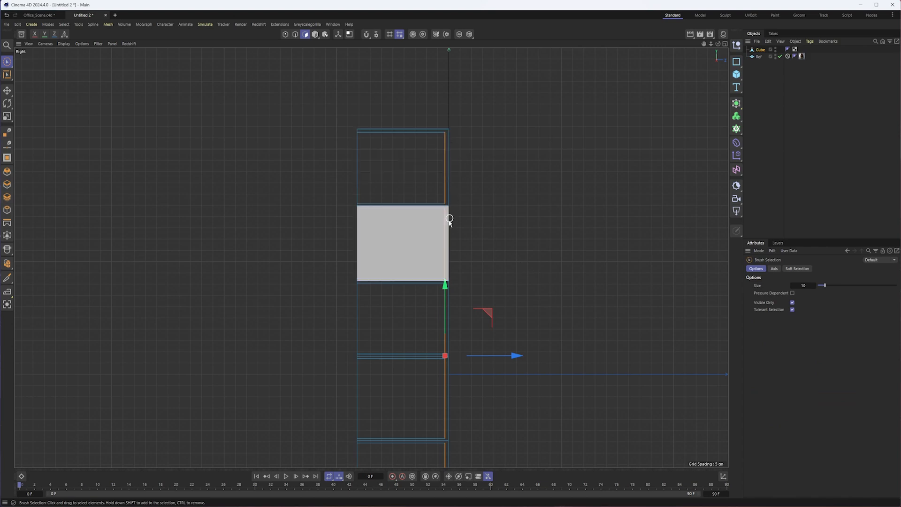
- Select the recessed polygon of the drawer section and move it forward about 35 cm, to just behind the front frame
{"action": "key", "text": "F1"}
{"action": "left_click_drag", "start_coordinate": [409, 305], "coordinate": [471, 299], "text": "alt"}
{"action": "left_click_drag", "start_coordinate": [300, 159], "coordinate": [301, 214], "text": "alt"}
{"action": "left_click", "coordinate": [314, 34]}
{"action": "mouse_move", "coordinate": [372, 137]}
{"action": "left_mouse_down", "text": "alt"}
{"action": "mouse_move", "coordinate": [435, 237]}
{"action": "mouse_move", "coordinate": [346, 233]}
{"action": "mouse_move", "coordinate": [397, 251]}
{"action": "mouse_move", "coordinate": [411, 295]}
{"action": "mouse_move", "coordinate": [375, 285]}
{"action": "mouse_move", "coordinate": [408, 288]}
{"action": "left_mouse_up", "text": "alt"}
{"action": "left_click", "coordinate": [397, 275]}
{"action": "left_click", "coordinate": [306, 34]}
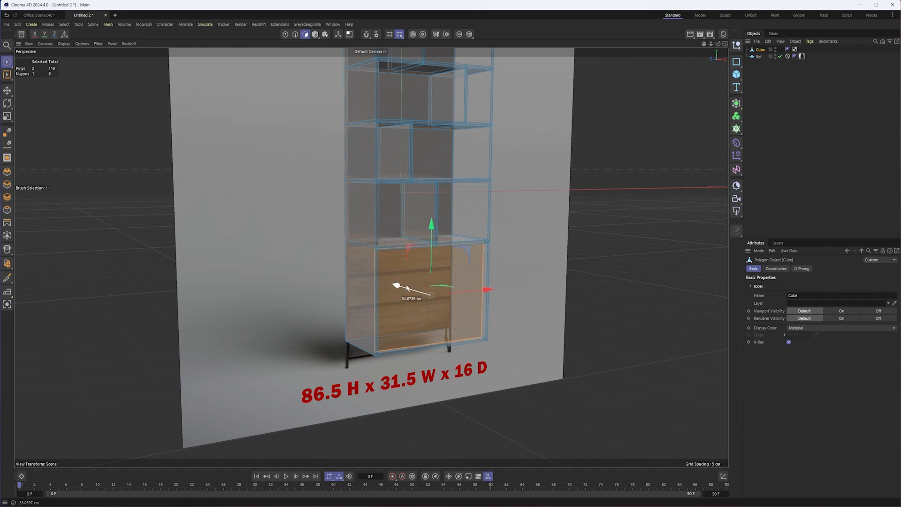
{"action": "left_click_drag", "start_coordinate": [474, 263], "coordinate": [448, 206], "text": "alt"}
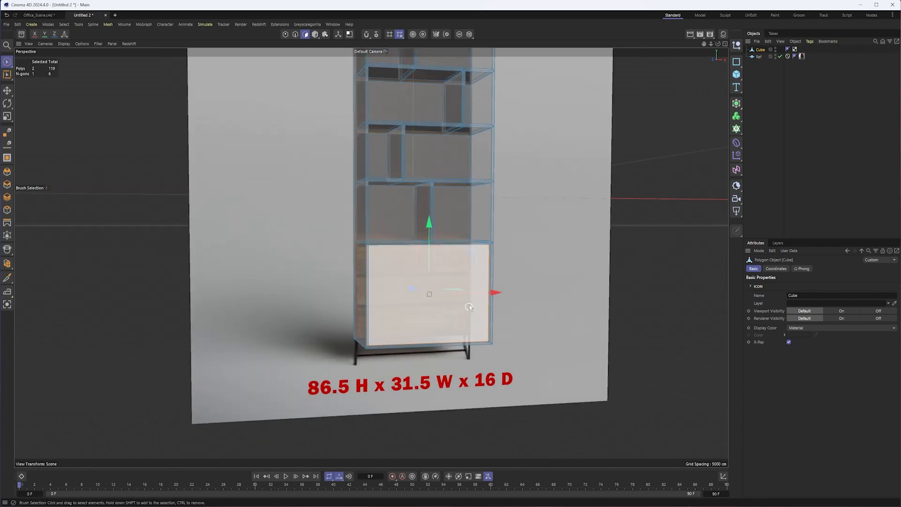
{"action": "left_click_drag", "start_coordinate": [460, 322], "coordinate": [420, 343], "text": "alt"}
{"action": "left_click_drag", "start_coordinate": [532, 305], "coordinate": [500, 310], "text": "alt"}
- Add a cube primitive in the front view and turn on its X-Ray display
{"action": "left_click", "coordinate": [724, 43]}
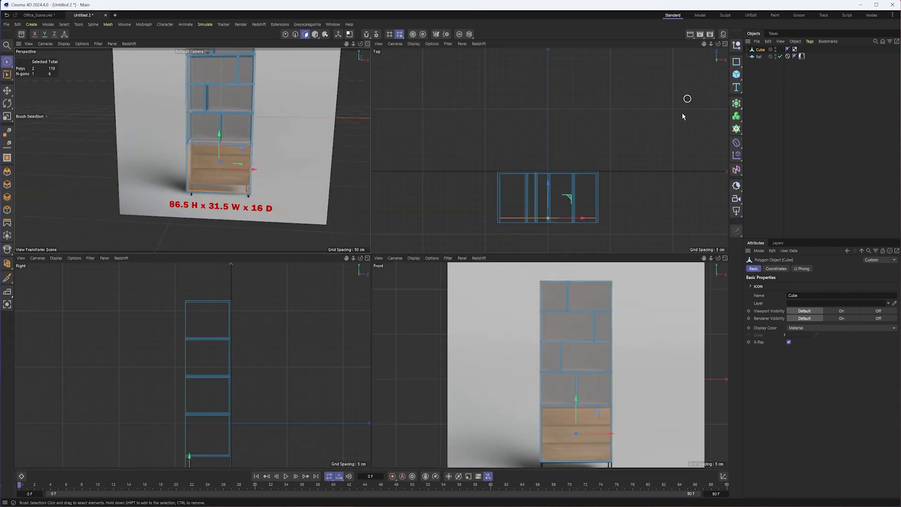
{"action": "left_click", "coordinate": [724, 257]}
{"action": "scroll", "coordinate": [500, 254], "scroll_direction": "up", "scroll_amount": 5}
{"action": "middle_click_drag", "start_coordinate": [500, 250], "coordinate": [561, 246], "text": "alt"}
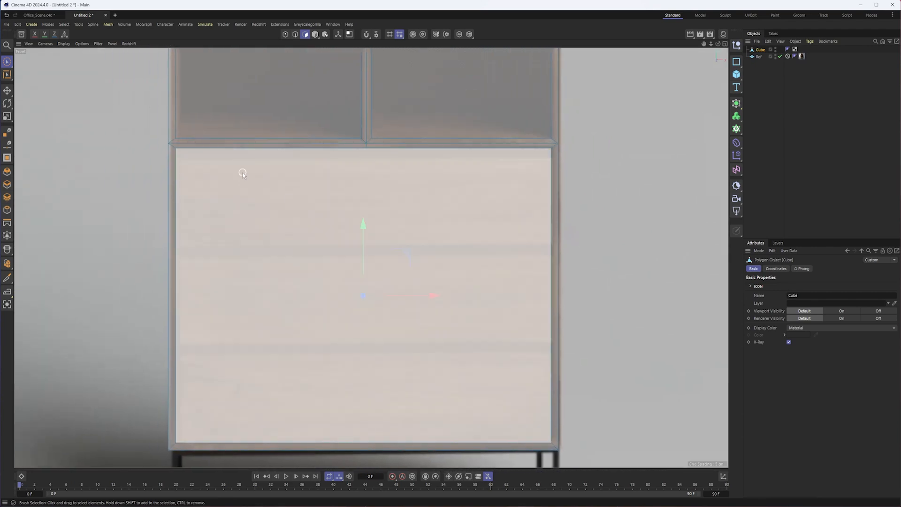
{"action": "scroll", "coordinate": [390, 221], "scroll_direction": "down", "scroll_amount": 3}
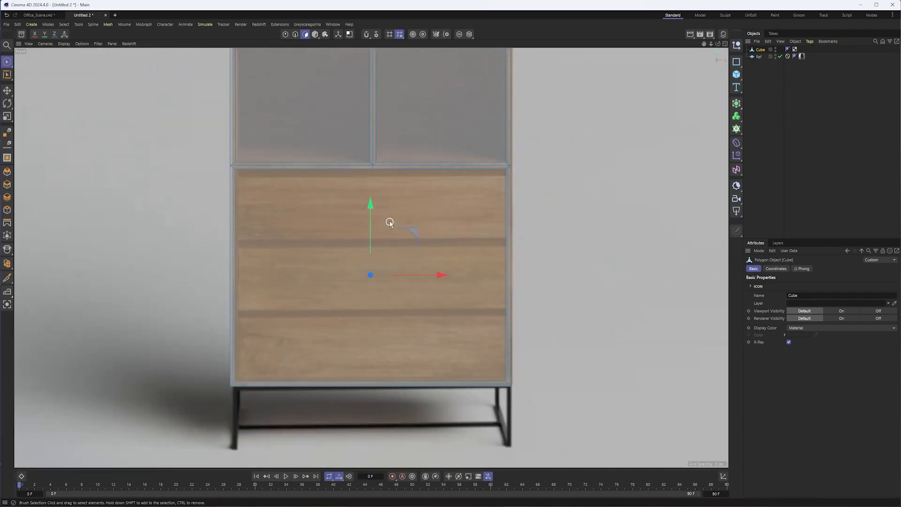
{"action": "left_click", "coordinate": [316, 36]}
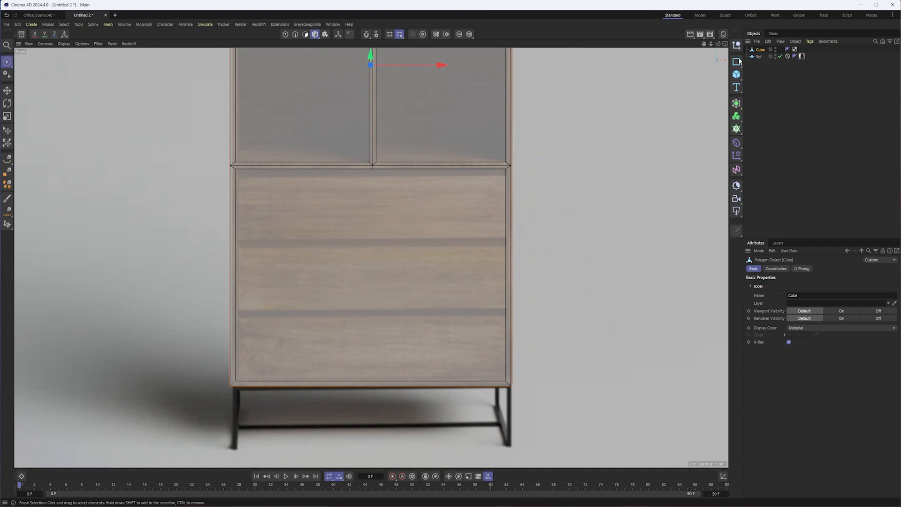
{"action": "left_click", "coordinate": [736, 74]}
{"action": "scroll", "coordinate": [403, 207], "scroll_direction": "down", "scroll_amount": 4}
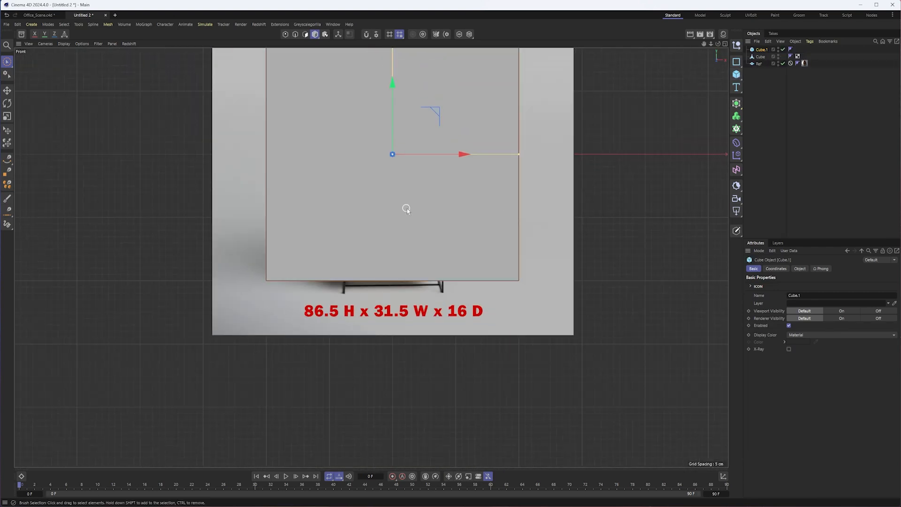
{"action": "middle_click_drag", "start_coordinate": [405, 182], "coordinate": [421, 254], "text": "alt"}
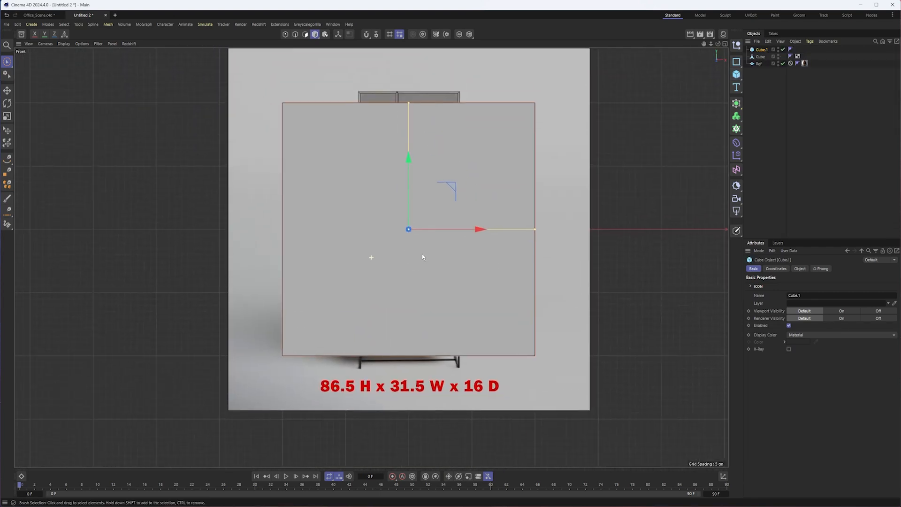
{"action": "left_click", "coordinate": [789, 349]}
- Rename the bookcase mesh to Bookcase
{"action": "double_click", "coordinate": [761, 57]}
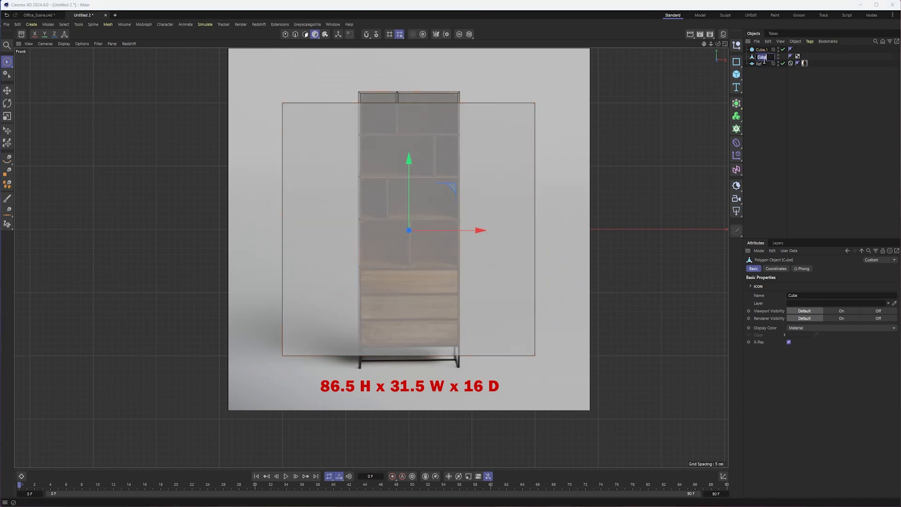
{"action": "type", "text": "Bookcase"}
{"action": "key", "text": "Return"}
{"action": "scroll", "coordinate": [494, 95], "scroll_direction": "up", "scroll_amount": 3}
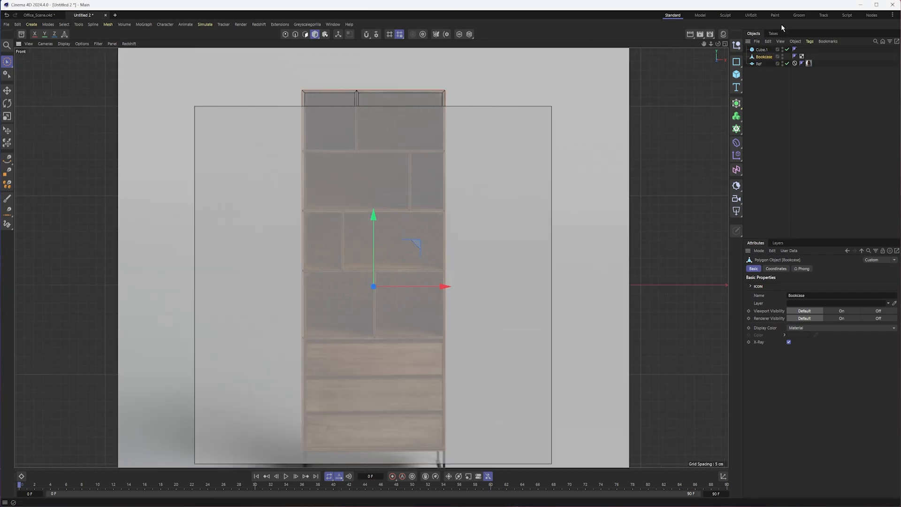
{"action": "scroll", "coordinate": [430, 206], "scroll_direction": "down", "scroll_amount": 3}
{"action": "scroll", "coordinate": [341, 275], "scroll_direction": "up", "scroll_amount": 4}
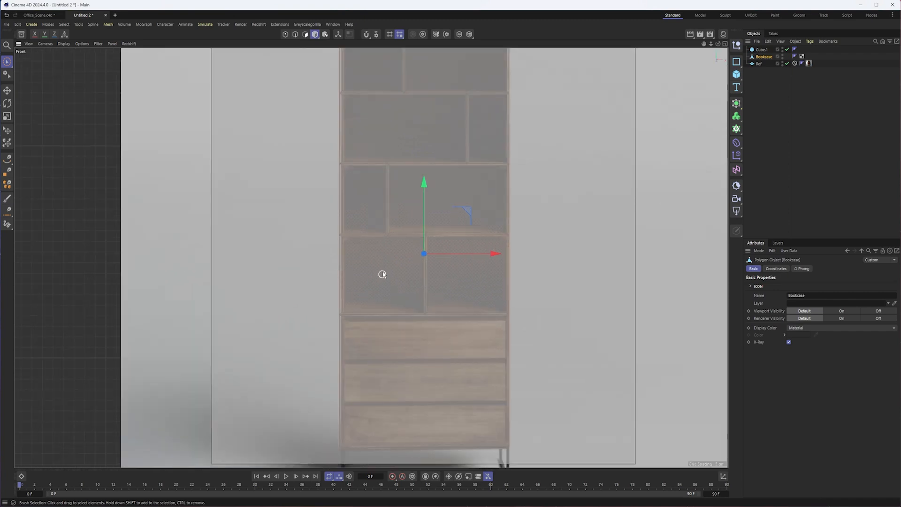
{"action": "middle_click_drag", "start_coordinate": [379, 277], "coordinate": [333, 279], "text": "alt"}
{"action": "scroll", "coordinate": [344, 263], "scroll_direction": "down", "scroll_amount": 2}
- Reduce the new cube's height to about that of one drawer front and move it down over the top drawer
{"action": "left_click", "coordinate": [761, 50]}
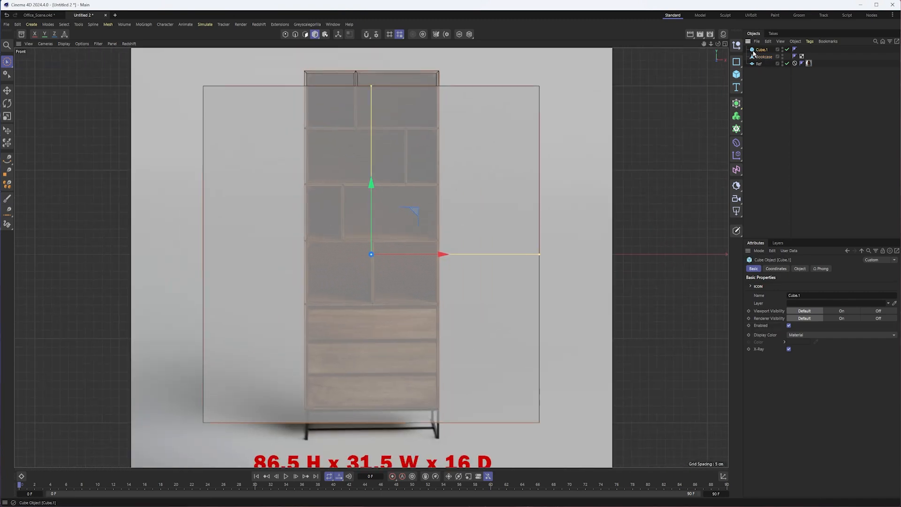
{"action": "left_click_drag", "start_coordinate": [371, 89], "coordinate": [366, 235]}
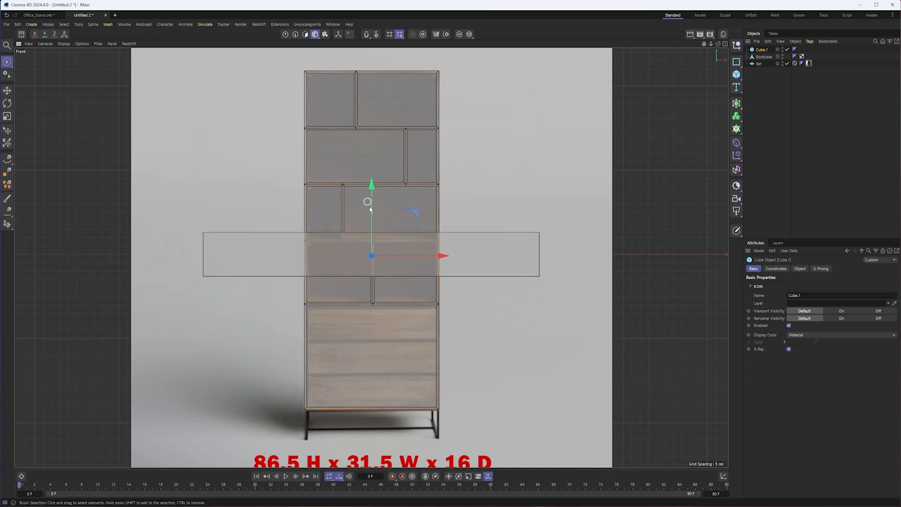
{"action": "left_click", "coordinate": [379, 267], "text": "shift"}
{"action": "left_click", "coordinate": [331, 198], "text": "ctrl"}
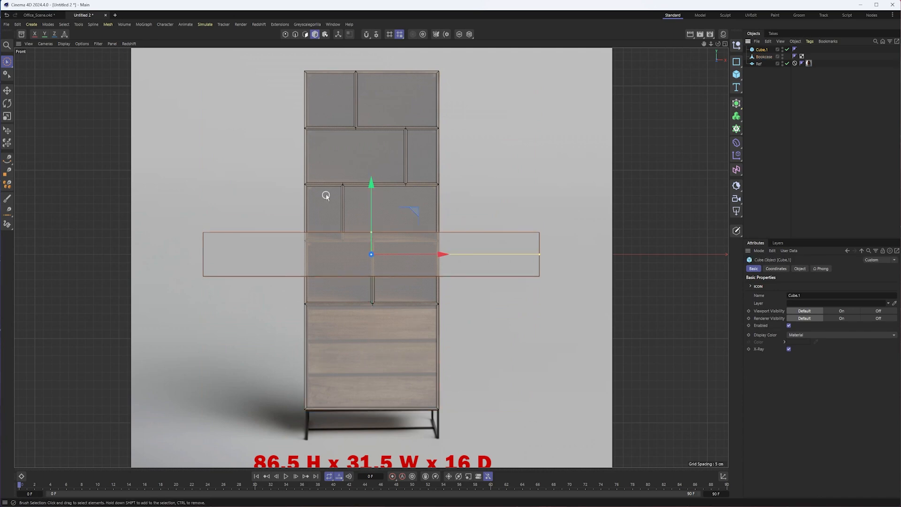
{"action": "left_click_drag", "start_coordinate": [366, 188], "coordinate": [375, 301]}
{"action": "scroll", "coordinate": [373, 281], "scroll_direction": "up", "scroll_amount": 5}
{"action": "scroll", "coordinate": [366, 308], "scroll_direction": "down", "scroll_amount": 5}
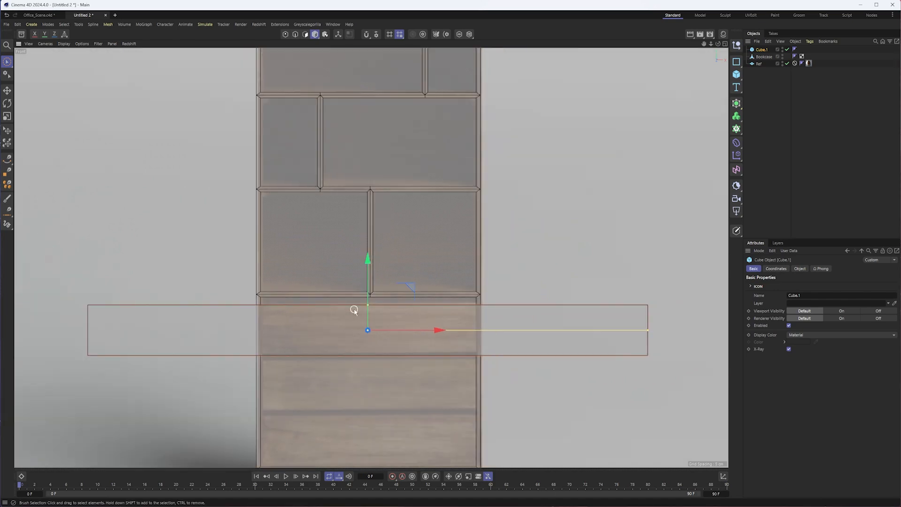
- Make the drawer cube editable and move its left-hand points to the inner left edge of the bookcase's drawer section
{"action": "key", "text": "c"}
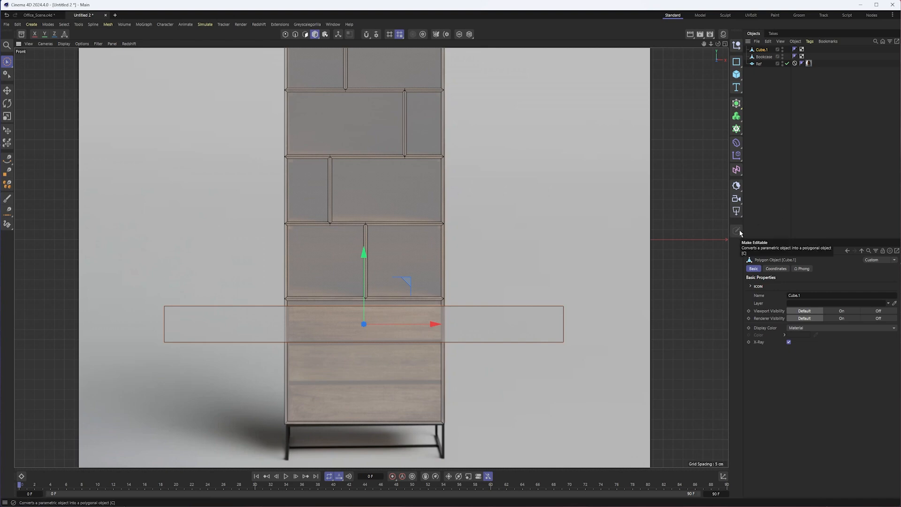
{"action": "left_click", "coordinate": [285, 34]}
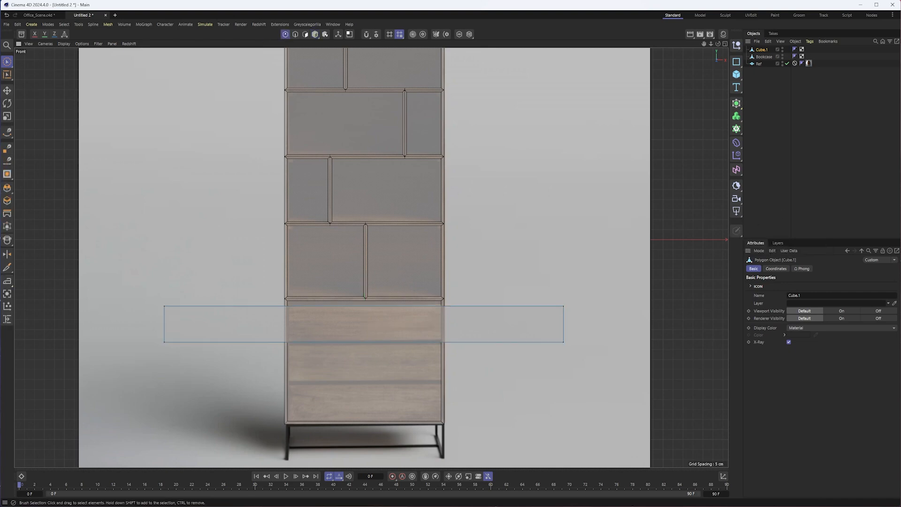
{"action": "left_click", "coordinate": [3, 64]}
{"action": "left_click", "coordinate": [29, 97]}
{"action": "left_click_drag", "start_coordinate": [130, 261], "coordinate": [252, 418]}
{"action": "scroll", "coordinate": [235, 366], "scroll_direction": "up", "scroll_amount": 3}
{"action": "left_click_drag", "start_coordinate": [202, 306], "coordinate": [341, 305]}
{"action": "scroll", "coordinate": [366, 307], "scroll_direction": "up", "scroll_amount": 6}
{"action": "scroll", "coordinate": [372, 315], "scroll_direction": "down", "scroll_amount": 8}
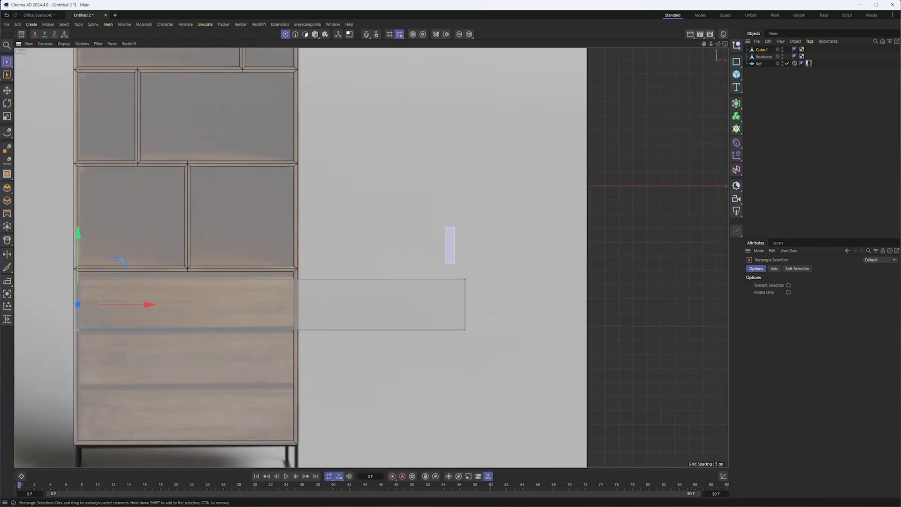
- Align the drawer cube's right-hand points with the inner right edge of the bookcase's drawer section
{"action": "left_click_drag", "start_coordinate": [542, 302], "coordinate": [317, 304]}
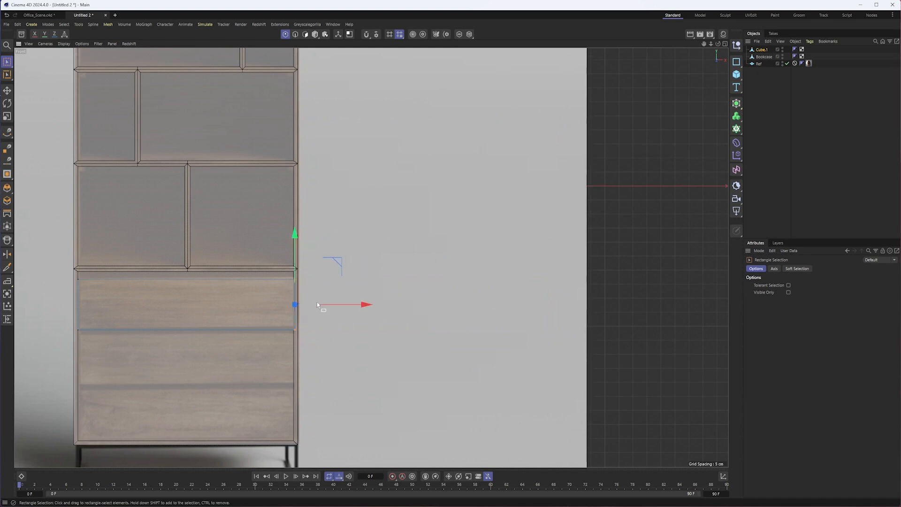
{"action": "scroll", "coordinate": [343, 304], "scroll_direction": "up", "scroll_amount": 5}
{"action": "left_click_drag", "start_coordinate": [421, 308], "coordinate": [413, 307]}
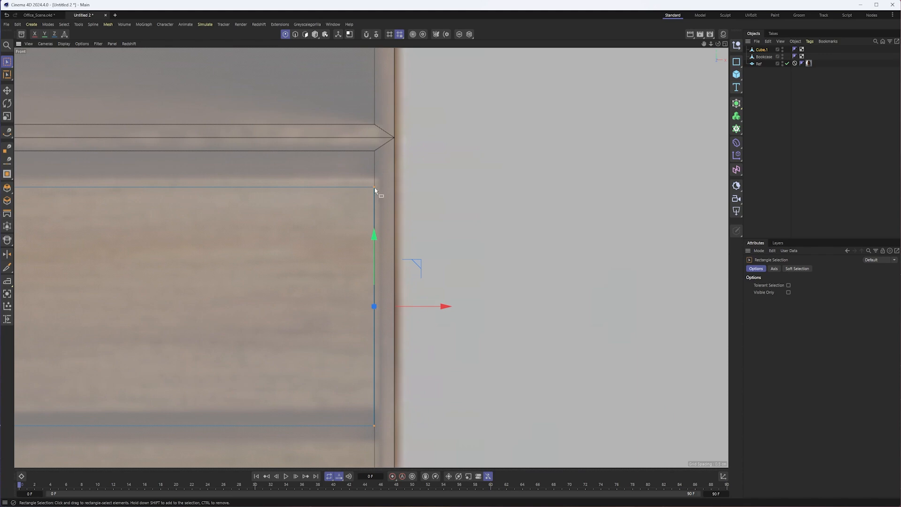
{"action": "scroll", "coordinate": [302, 308], "scroll_direction": "down", "scroll_amount": 6}
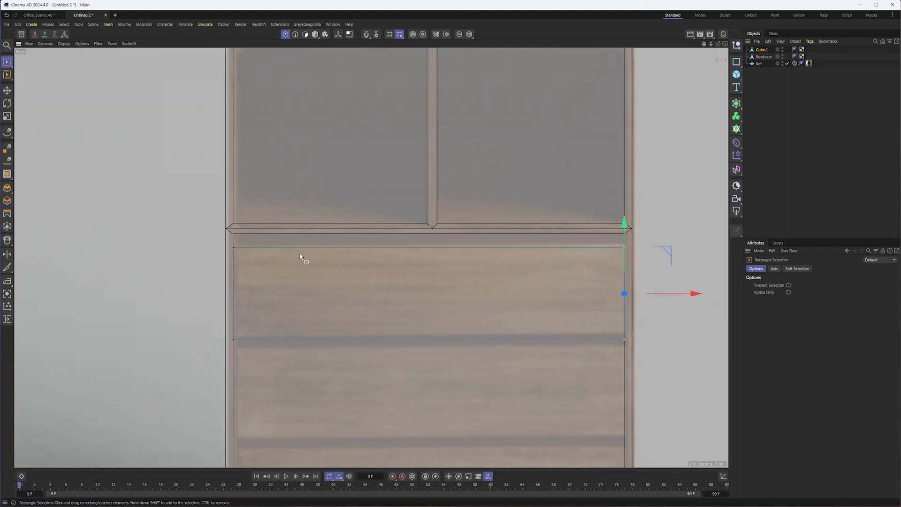
- Adjust the drawer cube's upper and lower points vertically to match the top drawer front in the reference image
{"action": "left_click_drag", "start_coordinate": [227, 235], "coordinate": [744, 287]}
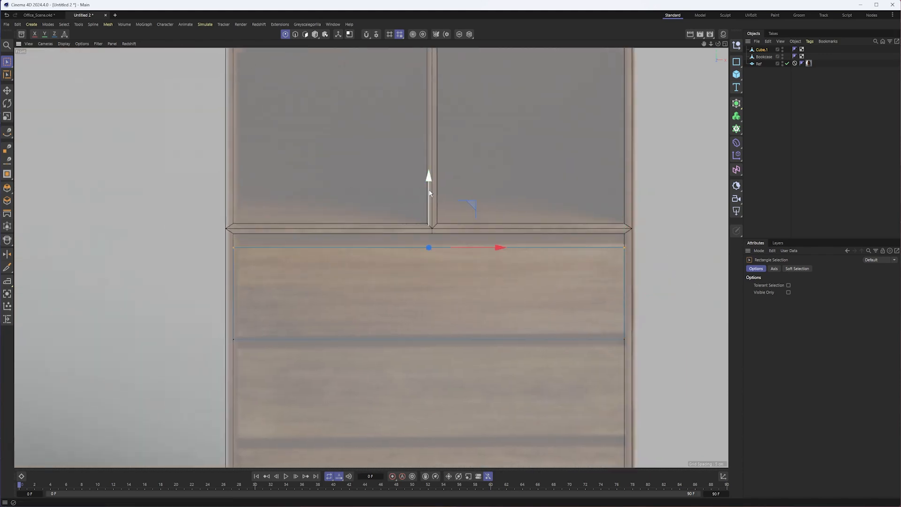
{"action": "left_click_drag", "start_coordinate": [422, 195], "coordinate": [423, 194]}
{"action": "left_click_drag", "start_coordinate": [213, 322], "coordinate": [658, 360]}
{"action": "left_click_drag", "start_coordinate": [433, 291], "coordinate": [432, 286]}
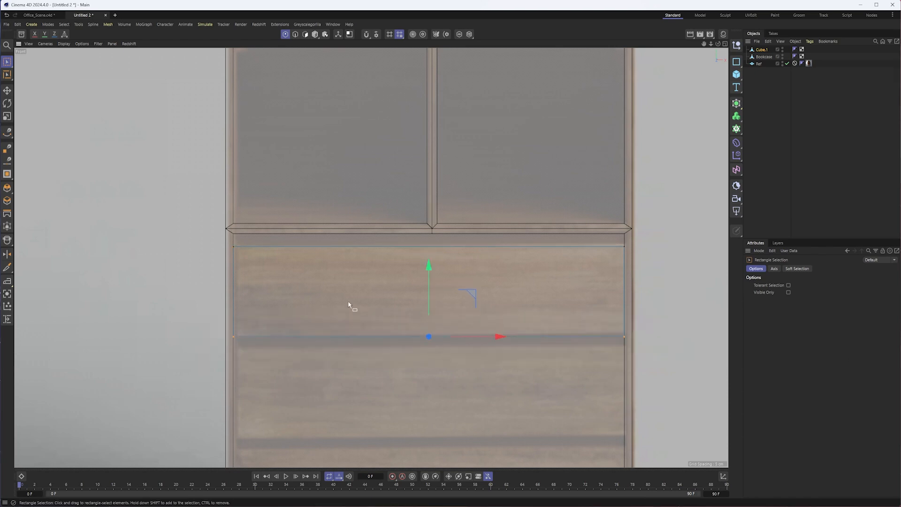
- In the right view, move the drawer cube's front points back to the bookcase's front face
{"action": "left_click", "coordinate": [314, 34]}
{"action": "middle_click_drag", "start_coordinate": [448, 237], "coordinate": [399, 93], "text": "alt"}
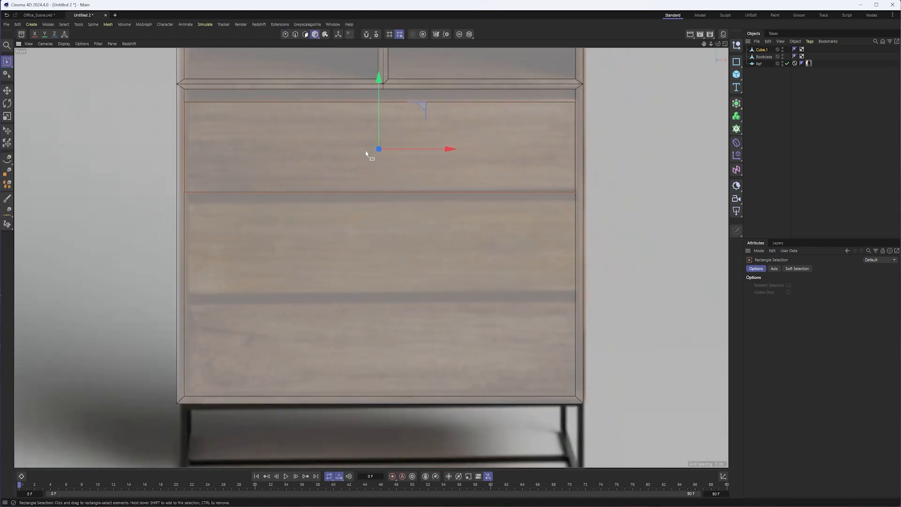
{"action": "key", "text": "F3"}
{"action": "middle_click_drag", "start_coordinate": [443, 317], "coordinate": [450, 149], "text": "alt"}
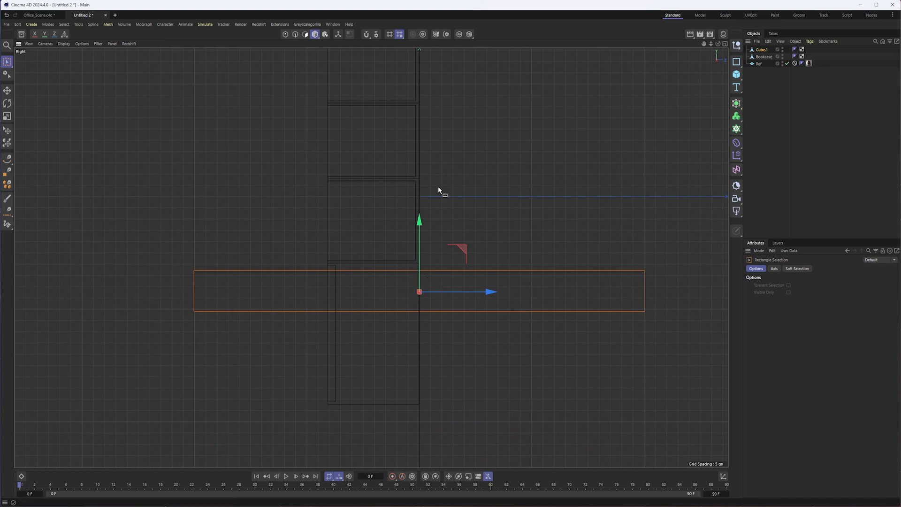
{"action": "left_click", "coordinate": [285, 34]}
{"action": "left_click_drag", "start_coordinate": [166, 212], "coordinate": [263, 349]}
{"action": "left_click_drag", "start_coordinate": [266, 291], "coordinate": [399, 293]}
{"action": "scroll", "coordinate": [346, 292], "scroll_direction": "up", "scroll_amount": 8}
{"action": "left_click_drag", "start_coordinate": [337, 290], "coordinate": [347, 290]}
{"action": "scroll", "coordinate": [365, 308], "scroll_direction": "down", "scroll_amount": 4}
- Move the drawer cube's rear points forward so its depth about fills the shallow drawer recess
{"action": "scroll", "coordinate": [365, 315], "scroll_direction": "down", "scroll_amount": 3}
{"action": "middle_click_drag", "start_coordinate": [471, 316], "coordinate": [202, 305], "text": "alt"}
{"action": "left_click_drag", "start_coordinate": [531, 209], "coordinate": [705, 397]}
{"action": "left_click_drag", "start_coordinate": [651, 295], "coordinate": [141, 318]}
{"action": "scroll", "coordinate": [86, 317], "scroll_direction": "up", "scroll_amount": 5}
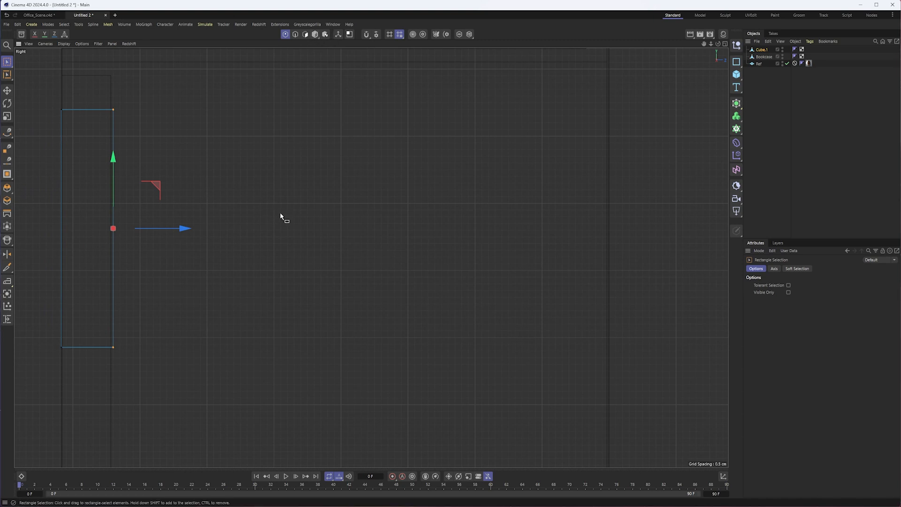
- Duplicate the drawer front twice in the front view, placing the copies over the middle and bottom drawers
{"action": "key", "text": "F4"}
{"action": "scroll", "coordinate": [282, 213], "scroll_direction": "down", "scroll_amount": 3}
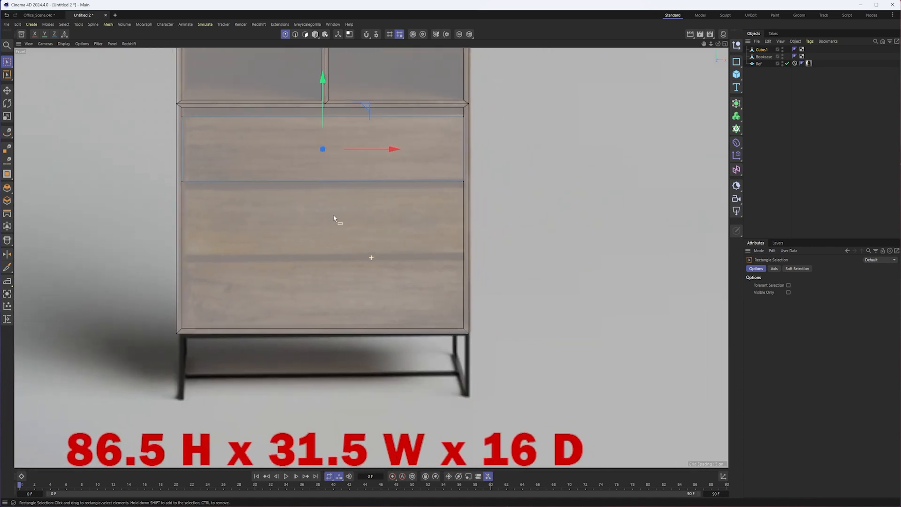
{"action": "left_click", "coordinate": [315, 33]}
{"action": "key", "text": "e"}
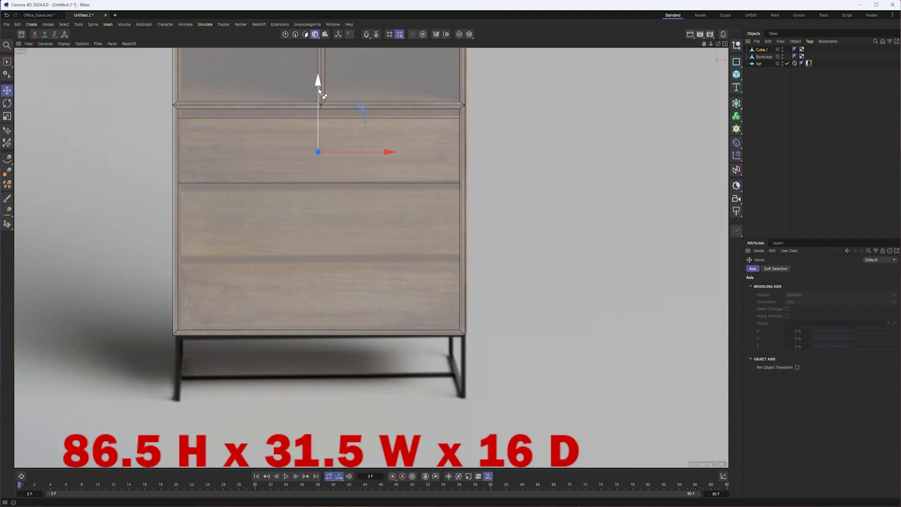
{"action": "left_click_drag", "start_coordinate": [316, 83], "coordinate": [314, 239]}
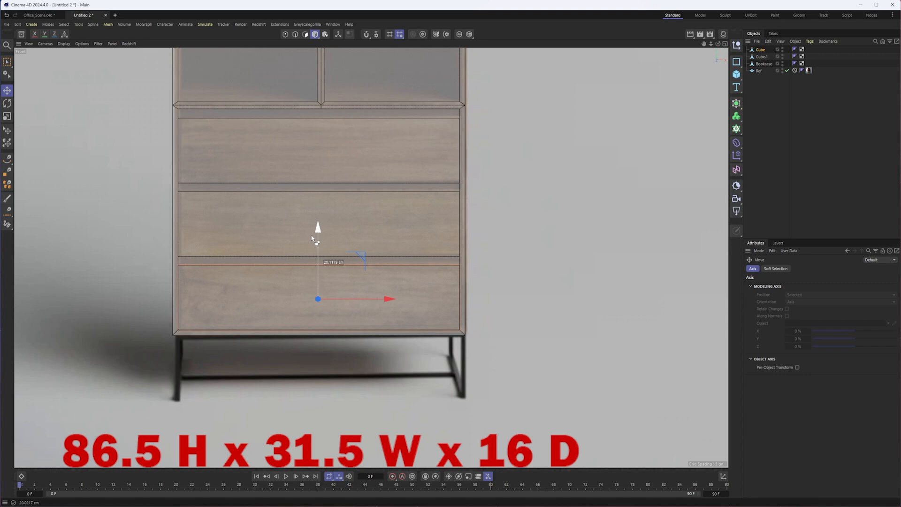
{"action": "left_click_drag", "start_coordinate": [312, 239], "coordinate": [312, 238], "text": "ctrl"}
{"action": "scroll", "coordinate": [387, 267], "scroll_direction": "down", "scroll_amount": 3}
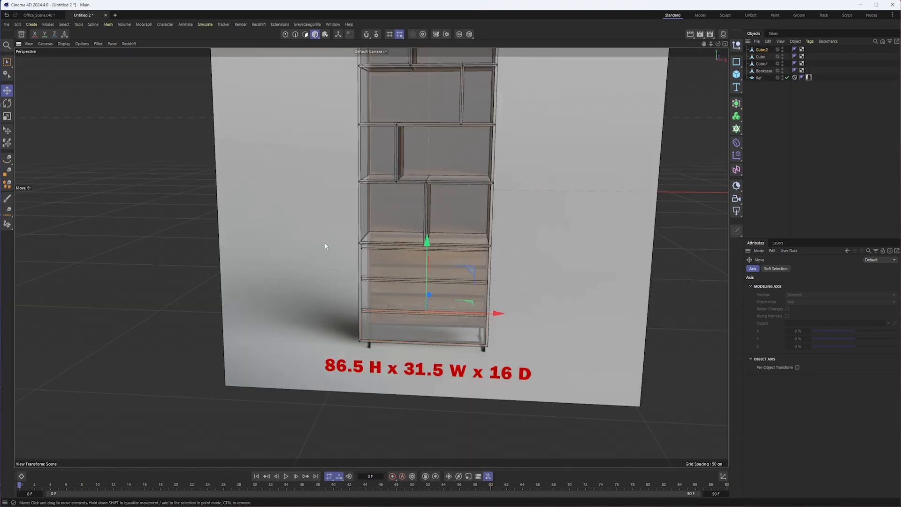
- Turn off X-Ray for the bookcase and all three drawer fronts, and clear the selection
{"action": "left_click", "coordinate": [761, 49]}
{"action": "left_click", "coordinate": [763, 70], "text": "shift"}
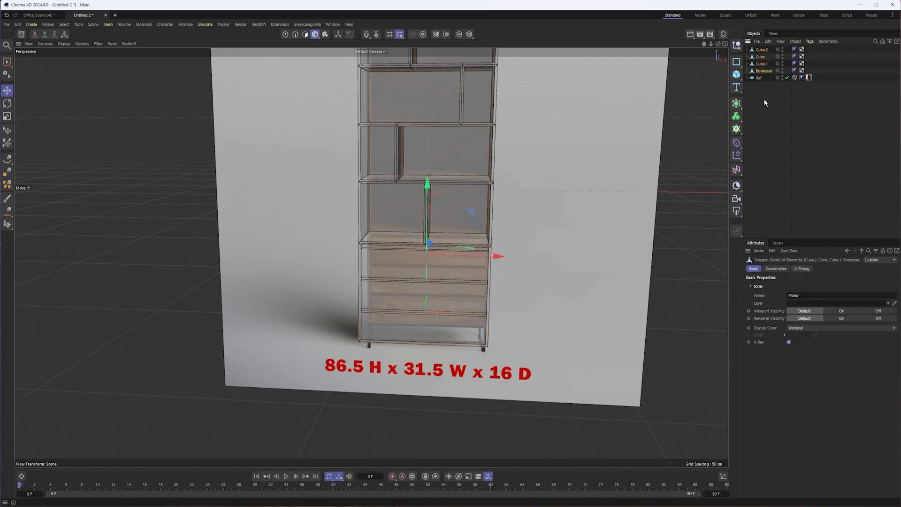
{"action": "left_click", "coordinate": [788, 342]}
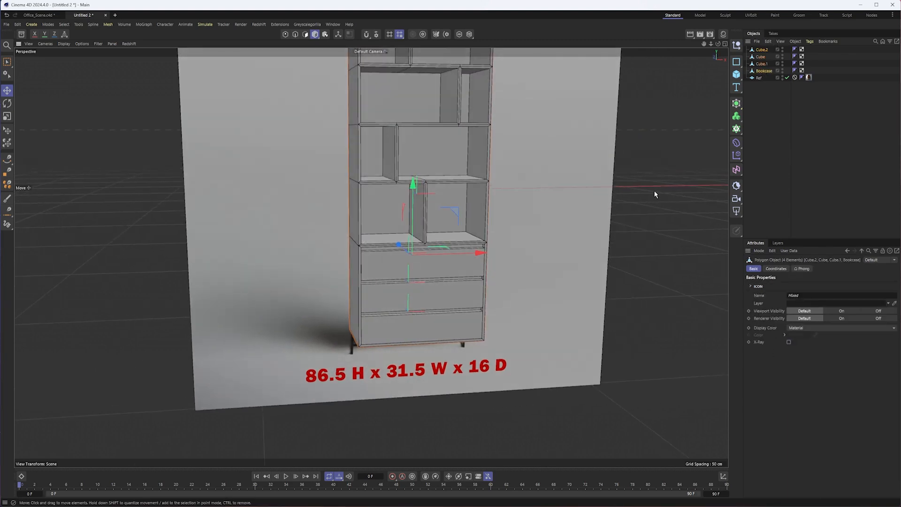
{"action": "left_click", "coordinate": [655, 192]}
- Set the perspective view to shading without wireframe lines and inspect the bookcase from several angles
{"action": "left_click_drag", "start_coordinate": [495, 229], "coordinate": [532, 184], "text": "alt"}
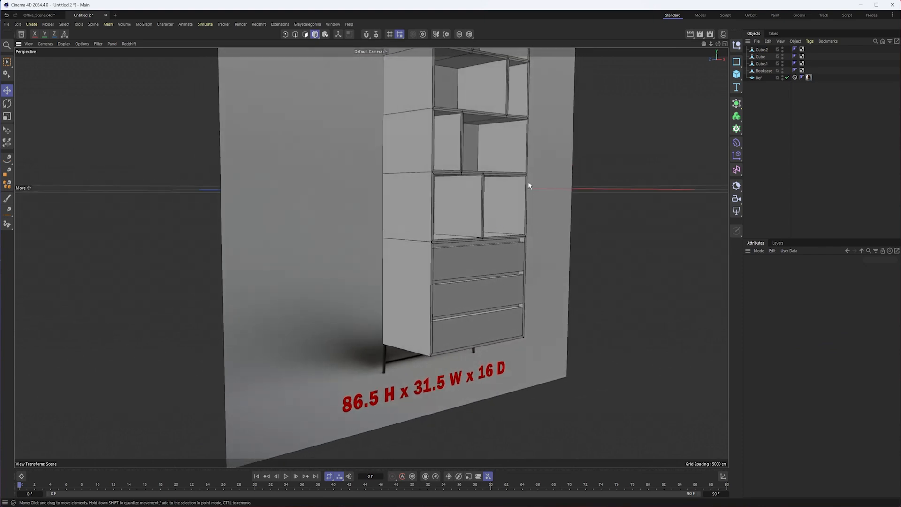
{"action": "middle_click_drag", "start_coordinate": [532, 185], "coordinate": [444, 281], "text": "alt"}
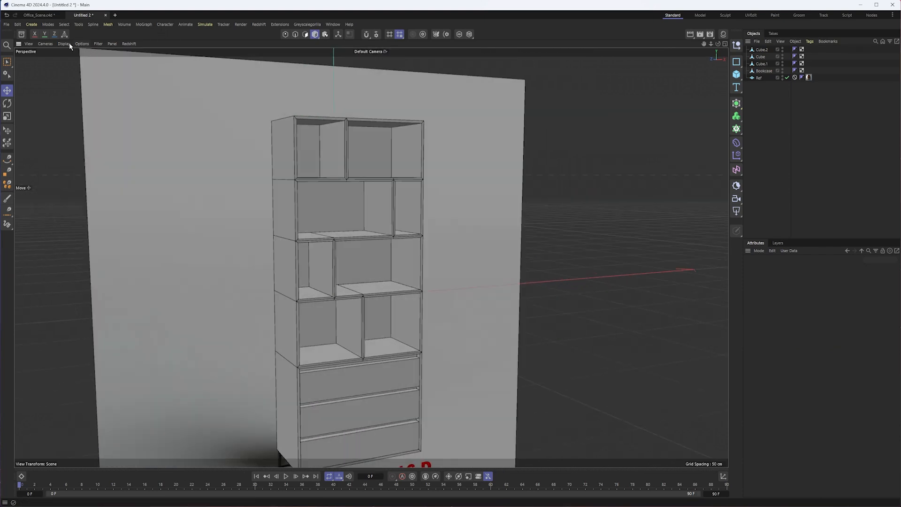
{"action": "left_click", "coordinate": [63, 44]}
{"action": "left_click", "coordinate": [77, 61]}
{"action": "left_click_drag", "start_coordinate": [263, 159], "coordinate": [306, 243], "text": "alt"}
{"action": "middle_click_drag", "start_coordinate": [306, 243], "coordinate": [348, 165], "text": "alt"}
{"action": "left_click_drag", "start_coordinate": [347, 165], "coordinate": [342, 194], "text": "alt"}
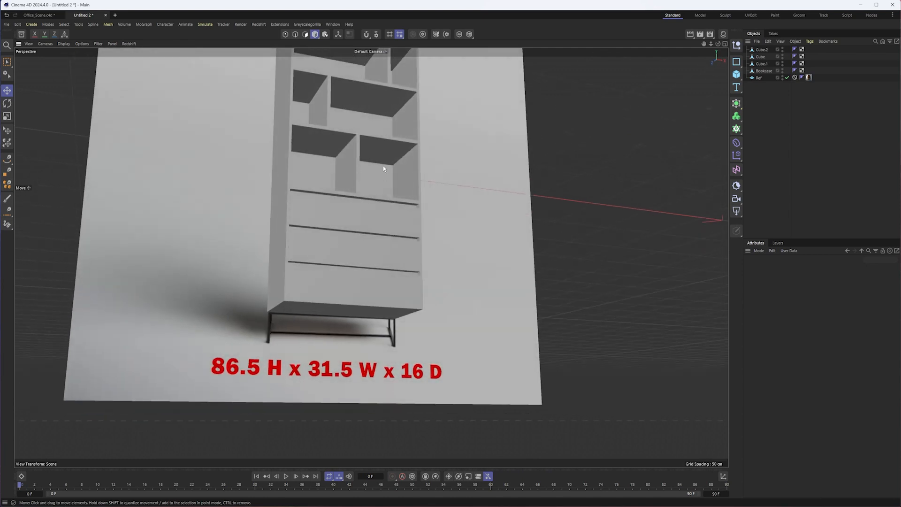
{"action": "middle_click_drag", "start_coordinate": [384, 164], "coordinate": [376, 287], "text": "alt"}
{"action": "left_click_drag", "start_coordinate": [376, 286], "coordinate": [370, 296], "text": "alt"}
- Solo the reference plane, examine the corner blocks inside the shelf compartments, and turn the solo off again
{"action": "left_click", "coordinate": [510, 164]}
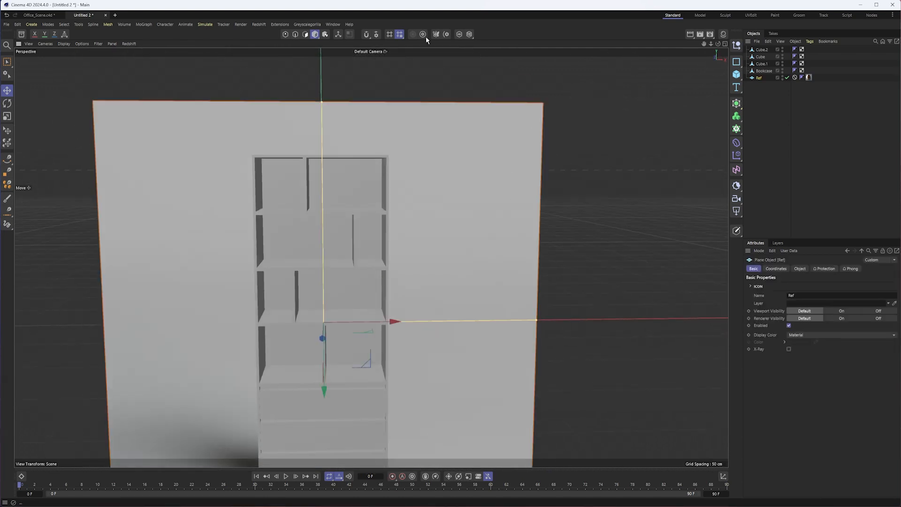
{"action": "left_click", "coordinate": [460, 36]}
{"action": "right_click_drag", "start_coordinate": [270, 159], "coordinate": [329, 153], "text": "alt"}
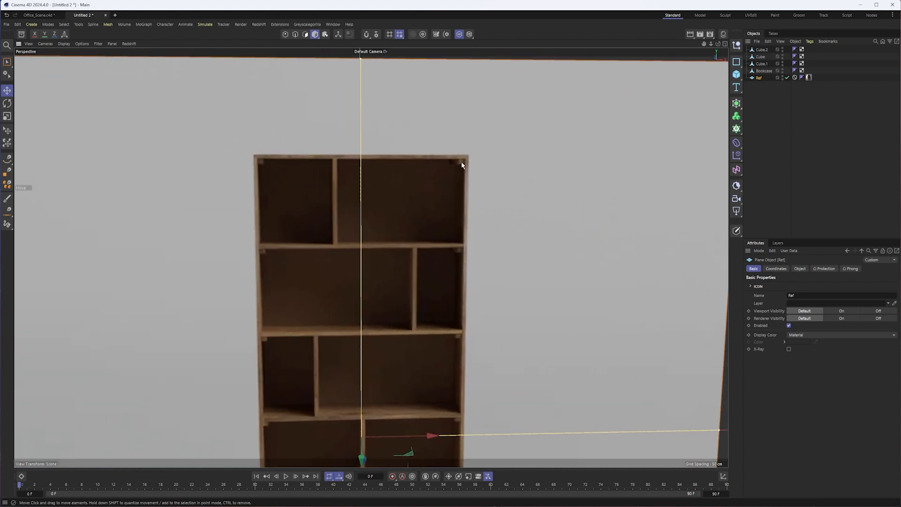
{"action": "middle_click_drag", "start_coordinate": [404, 328], "coordinate": [417, 189], "text": "alt"}
{"action": "middle_click_drag", "start_coordinate": [312, 169], "coordinate": [311, 285], "text": "alt"}
{"action": "scroll", "coordinate": [311, 285], "scroll_direction": "down", "scroll_amount": 1}
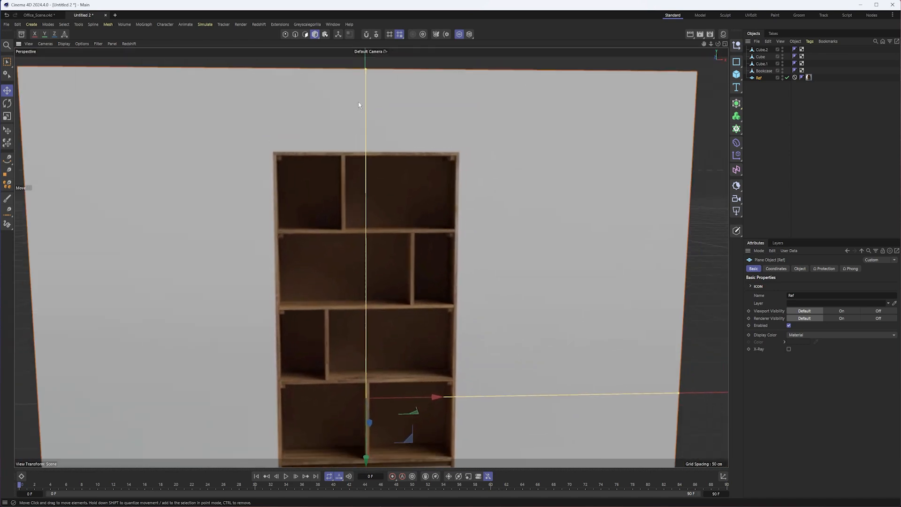
{"action": "left_click", "coordinate": [457, 34]}
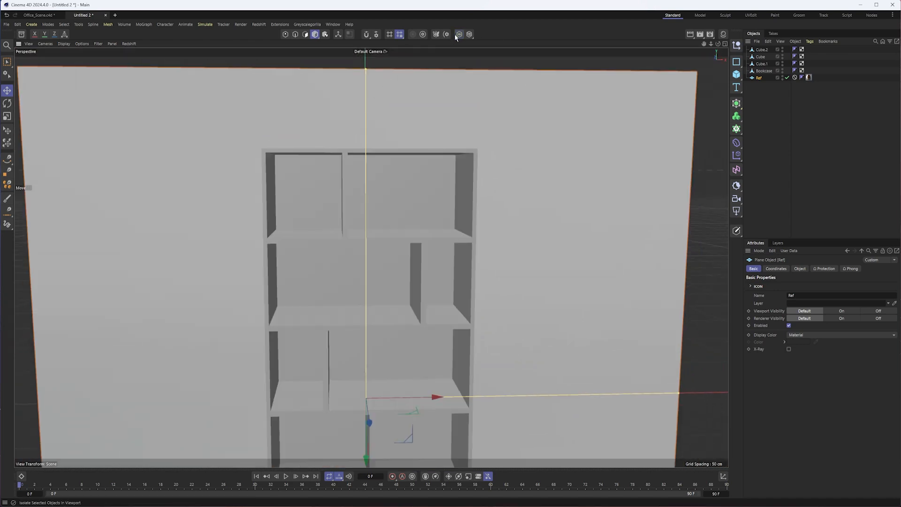
- Add a new cube primitive and reduce its height to a thin slab
{"action": "left_click", "coordinate": [736, 75]}
{"action": "scroll", "coordinate": [459, 308], "scroll_direction": "down", "scroll_amount": 3}
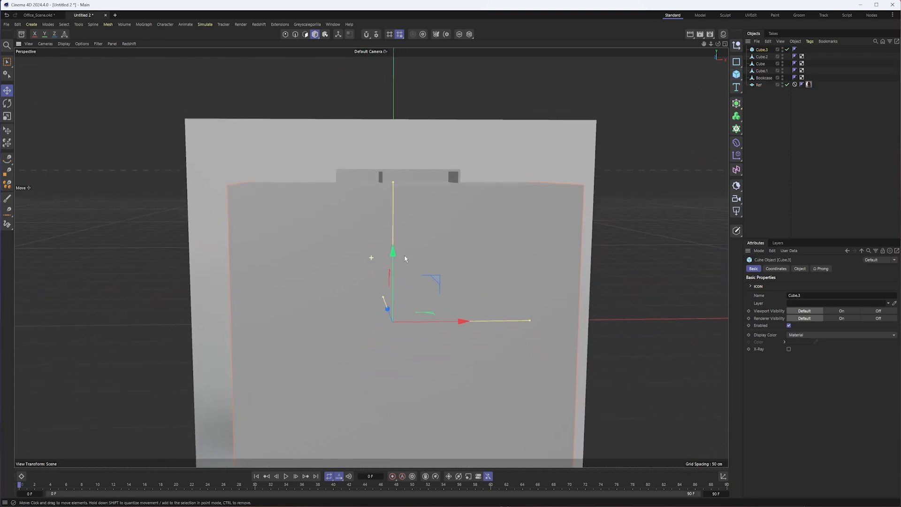
{"action": "left_click_drag", "start_coordinate": [419, 272], "coordinate": [427, 274], "text": "alt"}
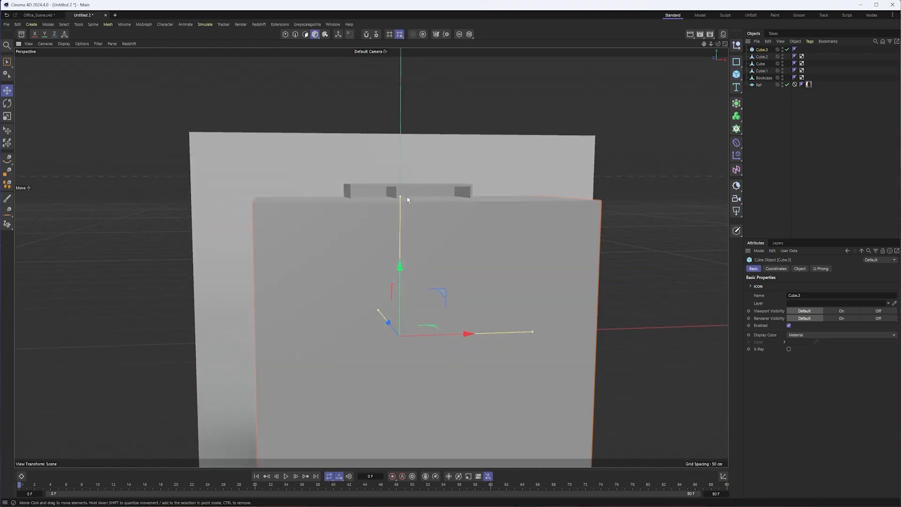
{"action": "left_click_drag", "start_coordinate": [406, 199], "coordinate": [408, 336]}
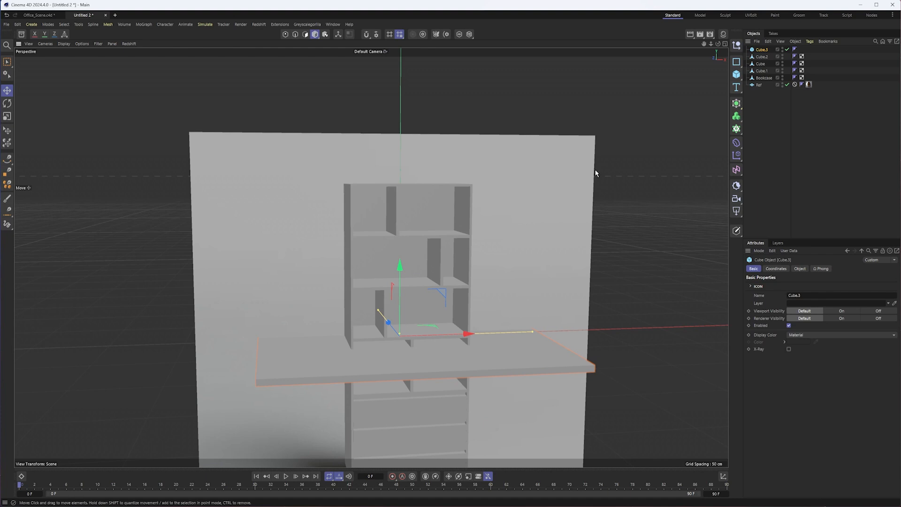
- Turn X-Ray back on for the bookcase and the three drawer fronts
{"action": "left_click", "coordinate": [762, 57]}
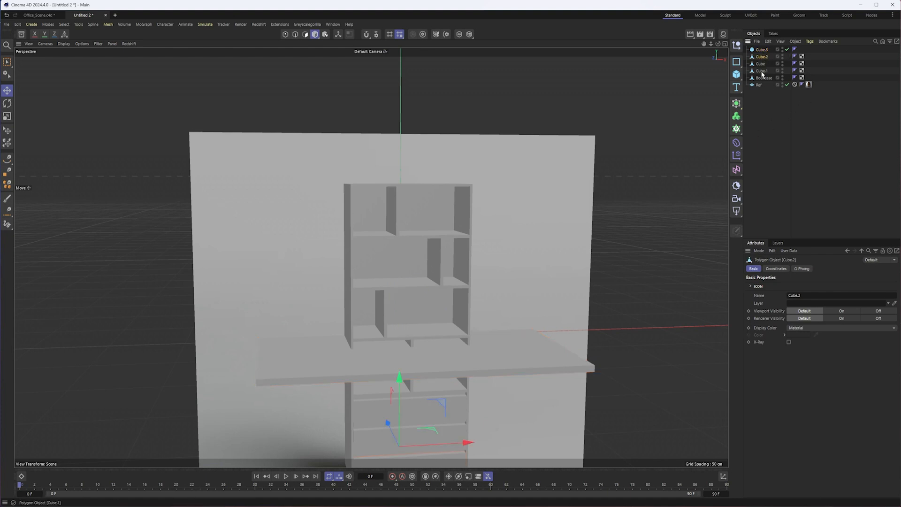
{"action": "left_click", "coordinate": [759, 78], "text": "shift"}
{"action": "left_click", "coordinate": [789, 342]}
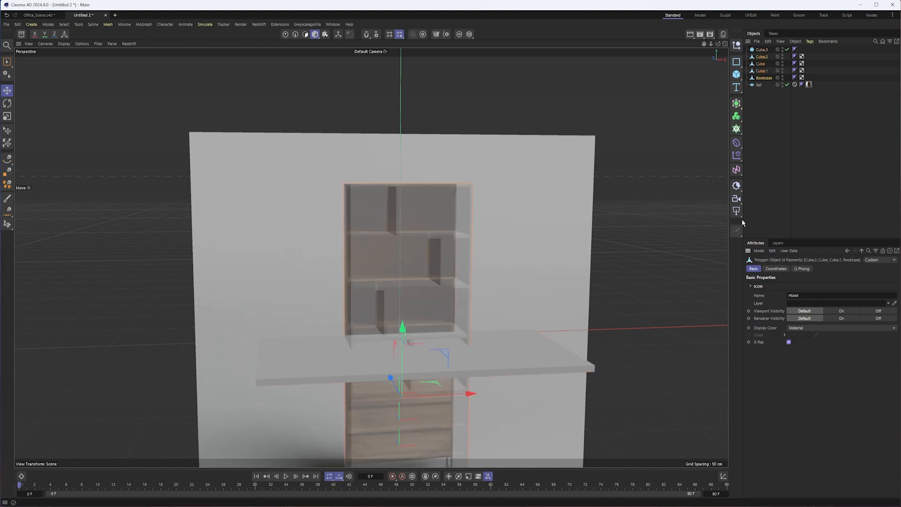
{"action": "left_click", "coordinate": [775, 70]}
- Raise the thin slab to the level of the bookcase's top compartments and frame it in the front view
{"action": "left_click", "coordinate": [761, 50]}
{"action": "left_click_drag", "start_coordinate": [399, 275], "coordinate": [378, 143]}
{"action": "key", "text": "F4"}
{"action": "middle_click_drag", "start_coordinate": [353, 126], "coordinate": [410, 443], "text": "alt"}
{"action": "scroll", "coordinate": [390, 215], "scroll_direction": "up", "scroll_amount": 4}
{"action": "middle_click_drag", "start_coordinate": [392, 214], "coordinate": [435, 269], "text": "alt"}
{"action": "scroll", "coordinate": [352, 283], "scroll_direction": "down", "scroll_amount": 4}
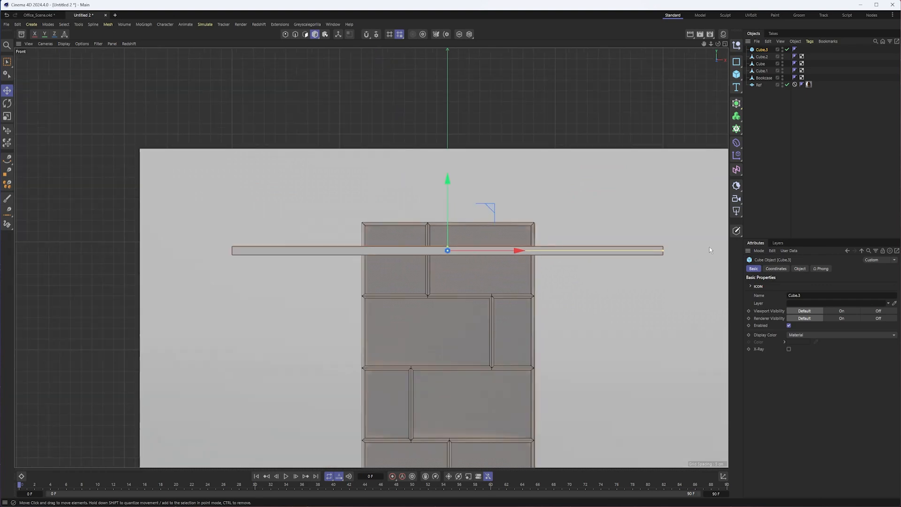
- Shrink the slab's width and height to a small block and set Size Y equal to Size X
{"action": "left_click_drag", "start_coordinate": [664, 251], "coordinate": [448, 252]}
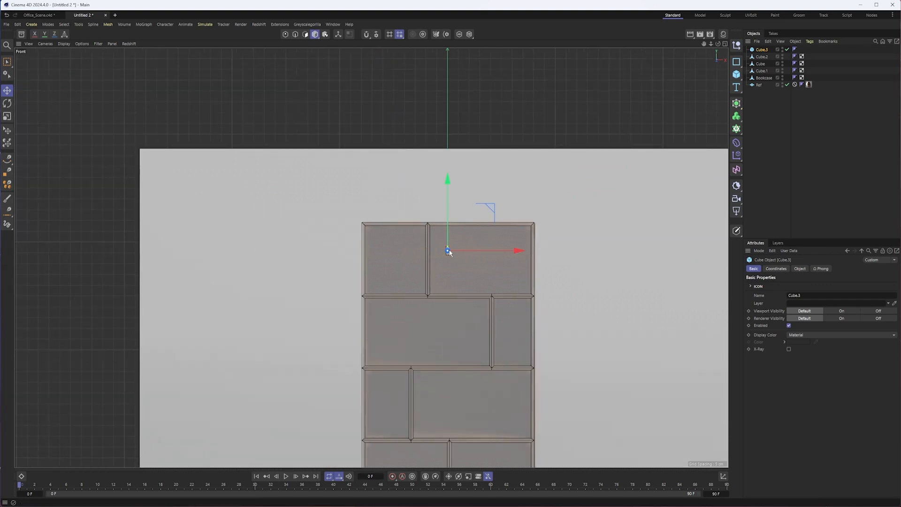
{"action": "scroll", "coordinate": [451, 253], "scroll_direction": "up", "scroll_amount": 5}
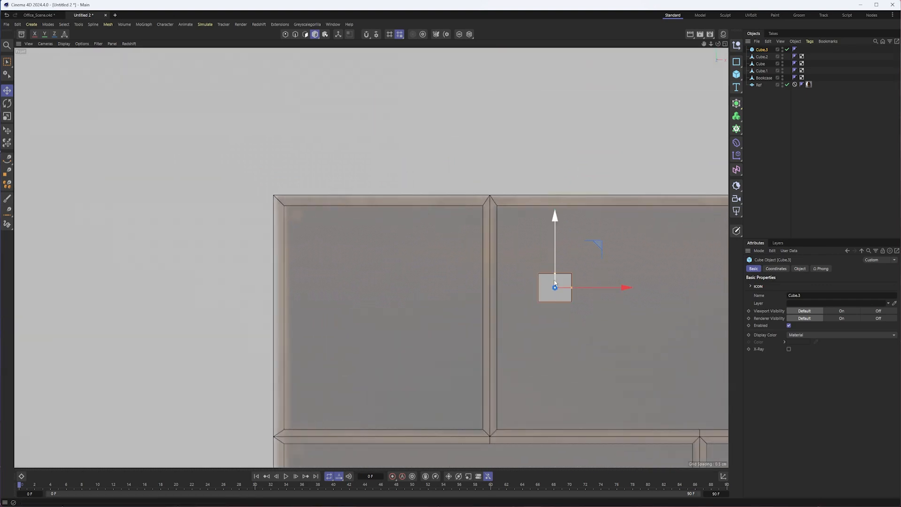
{"action": "left_click_drag", "start_coordinate": [555, 276], "coordinate": [555, 284]}
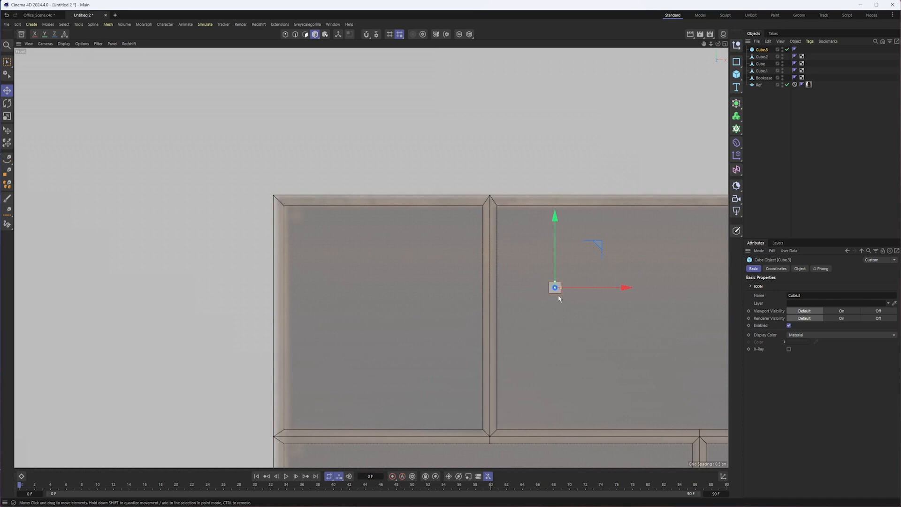
{"action": "left_click", "coordinate": [800, 269]}
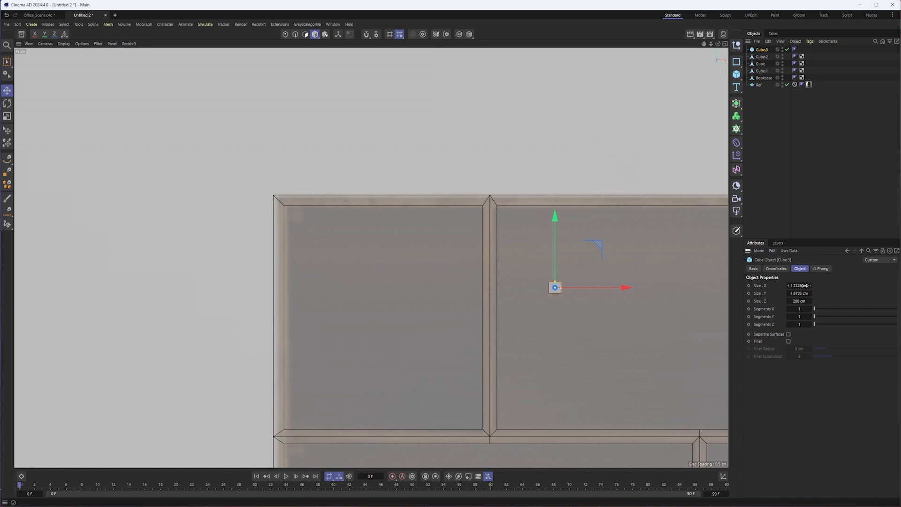
{"action": "left_click", "coordinate": [795, 292]}
{"action": "type", "text": "1.7226 cm"}
- Move the small block to the top-left compartment's upper-left corner and hide the bookcase to position it against the reference
{"action": "left_click_drag", "start_coordinate": [599, 244], "coordinate": [384, 188]}
{"action": "scroll", "coordinate": [311, 185], "scroll_direction": "up", "scroll_amount": 10}
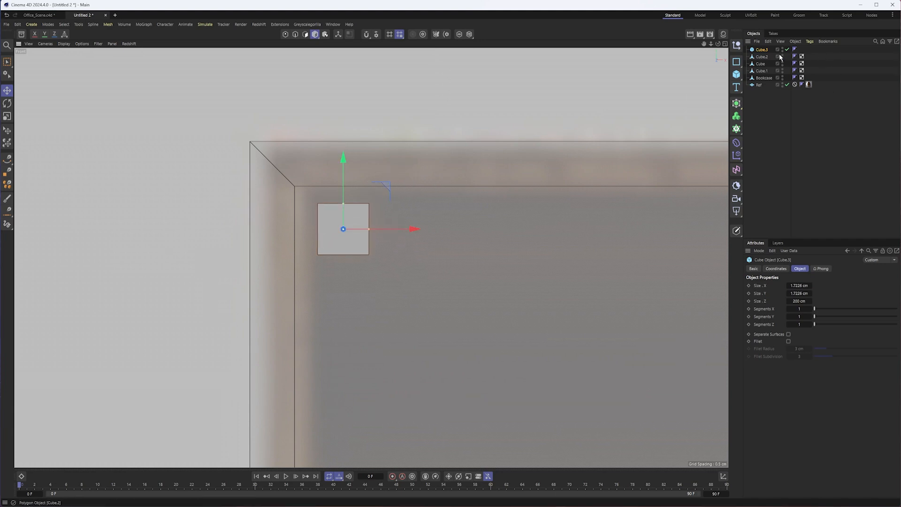
{"action": "left_click", "coordinate": [782, 77]}
{"action": "left_click_drag", "start_coordinate": [388, 186], "coordinate": [397, 188]}
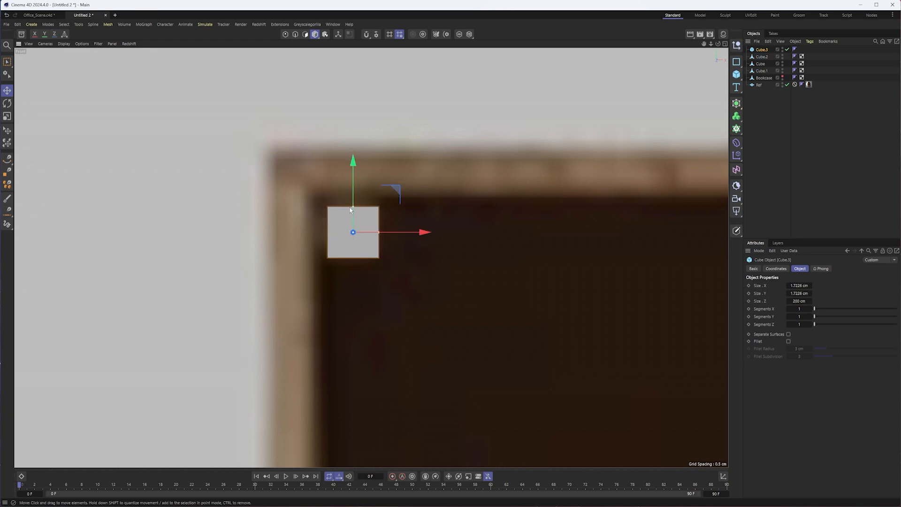
- Enlarge the corner block to match the reference, with Size X and Size Y both 2.2867 cm
{"action": "left_click_drag", "start_coordinate": [353, 206], "coordinate": [354, 197]}
{"action": "double_click", "coordinate": [798, 294]}
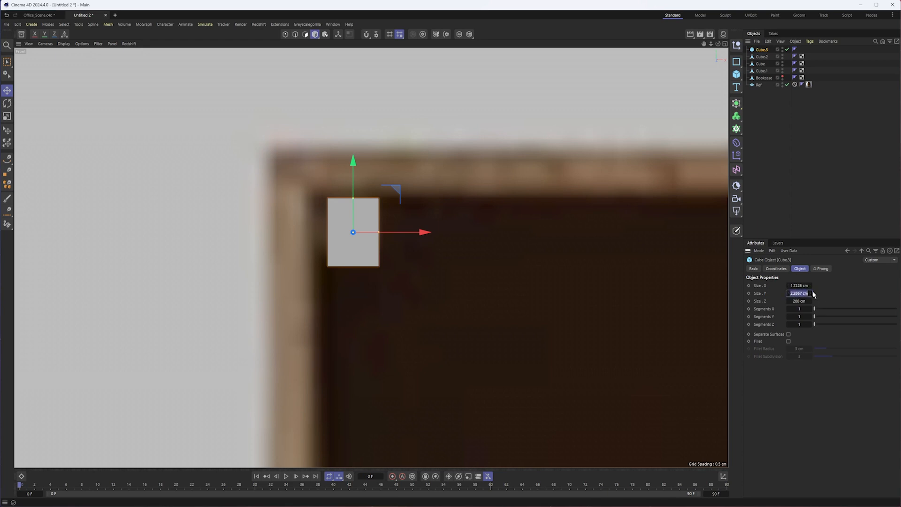
{"action": "double_click", "coordinate": [804, 285]}
{"action": "key", "text": "Return"}
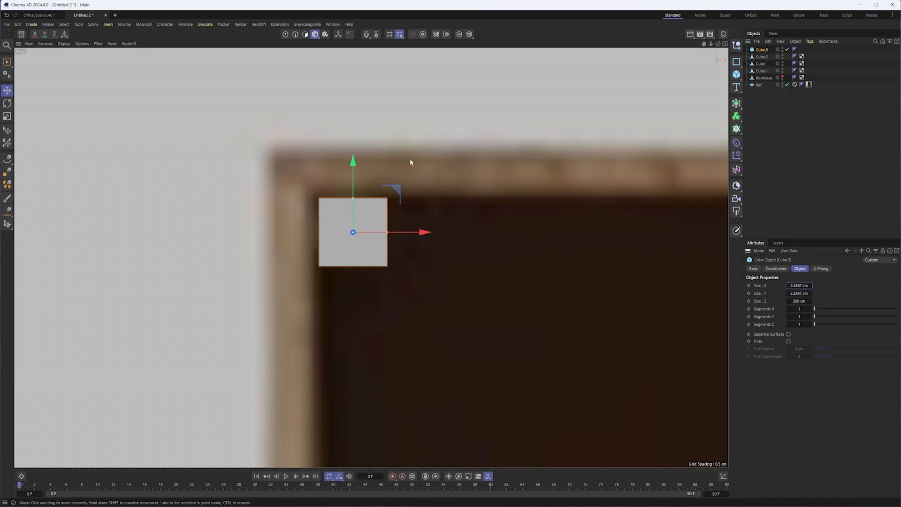
- Show the bookcase again and fit the corner block into the top-left compartment's inner upper-left corner
{"action": "left_click", "coordinate": [782, 77]}
{"action": "left_click_drag", "start_coordinate": [396, 190], "coordinate": [485, 231]}
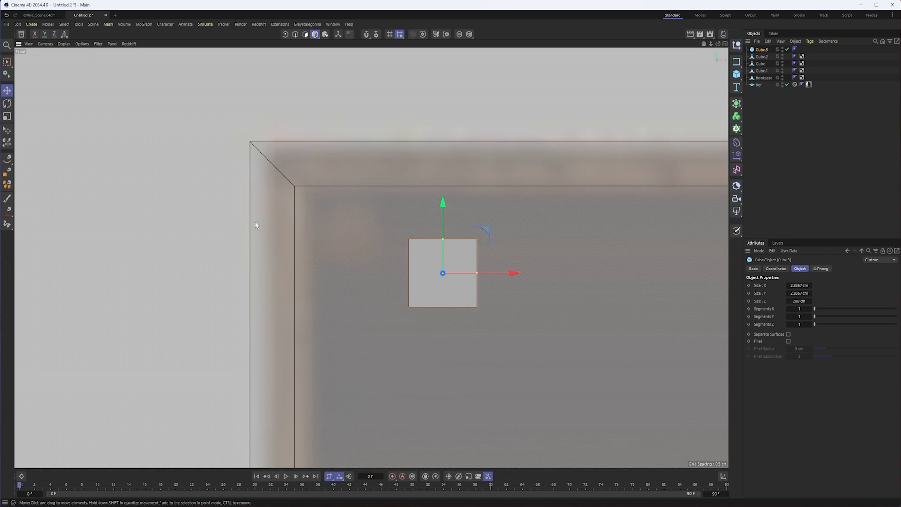
{"action": "left_click_drag", "start_coordinate": [491, 236], "coordinate": [379, 184]}
{"action": "scroll", "coordinate": [337, 197], "scroll_direction": "up", "scroll_amount": 3}
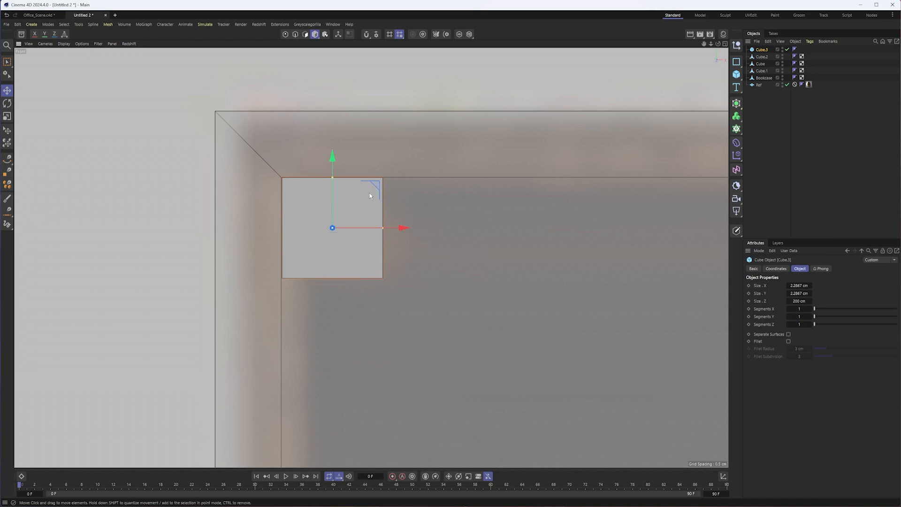
- Make the corner block editable, shorten it along its depth and shift it to sit inside the bookcase's top compartment
{"action": "key", "text": "F1"}
{"action": "left_click_drag", "start_coordinate": [391, 216], "coordinate": [454, 214], "text": "alt"}
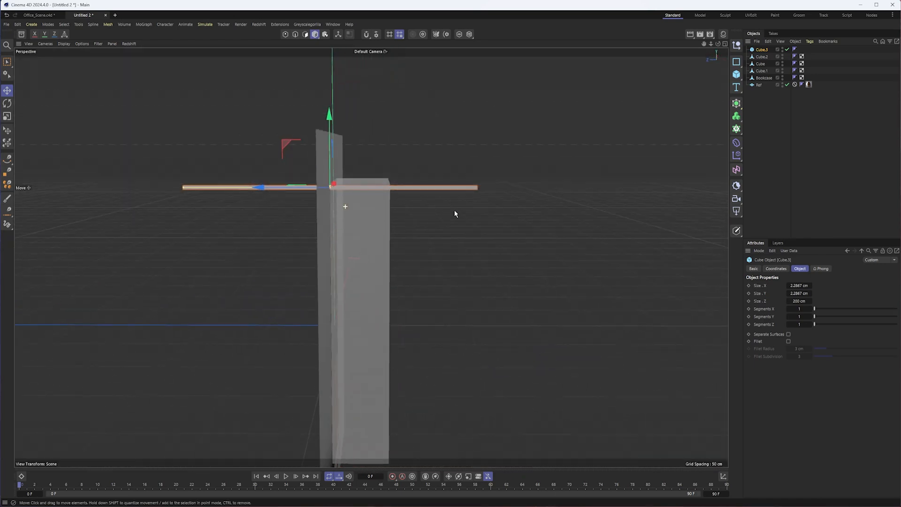
{"action": "key", "text": "F4"}
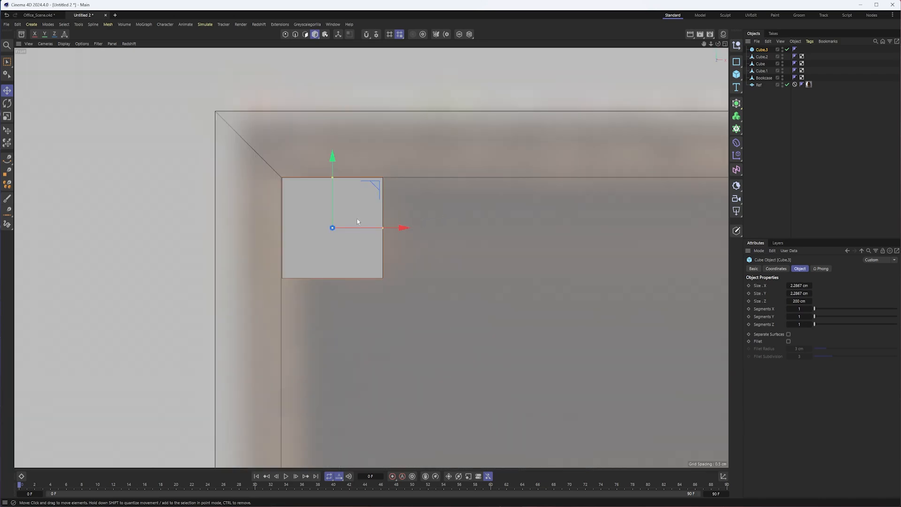
{"action": "key", "text": "F3"}
{"action": "scroll", "coordinate": [357, 219], "scroll_direction": "down", "scroll_amount": 3}
{"action": "middle_click_drag", "start_coordinate": [253, 188], "coordinate": [337, 379], "text": "alt"}
{"action": "scroll", "coordinate": [337, 379], "scroll_direction": "down", "scroll_amount": 4}
{"action": "right_click_drag", "start_coordinate": [415, 333], "coordinate": [357, 324], "text": "alt"}
{"action": "middle_click_drag", "start_coordinate": [414, 204], "coordinate": [410, 227], "text": "alt"}
{"action": "right_click_drag", "start_coordinate": [410, 227], "coordinate": [465, 231], "text": "alt"}
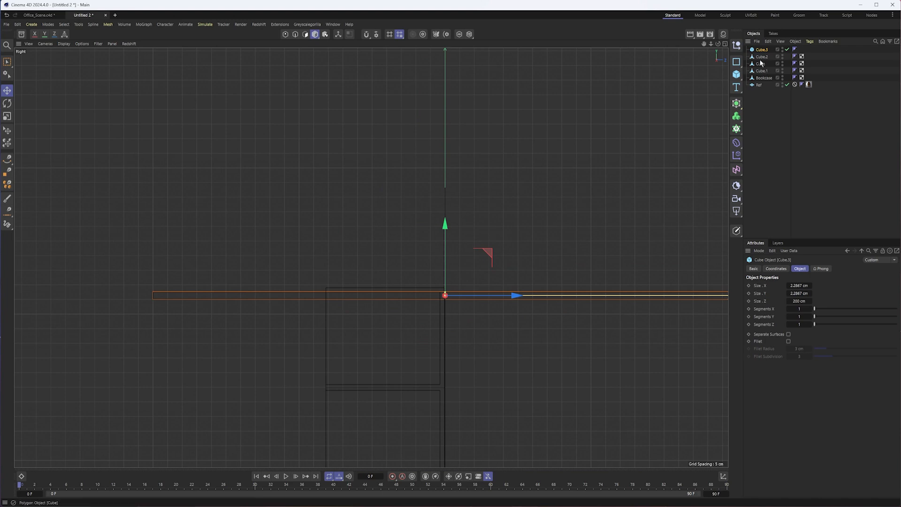
{"action": "key", "text": "c"}
{"action": "key", "text": "t"}
{"action": "left_click_drag", "start_coordinate": [515, 295], "coordinate": [452, 306]}
{"action": "right_click_drag", "start_coordinate": [452, 305], "coordinate": [530, 289], "text": "alt"}
{"action": "key", "text": "e"}
{"action": "left_click_drag", "start_coordinate": [531, 289], "coordinate": [428, 297]}
- Select the points at the block's front end and move them to just behind the bookcase's front face
{"action": "left_click", "coordinate": [285, 34]}
{"action": "right_click_drag", "start_coordinate": [263, 272], "coordinate": [288, 274], "text": "alt"}
{"action": "left_click_drag", "start_coordinate": [7, 62], "coordinate": [28, 86]}
{"action": "left_click_drag", "start_coordinate": [245, 237], "coordinate": [353, 364]}
{"action": "right_click_drag", "start_coordinate": [245, 296], "coordinate": [364, 284], "text": "alt"}
{"action": "left_click_drag", "start_coordinate": [481, 289], "coordinate": [410, 289]}
{"action": "scroll", "coordinate": [362, 323], "scroll_direction": "down", "scroll_amount": 2}
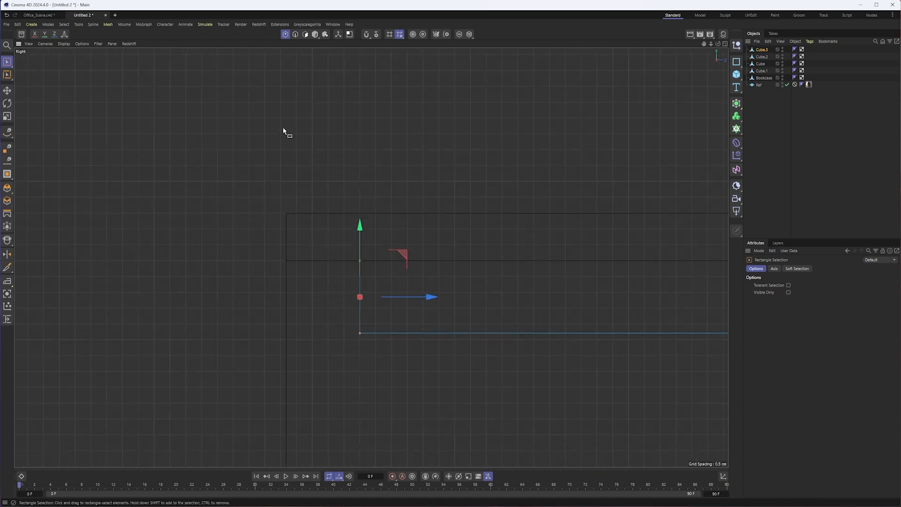
- Bevel the lower edge of the block's front face with a 1.17 cm offset and 6 subdivisions
{"action": "key", "text": "F1"}
{"action": "left_click_drag", "start_coordinate": [337, 209], "coordinate": [484, 221], "text": "alt"}
{"action": "right_click_drag", "start_coordinate": [243, 231], "coordinate": [348, 226], "text": "alt"}
{"action": "left_click_drag", "start_coordinate": [320, 223], "coordinate": [277, 207], "text": "alt"}
{"action": "right_click_drag", "start_coordinate": [203, 197], "coordinate": [253, 185], "text": "alt"}
{"action": "middle_click_drag", "start_coordinate": [211, 182], "coordinate": [322, 250], "text": "alt"}
{"action": "left_click_drag", "start_coordinate": [322, 251], "coordinate": [305, 248], "text": "alt"}
{"action": "left_click", "coordinate": [295, 35]}
{"action": "right_click_drag", "start_coordinate": [307, 262], "coordinate": [338, 260], "text": "alt"}
{"action": "left_click_drag", "start_coordinate": [314, 256], "coordinate": [300, 231], "text": "alt"}
{"action": "left_click_drag", "start_coordinate": [7, 63], "coordinate": [30, 76]}
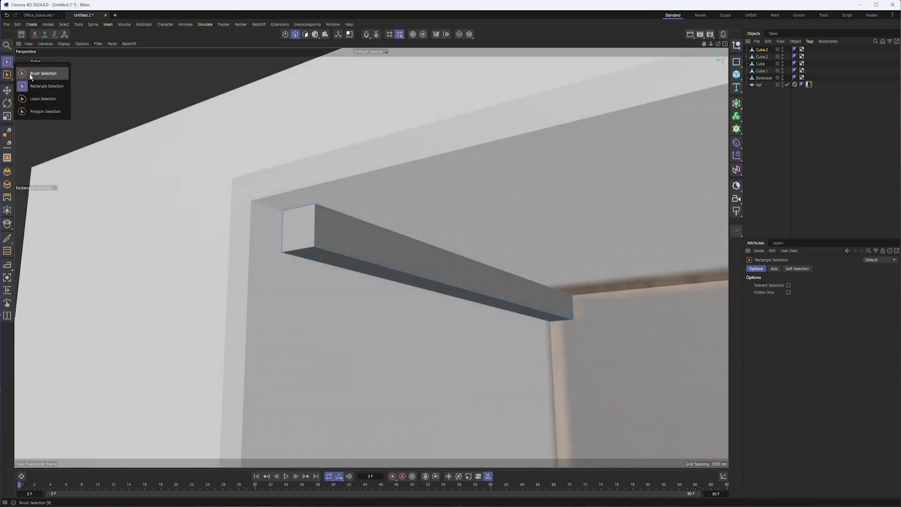
{"action": "left_click", "coordinate": [307, 251]}
{"action": "right_click", "coordinate": [269, 125]}
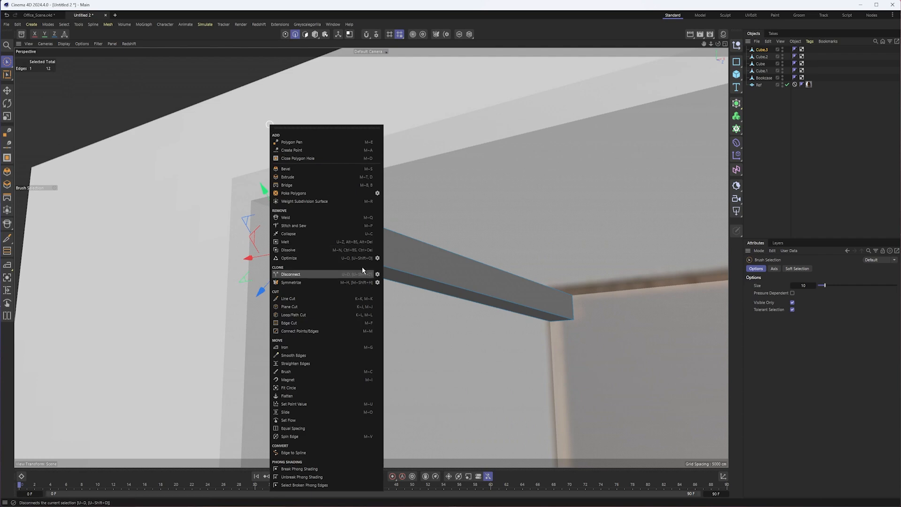
{"action": "left_click", "coordinate": [309, 169]}
{"action": "left_click_drag", "start_coordinate": [212, 198], "coordinate": [229, 198]}
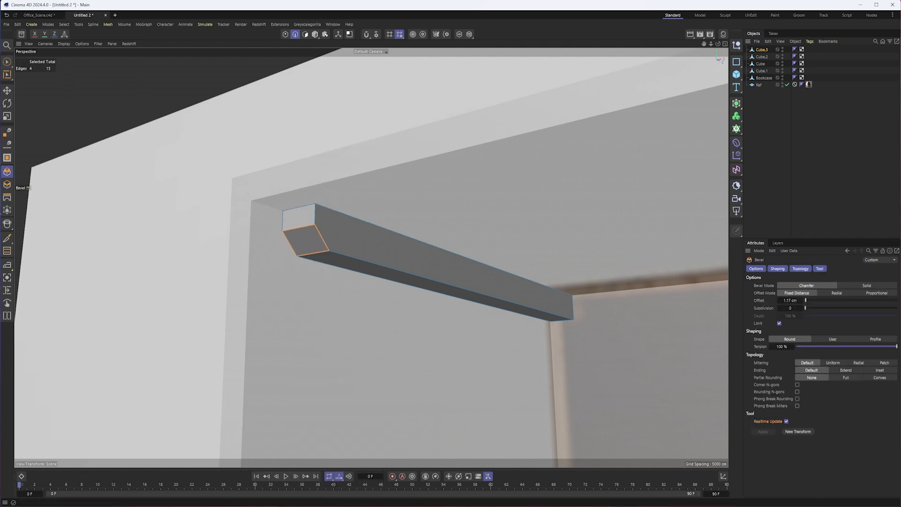
{"action": "left_click_drag", "start_coordinate": [800, 310], "coordinate": [801, 309]}
- Return to whole-object editing with the Move tool on the rounded block and frame the bookcase's compartments
{"action": "left_click_drag", "start_coordinate": [374, 292], "coordinate": [429, 310], "text": "alt"}
{"action": "right_click_drag", "start_coordinate": [429, 310], "coordinate": [381, 313], "text": "alt"}
{"action": "left_click_drag", "start_coordinate": [407, 323], "coordinate": [486, 340], "text": "alt"}
{"action": "right_click_drag", "start_coordinate": [486, 341], "coordinate": [475, 373], "text": "alt"}
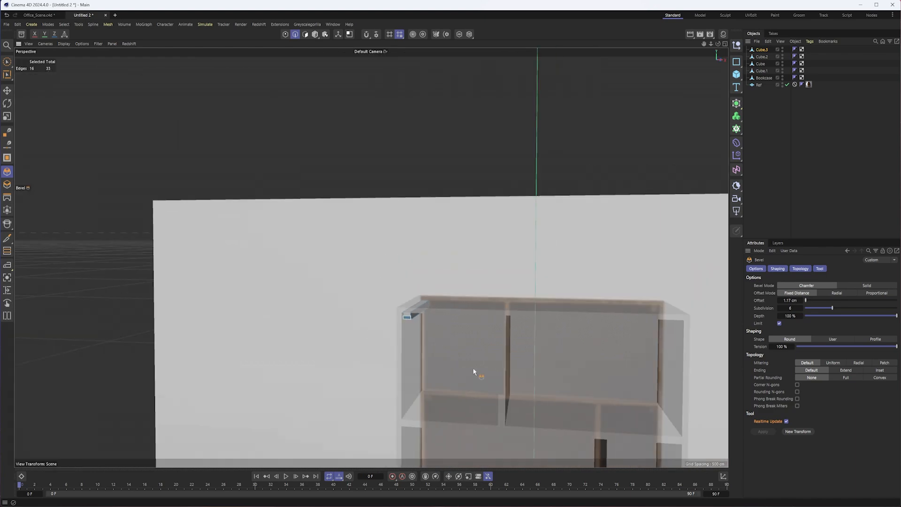
{"action": "middle_click_drag", "start_coordinate": [475, 373], "coordinate": [374, 261], "text": "alt"}
{"action": "left_click", "coordinate": [316, 36]}
{"action": "right_click_drag", "start_coordinate": [438, 281], "coordinate": [410, 274], "text": "alt"}
{"action": "key", "text": "e"}
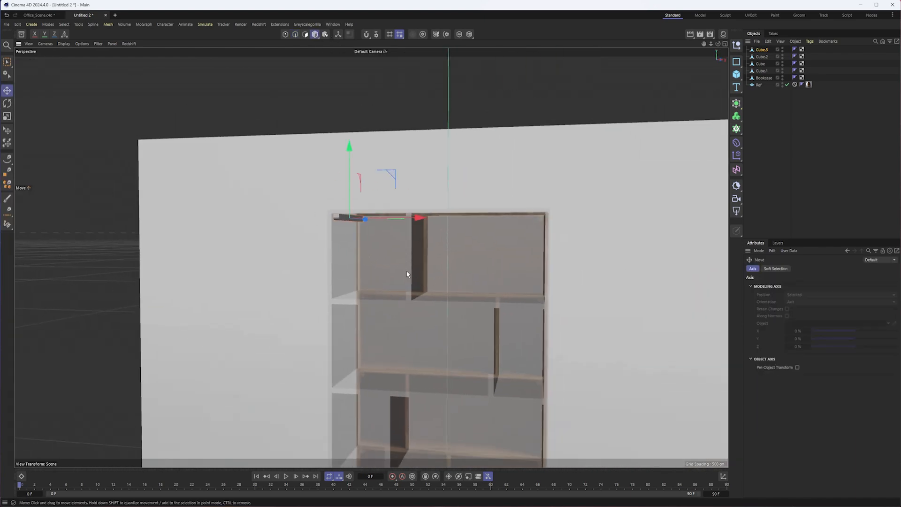
{"action": "left_click_drag", "start_coordinate": [434, 252], "coordinate": [418, 294], "text": "alt"}
{"action": "middle_click_drag", "start_coordinate": [402, 292], "coordinate": [334, 192], "text": "alt"}
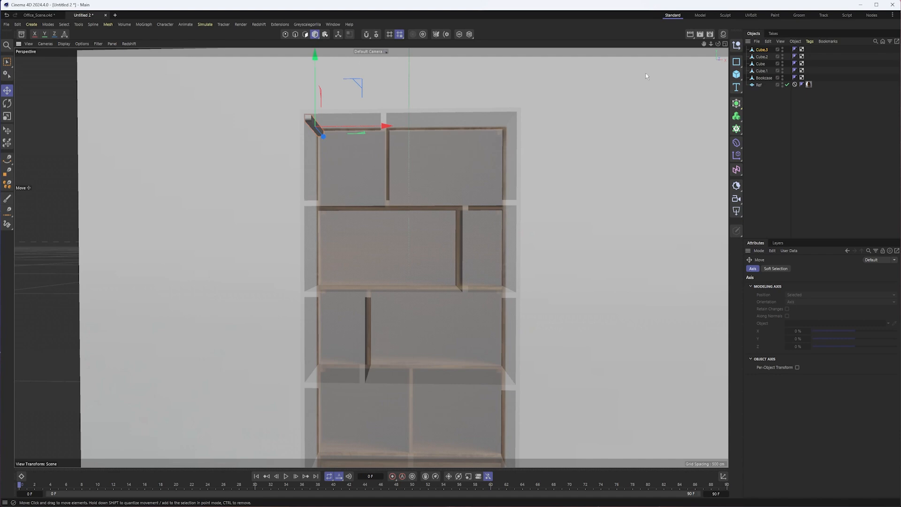
- Rename the rounded corner block Support, create an instance of it and move the instance down beneath the next shelf
{"action": "left_click", "coordinate": [736, 106]}
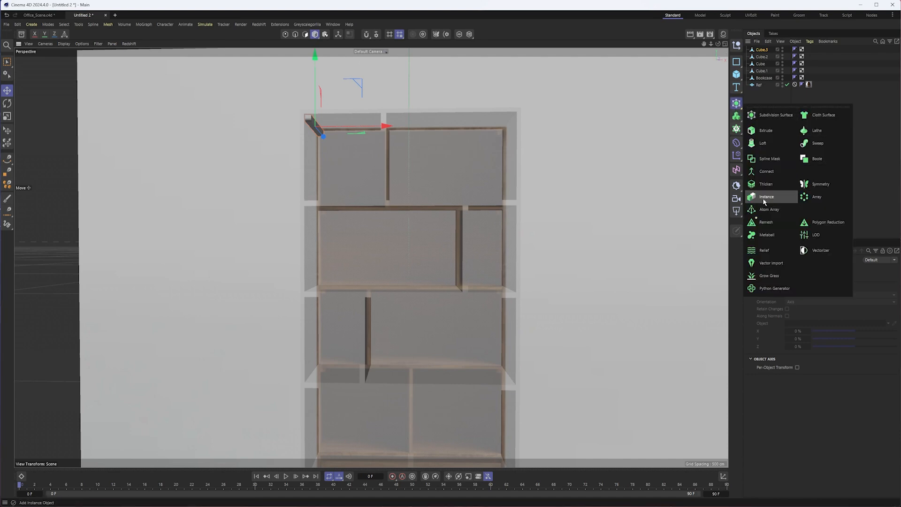
{"action": "double_click", "coordinate": [760, 50]}
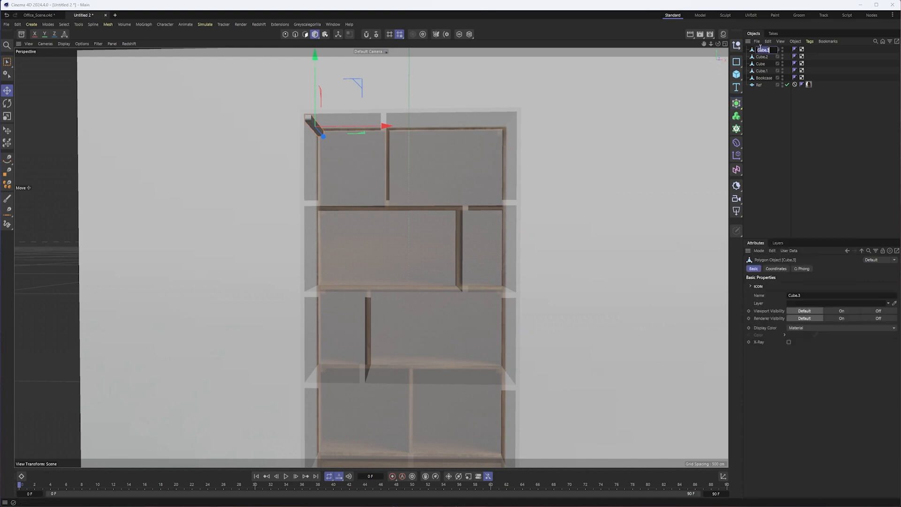
{"action": "type", "text": "Support"}
{"action": "key", "text": "Return"}
{"action": "left_click", "coordinate": [736, 103]}
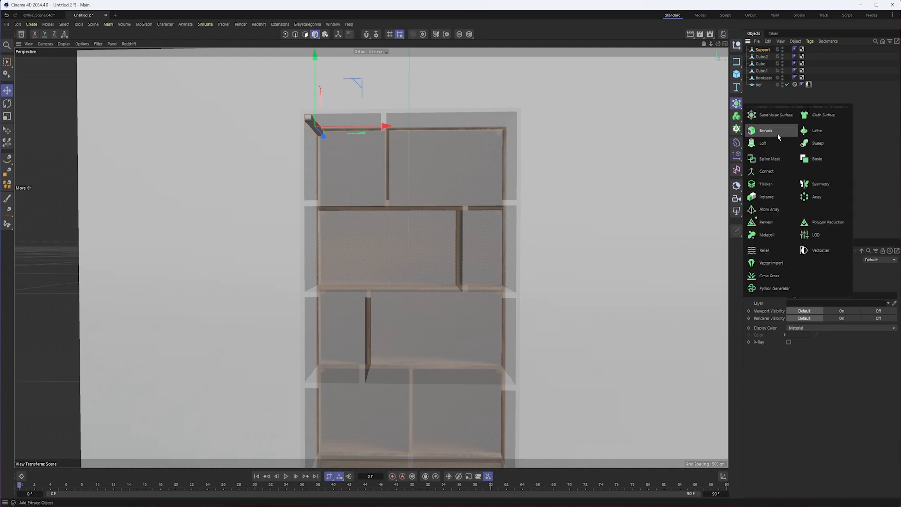
{"action": "left_click", "coordinate": [762, 198]}
{"action": "left_click_drag", "start_coordinate": [316, 78], "coordinate": [275, 108]}
- Select the original Support's front-end points, move them slightly further back into the bookcase, and return to whole-object editing
{"action": "left_click", "coordinate": [764, 56]}
{"action": "key", "text": "Return"}
{"action": "scroll", "coordinate": [282, 112], "scroll_direction": "up", "scroll_amount": 5}
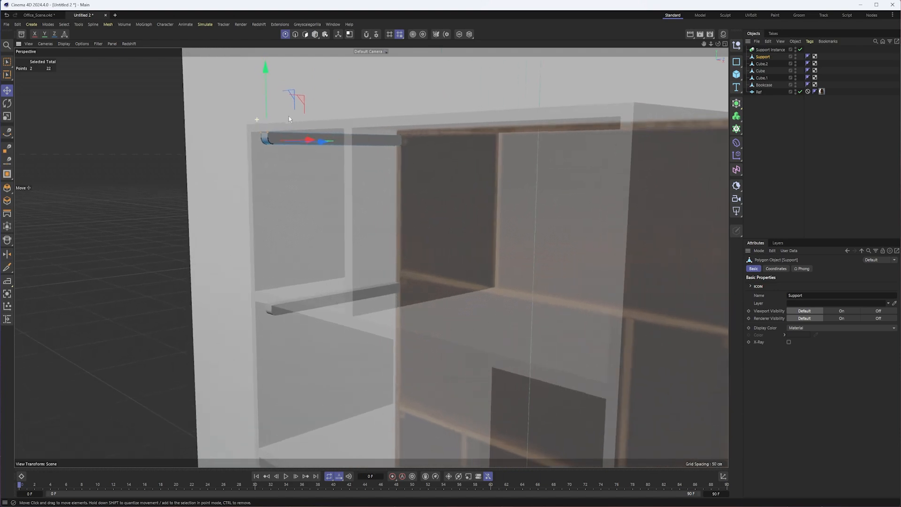
{"action": "left_click_drag", "start_coordinate": [7, 63], "coordinate": [34, 79]}
{"action": "scroll", "coordinate": [250, 105], "scroll_direction": "up", "scroll_amount": 4}
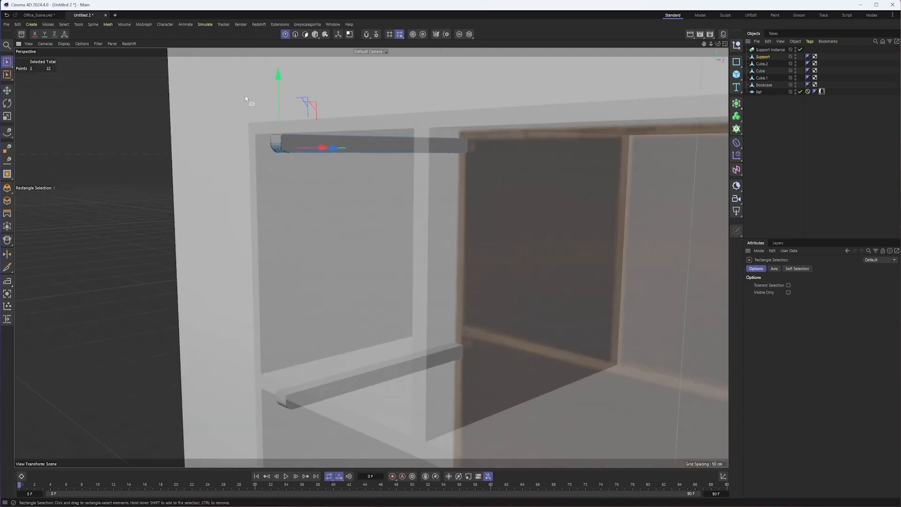
{"action": "left_click_drag", "start_coordinate": [250, 99], "coordinate": [312, 153]}
{"action": "scroll", "coordinate": [312, 152], "scroll_direction": "up", "scroll_amount": 1}
{"action": "right_click_drag", "start_coordinate": [329, 153], "coordinate": [349, 153], "text": "alt"}
{"action": "left_click_drag", "start_coordinate": [296, 156], "coordinate": [287, 142], "text": "alt"}
{"action": "right_click_drag", "start_coordinate": [334, 194], "coordinate": [295, 193], "text": "alt"}
{"action": "middle_click_drag", "start_coordinate": [342, 154], "coordinate": [344, 133], "text": "alt"}
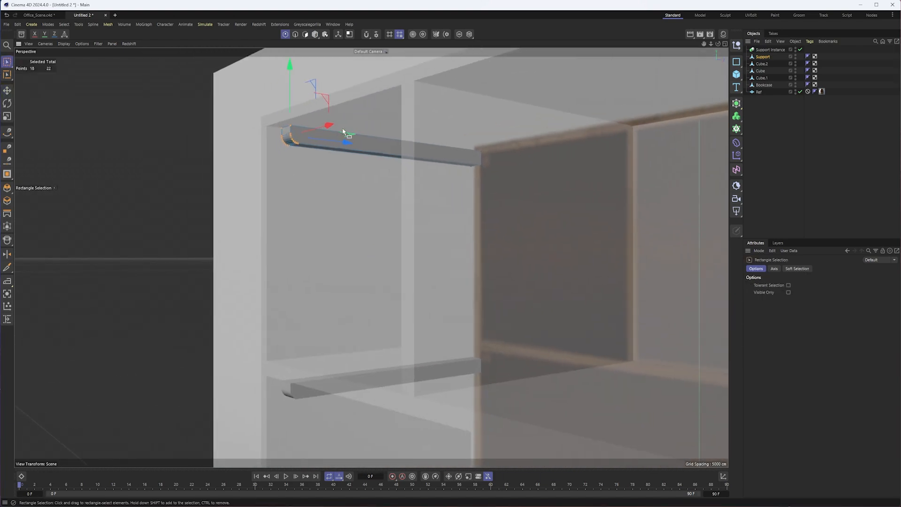
{"action": "left_click_drag", "start_coordinate": [341, 140], "coordinate": [325, 197]}
{"action": "right_click_drag", "start_coordinate": [325, 197], "coordinate": [310, 196], "text": "alt"}
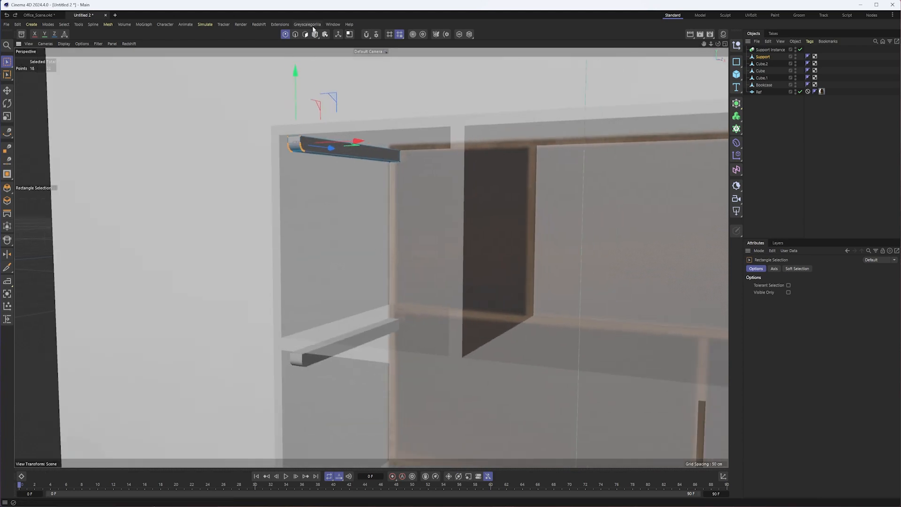
{"action": "left_click", "coordinate": [315, 35]}
- In the front view, select the support instance and align its upper edge with the underside of the shelf
{"action": "left_click_drag", "start_coordinate": [307, 122], "coordinate": [329, 253], "text": "alt"}
{"action": "left_click_drag", "start_coordinate": [335, 352], "coordinate": [330, 317], "text": "alt"}
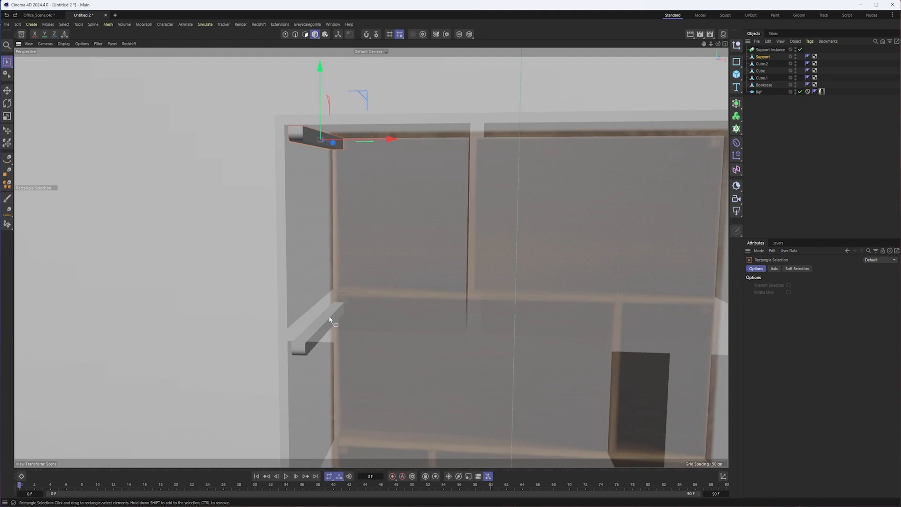
{"action": "key", "text": "F4"}
{"action": "right_click_drag", "start_coordinate": [321, 315], "coordinate": [316, 381], "text": "alt"}
{"action": "middle_click_drag", "start_coordinate": [316, 382], "coordinate": [344, 257], "text": "alt"}
{"action": "left_click", "coordinate": [339, 275]}
{"action": "scroll", "coordinate": [385, 257], "scroll_direction": "up", "scroll_amount": 5}
{"action": "left_click_drag", "start_coordinate": [355, 232], "coordinate": [355, 210]}
{"action": "scroll", "coordinate": [382, 243], "scroll_direction": "down", "scroll_amount": 8}
{"action": "middle_click_drag", "start_coordinate": [401, 271], "coordinate": [369, 214], "text": "alt"}
- Copy the support instance down the bookcase's left side, placing one copy beneath each of the two lower shelves
{"action": "left_click_drag", "start_coordinate": [350, 119], "coordinate": [351, 231], "text": "ctrl"}
{"action": "right_click_drag", "start_coordinate": [344, 315], "coordinate": [378, 272], "text": "alt"}
{"action": "left_click_drag", "start_coordinate": [373, 167], "coordinate": [373, 162]}
{"action": "right_click_drag", "start_coordinate": [415, 200], "coordinate": [352, 211], "text": "alt"}
{"action": "middle_click_drag", "start_coordinate": [415, 171], "coordinate": [379, 106], "text": "alt"}
{"action": "left_click_drag", "start_coordinate": [372, 106], "coordinate": [375, 250], "text": "ctrl"}
{"action": "scroll", "coordinate": [379, 263], "scroll_direction": "up", "scroll_amount": 5}
{"action": "scroll", "coordinate": [375, 243], "scroll_direction": "down", "scroll_amount": 8}
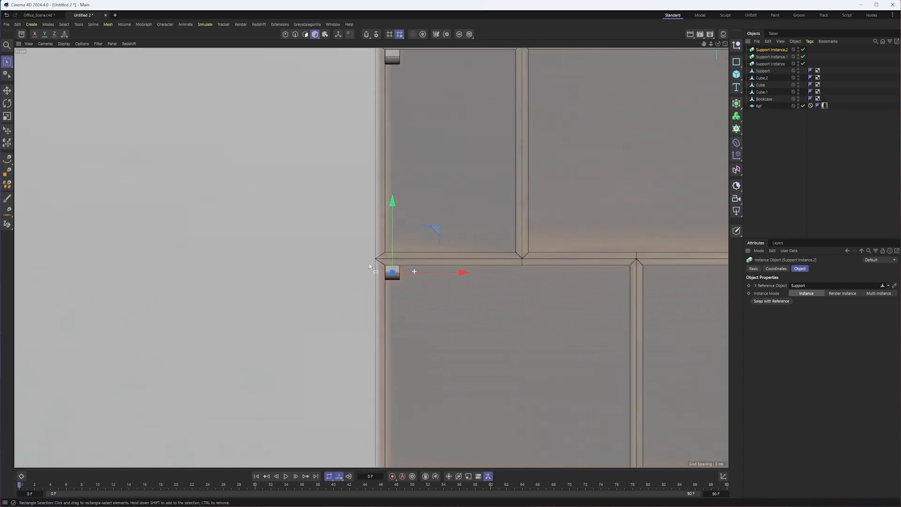
- Copy the lowest left support instance across to the bookcase's right side, flush with the inner wall beneath the same shelf
{"action": "left_click_drag", "start_coordinate": [345, 266], "coordinate": [578, 262], "text": "ctrl"}
{"action": "scroll", "coordinate": [555, 258], "scroll_direction": "up", "scroll_amount": 6}
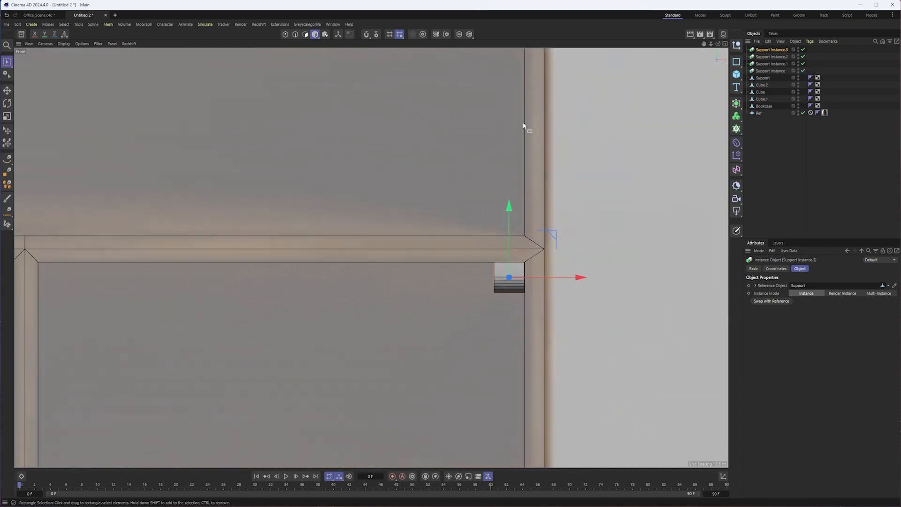
{"action": "middle_click_drag", "start_coordinate": [524, 130], "coordinate": [485, 244], "text": "alt"}
{"action": "scroll", "coordinate": [486, 244], "scroll_direction": "down", "scroll_amount": 3}
{"action": "middle_click_drag", "start_coordinate": [499, 207], "coordinate": [454, 292], "text": "alt"}
{"action": "scroll", "coordinate": [434, 324], "scroll_direction": "down", "scroll_amount": 1}
- Copy the right-hand support instance up to the next two shelves and align the upper copy with its shelf's underside
{"action": "left_click_drag", "start_coordinate": [434, 344], "coordinate": [436, 104], "text": "ctrl"}
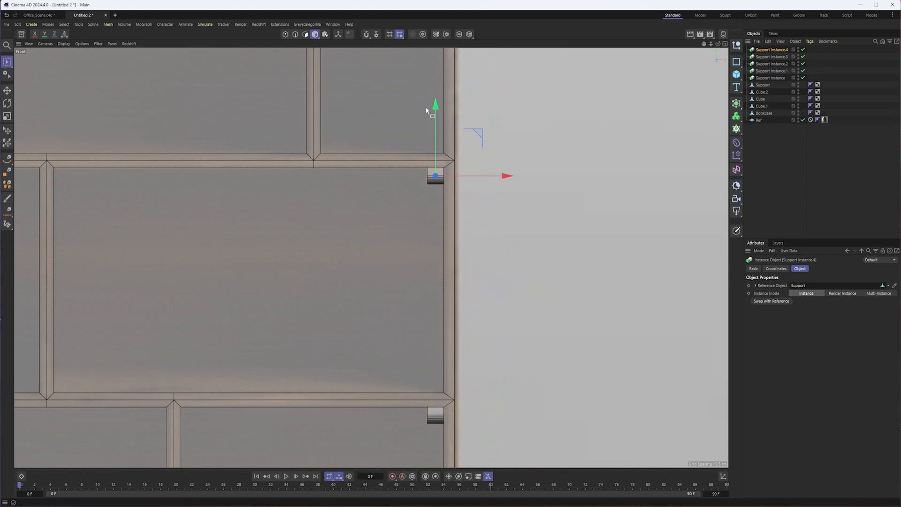
{"action": "middle_click_drag", "start_coordinate": [380, 120], "coordinate": [373, 308], "text": "alt"}
{"action": "scroll", "coordinate": [371, 282], "scroll_direction": "down", "scroll_amount": 2}
{"action": "left_click_drag", "start_coordinate": [419, 351], "coordinate": [407, 212], "text": "ctrl"}
{"action": "scroll", "coordinate": [406, 212], "scroll_direction": "up", "scroll_amount": 4}
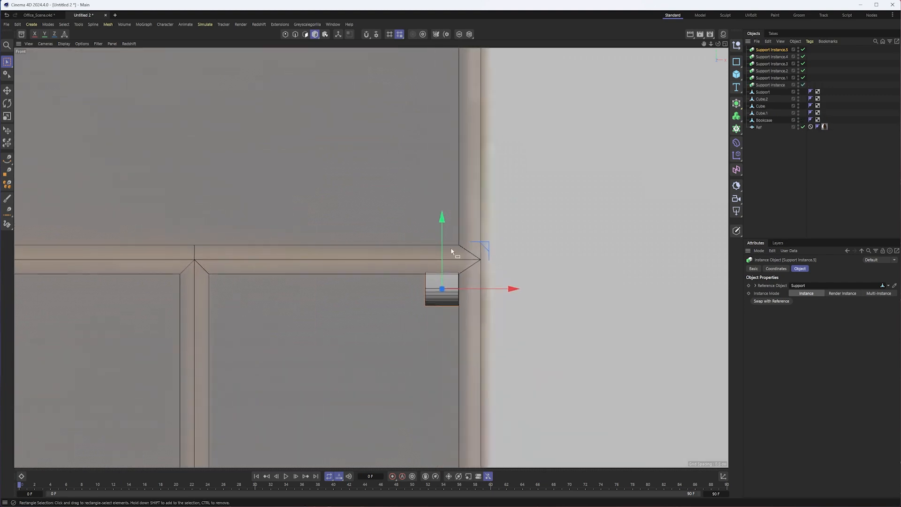
{"action": "left_click_drag", "start_coordinate": [442, 237], "coordinate": [441, 238]}
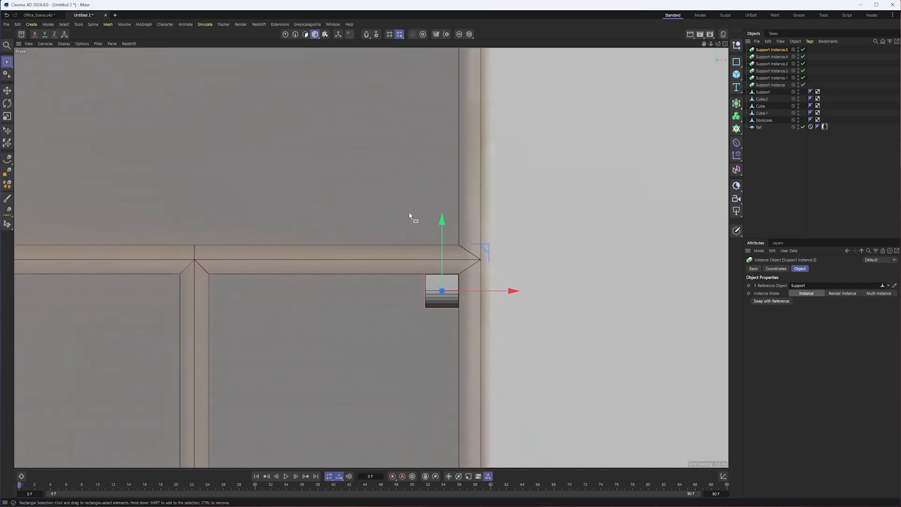
- Copy the right-hand support instance up into the top compartment's right corner and align it beneath the top board
{"action": "middle_click_drag", "start_coordinate": [391, 201], "coordinate": [396, 321], "text": "alt"}
{"action": "right_click_drag", "start_coordinate": [392, 317], "coordinate": [366, 310], "text": "alt"}
{"action": "middle_click_drag", "start_coordinate": [366, 309], "coordinate": [376, 345], "text": "alt"}
{"action": "left_click_drag", "start_coordinate": [433, 347], "coordinate": [438, 69], "text": "ctrl"}
{"action": "scroll", "coordinate": [438, 69], "scroll_direction": "up", "scroll_amount": 5}
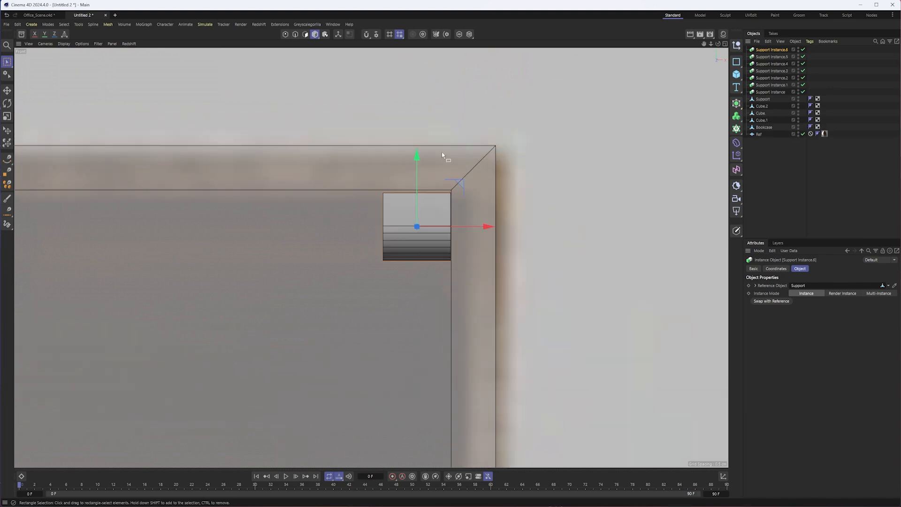
{"action": "left_click_drag", "start_coordinate": [412, 175], "coordinate": [415, 169]}
{"action": "scroll", "coordinate": [334, 199], "scroll_direction": "down", "scroll_amount": 8}
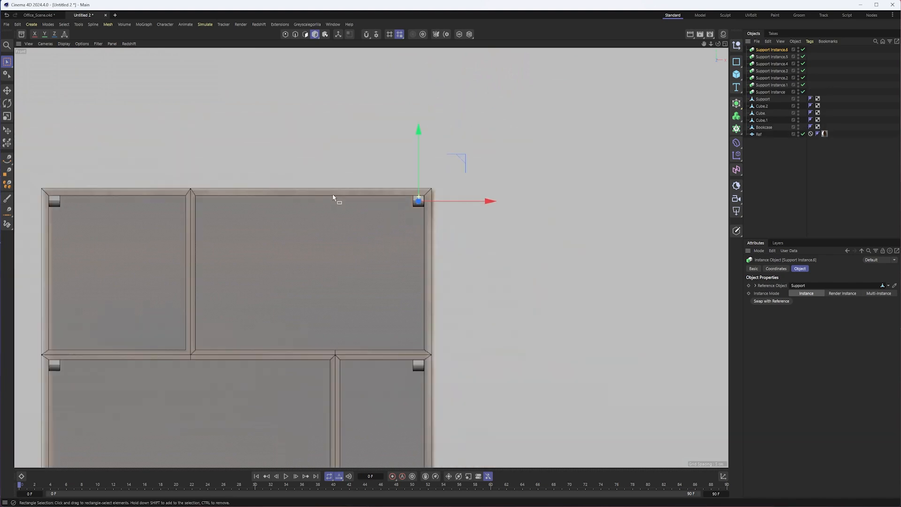
- Group the Support and all its instances under one null and rename the group Supports
{"action": "key", "text": "F1"}
{"action": "scroll", "coordinate": [432, 264], "scroll_direction": "down", "scroll_amount": 6}
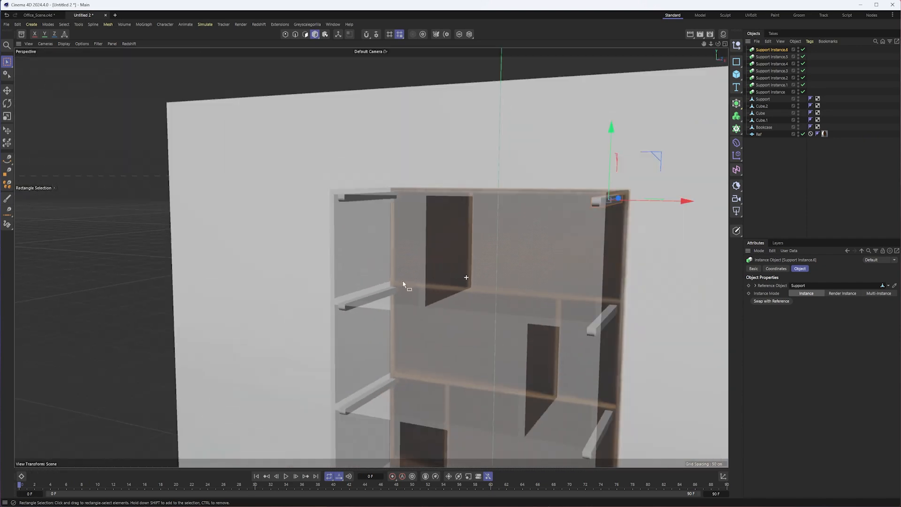
{"action": "left_click", "coordinate": [759, 100], "text": "shift"}
{"action": "right_click", "coordinate": [760, 101]}
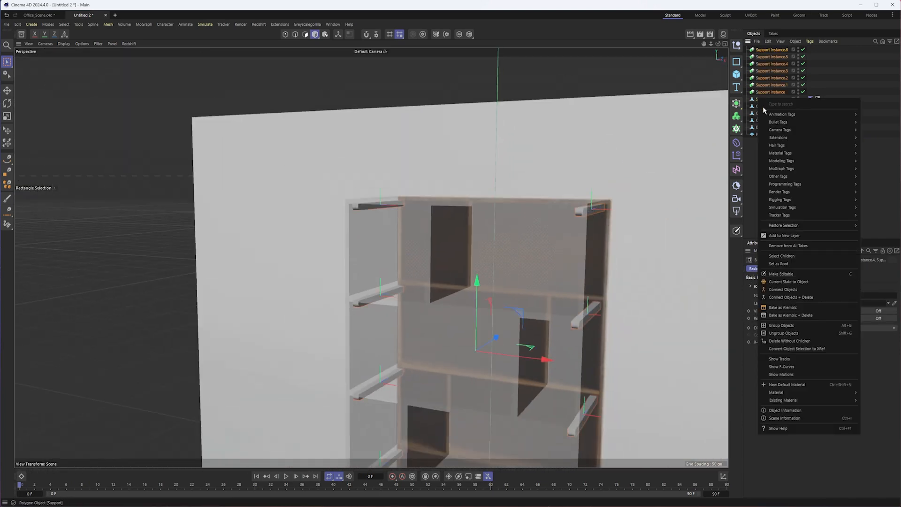
{"action": "left_click", "coordinate": [793, 325]}
{"action": "double_click", "coordinate": [760, 50]}
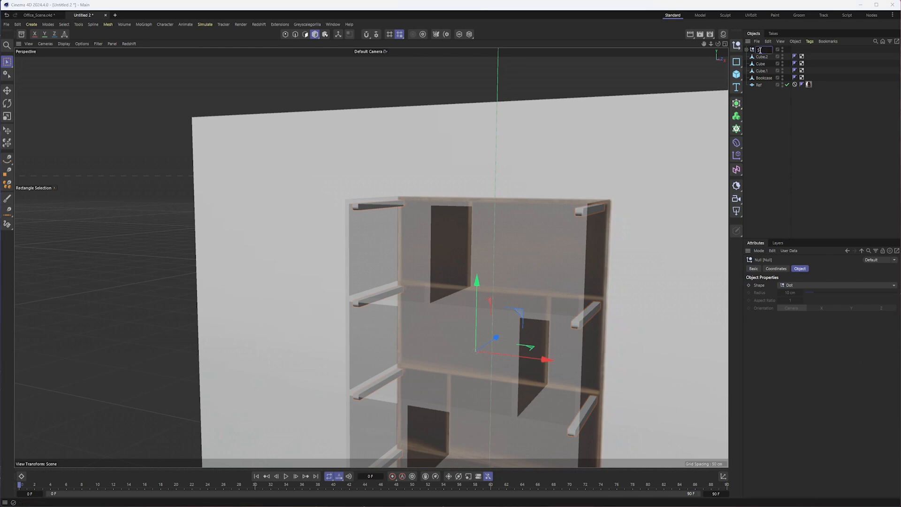
{"action": "type", "text": "Supports"}
{"action": "key", "text": "Return"}
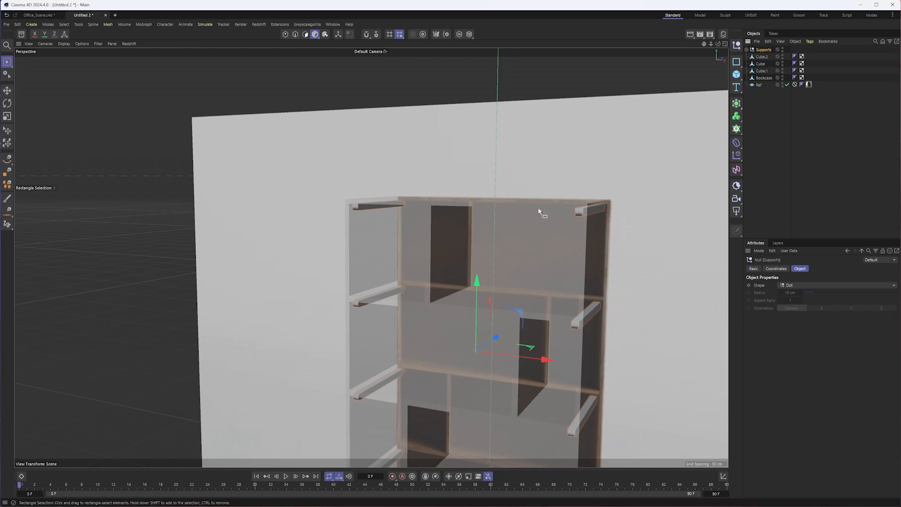
- Add a rectangle spline on the ZY plane in the right view for the bookcase's leg frame
{"action": "right_click_drag", "start_coordinate": [531, 249], "coordinate": [466, 264], "text": "alt"}
{"action": "left_click_drag", "start_coordinate": [371, 258], "coordinate": [435, 182], "text": "alt"}
{"action": "left_click", "coordinate": [391, 378]}
{"action": "left_click_drag", "start_coordinate": [390, 378], "coordinate": [372, 366], "text": "alt"}
{"action": "left_click_drag", "start_coordinate": [468, 370], "coordinate": [395, 365], "text": "alt"}
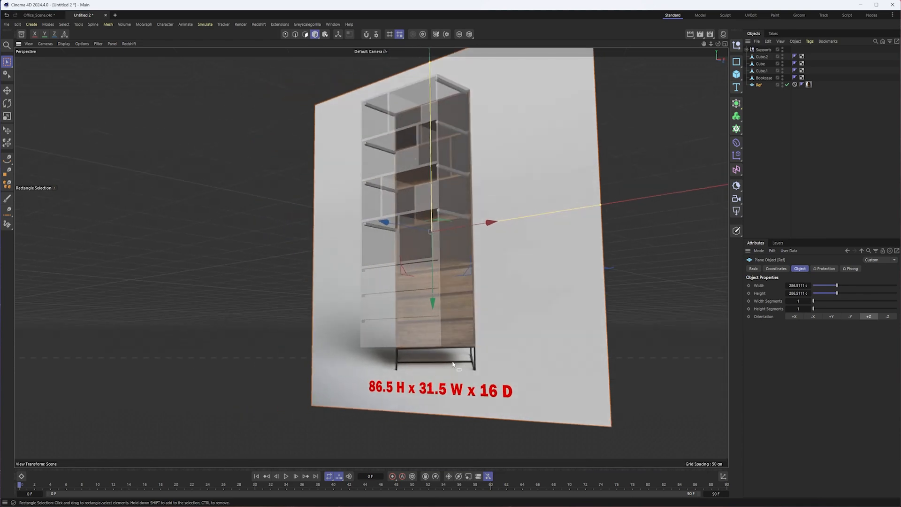
{"action": "left_click_drag", "start_coordinate": [489, 364], "coordinate": [560, 352], "text": "alt"}
{"action": "key", "text": "F4"}
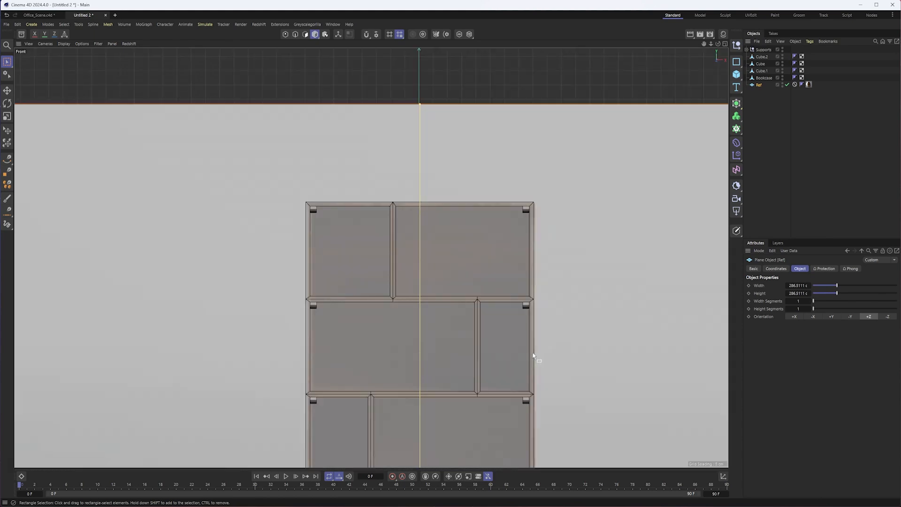
{"action": "key", "text": "F3"}
{"action": "scroll", "coordinate": [495, 348], "scroll_direction": "down", "scroll_amount": 10}
{"action": "middle_click_drag", "start_coordinate": [567, 370], "coordinate": [442, 145], "text": "alt"}
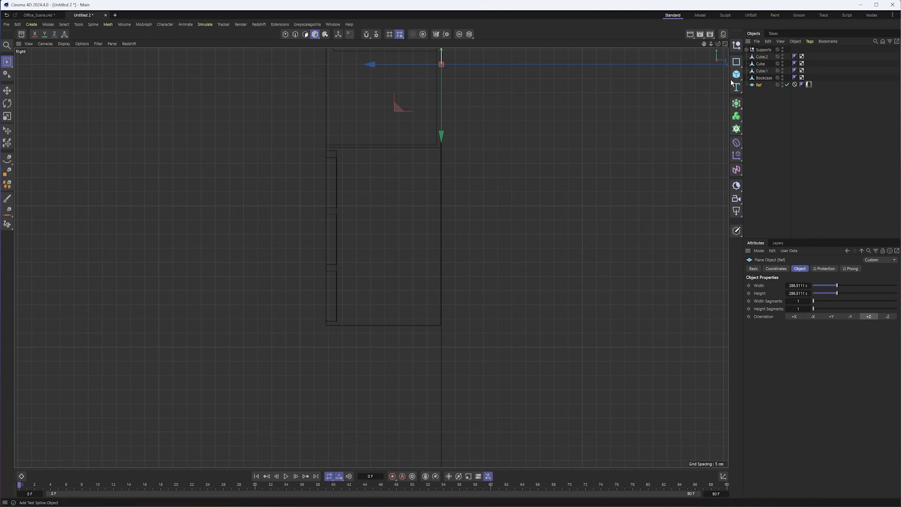
{"action": "left_click", "coordinate": [736, 62]}
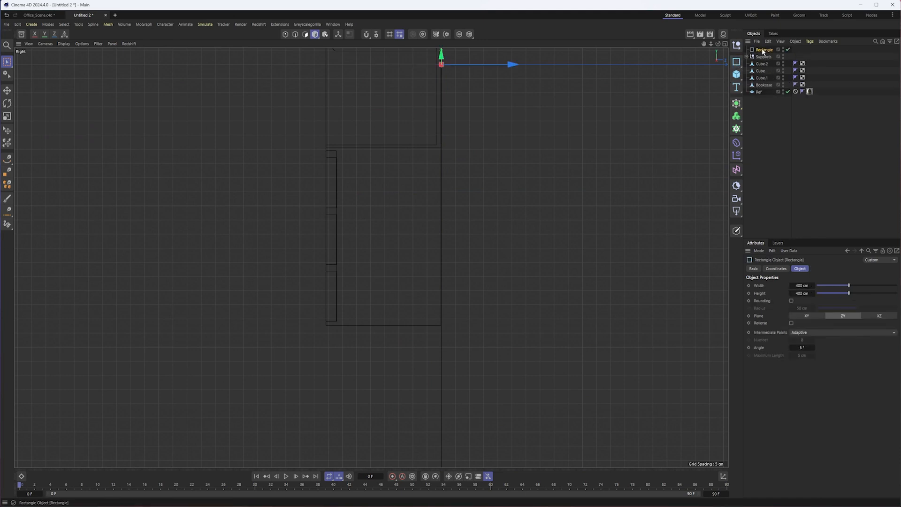
{"action": "scroll", "coordinate": [472, 125], "scroll_direction": "down", "scroll_amount": 4}
{"action": "middle_click_drag", "start_coordinate": [487, 116], "coordinate": [407, 189], "text": "alt"}
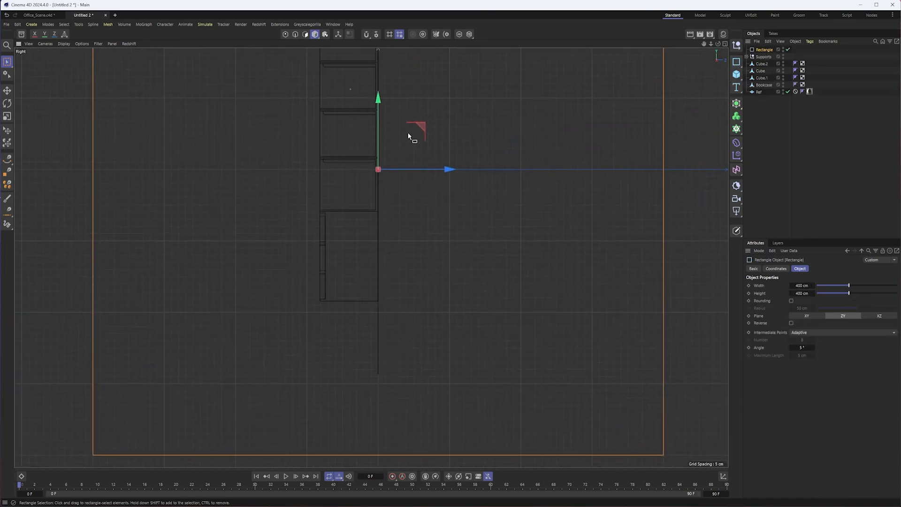
- Scale the rectangle down, move it directly beneath the bookcase's underside and make it an editable spline
{"action": "key", "text": "t"}
{"action": "left_click_drag", "start_coordinate": [443, 117], "coordinate": [207, 214]}
{"action": "key", "text": "e"}
{"action": "left_click_drag", "start_coordinate": [422, 132], "coordinate": [394, 284]}
{"action": "scroll", "coordinate": [371, 287], "scroll_direction": "up", "scroll_amount": 5}
{"action": "scroll", "coordinate": [364, 294], "scroll_direction": "up", "scroll_amount": 3}
{"action": "left_click_drag", "start_coordinate": [345, 311], "coordinate": [346, 312]}
{"action": "key", "text": "c"}
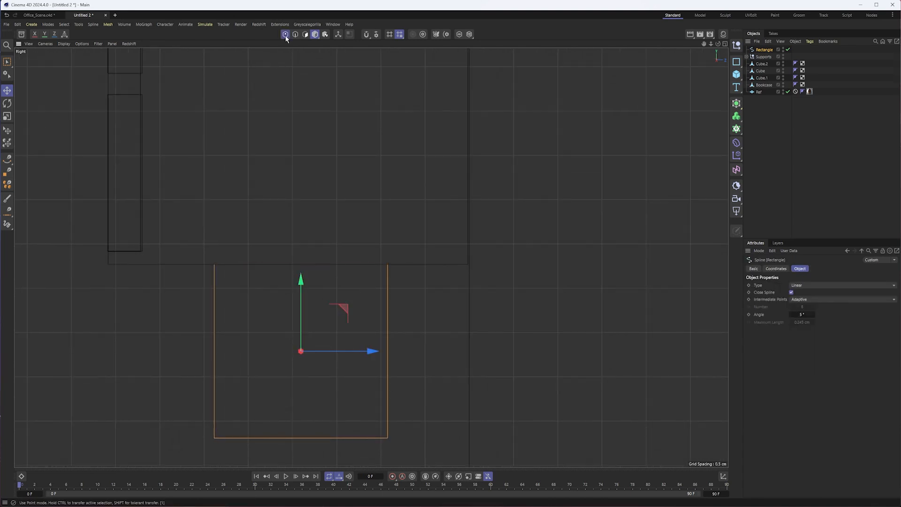
- Move the rectangle's front and rear points outward so its width spans the bookcase's full depth
{"action": "left_click", "coordinate": [285, 34]}
{"action": "scroll", "coordinate": [315, 220], "scroll_direction": "down", "scroll_amount": 2}
{"action": "middle_click_drag", "start_coordinate": [315, 220], "coordinate": [332, 215], "text": "alt"}
{"action": "left_click_drag", "start_coordinate": [6, 62], "coordinate": [34, 83]}
{"action": "left_click_drag", "start_coordinate": [234, 214], "coordinate": [241, 318]}
{"action": "left_click_drag", "start_coordinate": [370, 241], "coordinate": [415, 392]}
{"action": "left_click_drag", "start_coordinate": [430, 309], "coordinate": [488, 310]}
{"action": "scroll", "coordinate": [466, 261], "scroll_direction": "up", "scroll_amount": 10}
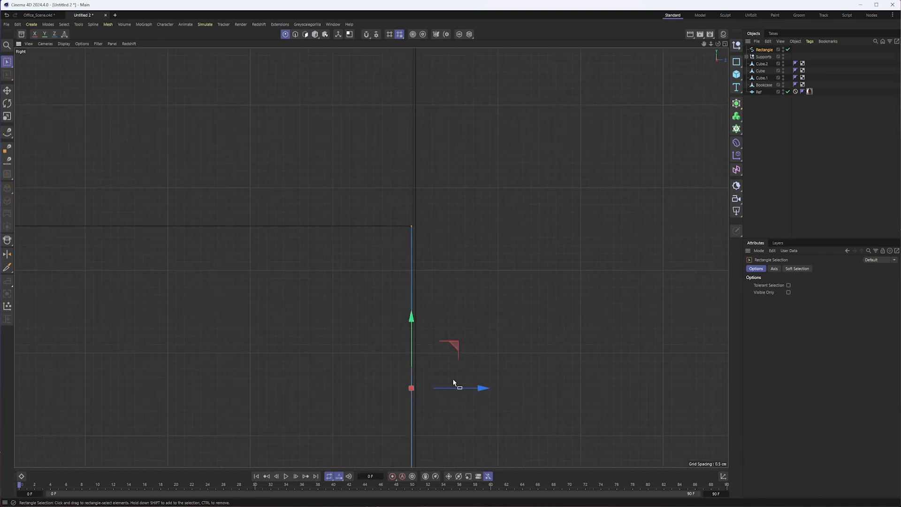
{"action": "scroll", "coordinate": [450, 383], "scroll_direction": "down", "scroll_amount": 10}
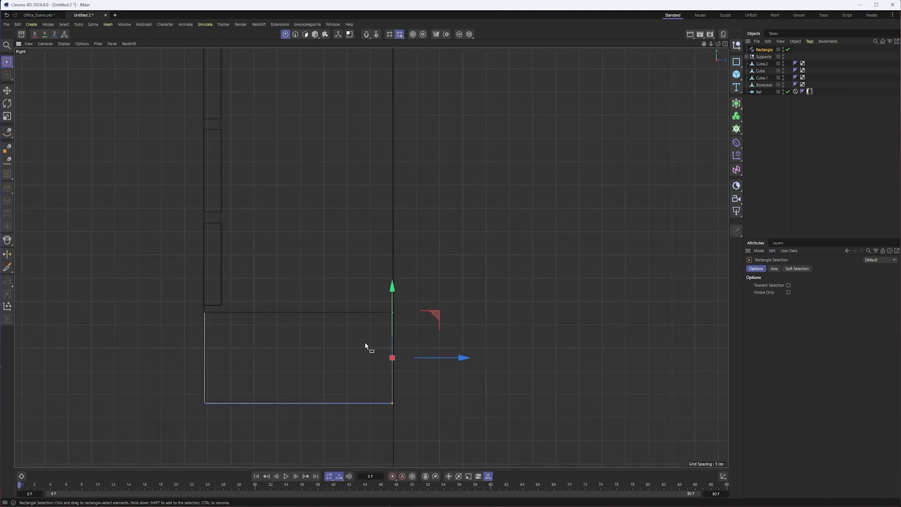
- In the front view, select the rectangle's bottom points and raise them toward the foot of the reference legs
{"action": "key", "text": "F4"}
{"action": "scroll", "coordinate": [373, 350], "scroll_direction": "down", "scroll_amount": 5}
{"action": "scroll", "coordinate": [439, 282], "scroll_direction": "up", "scroll_amount": 2}
{"action": "scroll", "coordinate": [437, 272], "scroll_direction": "up", "scroll_amount": 4}
{"action": "left_click_drag", "start_coordinate": [317, 369], "coordinate": [415, 408]}
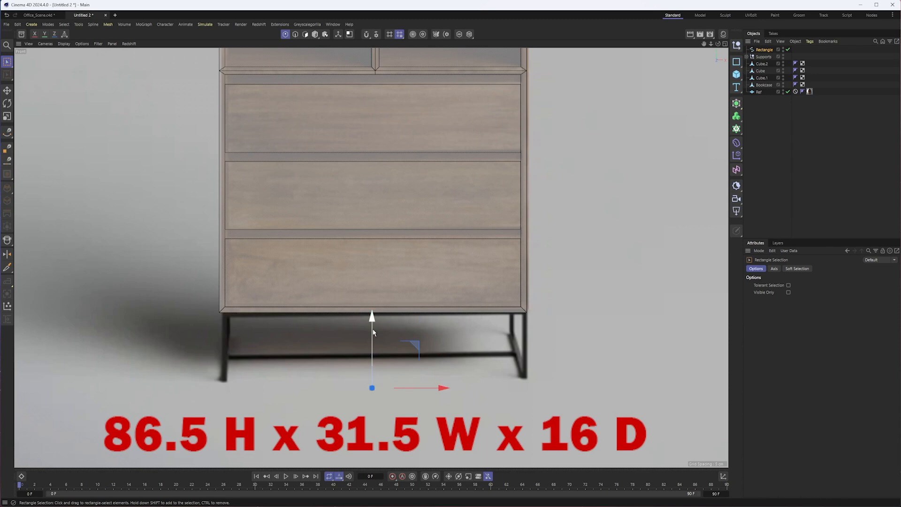
{"action": "left_click_drag", "start_coordinate": [369, 332], "coordinate": [370, 325]}
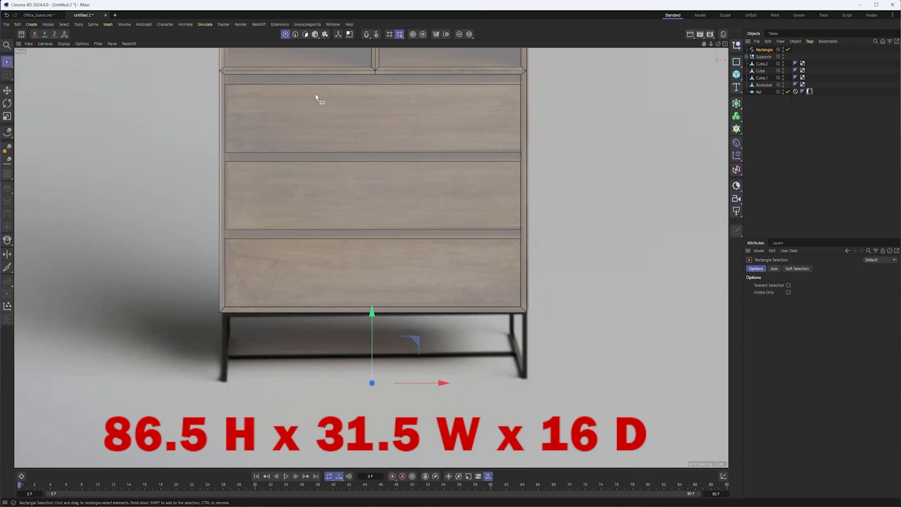
- Move the whole rectangle spline sideways to the bookcase's left outer edge
{"action": "left_click", "coordinate": [315, 34]}
{"action": "left_click_drag", "start_coordinate": [430, 359], "coordinate": [288, 351]}
{"action": "middle_click_drag", "start_coordinate": [214, 310], "coordinate": [252, 304], "text": "alt"}
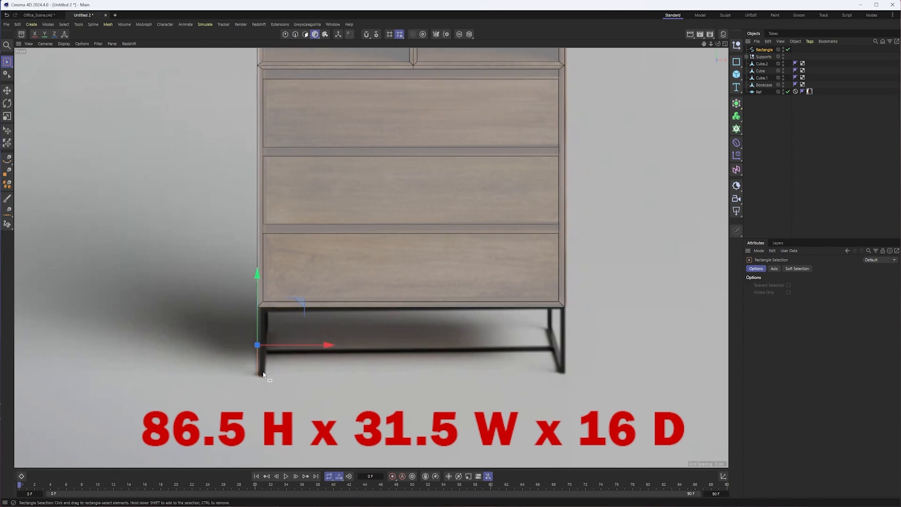
{"action": "right_click_drag", "start_coordinate": [262, 372], "coordinate": [292, 364], "text": "alt"}
- Raise the rectangle's bottom points slightly to meet the reference leg's foot, and return to whole-object editing
{"action": "left_click", "coordinate": [285, 35]}
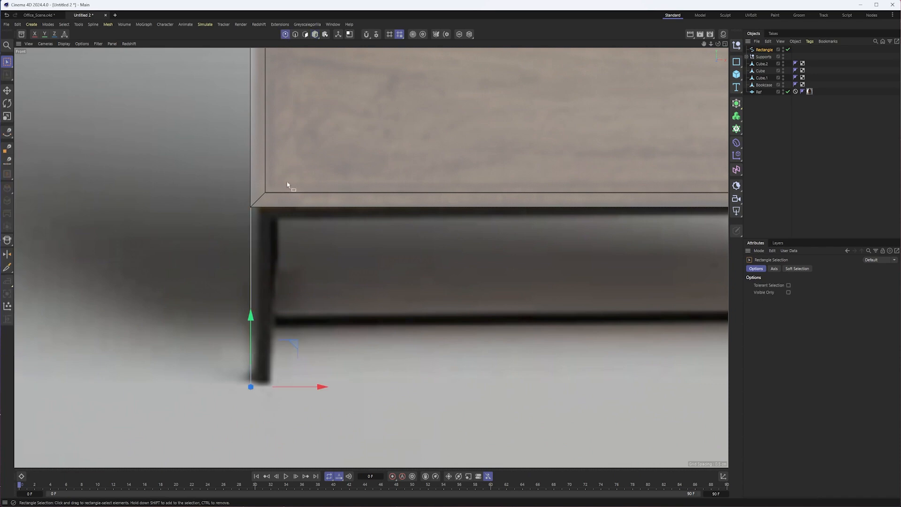
{"action": "left_click_drag", "start_coordinate": [247, 336], "coordinate": [251, 334]}
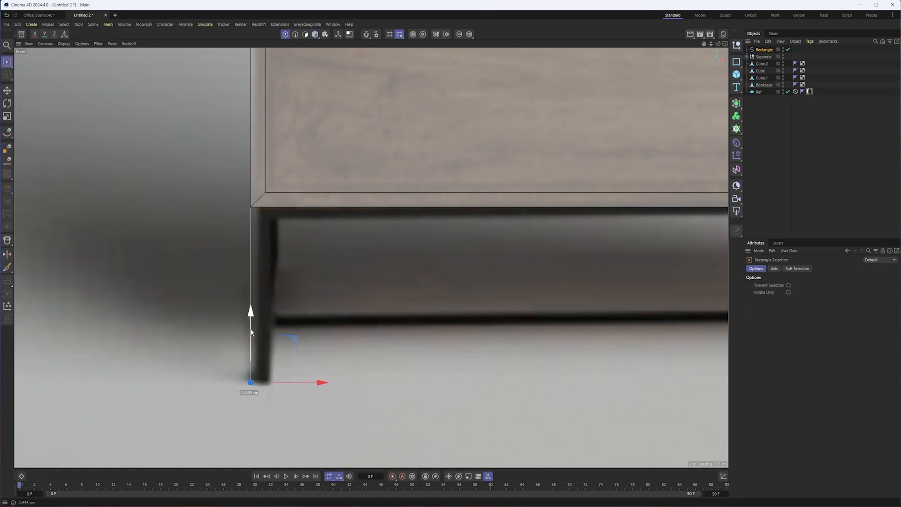
{"action": "right_click_drag", "start_coordinate": [347, 345], "coordinate": [331, 325], "text": "alt"}
{"action": "left_click", "coordinate": [316, 36]}
- In the perspective view, add a Sweep generator as the parent of the rectangle spline
{"action": "key", "text": "F1"}
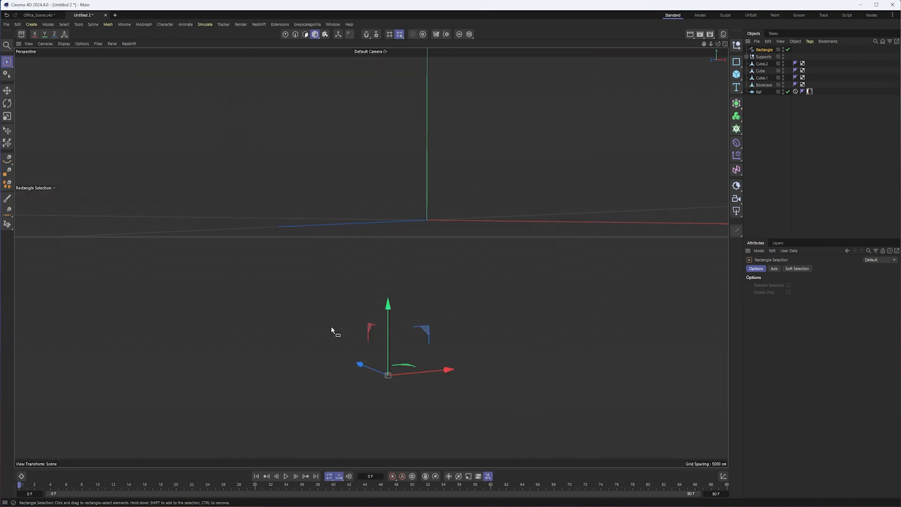
{"action": "left_click_drag", "start_coordinate": [382, 396], "coordinate": [455, 379], "text": "alt"}
{"action": "right_click_drag", "start_coordinate": [456, 379], "coordinate": [454, 343], "text": "alt"}
{"action": "left_click_drag", "start_coordinate": [422, 351], "coordinate": [410, 351], "text": "alt"}
{"action": "right_click_drag", "start_coordinate": [410, 351], "coordinate": [443, 345], "text": "alt"}
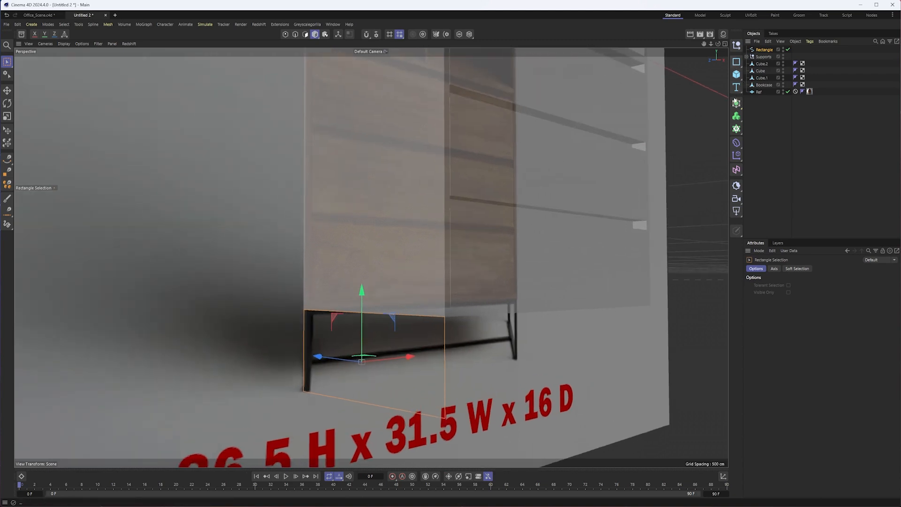
{"action": "left_click", "coordinate": [735, 102]}
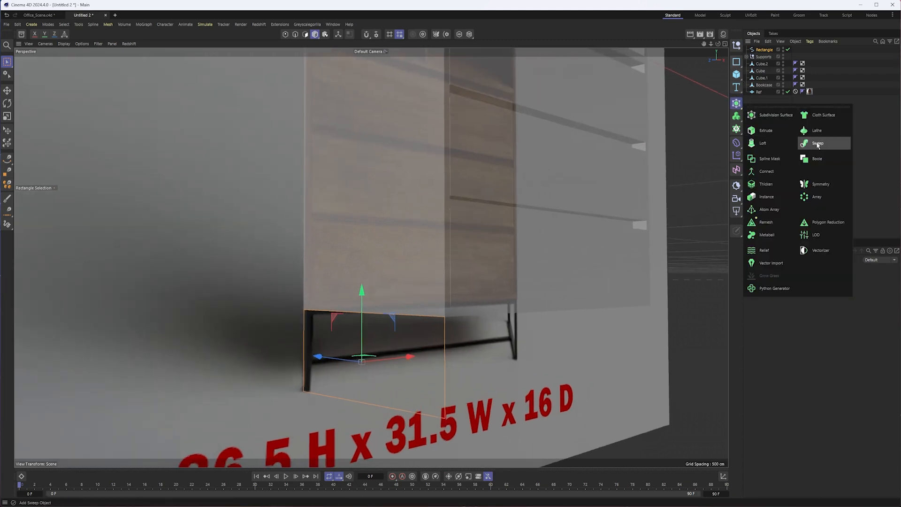
{"action": "left_click", "coordinate": [814, 143]}
{"action": "left_click_drag", "start_coordinate": [764, 53], "coordinate": [762, 49]}
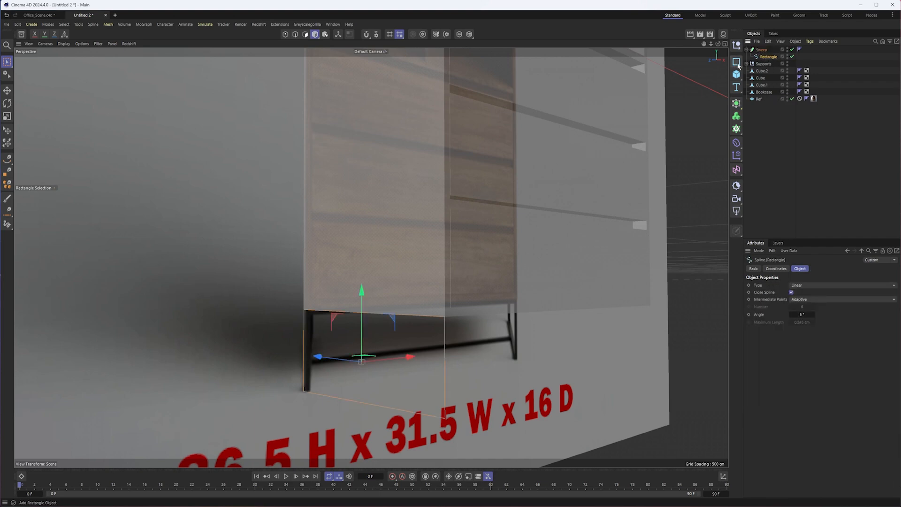
- Add a second rectangle as the sweep's profile above the path spline and set its width and height to 1 cm
{"action": "left_click", "coordinate": [737, 63]}
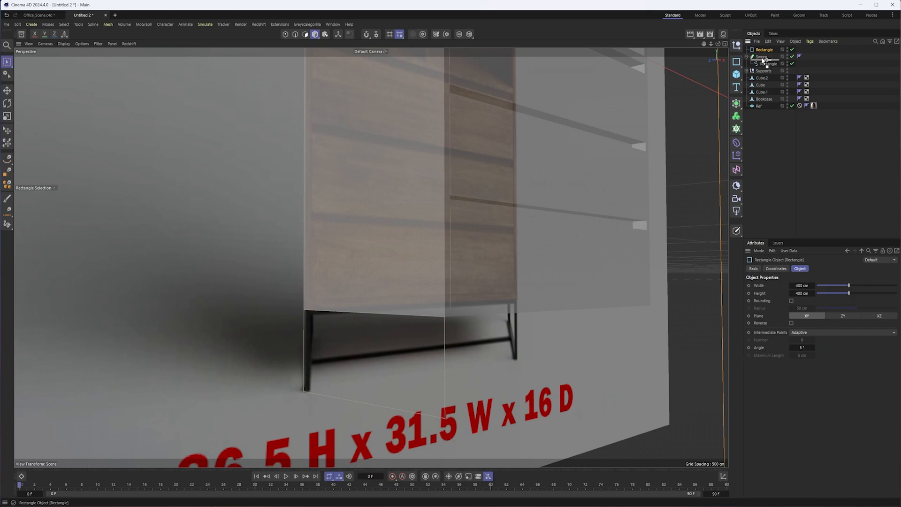
{"action": "left_click_drag", "start_coordinate": [763, 59], "coordinate": [763, 59]}
{"action": "scroll", "coordinate": [550, 227], "scroll_direction": "down", "scroll_amount": 5}
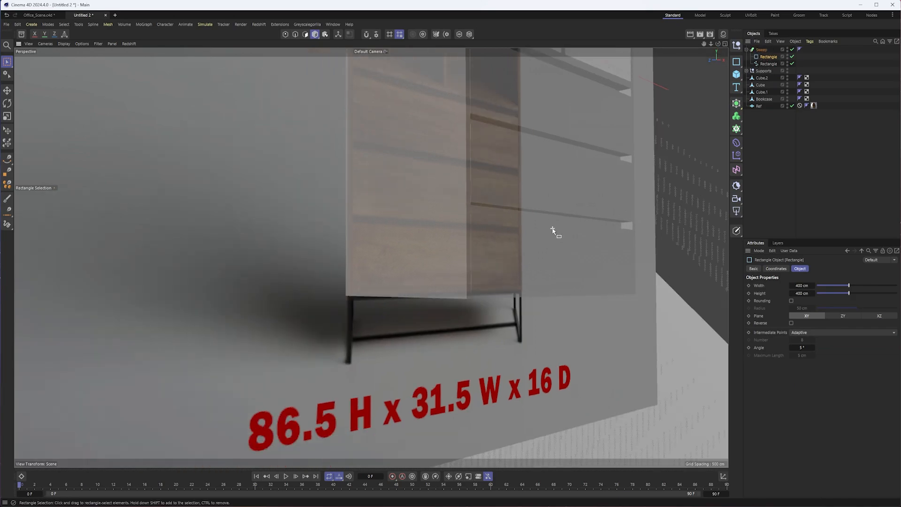
{"action": "left_click_drag", "start_coordinate": [586, 230], "coordinate": [436, 237], "text": "alt"}
{"action": "right_click_drag", "start_coordinate": [370, 257], "coordinate": [369, 304], "text": "alt"}
{"action": "mouse_move", "coordinate": [452, 308]}
{"action": "left_mouse_down", "text": "alt"}
{"action": "mouse_move", "coordinate": [379, 319]}
{"action": "mouse_move", "coordinate": [452, 316]}
{"action": "left_mouse_up", "text": "alt"}
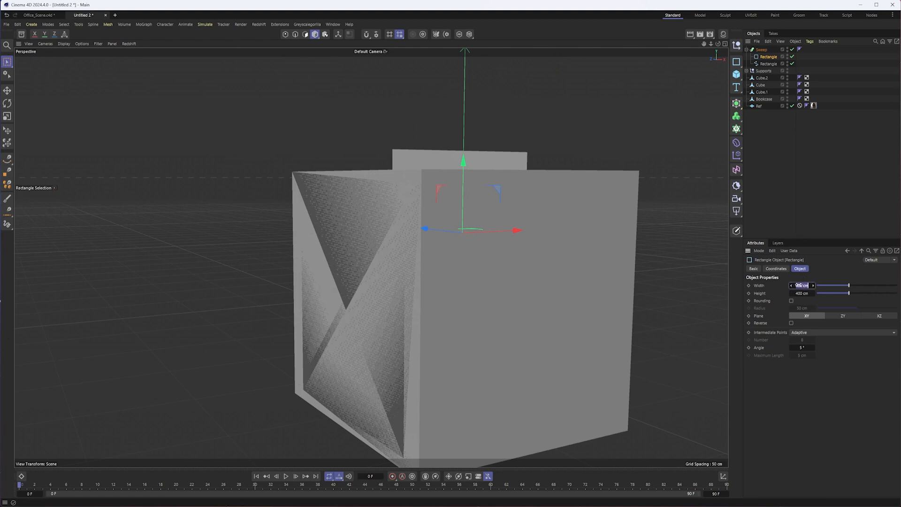
{"action": "left_click", "coordinate": [806, 293]}
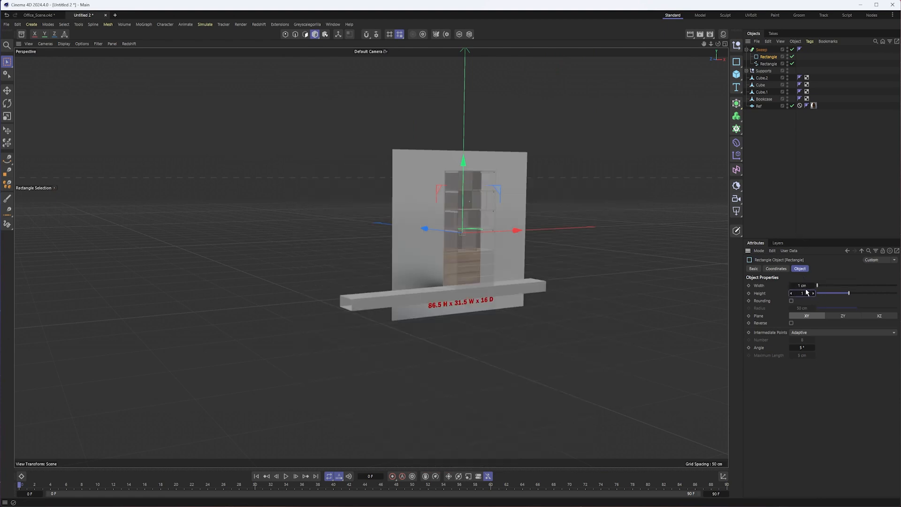
{"action": "type", "text": "1"}
{"action": "key", "text": "Return"}
- Examine how the swept leg frame fits against the bookcase's bottom corner and the reference leg
{"action": "scroll", "coordinate": [432, 295], "scroll_direction": "up", "scroll_amount": 15}
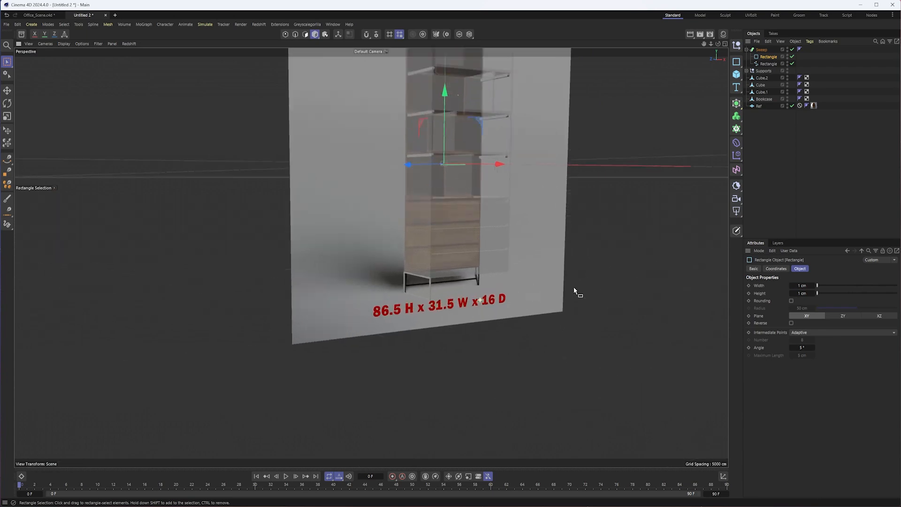
{"action": "scroll", "coordinate": [524, 297], "scroll_direction": "up", "scroll_amount": 10}
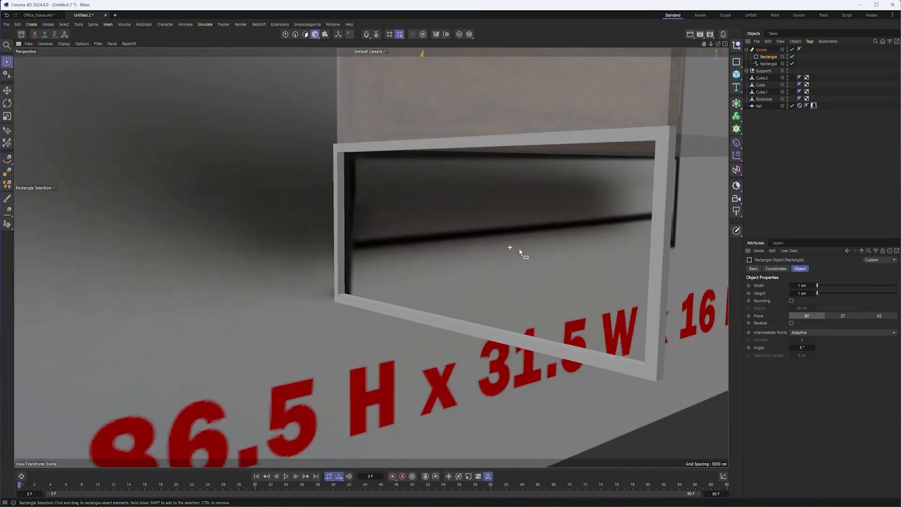
{"action": "left_click_drag", "start_coordinate": [520, 250], "coordinate": [473, 252], "text": "alt"}
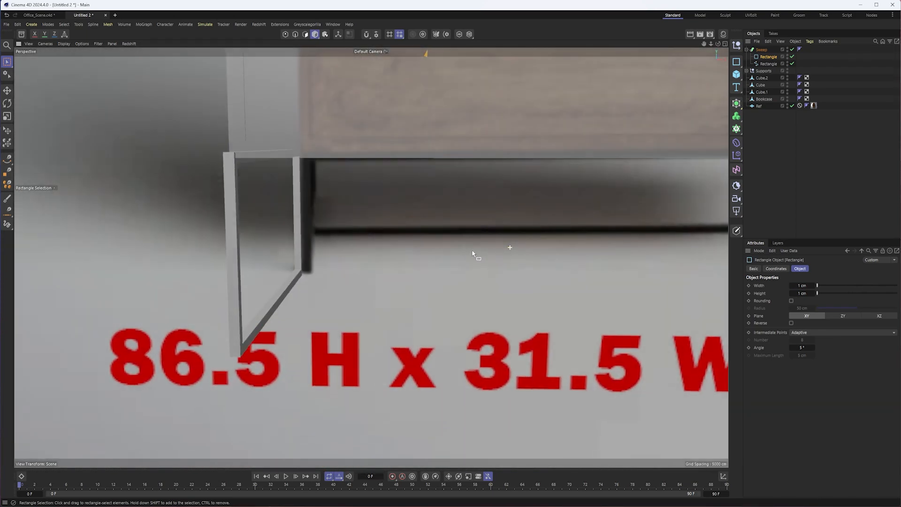
{"action": "middle_click_drag", "start_coordinate": [422, 244], "coordinate": [490, 279], "text": "alt"}
{"action": "left_click_drag", "start_coordinate": [491, 278], "coordinate": [431, 258], "text": "alt"}
{"action": "right_click_drag", "start_coordinate": [422, 247], "coordinate": [437, 244], "text": "alt"}
{"action": "middle_click_drag", "start_coordinate": [437, 245], "coordinate": [447, 294], "text": "alt"}
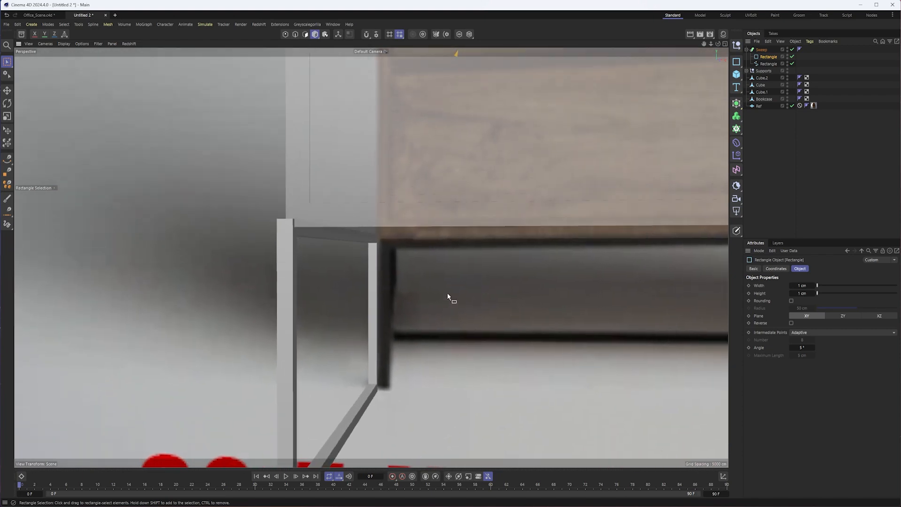
{"action": "left_click_drag", "start_coordinate": [447, 295], "coordinate": [405, 282], "text": "alt"}
{"action": "middle_click_drag", "start_coordinate": [374, 283], "coordinate": [431, 284], "text": "alt"}
{"action": "left_click_drag", "start_coordinate": [430, 287], "coordinate": [404, 314], "text": "alt"}
{"action": "left_click_drag", "start_coordinate": [233, 252], "coordinate": [273, 258], "text": "alt"}
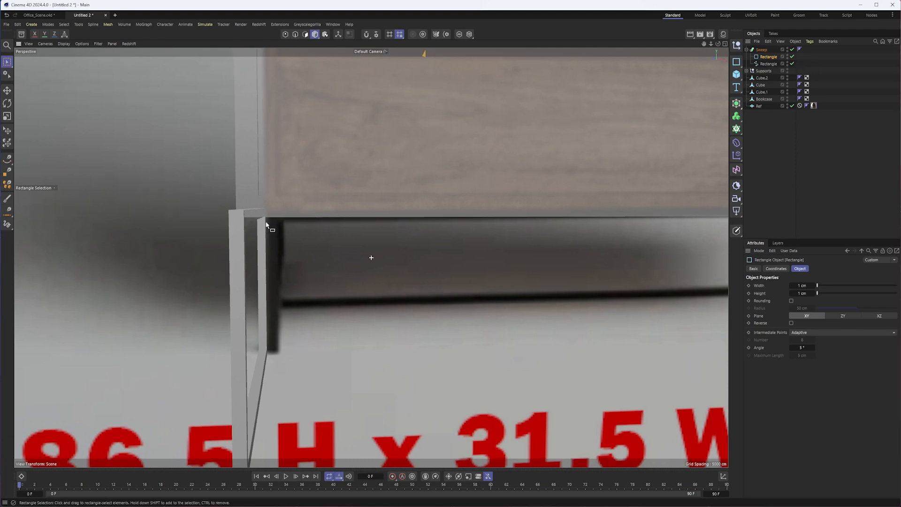
{"action": "middle_click_drag", "start_coordinate": [264, 224], "coordinate": [299, 206], "text": "alt"}
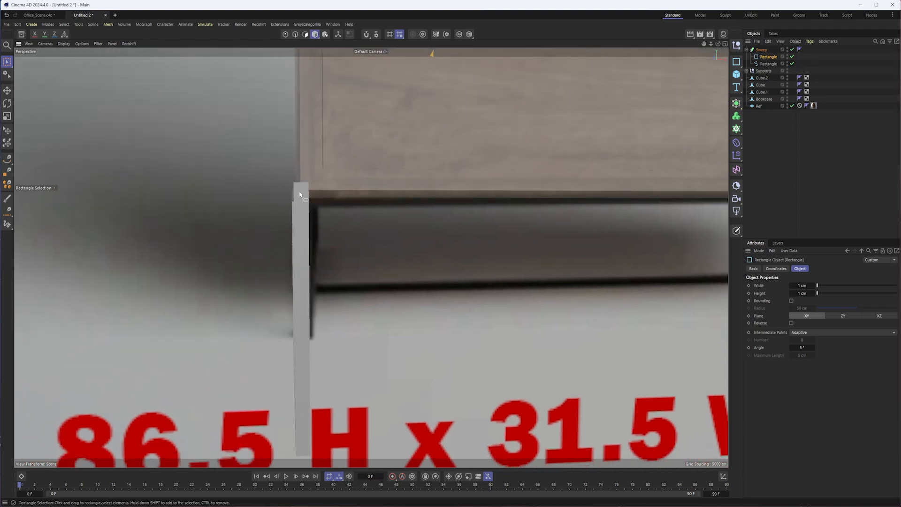
- In the right view, select the path spline's top points and lower them slightly so the frame sits under the bookcase
{"action": "left_click", "coordinate": [761, 64]}
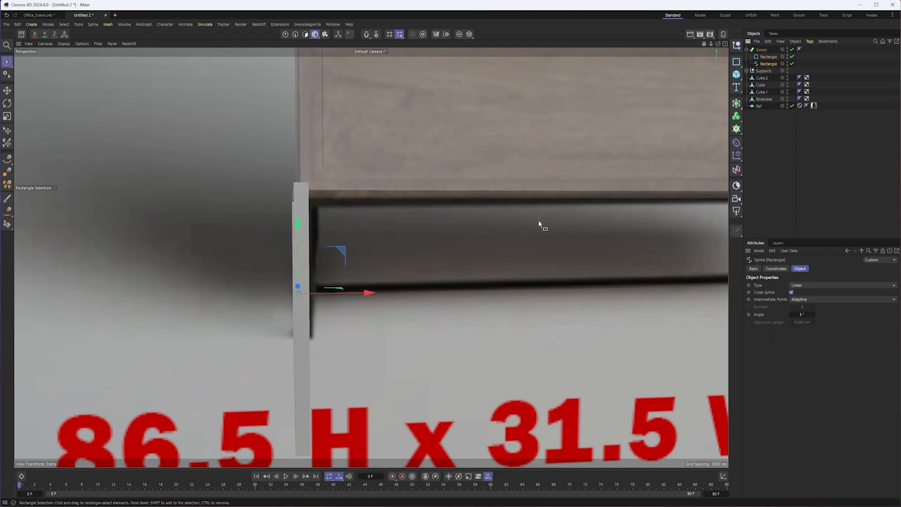
{"action": "key", "text": "F3"}
{"action": "scroll", "coordinate": [309, 359], "scroll_direction": "up", "scroll_amount": 3}
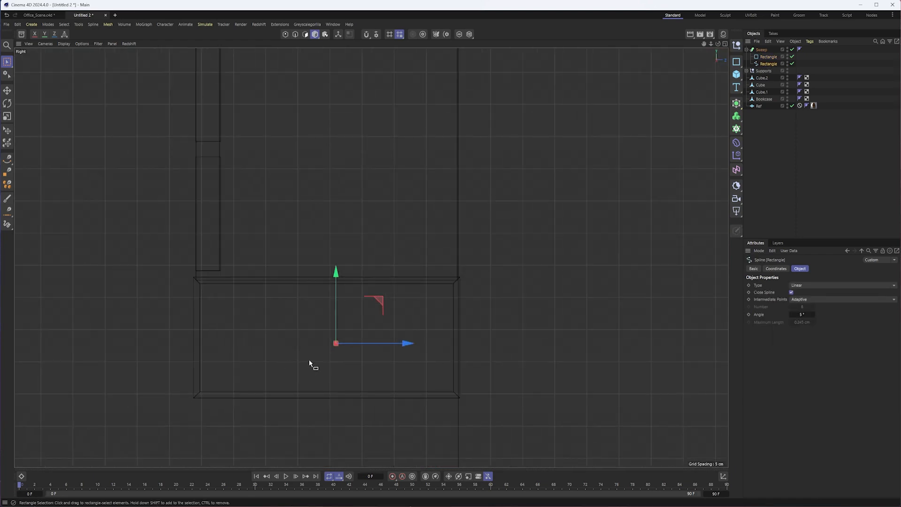
{"action": "left_click", "coordinate": [285, 35]}
{"action": "left_click_drag", "start_coordinate": [139, 211], "coordinate": [553, 290]}
{"action": "scroll", "coordinate": [369, 275], "scroll_direction": "up", "scroll_amount": 2}
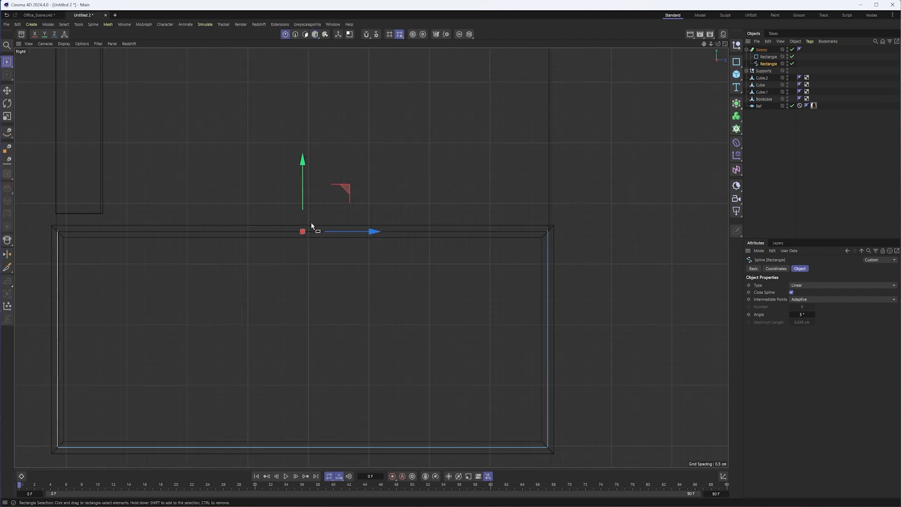
{"action": "left_click_drag", "start_coordinate": [305, 166], "coordinate": [303, 178]}
- Move the path spline's points at both depth ends slightly inward so the frame stays within the bookcase's depth
{"action": "left_click_drag", "start_coordinate": [32, 210], "coordinate": [123, 449]}
{"action": "left_click_drag", "start_coordinate": [123, 345], "coordinate": [126, 346]}
{"action": "left_click_drag", "start_coordinate": [506, 203], "coordinate": [647, 482]}
{"action": "left_click_drag", "start_coordinate": [593, 346], "coordinate": [590, 345]}
- In the perspective view, return to whole-object editing and shift the path spline sideways to line up with the bookcase's outer edge
{"action": "key", "text": "F1"}
{"action": "mouse_move", "coordinate": [362, 314]}
{"action": "left_mouse_down", "text": "alt"}
{"action": "mouse_move", "coordinate": [396, 322]}
{"action": "mouse_move", "coordinate": [361, 315]}
{"action": "left_mouse_up", "text": "alt"}
{"action": "middle_click_drag", "start_coordinate": [362, 315], "coordinate": [349, 275], "text": "alt"}
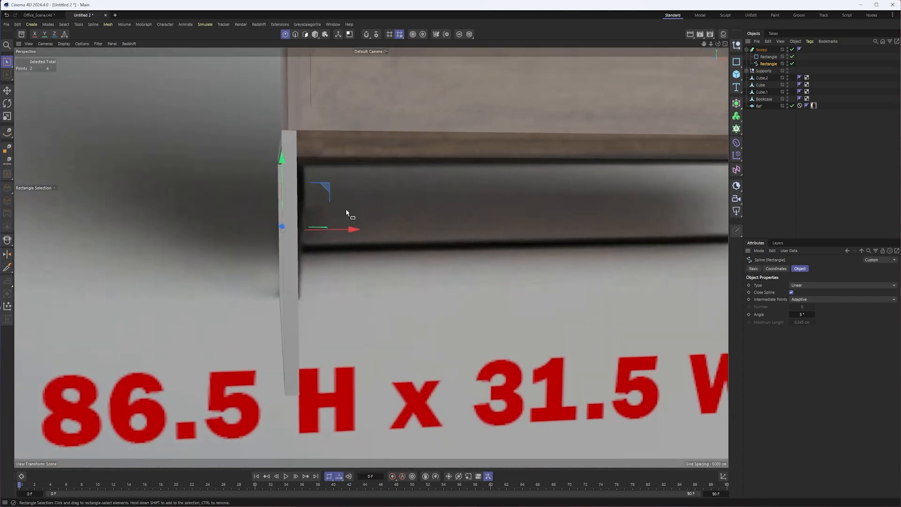
{"action": "left_click", "coordinate": [316, 35]}
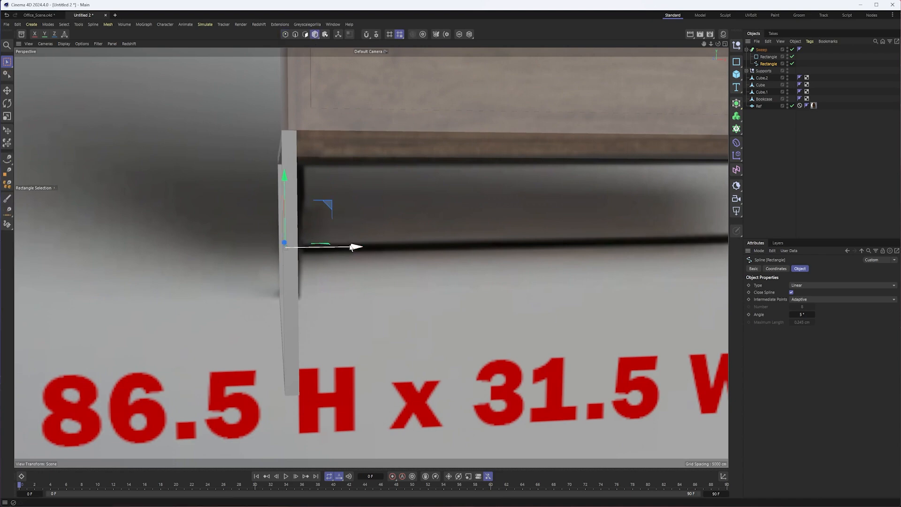
{"action": "left_click_drag", "start_coordinate": [356, 247], "coordinate": [392, 243]}
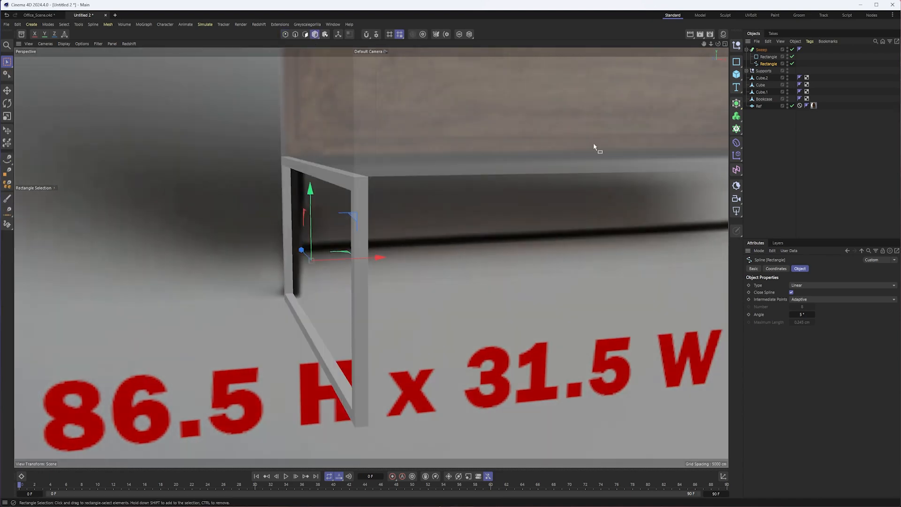
- Turn on rounding for the sweep's profile rectangle and set its radius to 0.1 cm
{"action": "left_click", "coordinate": [762, 58]}
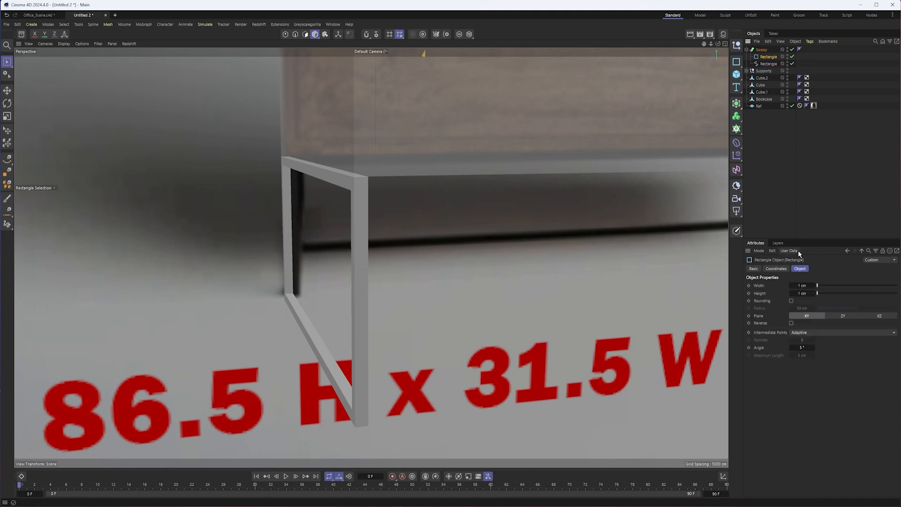
{"action": "left_click", "coordinate": [791, 300]}
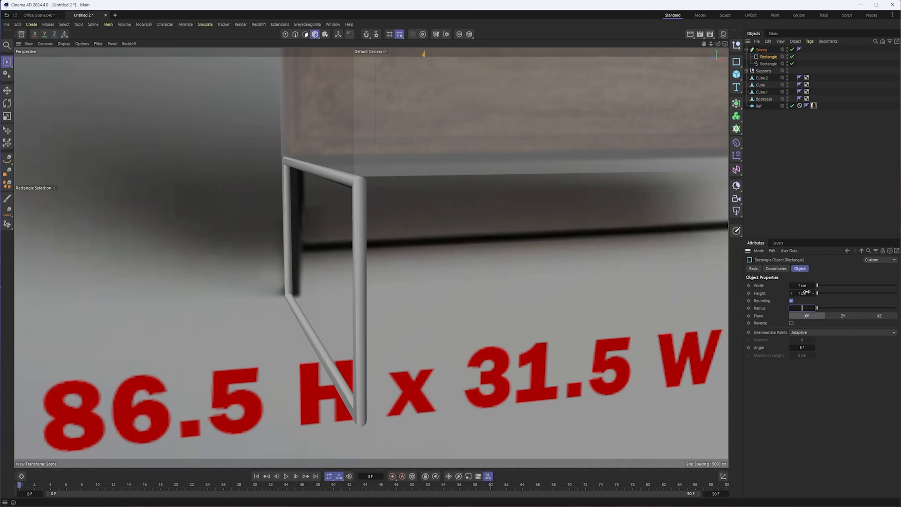
{"action": "type", "text": "0.1"}
{"action": "key", "text": "Return"}
- Select the Sweep leg frame, collapse its hierarchy and create an Instance of it
{"action": "left_click_drag", "start_coordinate": [342, 290], "coordinate": [412, 265], "text": "alt"}
{"action": "left_click_drag", "start_coordinate": [464, 252], "coordinate": [387, 281], "text": "alt"}
{"action": "key", "text": "e"}
{"action": "left_click", "coordinate": [251, 317]}
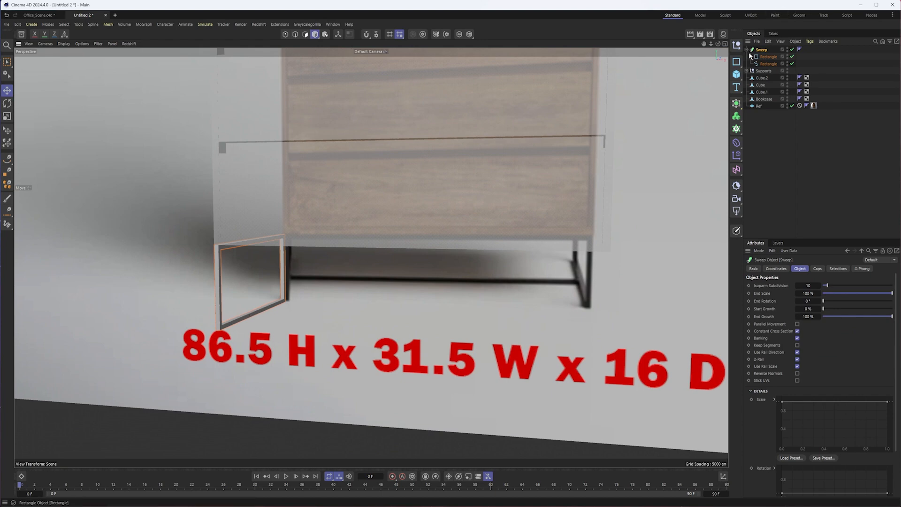
{"action": "left_click", "coordinate": [747, 49]}
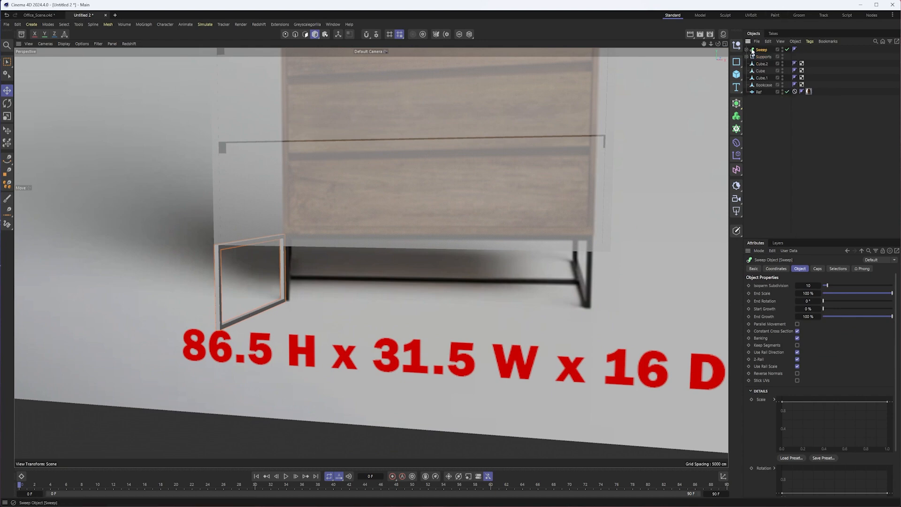
{"action": "left_click", "coordinate": [736, 104]}
{"action": "left_click", "coordinate": [773, 164]}
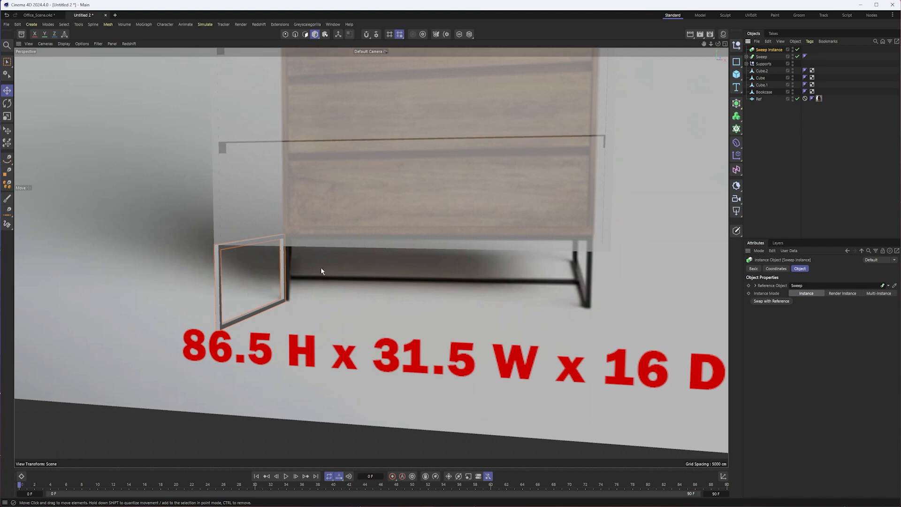
- Centre the Sweep's axis on its path spline with Center Parent To, and select the Sweep to check it
{"action": "right_click_drag", "start_coordinate": [467, 229], "coordinate": [416, 225], "text": "alt"}
{"action": "middle_click_drag", "start_coordinate": [416, 225], "coordinate": [398, 372], "text": "alt"}
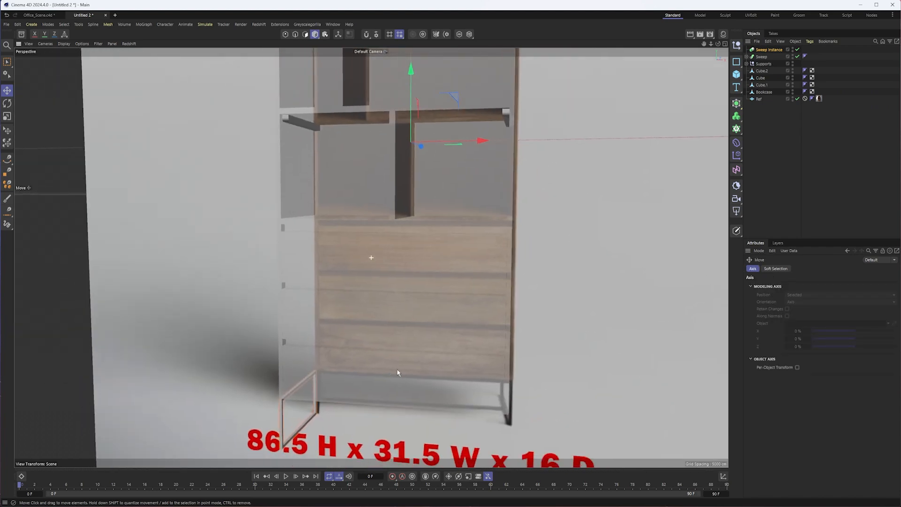
{"action": "right_click_drag", "start_coordinate": [398, 372], "coordinate": [385, 370], "text": "alt"}
{"action": "left_click", "coordinate": [746, 57]}
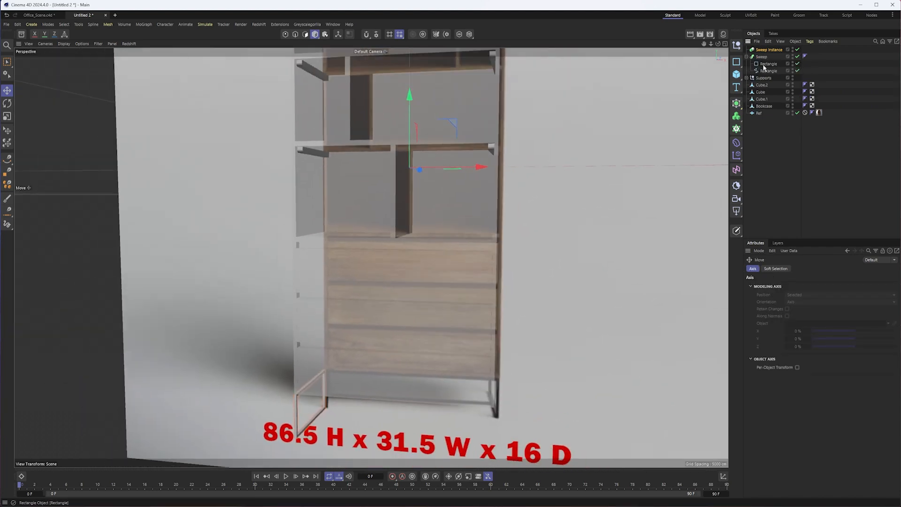
{"action": "left_click", "coordinate": [768, 71]}
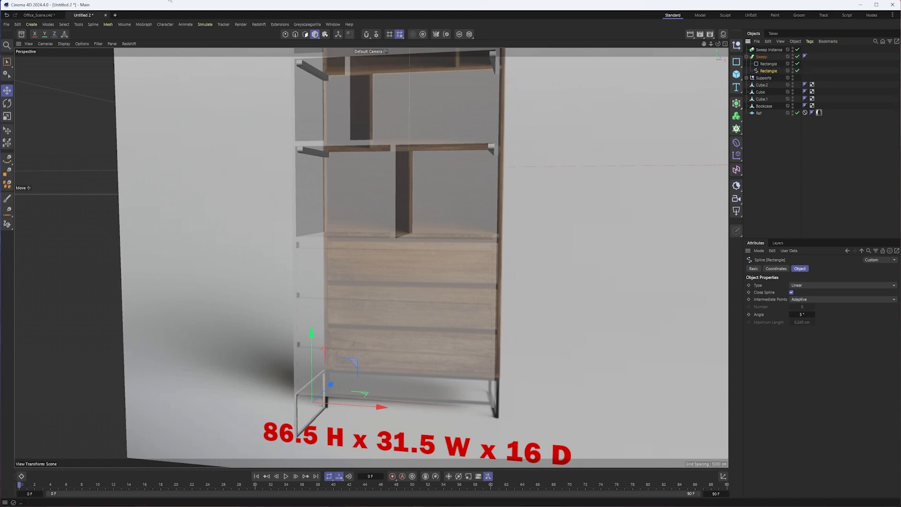
{"action": "left_click", "coordinate": [83, 24]}
{"action": "mouse_move", "coordinate": [117, 145]}
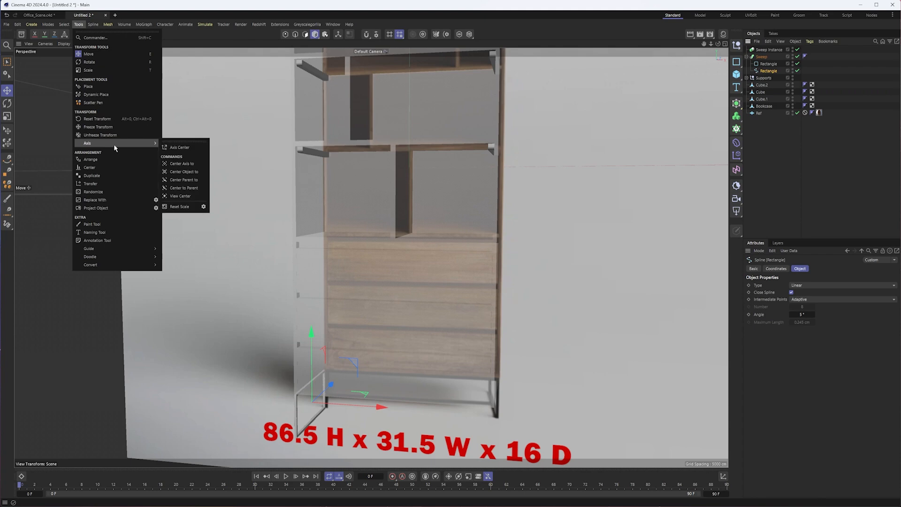
{"action": "left_click", "coordinate": [194, 182]}
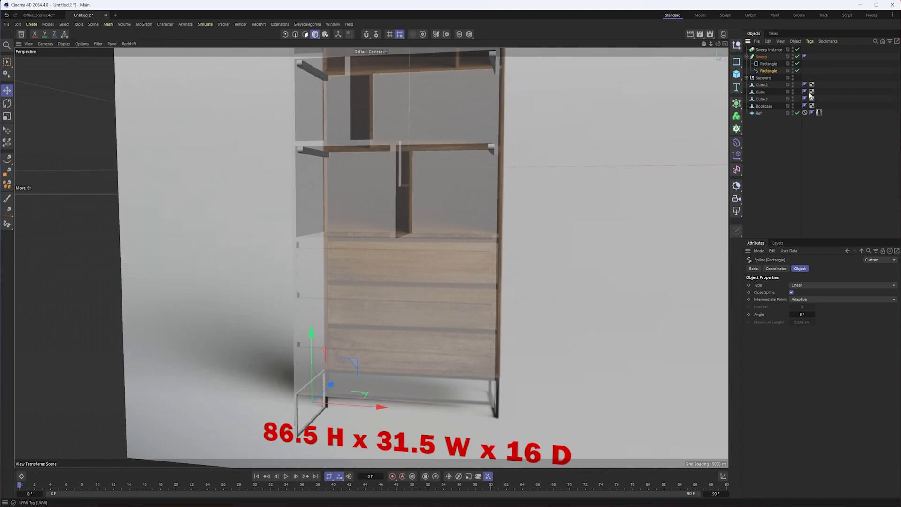
{"action": "left_click", "coordinate": [761, 57]}
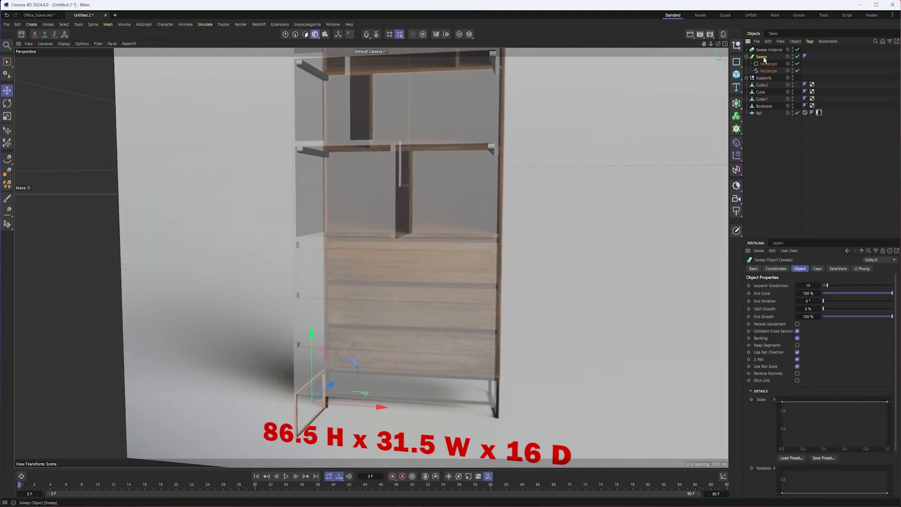
- Move the Sweep instance to the bookcase's opposite bottom corner, near the other reference leg
{"action": "left_click", "coordinate": [769, 50]}
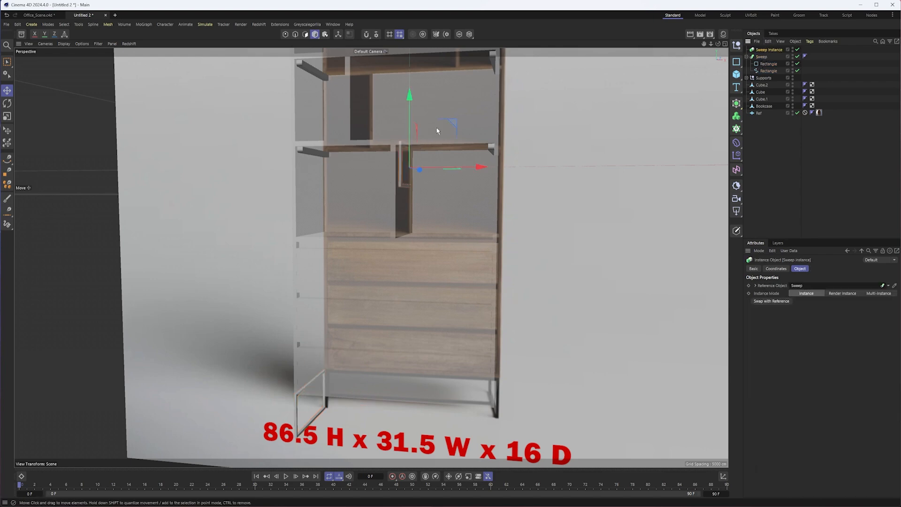
{"action": "left_click_drag", "start_coordinate": [454, 125], "coordinate": [542, 383]}
{"action": "middle_click_drag", "start_coordinate": [516, 394], "coordinate": [460, 325], "text": "alt"}
{"action": "mouse_move", "coordinate": [459, 325]}
{"action": "left_mouse_down", "text": "alt"}
{"action": "mouse_move", "coordinate": [448, 329]}
{"action": "mouse_move", "coordinate": [474, 319]}
{"action": "left_mouse_up", "text": "alt"}
- In the right view, shift the Sweep instance in height and depth to align it with the original leg frame
{"action": "key", "text": "F4"}
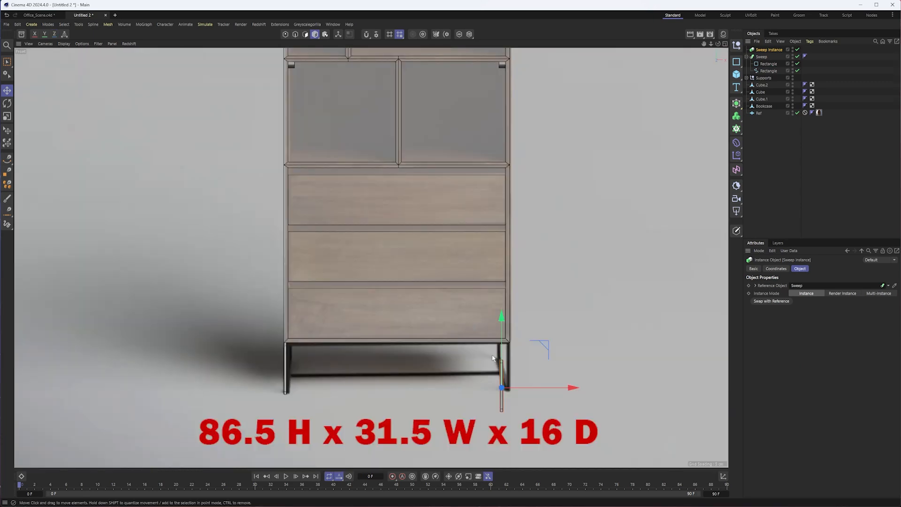
{"action": "key", "text": "F3"}
{"action": "scroll", "coordinate": [493, 352], "scroll_direction": "down", "scroll_amount": 3}
{"action": "mouse_move", "coordinate": [583, 359]}
{"action": "left_mouse_down"}
{"action": "mouse_move", "coordinate": [429, 334]}
{"action": "mouse_move", "coordinate": [426, 316]}
{"action": "mouse_move", "coordinate": [440, 312]}
{"action": "mouse_move", "coordinate": [421, 314]}
{"action": "left_mouse_up"}
{"action": "scroll", "coordinate": [422, 313], "scroll_direction": "up", "scroll_amount": 5}
{"action": "left_click_drag", "start_coordinate": [347, 352], "coordinate": [394, 363]}
{"action": "scroll", "coordinate": [426, 337], "scroll_direction": "down", "scroll_amount": 5}
{"action": "scroll", "coordinate": [420, 339], "scroll_direction": "up", "scroll_amount": 3}
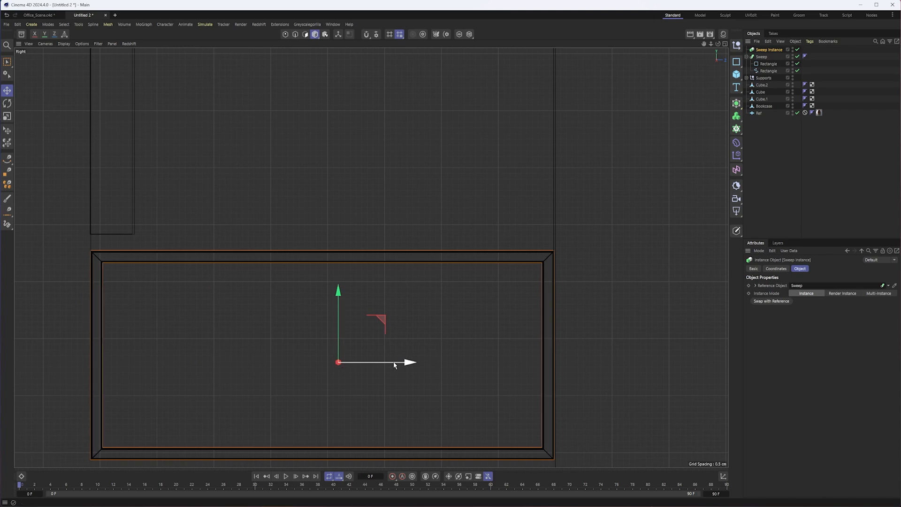
{"action": "key", "text": "F1"}
{"action": "mouse_move", "coordinate": [360, 322]}
{"action": "left_mouse_down", "text": "alt"}
{"action": "mouse_move", "coordinate": [394, 315]}
{"action": "mouse_move", "coordinate": [410, 297]}
{"action": "left_mouse_up", "text": "alt"}
{"action": "left_click_drag", "start_coordinate": [335, 324], "coordinate": [313, 342], "text": "alt"}
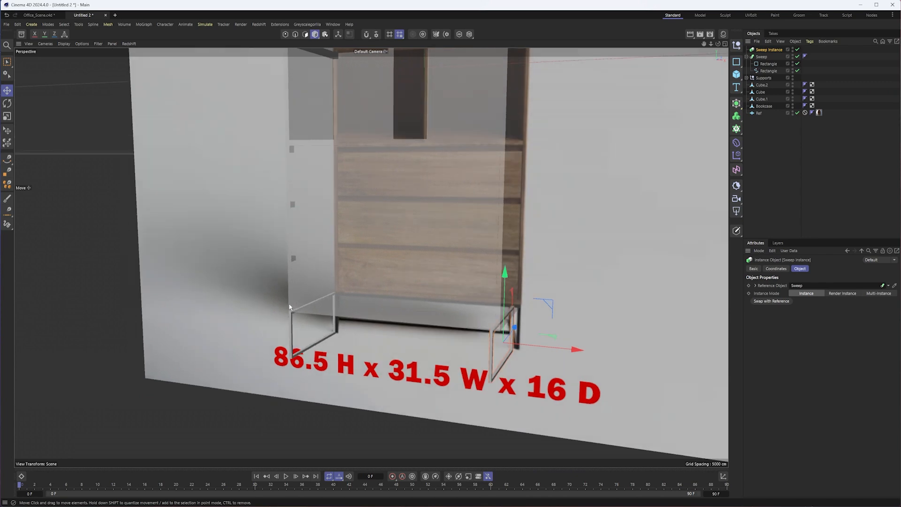
- Add a Rectangle spline, make it editable and turn off its Close Spline option
{"action": "left_click_drag", "start_coordinate": [462, 336], "coordinate": [453, 343], "text": "alt"}
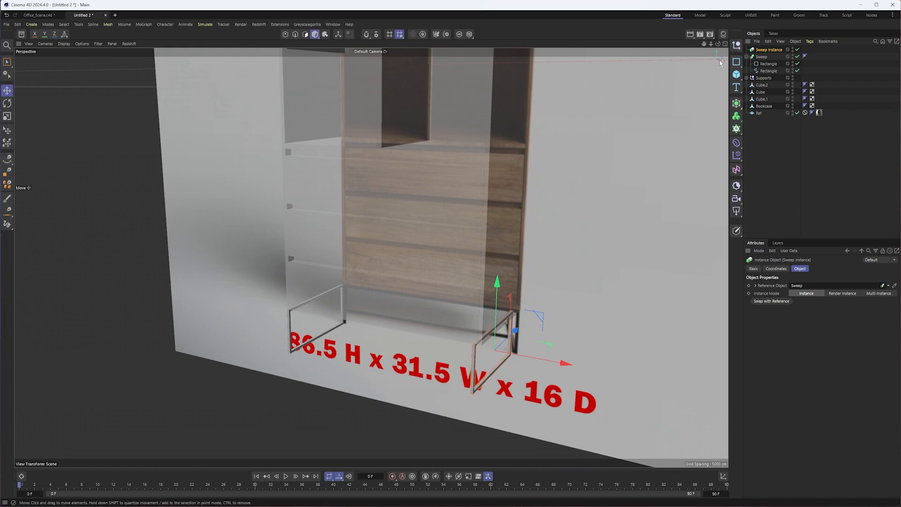
{"action": "left_click", "coordinate": [736, 62]}
{"action": "right_click_drag", "start_coordinate": [491, 223], "coordinate": [417, 227], "text": "alt"}
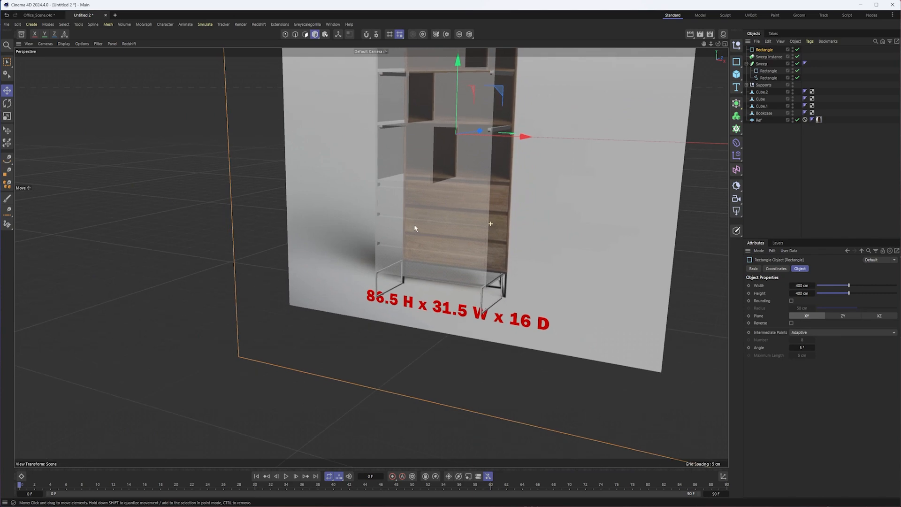
{"action": "middle_click_drag", "start_coordinate": [416, 227], "coordinate": [365, 247], "text": "alt"}
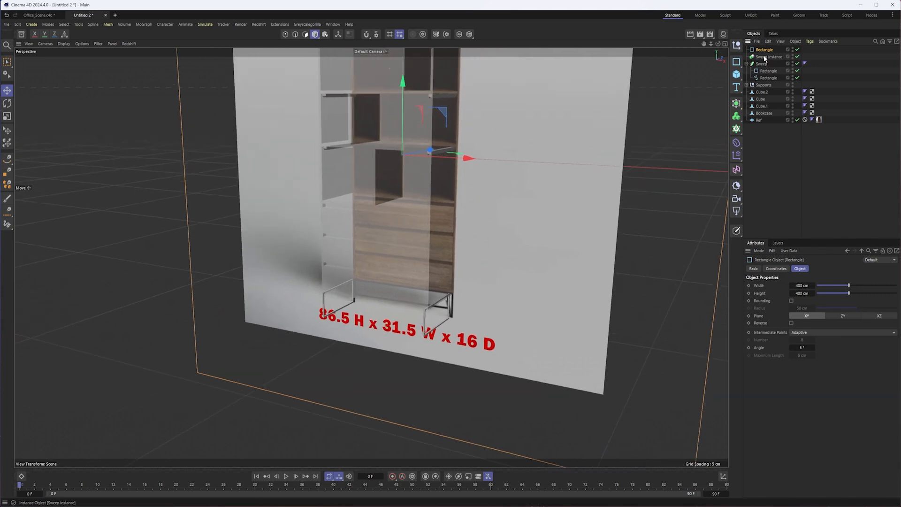
{"action": "scroll", "coordinate": [496, 225], "scroll_direction": "down", "scroll_amount": 3}
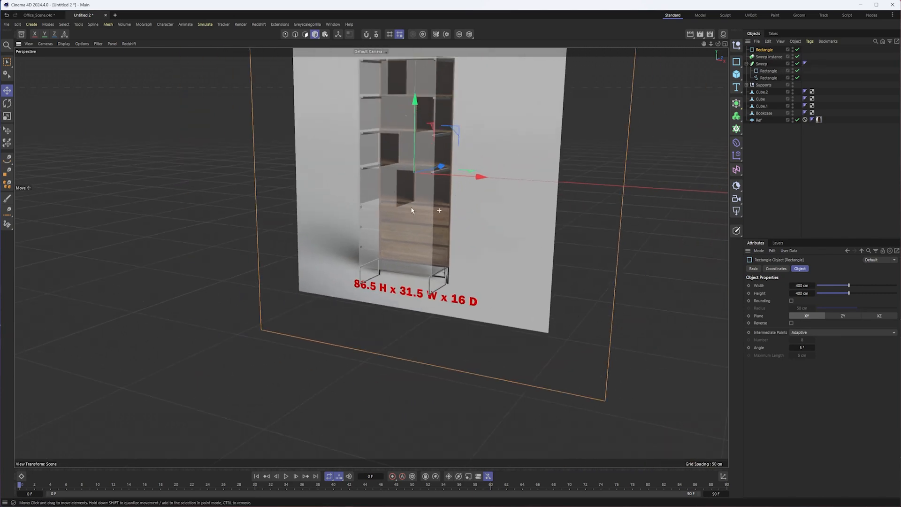
{"action": "key", "text": "c"}
{"action": "key", "text": "o"}
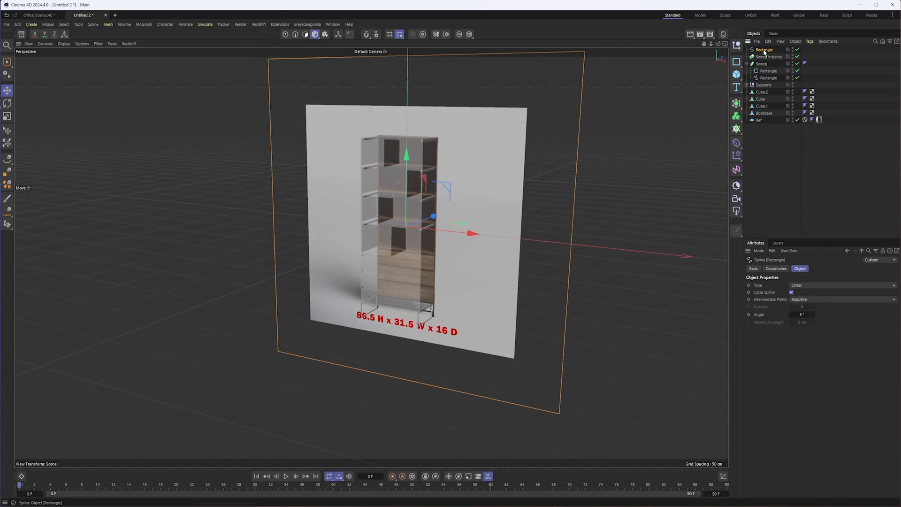
{"action": "left_click", "coordinate": [792, 292]}
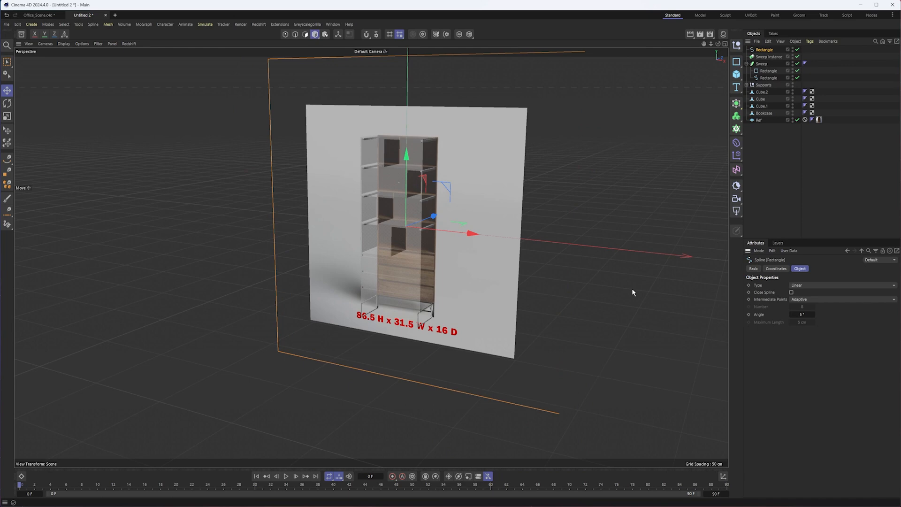
- Delete the Rectangle spline's two upper points so only its bottom segment remains
{"action": "left_click", "coordinate": [285, 34]}
{"action": "left_click", "coordinate": [604, 107]}
{"action": "left_click", "coordinate": [293, 103], "text": "shift"}
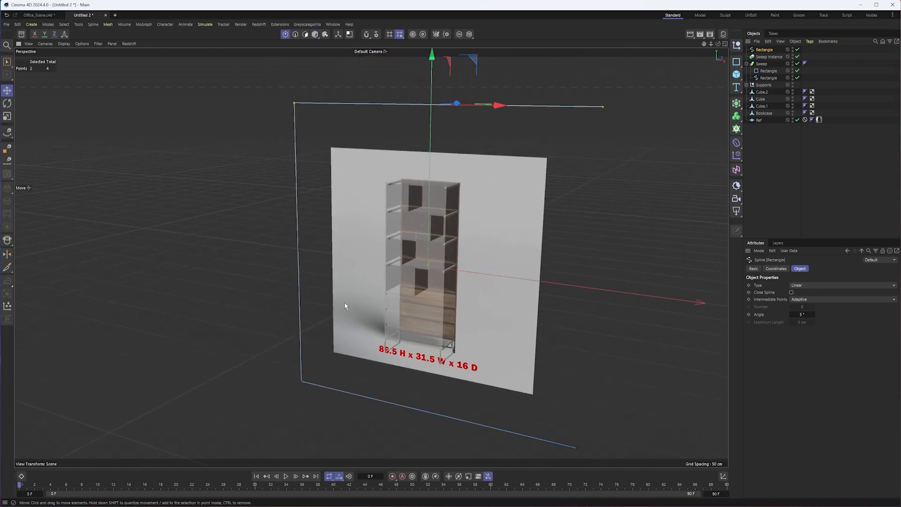
{"action": "key", "text": "Delete"}
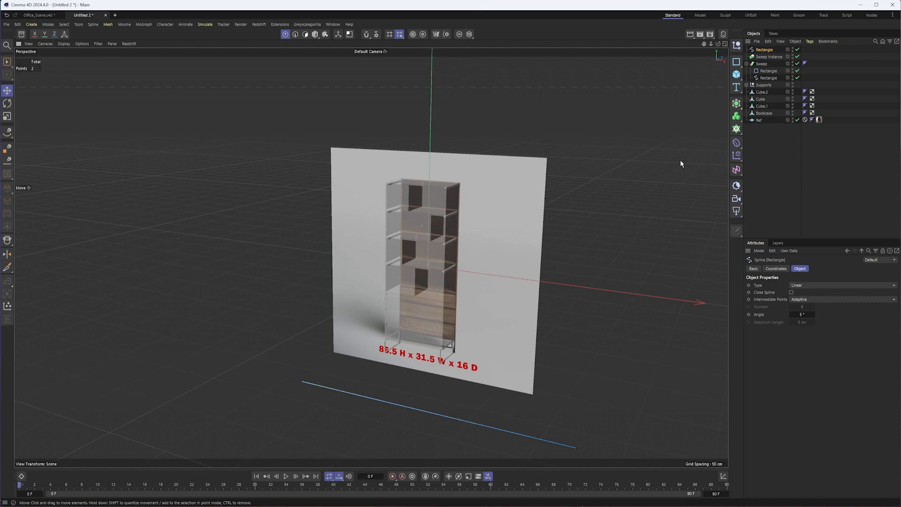
- Add a Sweep around the straight spline, using a copy of the leg frame's 1 x 1 cm rounded rectangle as profile
{"action": "left_click", "coordinate": [735, 105]}
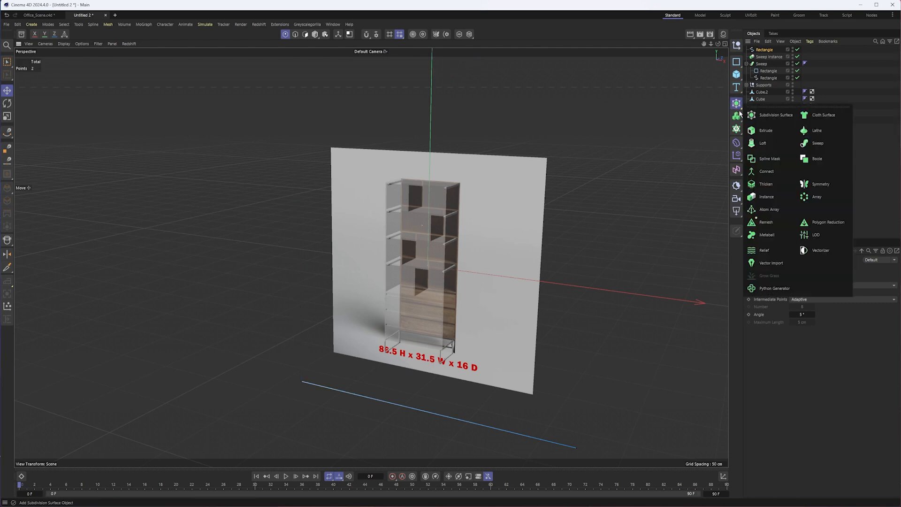
{"action": "left_click", "coordinate": [810, 145]}
{"action": "left_click", "coordinate": [766, 57]}
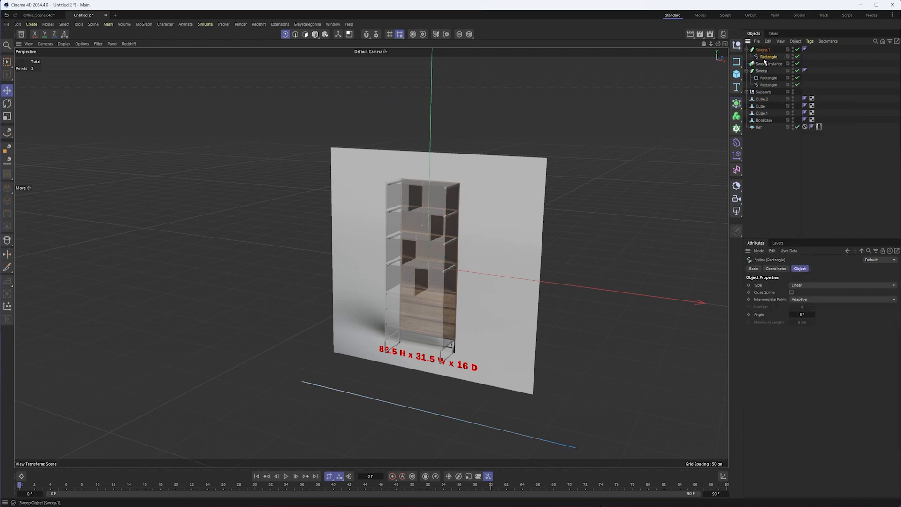
{"action": "left_click", "coordinate": [767, 78]}
{"action": "left_click_drag", "start_coordinate": [767, 53], "coordinate": [767, 55], "text": "ctrl"}
{"action": "left_click", "coordinate": [746, 50]}
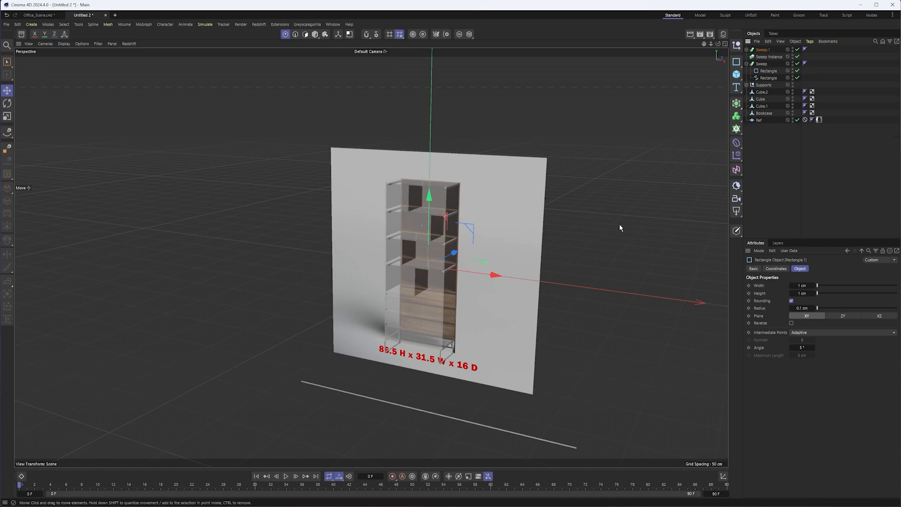
- Select the path spline inside the new Sweep and switch it to point editing
{"action": "middle_click_drag", "start_coordinate": [518, 211], "coordinate": [496, 155], "text": "alt"}
{"action": "left_click", "coordinate": [315, 35]}
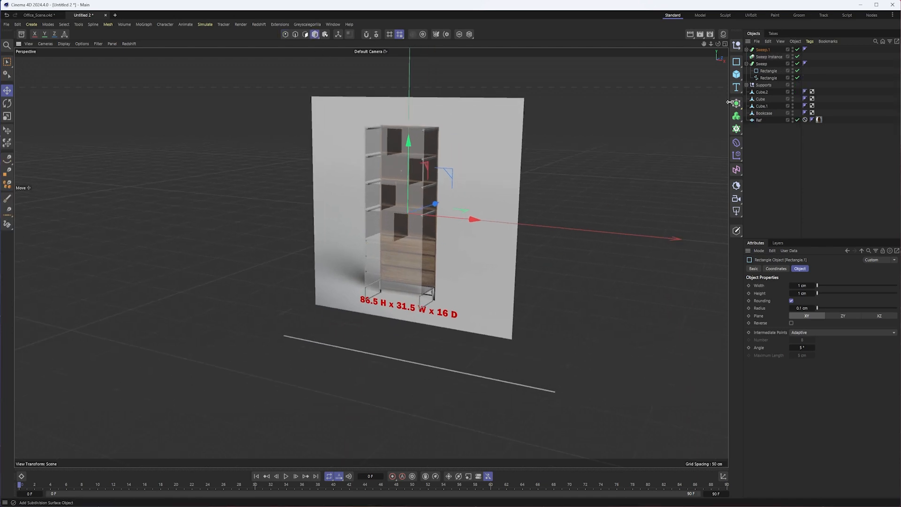
{"action": "left_click", "coordinate": [747, 49]}
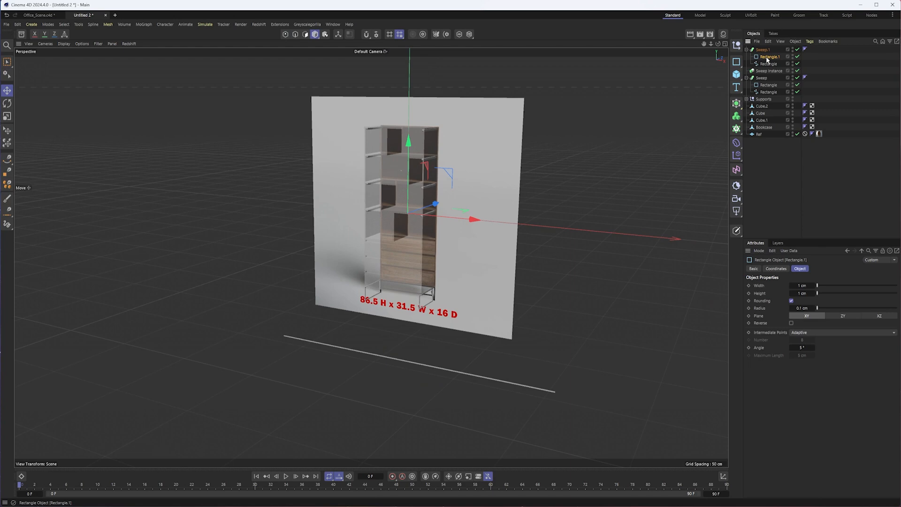
{"action": "left_click", "coordinate": [768, 64]}
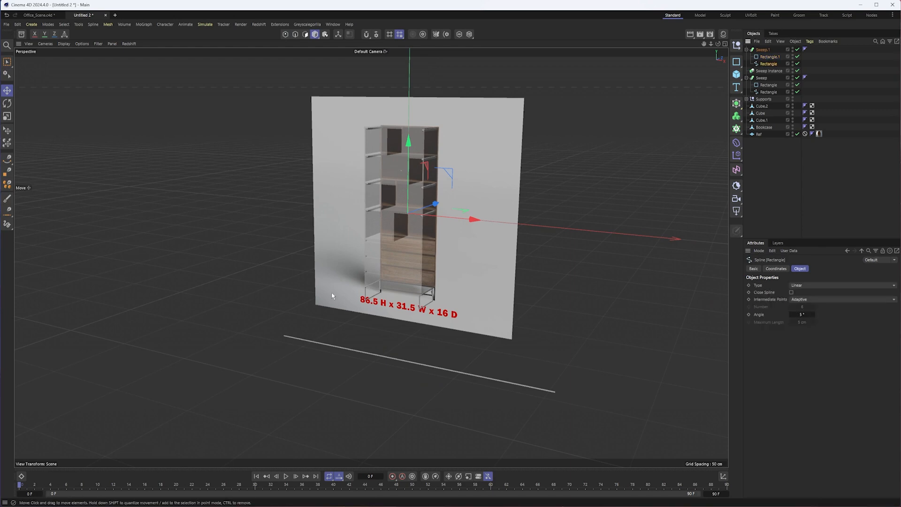
{"action": "left_click", "coordinate": [283, 335]}
{"action": "left_click", "coordinate": [766, 64]}
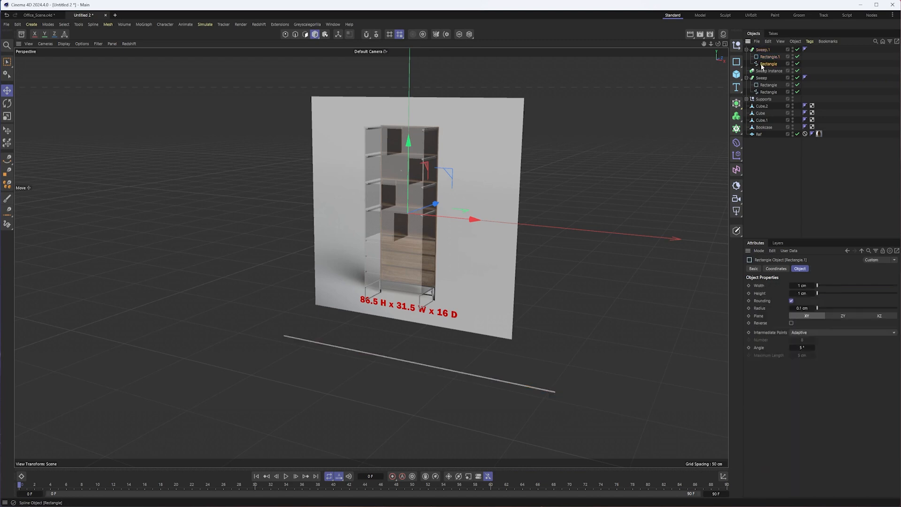
{"action": "left_click", "coordinate": [285, 33]}
- In the front view, rectangle-select both path points and move them up against the underside of the bookcase
{"action": "middle_click", "coordinate": [300, 79]}
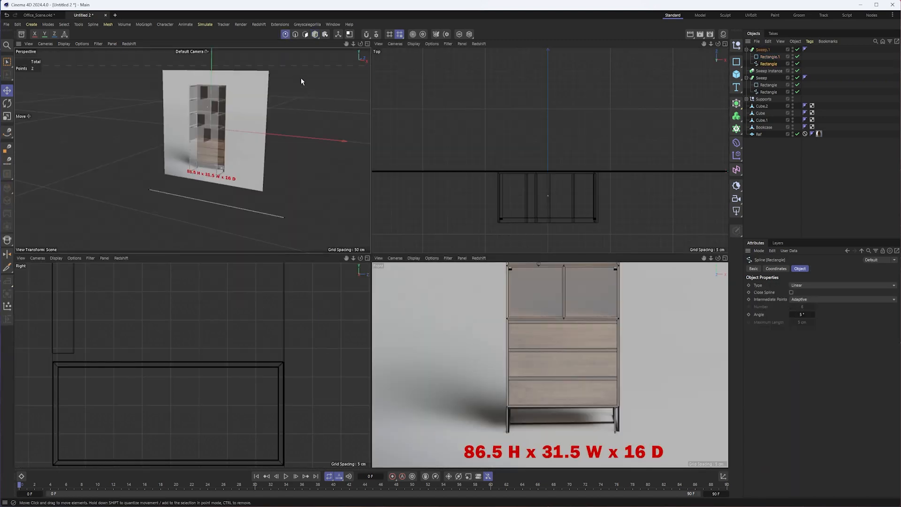
{"action": "middle_click", "coordinate": [617, 330]}
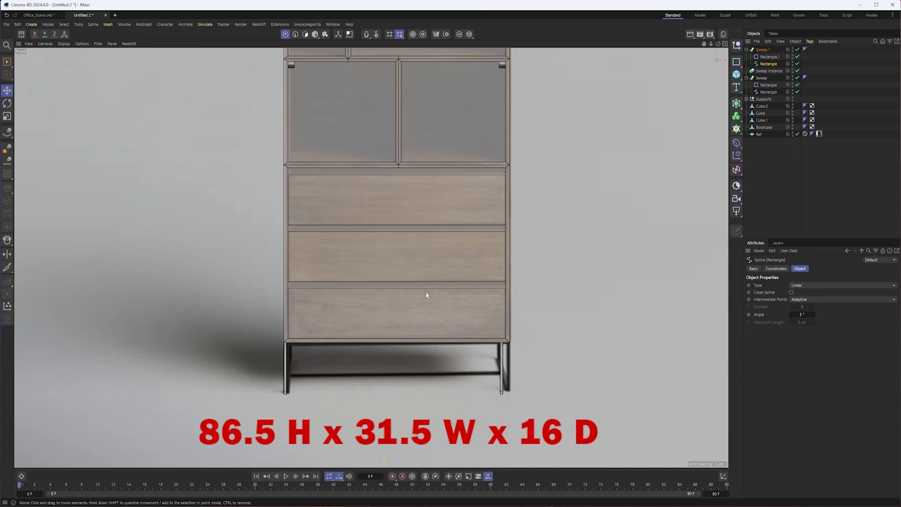
{"action": "scroll", "coordinate": [424, 297], "scroll_direction": "down", "scroll_amount": 4}
{"action": "middle_click_drag", "start_coordinate": [425, 313], "coordinate": [431, 267]}
{"action": "left_click", "coordinate": [163, 367]}
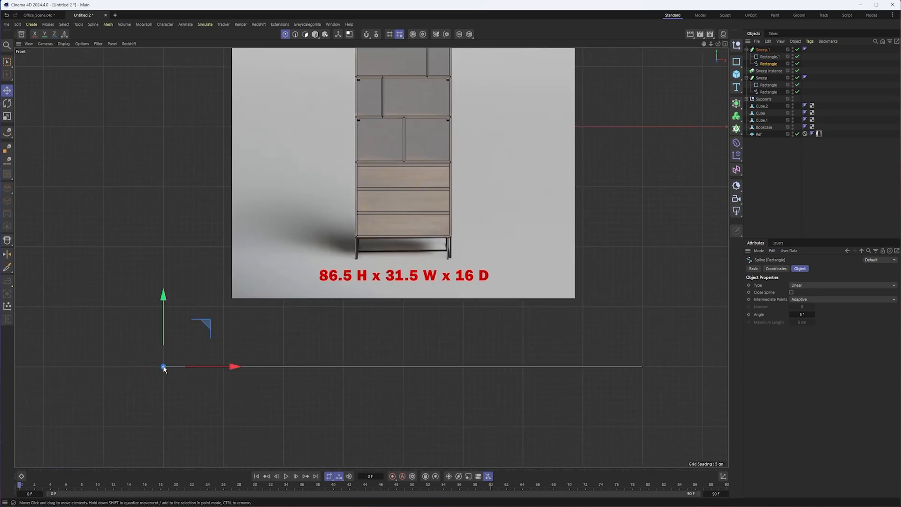
{"action": "left_click_drag", "start_coordinate": [7, 62], "coordinate": [30, 87]}
{"action": "left_click_drag", "start_coordinate": [146, 273], "coordinate": [740, 443]}
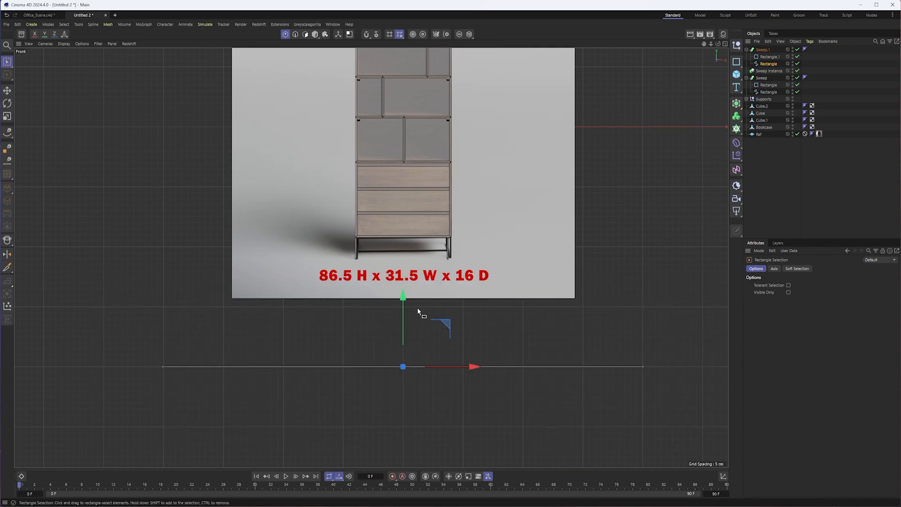
{"action": "left_click_drag", "start_coordinate": [406, 314], "coordinate": [406, 189]}
{"action": "scroll", "coordinate": [449, 214], "scroll_direction": "up", "scroll_amount": 5}
{"action": "scroll", "coordinate": [449, 213], "scroll_direction": "up", "scroll_amount": 6}
{"action": "left_click_drag", "start_coordinate": [407, 200], "coordinate": [408, 201]}
{"action": "scroll", "coordinate": [441, 240], "scroll_direction": "down", "scroll_amount": 6}
{"action": "scroll", "coordinate": [434, 255], "scroll_direction": "up", "scroll_amount": 2}
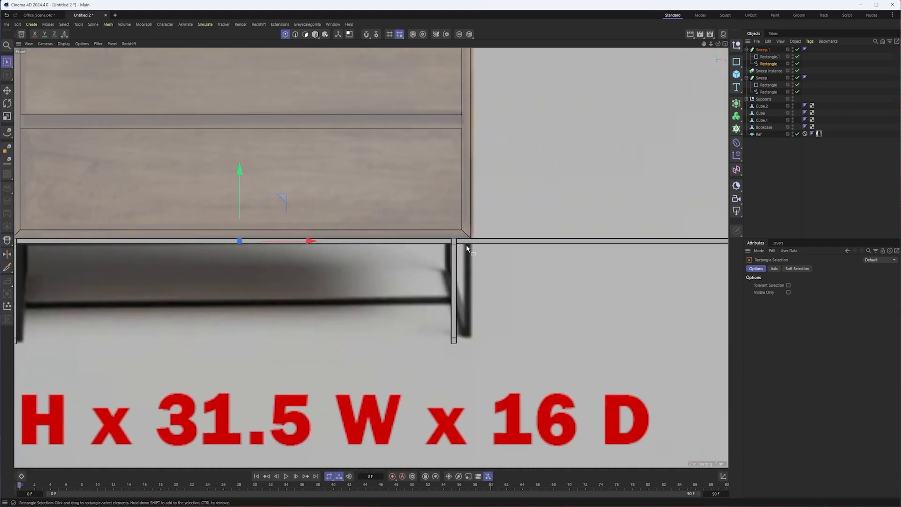
- Move the crossbar path's left endpoint inward to the bookcase's left bottom corner
{"action": "scroll", "coordinate": [466, 244], "scroll_direction": "down", "scroll_amount": 5}
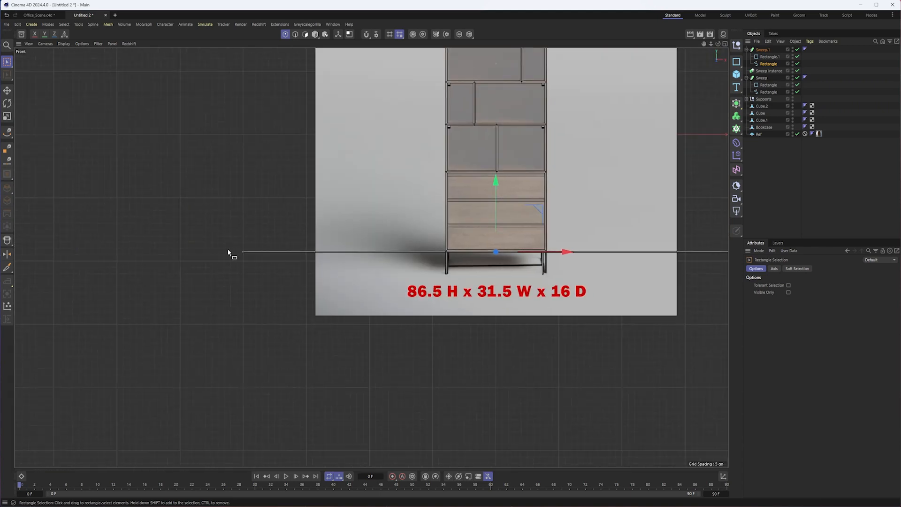
{"action": "left_click_drag", "start_coordinate": [229, 232], "coordinate": [497, 255]}
{"action": "scroll", "coordinate": [501, 254], "scroll_direction": "up", "scroll_amount": 5}
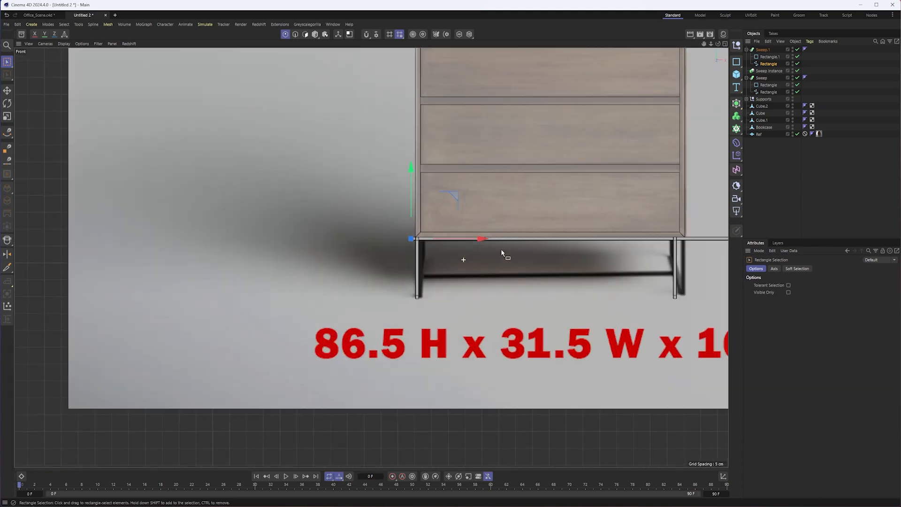
{"action": "scroll", "coordinate": [501, 253], "scroll_direction": "up", "scroll_amount": 8}
{"action": "left_click_drag", "start_coordinate": [344, 185], "coordinate": [388, 187]}
{"action": "scroll", "coordinate": [567, 248], "scroll_direction": "down", "scroll_amount": 5}
- Move the crossbar path's right endpoint inward to the bookcase's right bottom corner
{"action": "middle_click_drag", "start_coordinate": [568, 250], "coordinate": [284, 251], "text": "alt"}
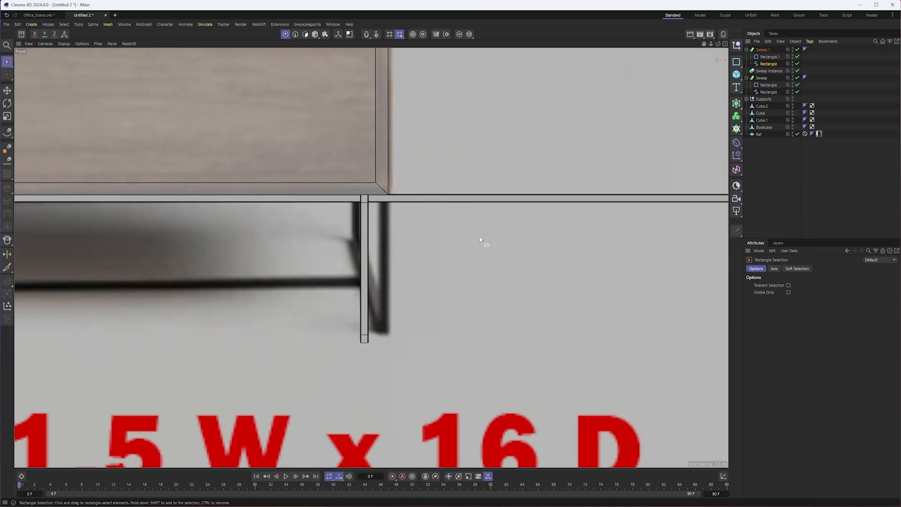
{"action": "scroll", "coordinate": [480, 240], "scroll_direction": "down", "scroll_amount": 5}
{"action": "middle_click_drag", "start_coordinate": [575, 205], "coordinate": [491, 205], "text": "alt"}
{"action": "left_click_drag", "start_coordinate": [491, 204], "coordinate": [378, 248]}
{"action": "scroll", "coordinate": [378, 249], "scroll_direction": "up", "scroll_amount": 6}
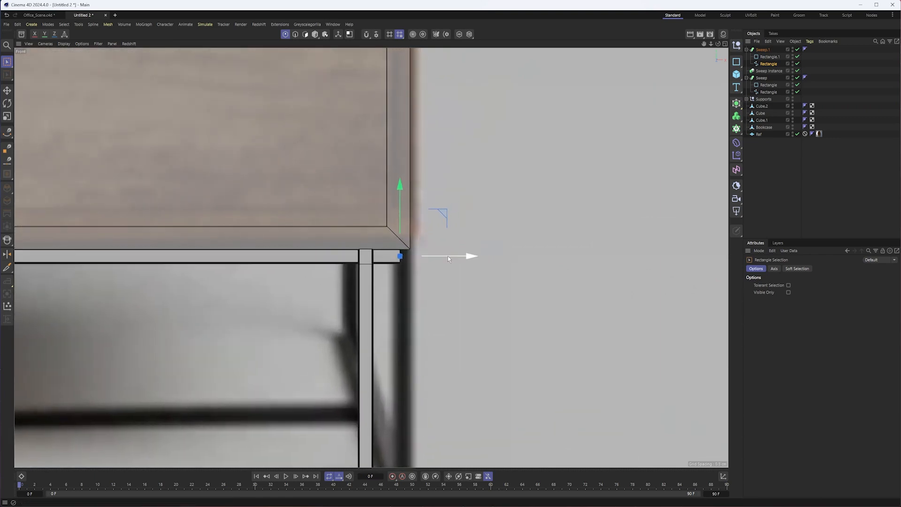
{"action": "scroll", "coordinate": [452, 256], "scroll_direction": "down", "scroll_amount": 2}
- Return to object editing and shift the Sweep instance sideways to line up with the bookcase's right outer edge
{"action": "left_click", "coordinate": [315, 34]}
{"action": "left_click", "coordinate": [399, 305]}
{"action": "left_click_drag", "start_coordinate": [442, 354], "coordinate": [467, 347]}
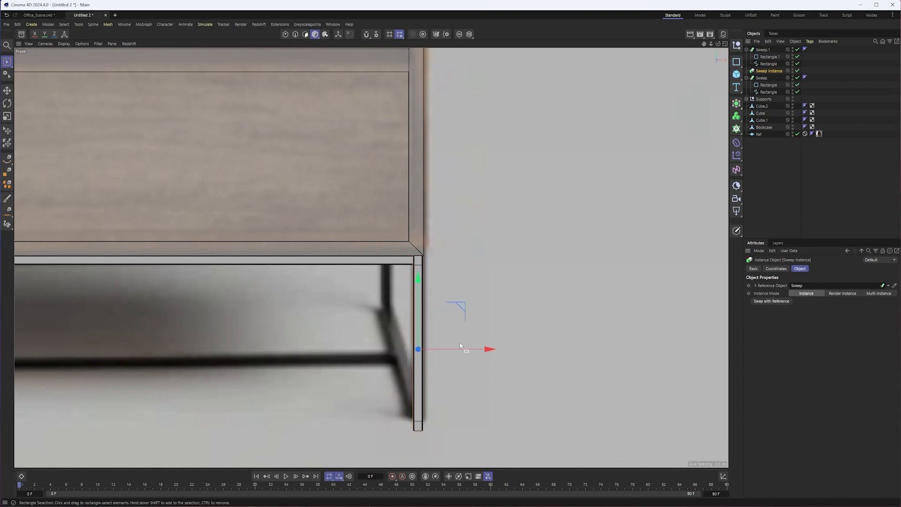
{"action": "left_click_drag", "start_coordinate": [460, 348], "coordinate": [462, 349]}
- Select the crossbar Sweep and check its placement against the leg frames in the top and perspective views
{"action": "left_click", "coordinate": [343, 261]}
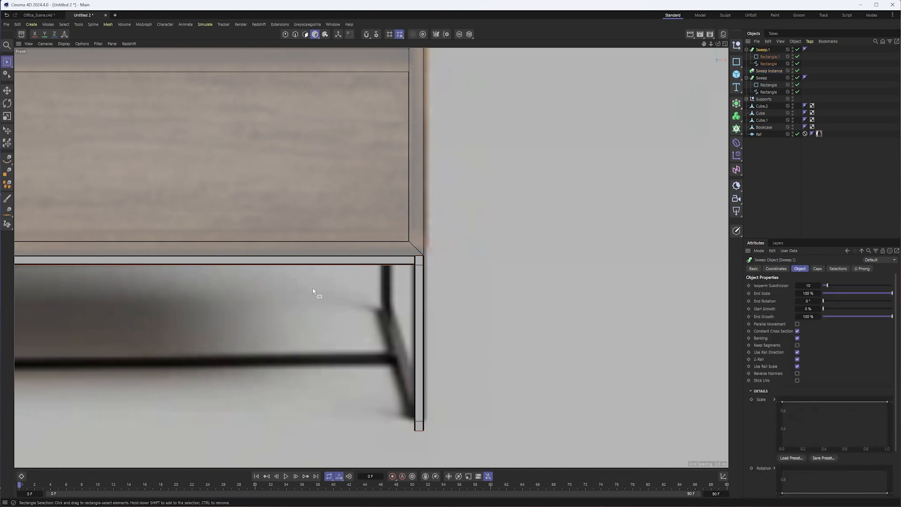
{"action": "middle_click_drag", "start_coordinate": [313, 287], "coordinate": [592, 275], "text": "alt"}
{"action": "scroll", "coordinate": [577, 275], "scroll_direction": "down", "scroll_amount": 6}
{"action": "key", "text": "F2"}
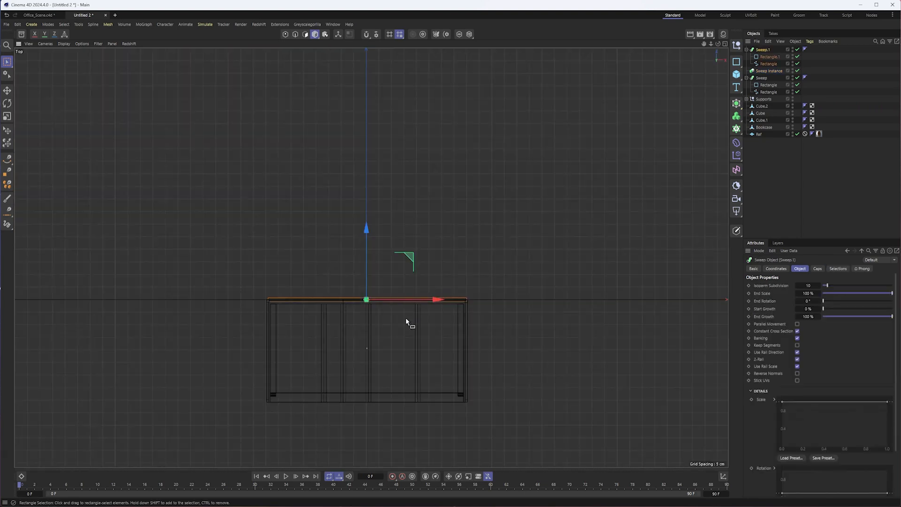
{"action": "mouse_move", "coordinate": [430, 331]}
{"action": "left_mouse_down", "text": "alt"}
{"action": "mouse_move", "coordinate": [426, 285]}
{"action": "mouse_move", "coordinate": [407, 304]}
{"action": "mouse_move", "coordinate": [444, 256]}
{"action": "left_mouse_up", "text": "alt"}
{"action": "key", "text": "F1"}
{"action": "right_click_drag", "start_coordinate": [416, 350], "coordinate": [453, 347], "text": "alt"}
{"action": "middle_click_drag", "start_coordinate": [399, 354], "coordinate": [371, 263], "text": "alt"}
{"action": "right_click_drag", "start_coordinate": [370, 263], "coordinate": [403, 254], "text": "alt"}
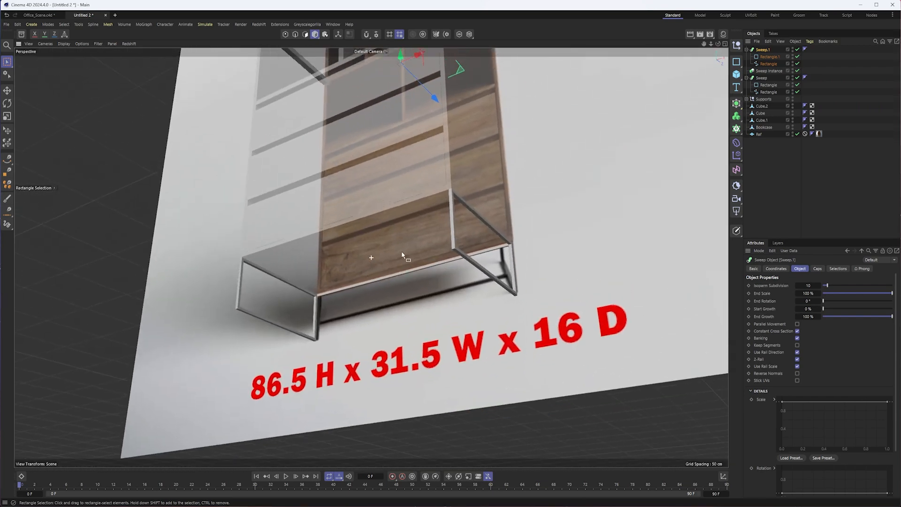
- Center the axis of the crossbar's path spline on its own geometry with Center Axis to
{"action": "left_click", "coordinate": [761, 64]}
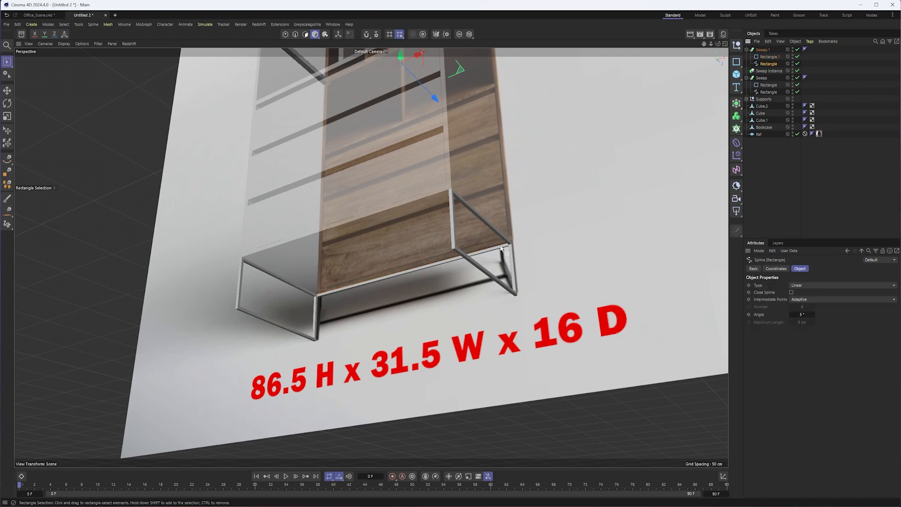
{"action": "middle_click_drag", "start_coordinate": [502, 240], "coordinate": [533, 288], "text": "alt"}
{"action": "right_click_drag", "start_coordinate": [533, 288], "coordinate": [521, 292], "text": "alt"}
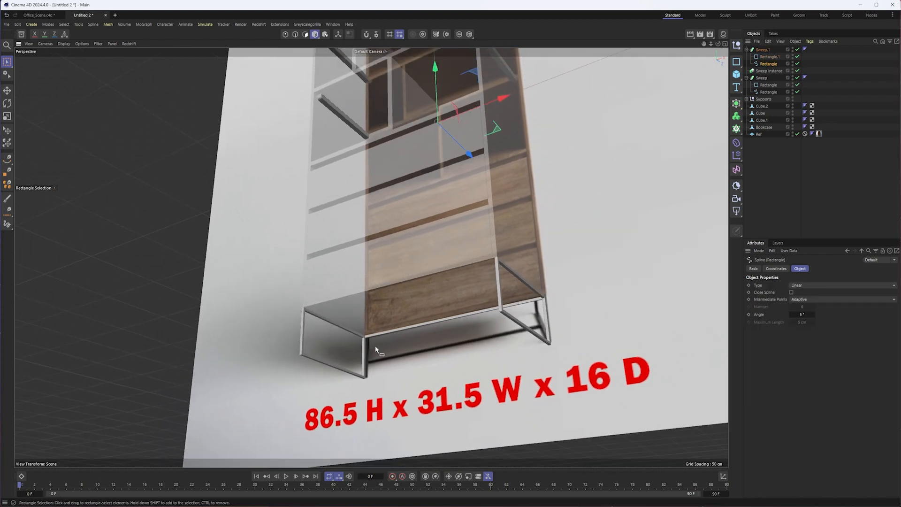
{"action": "left_click_drag", "start_coordinate": [376, 345], "coordinate": [361, 369], "text": "alt"}
{"action": "left_click_drag", "start_coordinate": [484, 317], "coordinate": [451, 318], "text": "alt"}
{"action": "left_click", "coordinate": [761, 50]}
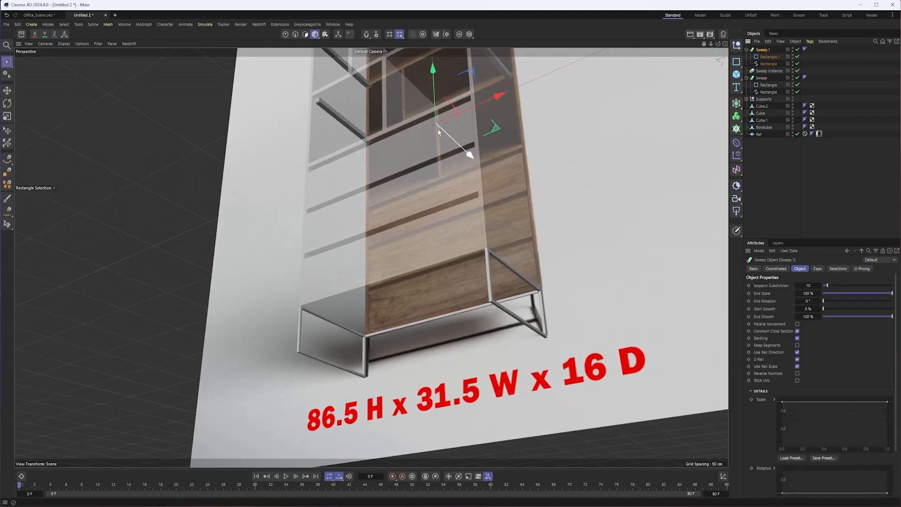
{"action": "left_click", "coordinate": [767, 64]}
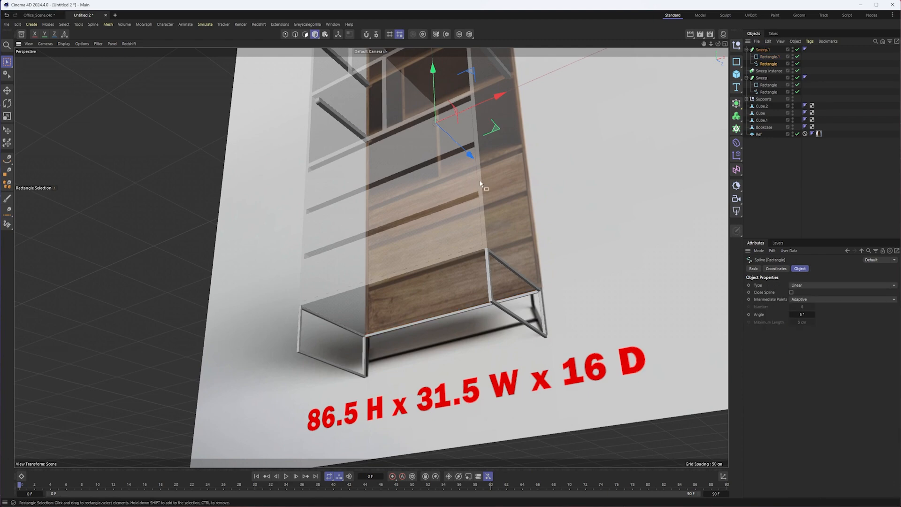
{"action": "left_click_drag", "start_coordinate": [481, 188], "coordinate": [413, 303], "text": "alt"}
{"action": "left_click_drag", "start_coordinate": [528, 168], "coordinate": [527, 181], "text": "alt"}
{"action": "middle_click_drag", "start_coordinate": [527, 181], "coordinate": [569, 248], "text": "alt"}
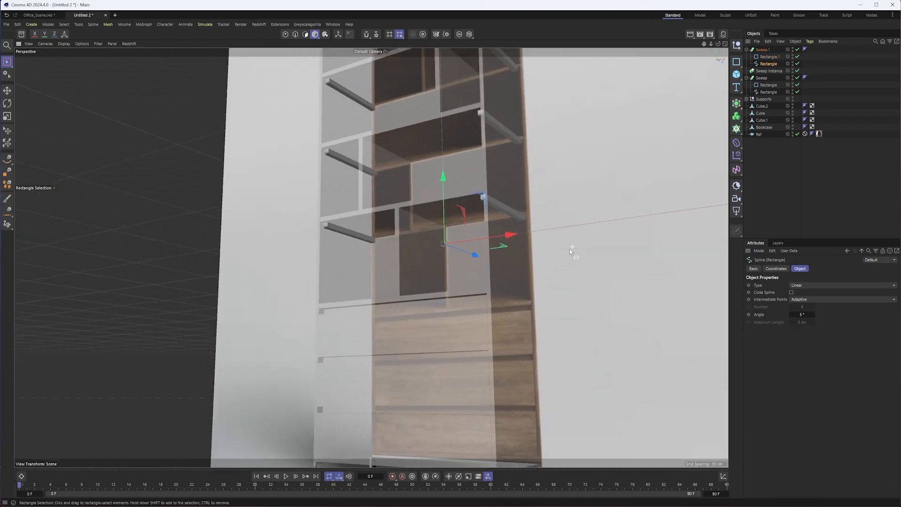
{"action": "mouse_move", "coordinate": [570, 250]}
{"action": "left_mouse_down", "text": "alt"}
{"action": "mouse_move", "coordinate": [619, 287]}
{"action": "mouse_move", "coordinate": [574, 249]}
{"action": "left_mouse_up", "text": "alt"}
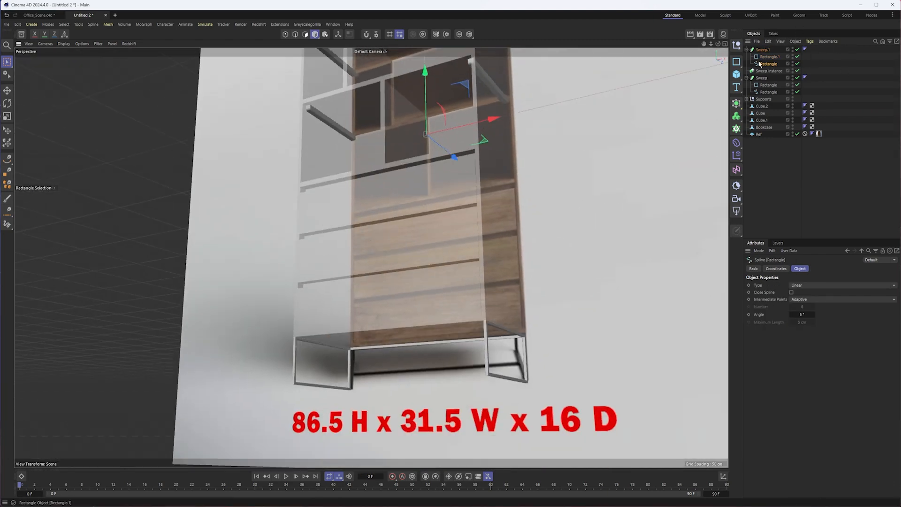
{"action": "left_click", "coordinate": [78, 25]}
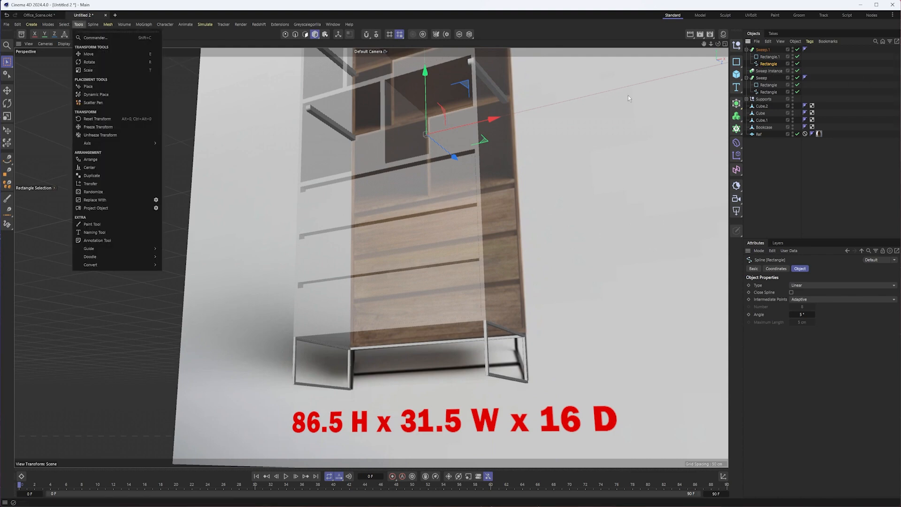
{"action": "mouse_move", "coordinate": [134, 143]}
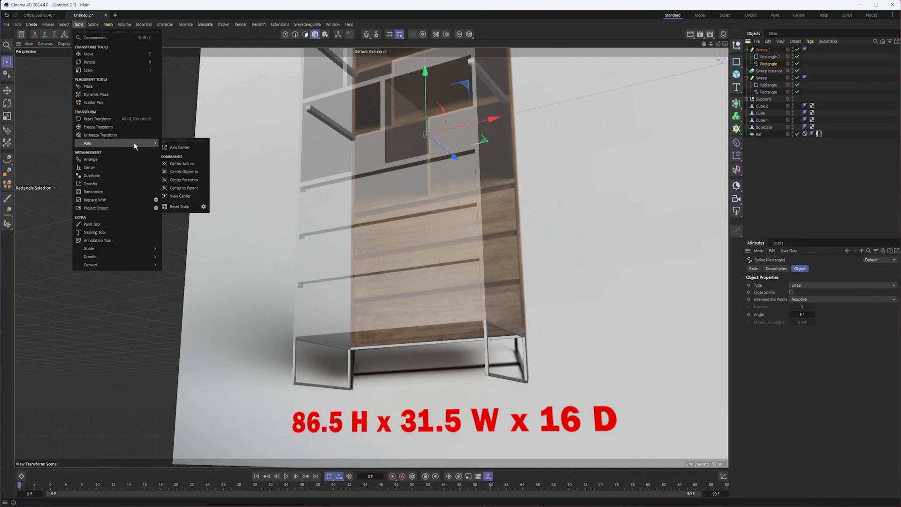
{"action": "left_click", "coordinate": [190, 168]}
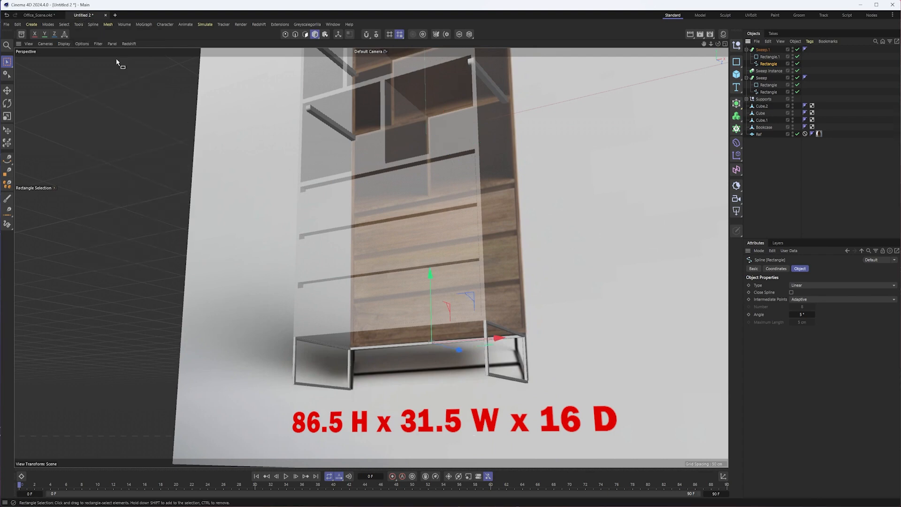
- Align the parent crossbar Sweep's axis to its path spline with Center Parent to
{"action": "left_click", "coordinate": [75, 25]}
{"action": "mouse_move", "coordinate": [140, 146]}
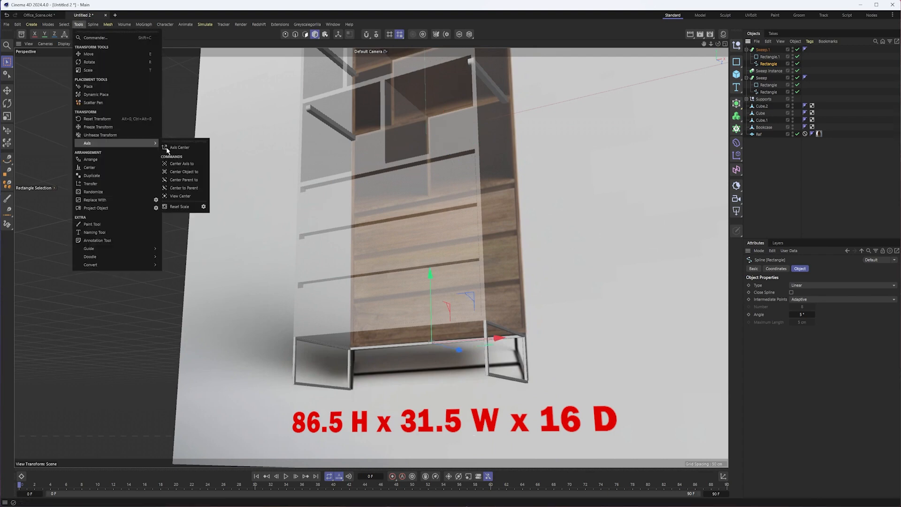
{"action": "left_click", "coordinate": [183, 180]}
- Nudge the crossbar Sweep in depth so its end lines up with the leg frame's upper corner
{"action": "left_click_drag", "start_coordinate": [439, 331], "coordinate": [404, 334], "text": "alt"}
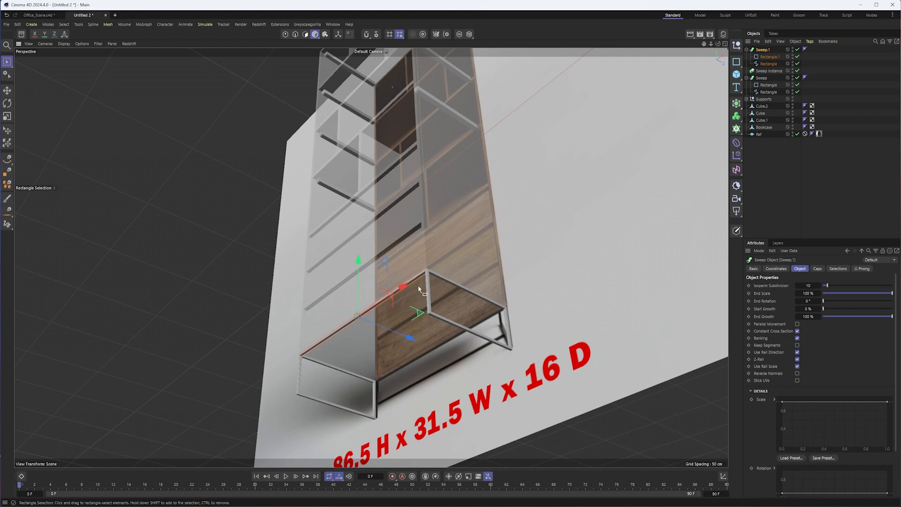
{"action": "right_click_drag", "start_coordinate": [418, 289], "coordinate": [515, 233], "text": "alt"}
{"action": "left_click_drag", "start_coordinate": [470, 202], "coordinate": [505, 231], "text": "alt"}
{"action": "right_click_drag", "start_coordinate": [443, 214], "coordinate": [464, 210], "text": "alt"}
{"action": "left_click_drag", "start_coordinate": [491, 202], "coordinate": [464, 205], "text": "alt"}
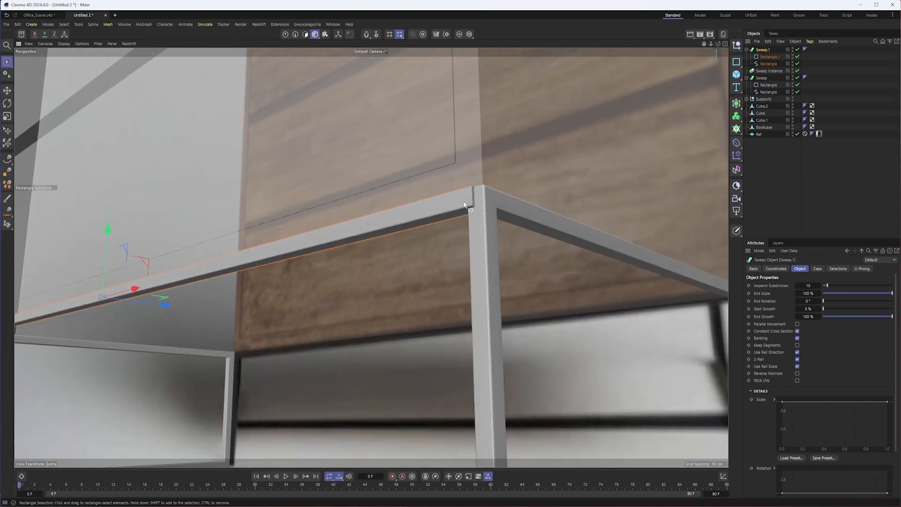
{"action": "left_click_drag", "start_coordinate": [163, 304], "coordinate": [164, 304]}
- Duplicate the upper crossbar Sweep across the bookcase's depth to the opposite upper edge of the leg frames
{"action": "left_click_drag", "start_coordinate": [448, 220], "coordinate": [527, 259], "text": "alt"}
{"action": "scroll", "coordinate": [526, 258], "scroll_direction": "down", "scroll_amount": 8}
{"action": "left_click_drag", "start_coordinate": [469, 243], "coordinate": [472, 219], "text": "alt"}
{"action": "left_click_drag", "start_coordinate": [402, 160], "coordinate": [516, 177]}
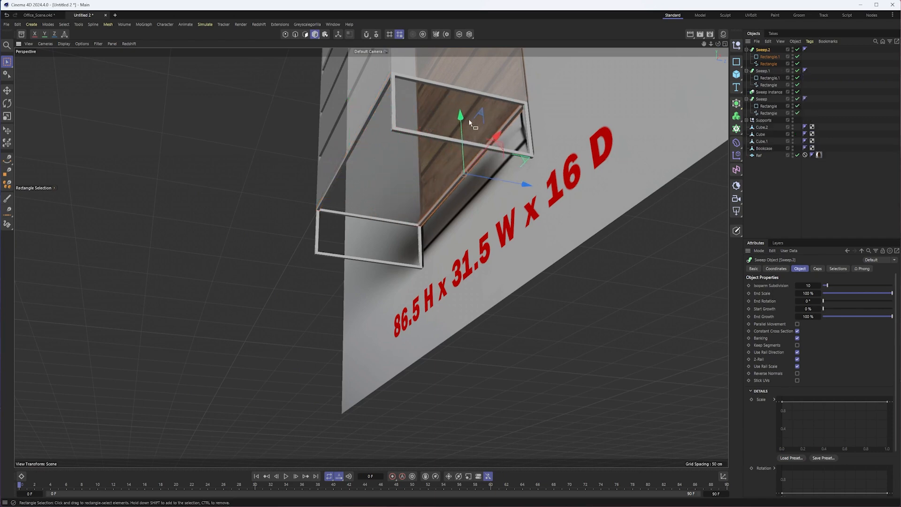
- Duplicate the crossbar down to the bottom of the leg frames and check its position in the side view
{"action": "left_click_drag", "start_coordinate": [461, 117], "coordinate": [465, 171]}
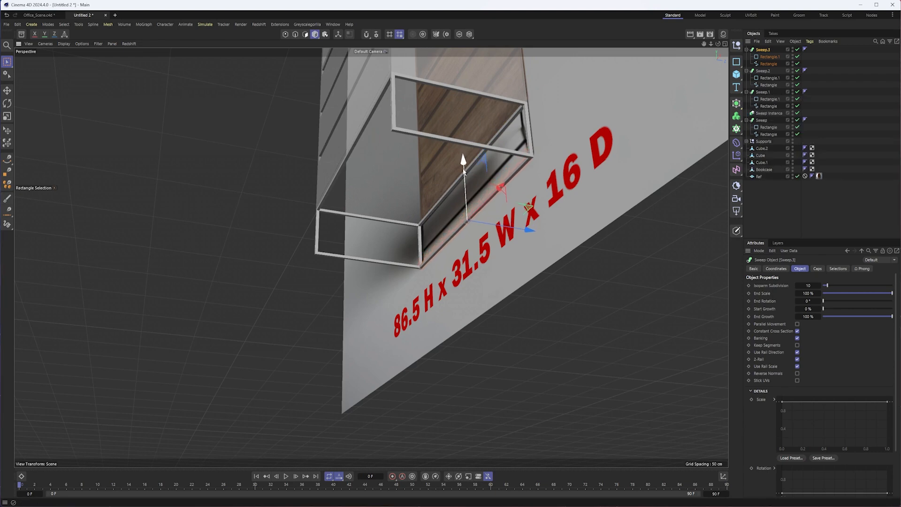
{"action": "key", "text": "F3"}
{"action": "middle_click_drag", "start_coordinate": [520, 369], "coordinate": [493, 227]}
{"action": "left_click_drag", "start_coordinate": [589, 311], "coordinate": [363, 296]}
{"action": "key", "text": "F1"}
{"action": "left_click_drag", "start_coordinate": [400, 325], "coordinate": [527, 398], "text": "alt"}
{"action": "left_click", "coordinate": [551, 410]}
{"action": "scroll", "coordinate": [551, 399], "scroll_direction": "down", "scroll_amount": 4}
{"action": "left_click_drag", "start_coordinate": [530, 346], "coordinate": [533, 308], "text": "alt"}
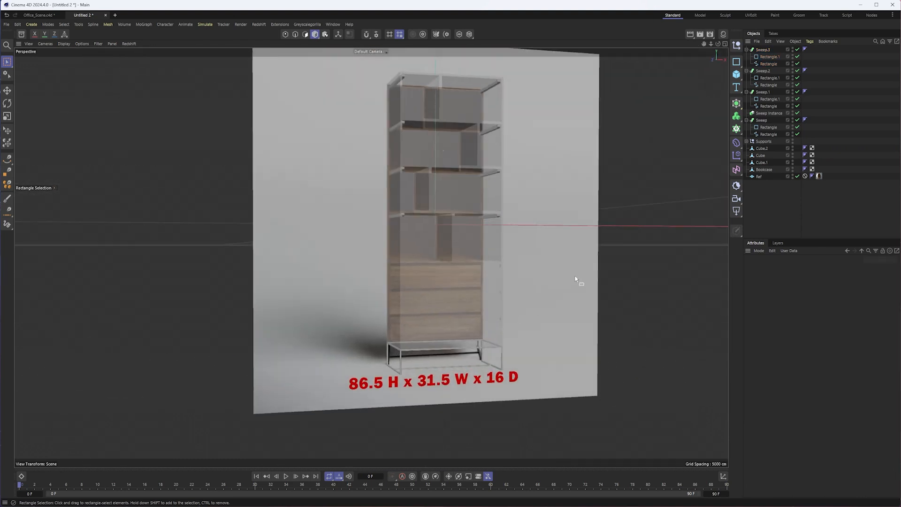
- Collapse the four Sweep hierarchies and move the Sweep Instance to the top of the object list
{"action": "left_click", "coordinate": [746, 50]}
{"action": "left_click", "coordinate": [746, 57]}
{"action": "left_click", "coordinate": [746, 64]}
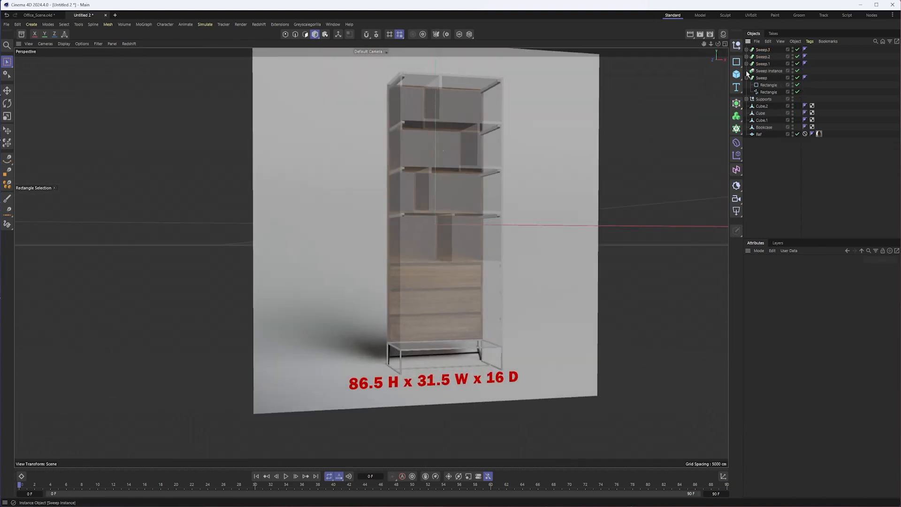
{"action": "left_click", "coordinate": [746, 78]}
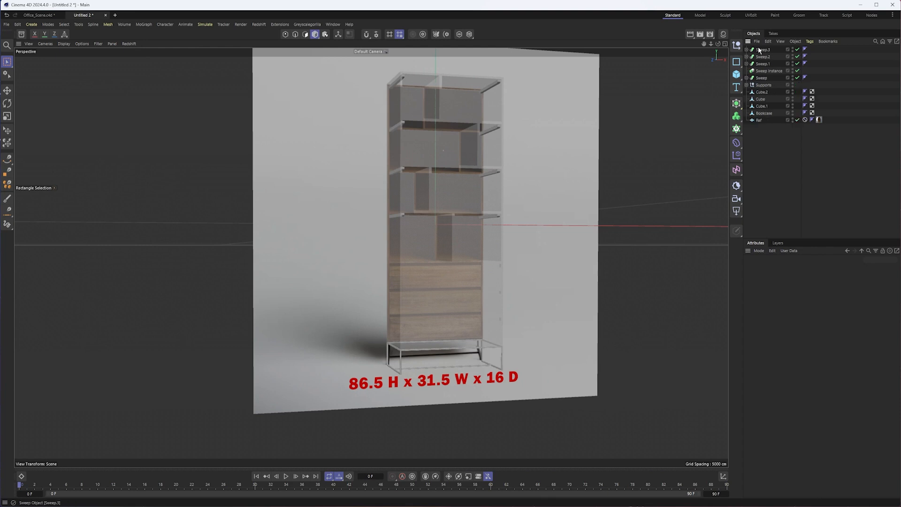
{"action": "left_click_drag", "start_coordinate": [761, 46], "coordinate": [761, 49]}
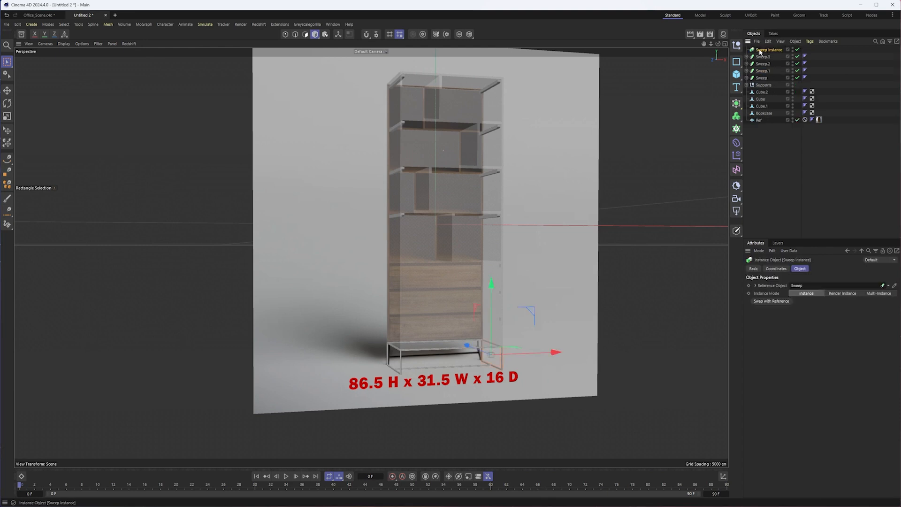
- Group the Sweep Instance and the four Sweep objects under a null named Metal
{"action": "left_click", "coordinate": [763, 79], "text": "shift"}
{"action": "right_click", "coordinate": [763, 79]}
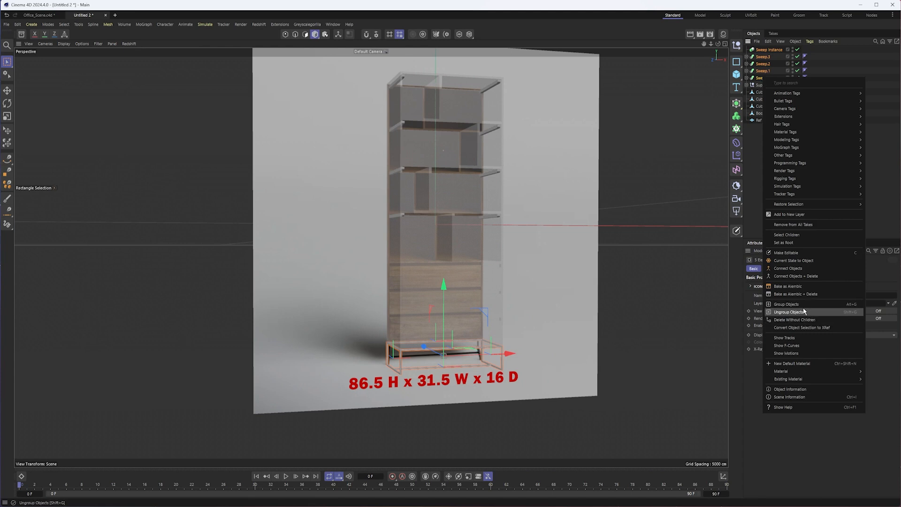
{"action": "left_click", "coordinate": [789, 310]}
{"action": "double_click", "coordinate": [760, 50]}
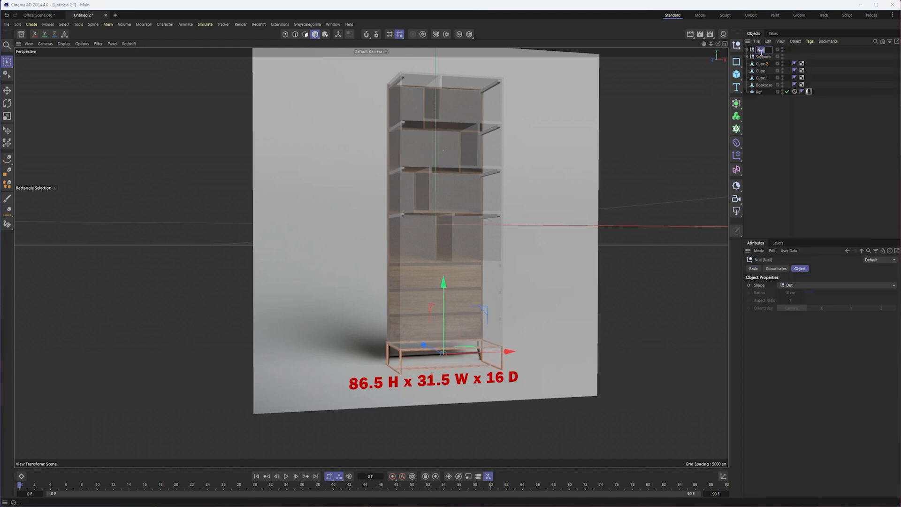
{"action": "key", "text": "Return"}
- Rename the drawer front objects Cube.2, Cube and Cube.1 as Drawer1, Drawer2 and Drawer3
{"action": "left_click", "coordinate": [763, 56]}
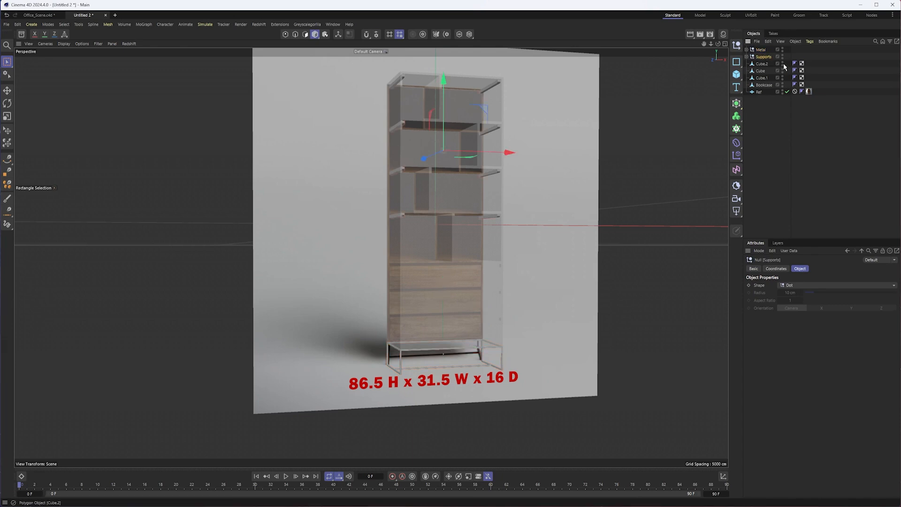
{"action": "left_click", "coordinate": [759, 64]}
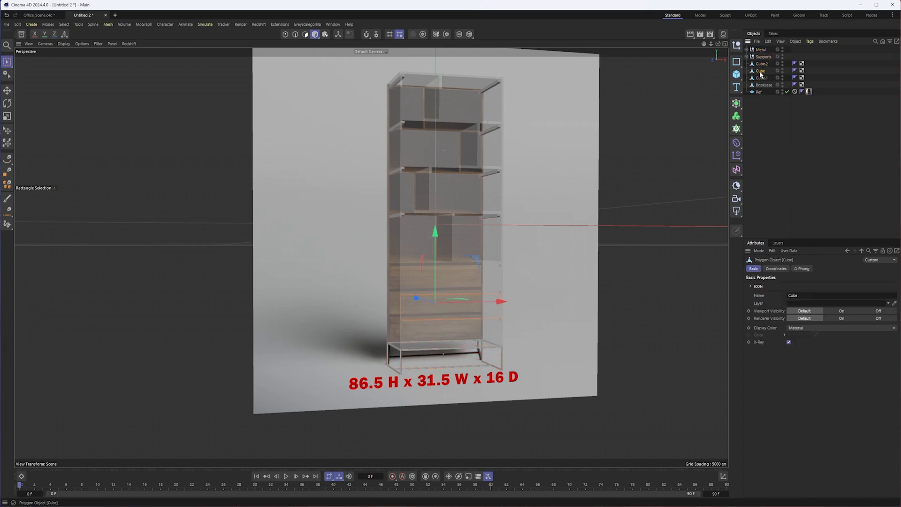
{"action": "double_click", "coordinate": [761, 64]}
{"action": "type", "text": "S"}
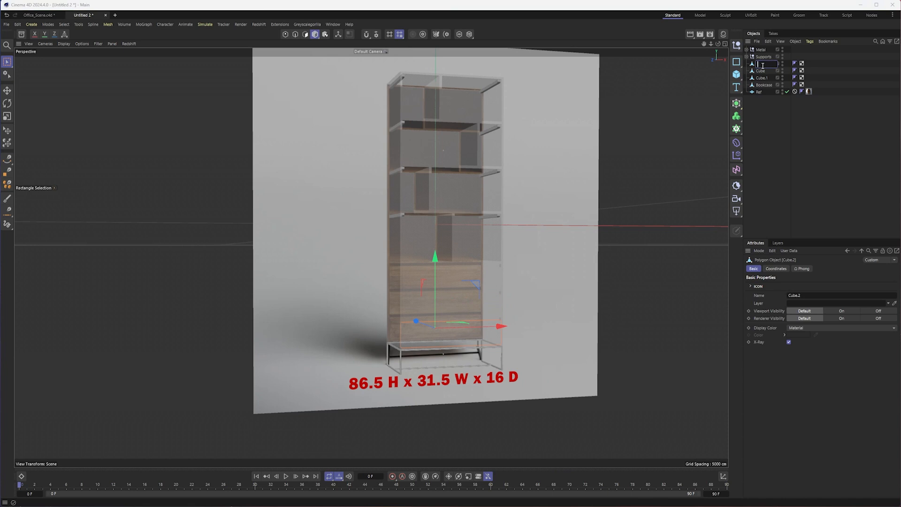
{"action": "type", "text": "rawer1"}
{"action": "key", "text": "Tab"}
{"action": "type", "text": "D"}
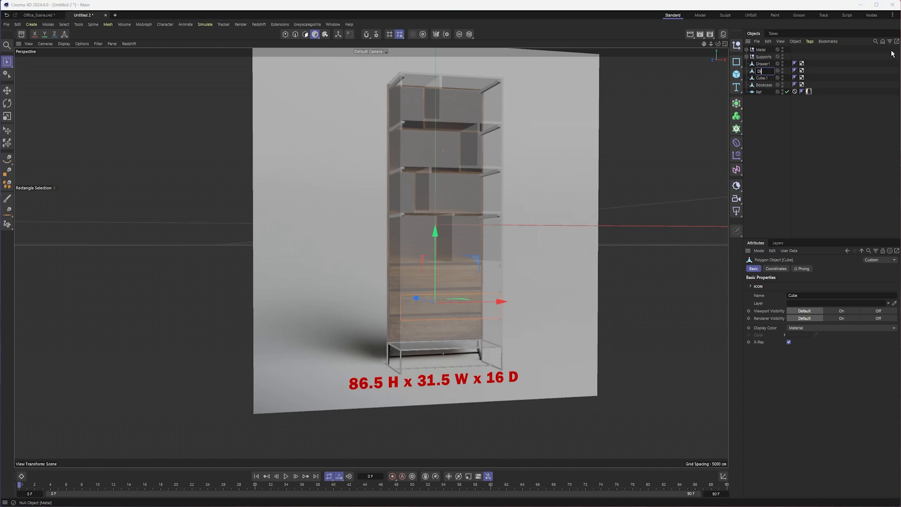
{"action": "type", "text": "rawer2"}
{"action": "key", "text": "Tab"}
{"action": "type", "text": "D"}
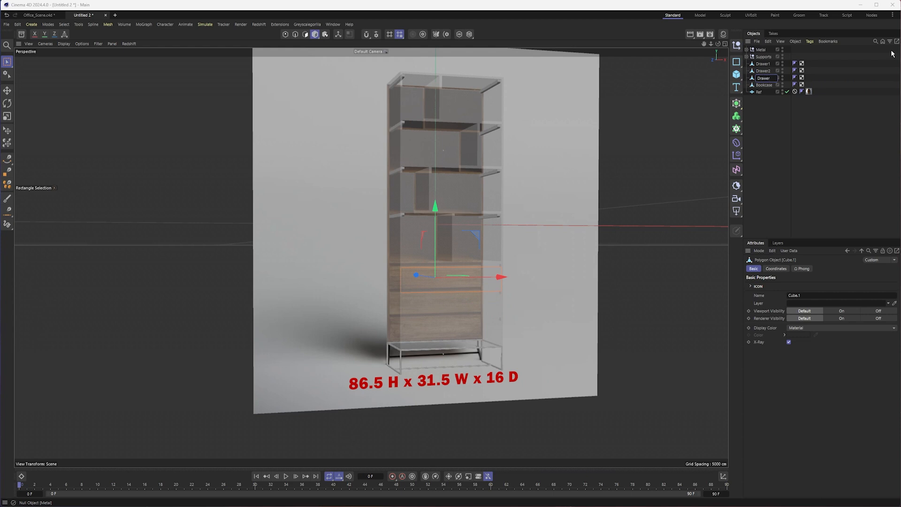
{"action": "key", "text": "Return"}
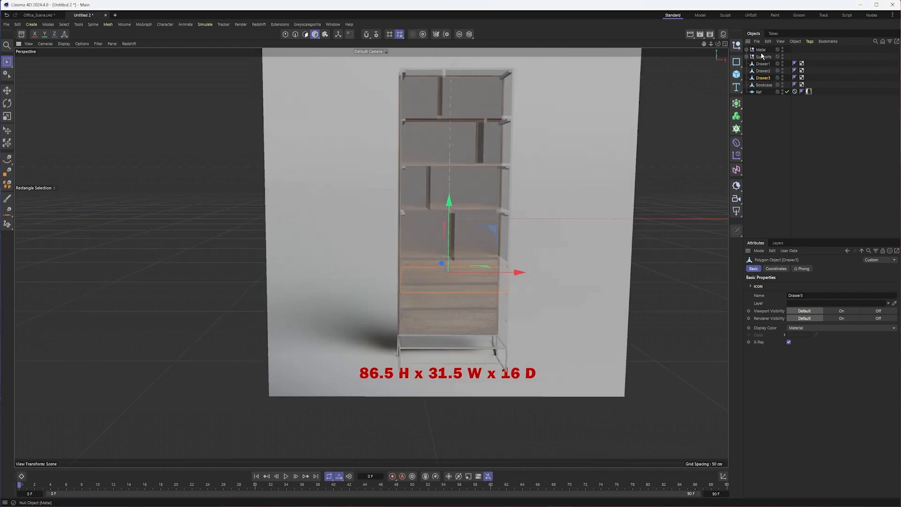
- Group Drawer1, Drawer2 and Drawer3 under a null named Drawers
{"action": "left_click", "coordinate": [764, 64], "text": "shift"}
{"action": "right_click", "coordinate": [764, 79]}
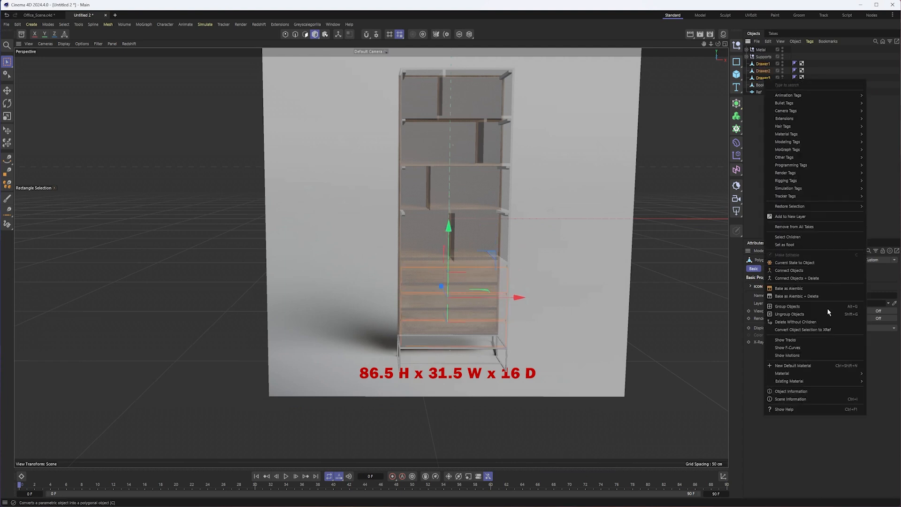
{"action": "left_click", "coordinate": [816, 307]}
{"action": "double_click", "coordinate": [757, 64]}
{"action": "type", "text": "Drawers"}
{"action": "key", "text": "Return"}
- Turn off X-Ray for the Bookcase and the three drawer objects
{"action": "middle_click_drag", "start_coordinate": [548, 210], "coordinate": [489, 244], "text": "alt"}
{"action": "left_click_drag", "start_coordinate": [480, 246], "coordinate": [491, 248], "text": "alt"}
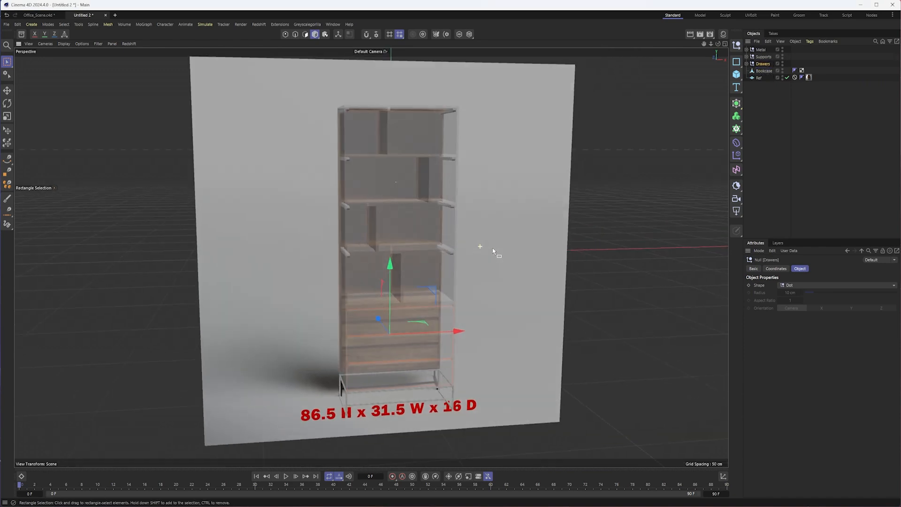
{"action": "left_click", "coordinate": [763, 70]}
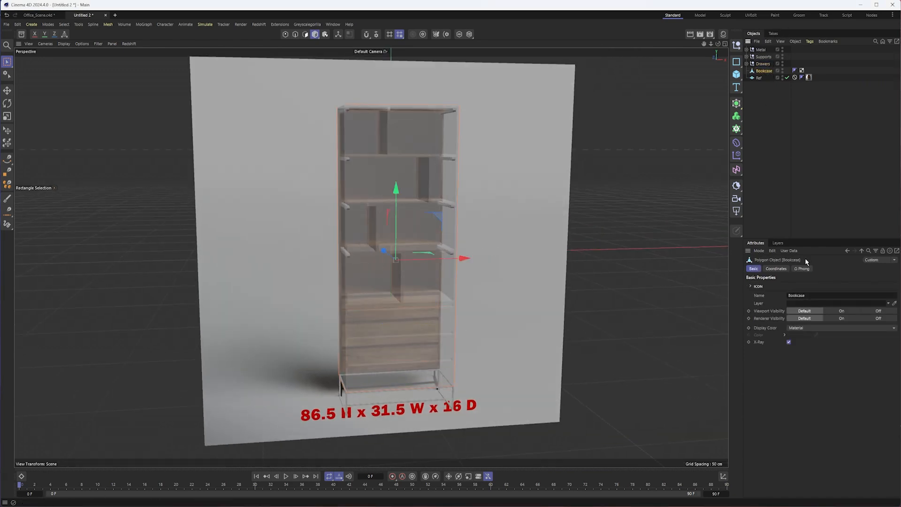
{"action": "left_click", "coordinate": [788, 342]}
{"action": "left_click_drag", "start_coordinate": [402, 312], "coordinate": [438, 281], "text": "alt"}
{"action": "left_click", "coordinate": [747, 63]}
{"action": "left_click", "coordinate": [767, 70]}
{"action": "left_click", "coordinate": [767, 85], "text": "shift"}
{"action": "left_click", "coordinate": [788, 342]}
{"action": "left_click_drag", "start_coordinate": [377, 328], "coordinate": [452, 334], "text": "alt"}
- Deselect everything and set the perspective view's display to shading with lines
{"action": "left_click", "coordinate": [798, 171]}
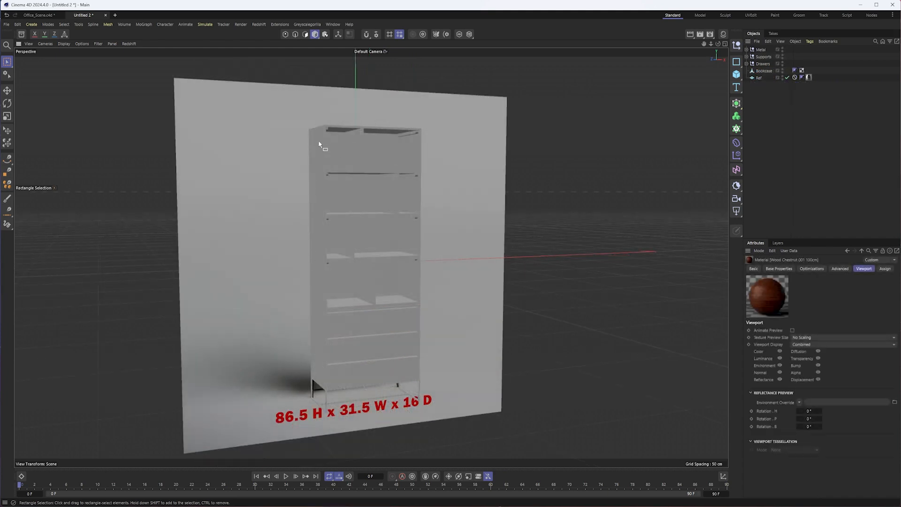
{"action": "left_click", "coordinate": [63, 44]}
{"action": "left_click", "coordinate": [89, 76]}
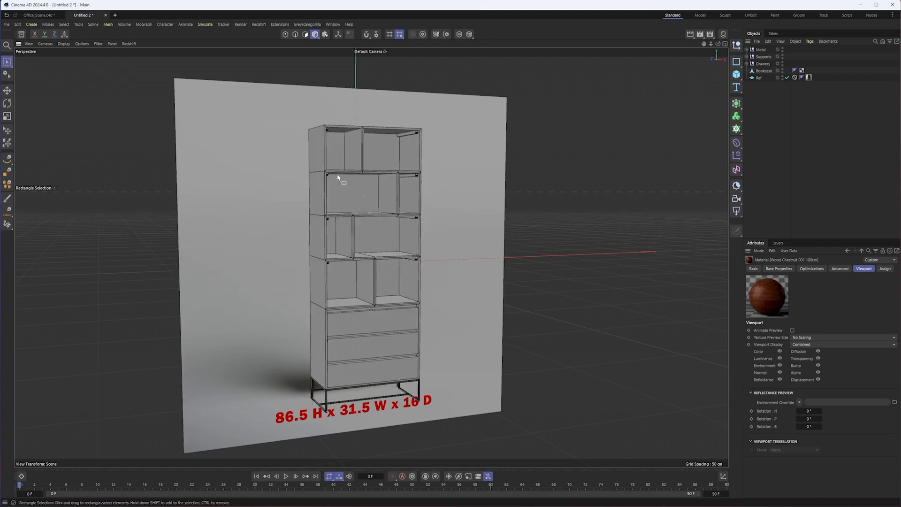
{"action": "right_click_drag", "start_coordinate": [333, 169], "coordinate": [350, 171], "text": "alt"}
{"action": "left_click_drag", "start_coordinate": [354, 187], "coordinate": [343, 190], "text": "alt"}
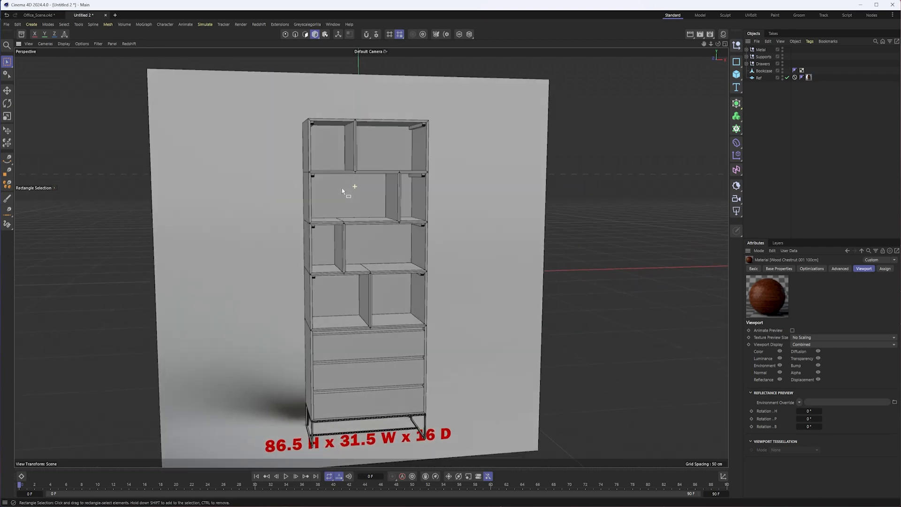
- Show the material list and apply Wood Chestnut 001 100cm to the Bookcase, Drawers and Supports
{"action": "left_click", "coordinate": [723, 35]}
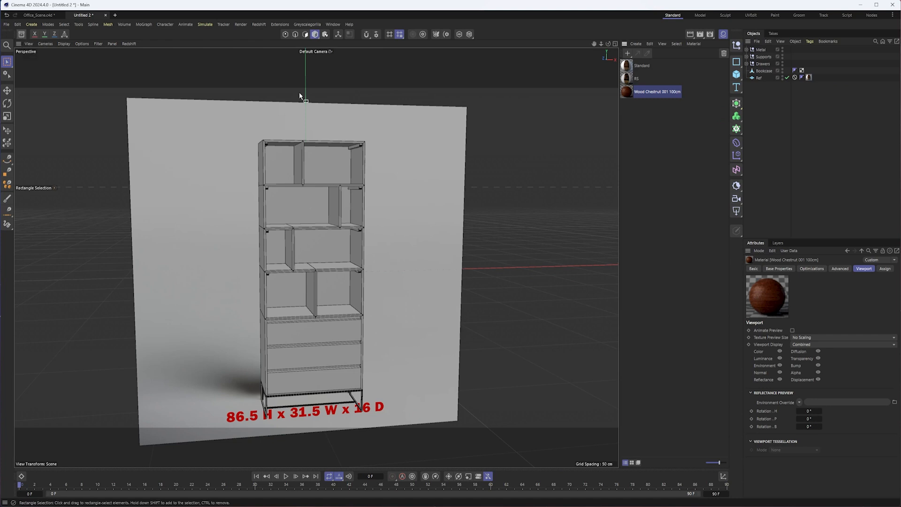
{"action": "left_click_drag", "start_coordinate": [628, 92], "coordinate": [811, 71]}
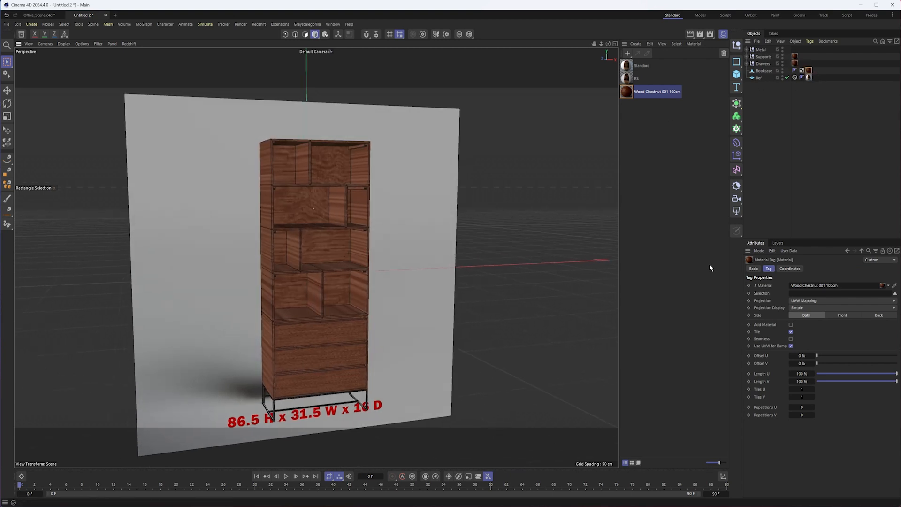
- Add a Redshift dome light to the scene and disable the Ref plane
{"action": "left_click", "coordinate": [737, 212]}
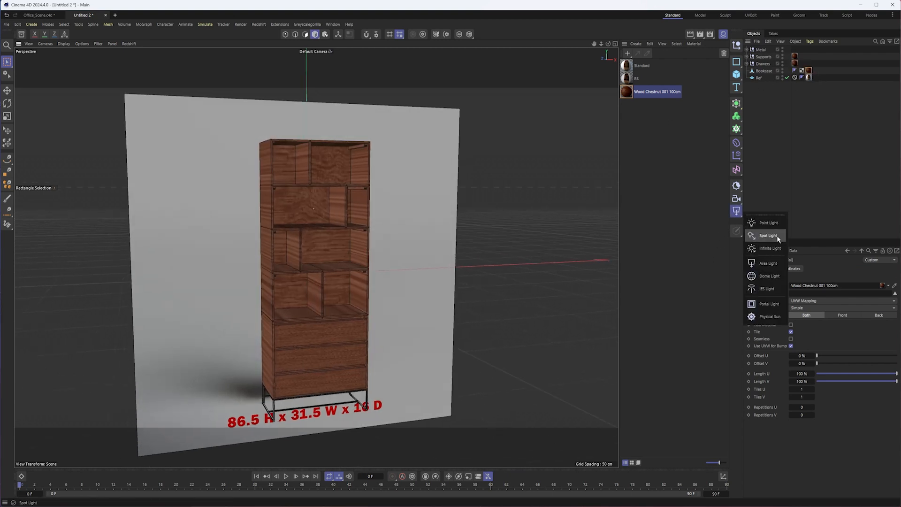
{"action": "left_click", "coordinate": [770, 277]}
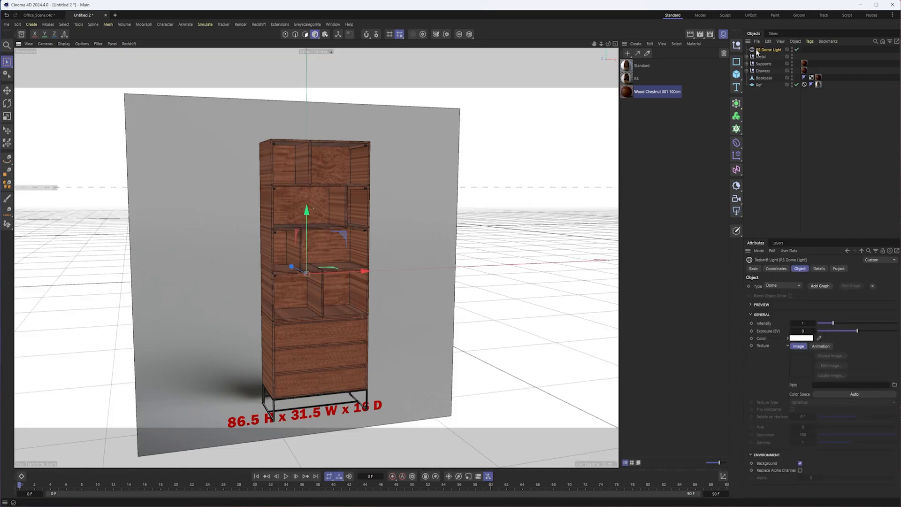
{"action": "left_click_drag", "start_coordinate": [383, 205], "coordinate": [503, 184], "text": "alt"}
{"action": "left_click", "coordinate": [796, 85]}
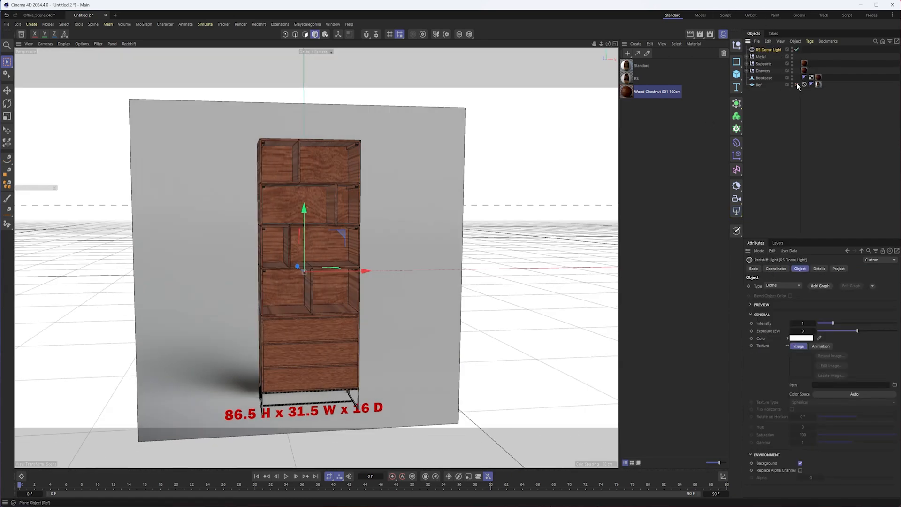
{"action": "middle_click_drag", "start_coordinate": [360, 265], "coordinate": [383, 255], "text": "alt"}
{"action": "left_click_drag", "start_coordinate": [384, 255], "coordinate": [382, 256], "text": "alt"}
- Start the Redshift IPR in the perspective view and inspect the wood grain on the bookcase's side and front
{"action": "left_click", "coordinate": [130, 43]}
{"action": "left_click", "coordinate": [141, 58]}
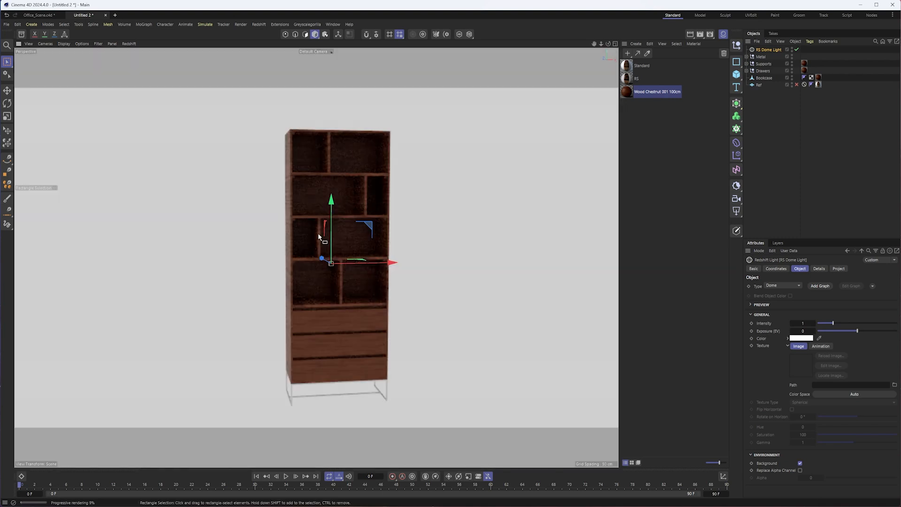
{"action": "right_click_drag", "start_coordinate": [314, 175], "coordinate": [358, 196], "text": "alt"}
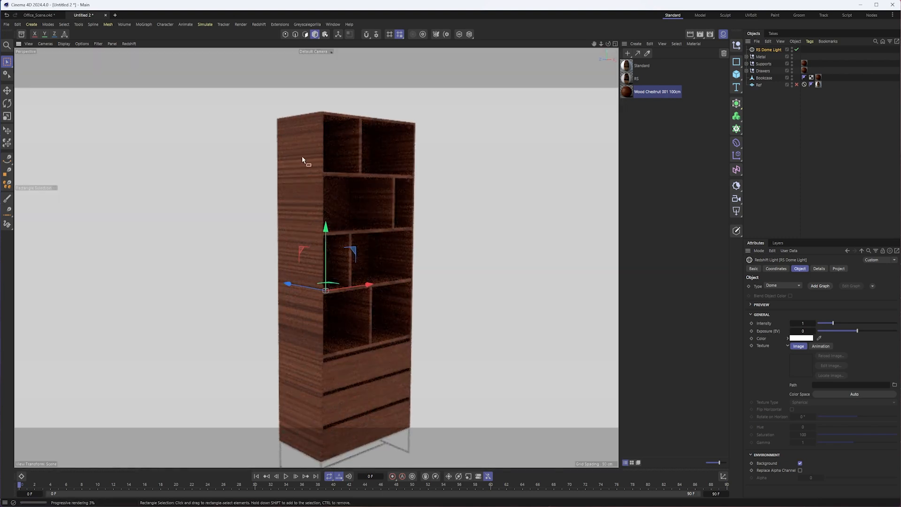
{"action": "left_click_drag", "start_coordinate": [334, 370], "coordinate": [336, 361], "text": "alt"}
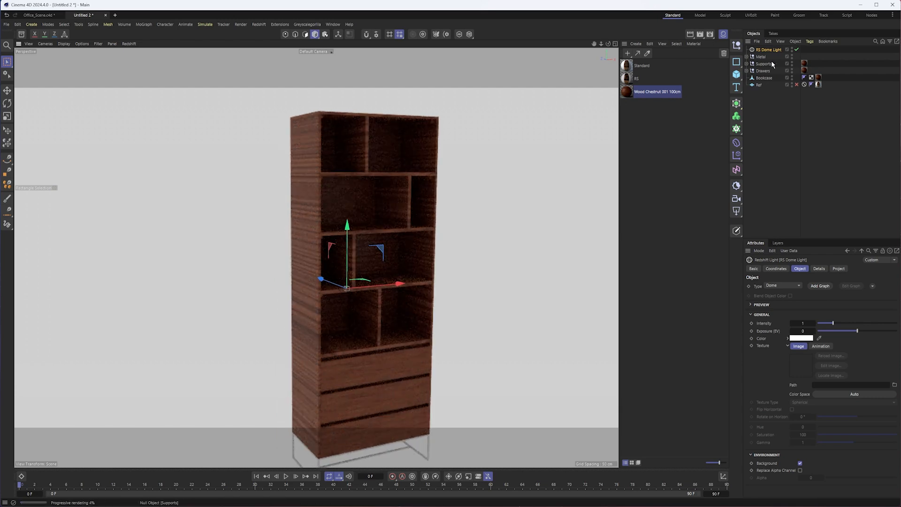
- Set the projection of the wood material tags on Supports, Drawers and Bookcase to Cubic
{"action": "left_click", "coordinate": [804, 63]}
{"action": "left_click", "coordinate": [804, 70], "text": "ctrl"}
{"action": "left_click", "coordinate": [819, 78], "text": "shift"}
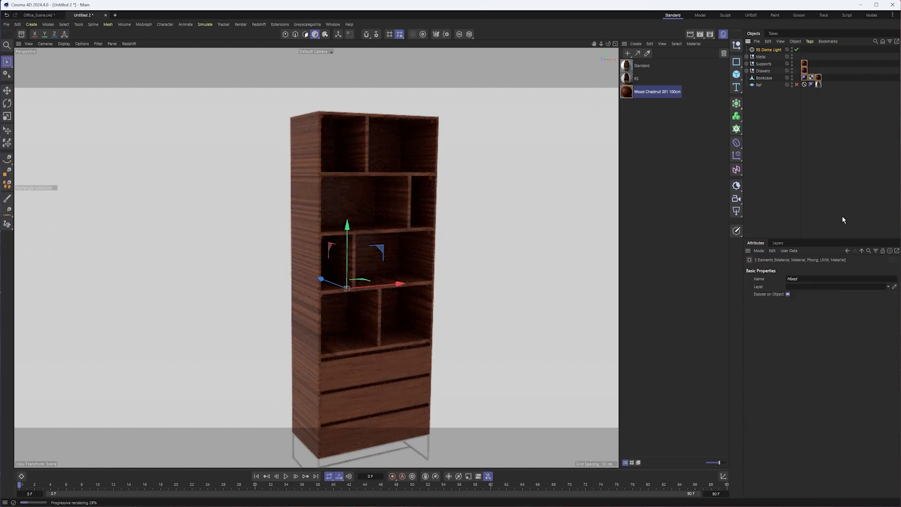
{"action": "left_click", "coordinate": [804, 63]}
{"action": "left_click", "coordinate": [804, 71], "text": "ctrl"}
{"action": "left_click", "coordinate": [819, 79], "text": "ctrl"}
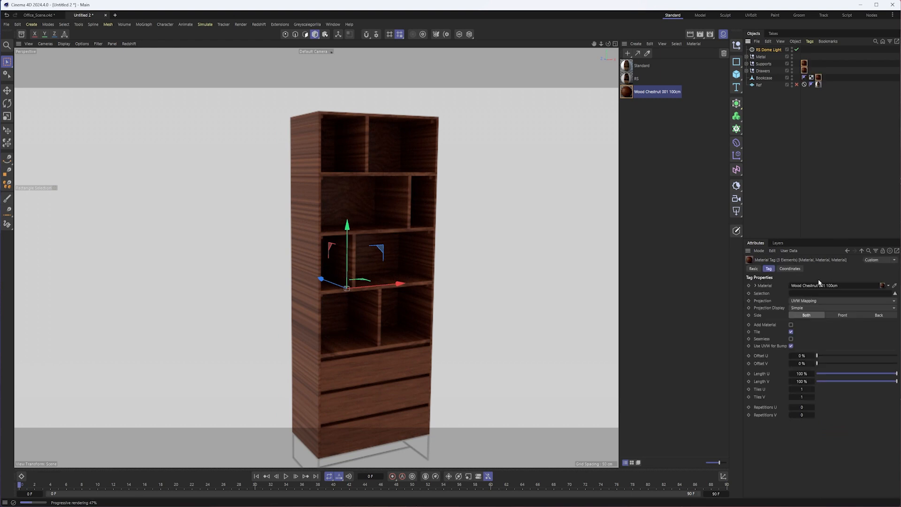
{"action": "left_click", "coordinate": [821, 301]}
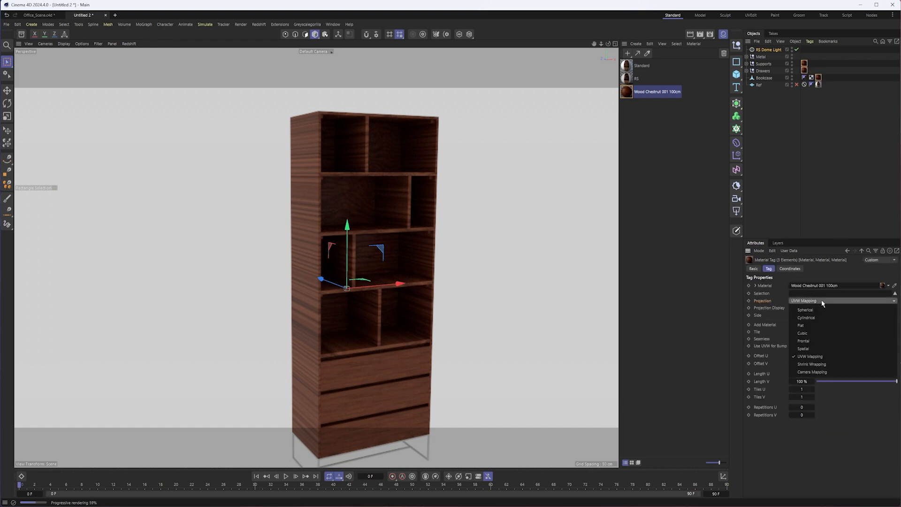
{"action": "left_click", "coordinate": [811, 333]}
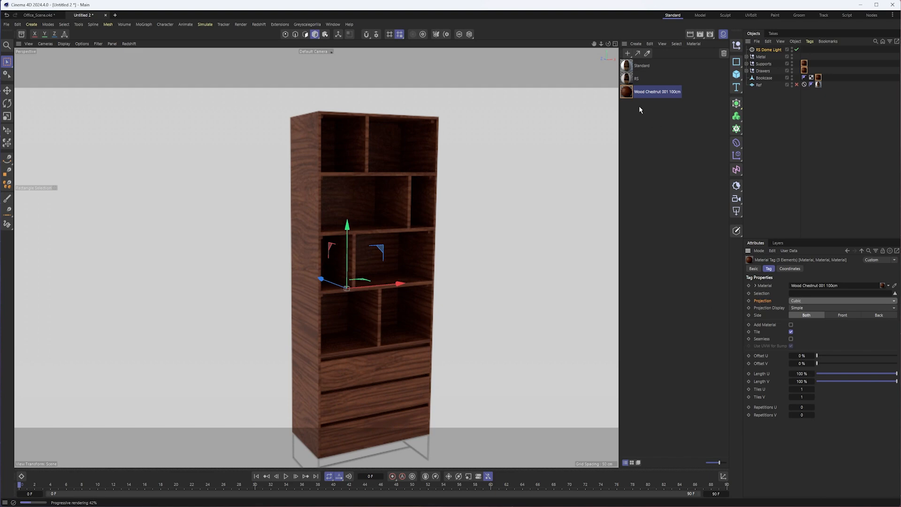
- Inspect the basecolor texture's remap settings in the Wood Chestnut 001 100cm node graph and close the editor
{"action": "double_click", "coordinate": [626, 92]}
{"action": "left_click_drag", "start_coordinate": [681, 82], "coordinate": [414, 82]}
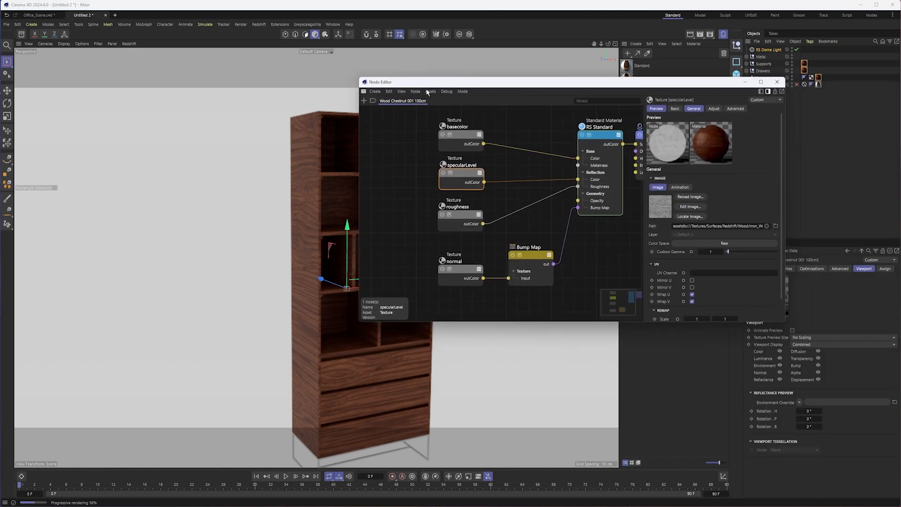
{"action": "left_click", "coordinate": [459, 142]}
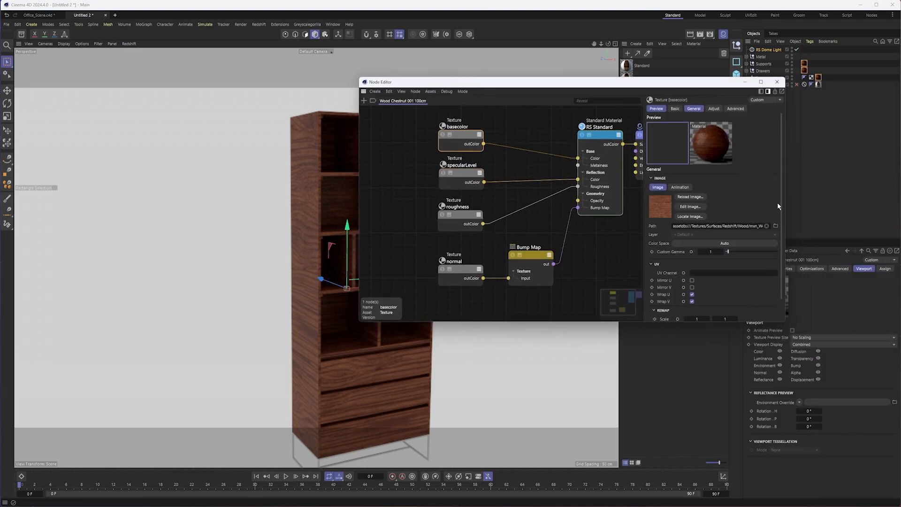
{"action": "scroll", "coordinate": [771, 262], "scroll_direction": "down", "scroll_amount": 2}
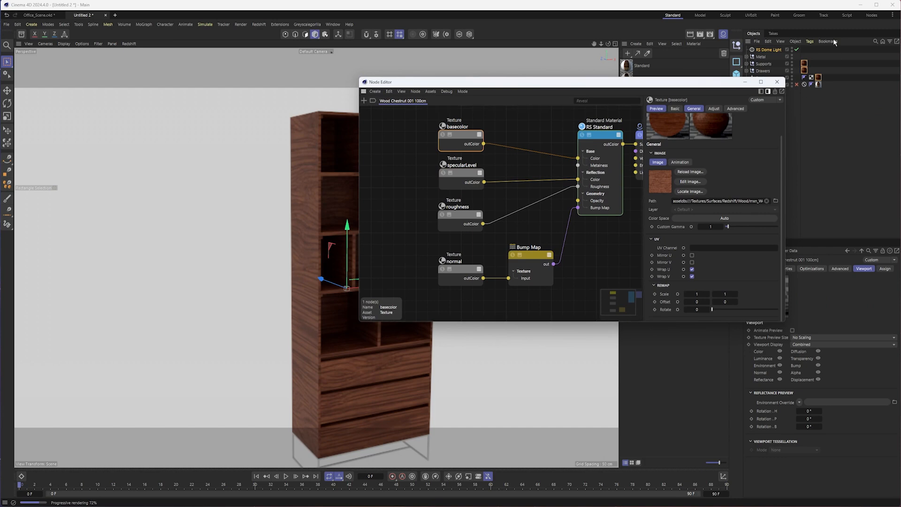
{"action": "left_click", "coordinate": [777, 81]}
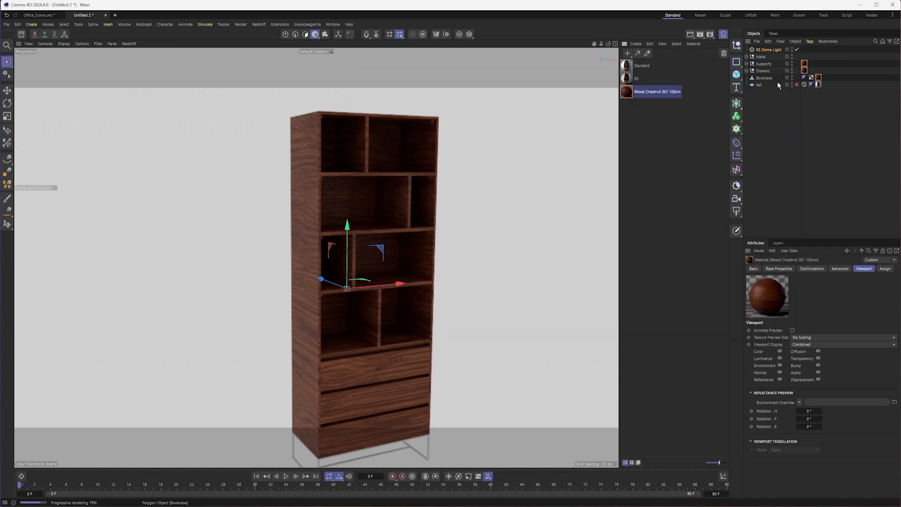
- Set Tiles U and Tiles V to 3 on the wood material tags of Supports, Drawers and Bookcase
{"action": "left_click", "coordinate": [805, 64]}
{"action": "left_click", "coordinate": [804, 71], "text": "shift"}
{"action": "left_click", "coordinate": [818, 78], "text": "shift"}
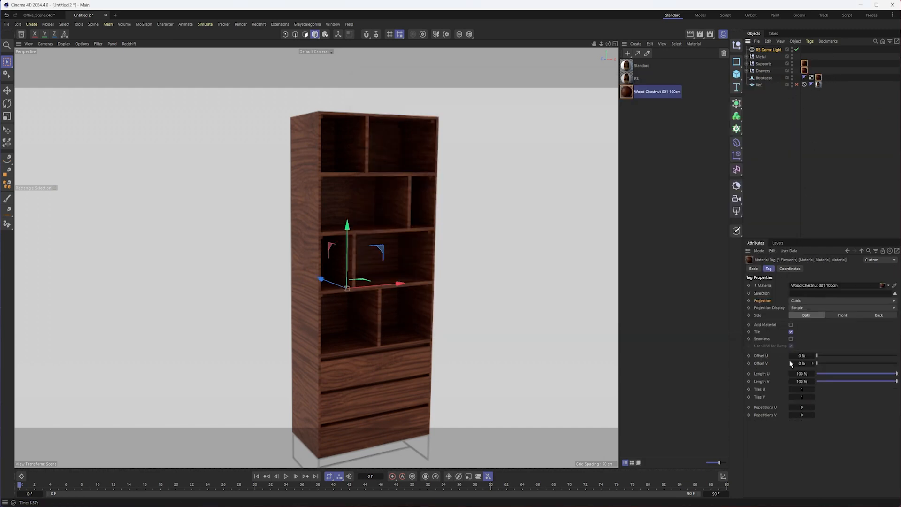
{"action": "double_click", "coordinate": [807, 396]}
{"action": "type", "text": "3"}
{"action": "key", "text": "Return"}
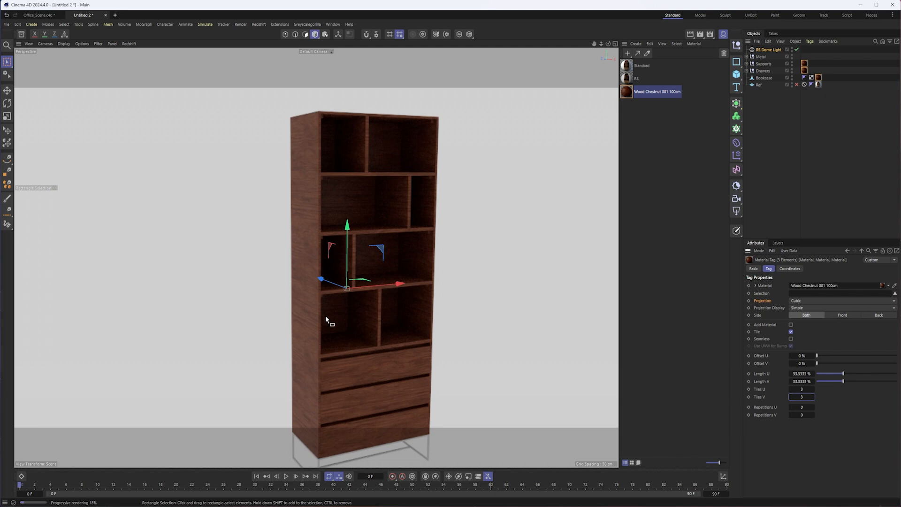
- Examine the rendered wood grain, then switch to the browser and study the angled product photo of the empty bookcase
{"action": "left_click_drag", "start_coordinate": [366, 398], "coordinate": [350, 391], "text": "alt"}
{"action": "middle_click_drag", "start_coordinate": [368, 383], "coordinate": [365, 334], "text": "alt"}
{"action": "left_click_drag", "start_coordinate": [319, 324], "coordinate": [340, 330], "text": "alt"}
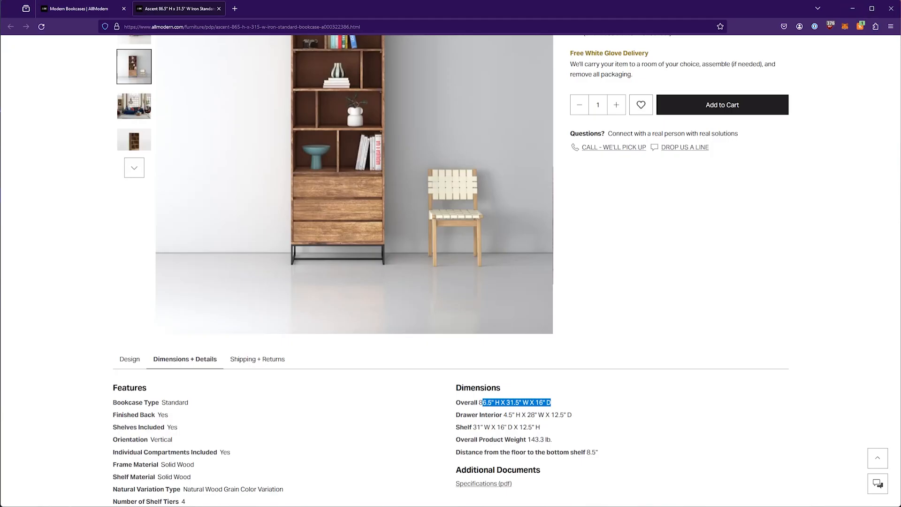
{"action": "scroll", "coordinate": [313, 218], "scroll_direction": "up", "scroll_amount": 3}
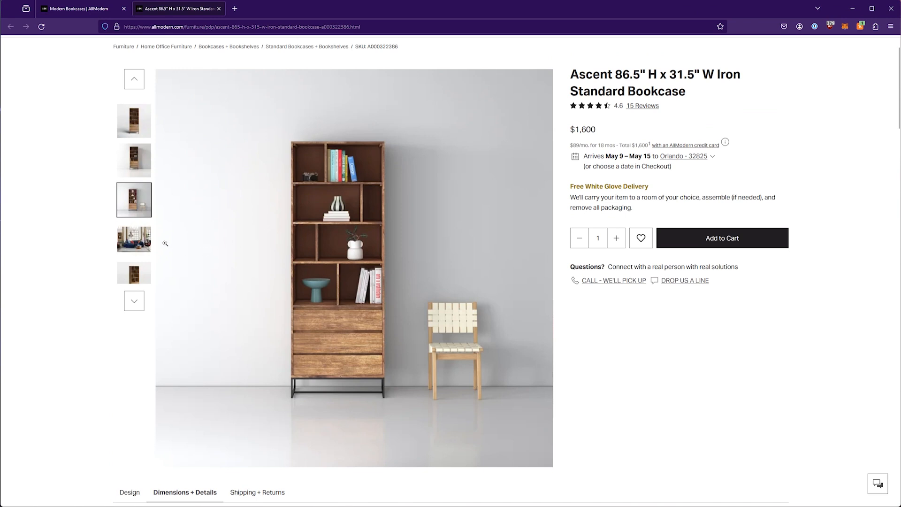
{"action": "left_click", "coordinate": [135, 273]}
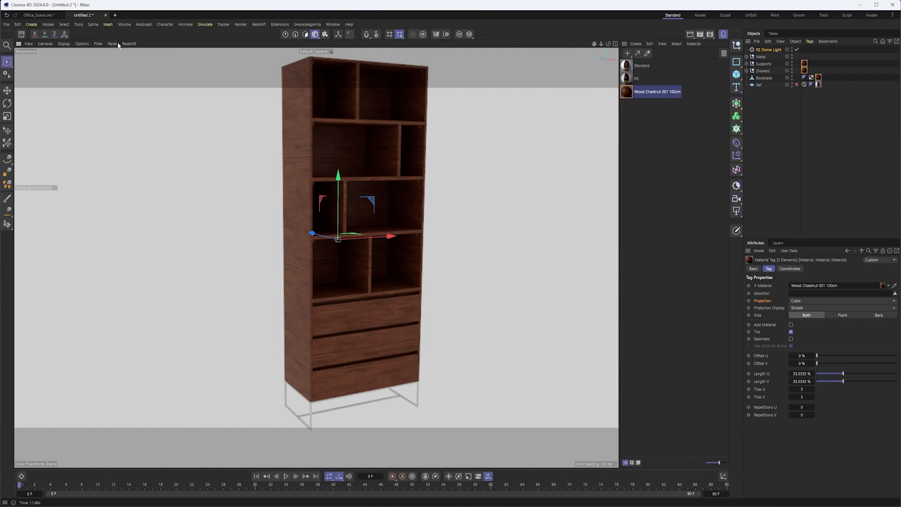
- Switch back to Cinema 4D, stop the Redshift IPR and select the Bookcase object with the Move tool
{"action": "left_click", "coordinate": [129, 44]}
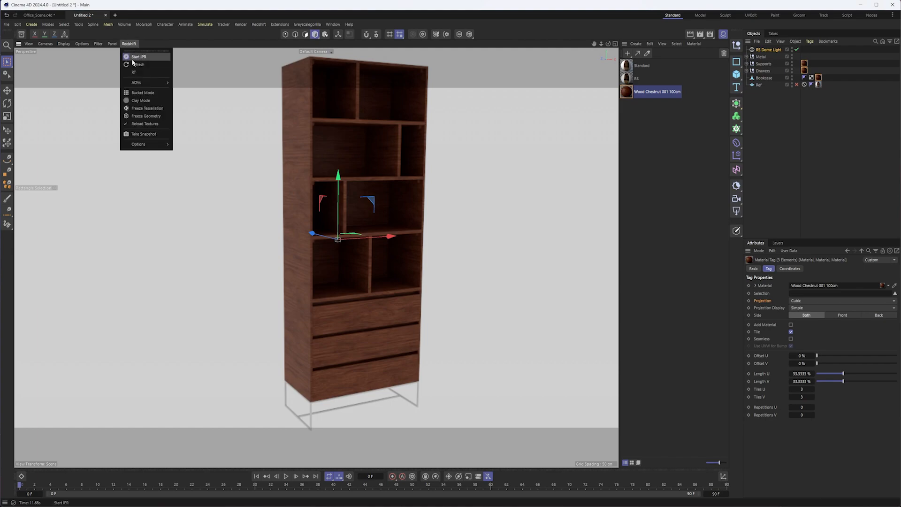
{"action": "left_click", "coordinate": [134, 57]}
{"action": "key", "text": "e"}
{"action": "left_click", "coordinate": [303, 148]}
{"action": "middle_click_drag", "start_coordinate": [342, 131], "coordinate": [334, 197], "text": "alt"}
{"action": "mouse_move", "coordinate": [334, 196]}
{"action": "left_mouse_down", "text": "alt"}
{"action": "mouse_move", "coordinate": [293, 194]}
{"action": "mouse_move", "coordinate": [336, 196]}
{"action": "mouse_move", "coordinate": [308, 193]}
{"action": "mouse_move", "coordinate": [320, 195]}
{"action": "left_mouse_up", "text": "alt"}
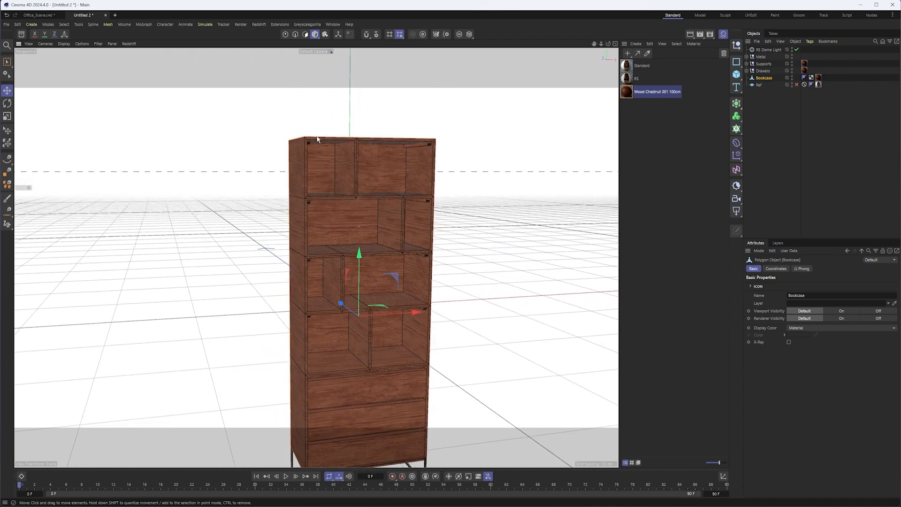
- Examine the grain direction on the Bookcase's side, front edges, dividers and shelves, close up and from a distance
{"action": "right_click_drag", "start_coordinate": [318, 140], "coordinate": [379, 146], "text": "alt"}
{"action": "middle_click_drag", "start_coordinate": [245, 212], "coordinate": [282, 153], "text": "alt"}
{"action": "left_click_drag", "start_coordinate": [359, 168], "coordinate": [334, 171], "text": "alt"}
{"action": "left_click_drag", "start_coordinate": [185, 219], "coordinate": [178, 175], "text": "alt"}
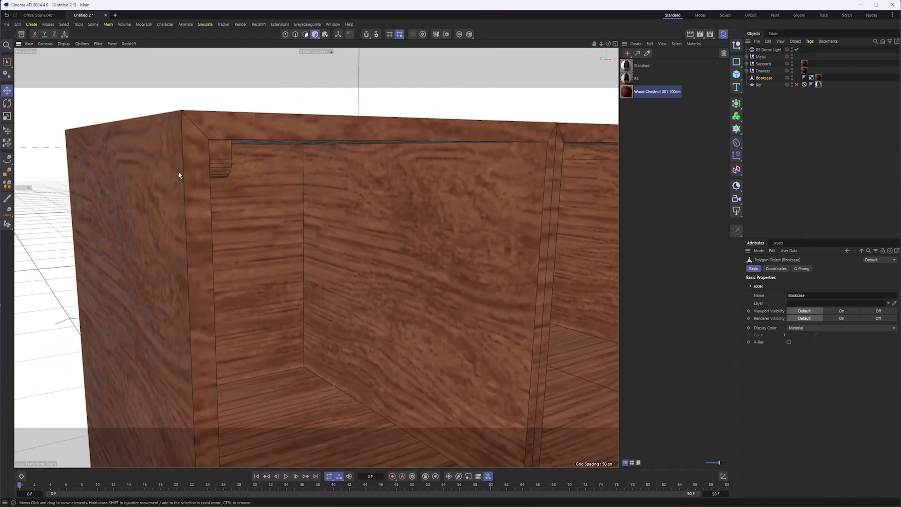
{"action": "left_click_drag", "start_coordinate": [347, 213], "coordinate": [237, 162], "text": "alt"}
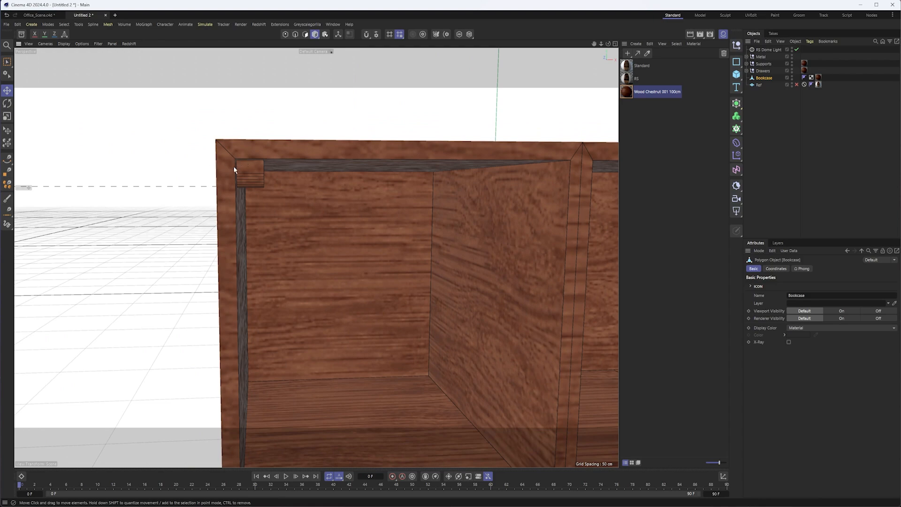
{"action": "scroll", "coordinate": [390, 228], "scroll_direction": "down", "scroll_amount": 10}
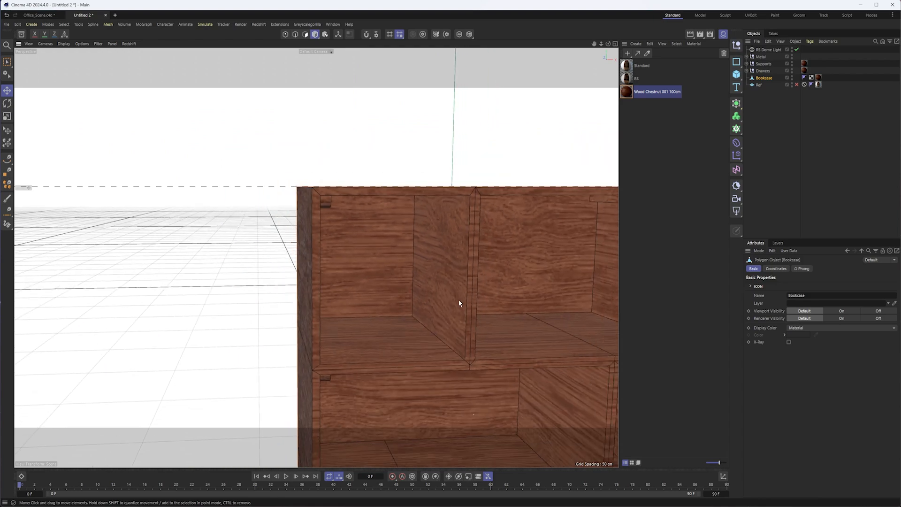
{"action": "scroll", "coordinate": [431, 228], "scroll_direction": "down", "scroll_amount": 1}
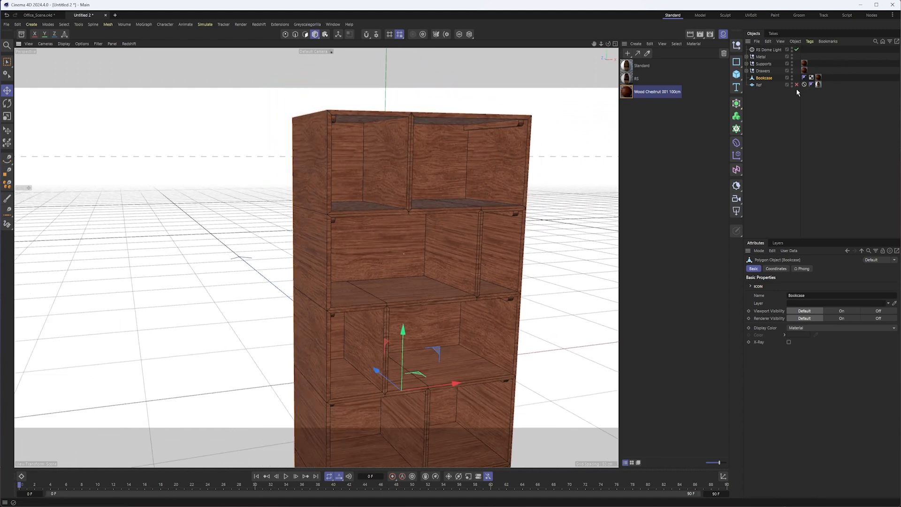
{"action": "middle_click_drag", "start_coordinate": [442, 123], "coordinate": [439, 99], "text": "alt"}
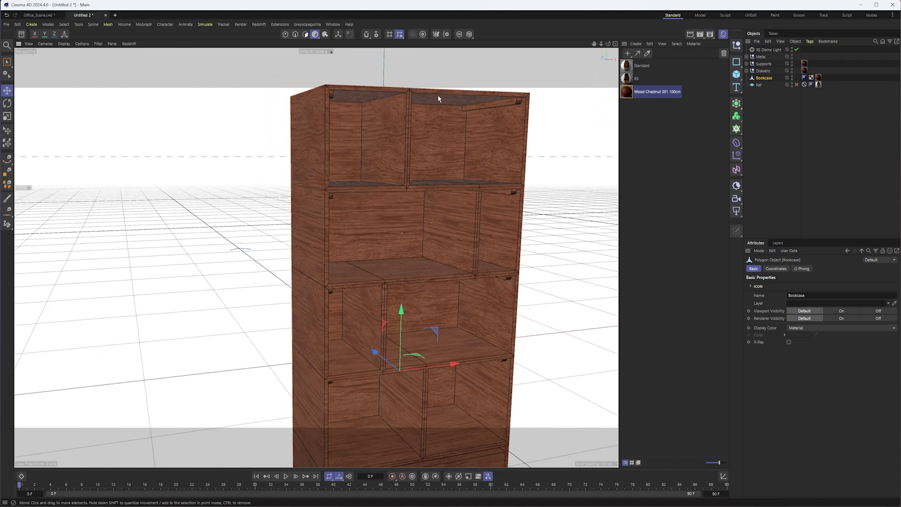
- Select the polygons of the Bookcase's left outer side and its vertical front edge in polygon mode
{"action": "left_click", "coordinate": [818, 77]}
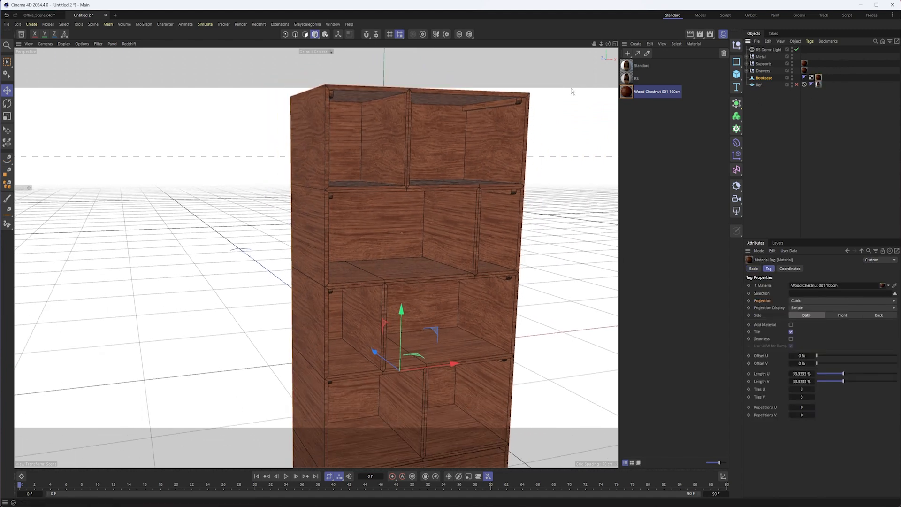
{"action": "left_click", "coordinate": [305, 36]}
{"action": "left_click", "coordinate": [308, 136]}
{"action": "scroll", "coordinate": [342, 187], "scroll_direction": "up", "scroll_amount": 2}
{"action": "scroll", "coordinate": [342, 187], "scroll_direction": "down", "scroll_amount": 4}
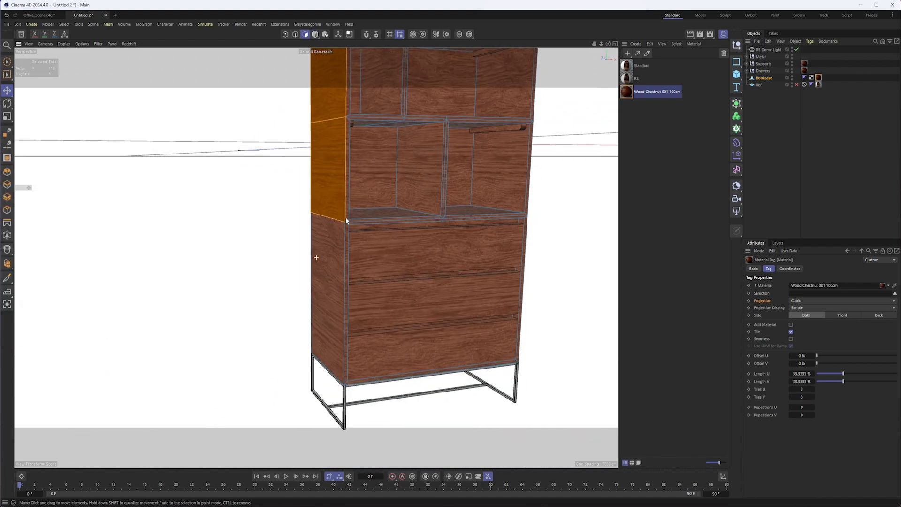
{"action": "left_click", "coordinate": [345, 261], "text": "shift"}
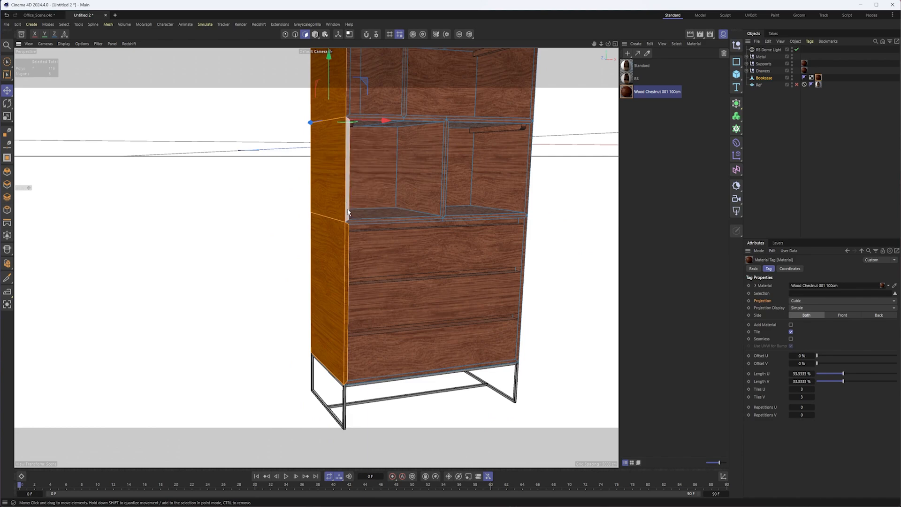
{"action": "scroll", "coordinate": [335, 230], "scroll_direction": "up", "scroll_amount": 3}
{"action": "left_click", "coordinate": [333, 233], "text": "shift"}
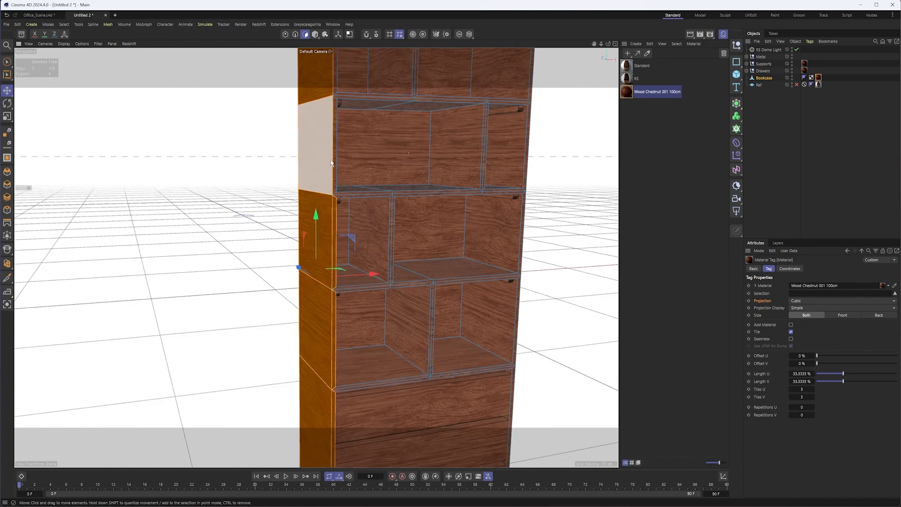
{"action": "scroll", "coordinate": [325, 201], "scroll_direction": "down", "scroll_amount": 3}
{"action": "left_click", "coordinate": [312, 201], "text": "shift"}
- Add the Bookcase's right outer side and its vertical front edge to the polygon selection
{"action": "left_click_drag", "start_coordinate": [450, 160], "coordinate": [387, 147], "text": "alt"}
{"action": "left_click", "coordinate": [387, 148], "text": "shift"}
{"action": "left_click", "coordinate": [400, 259], "text": "shift"}
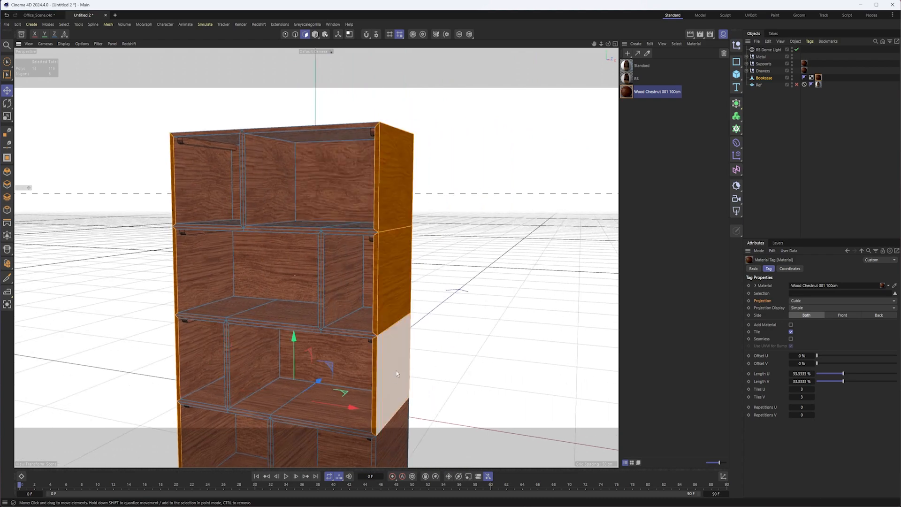
{"action": "middle_click_drag", "start_coordinate": [396, 371], "coordinate": [357, 181], "text": "alt"}
{"action": "left_click", "coordinate": [358, 182], "text": "shift"}
{"action": "left_click", "coordinate": [346, 199], "text": "shift"}
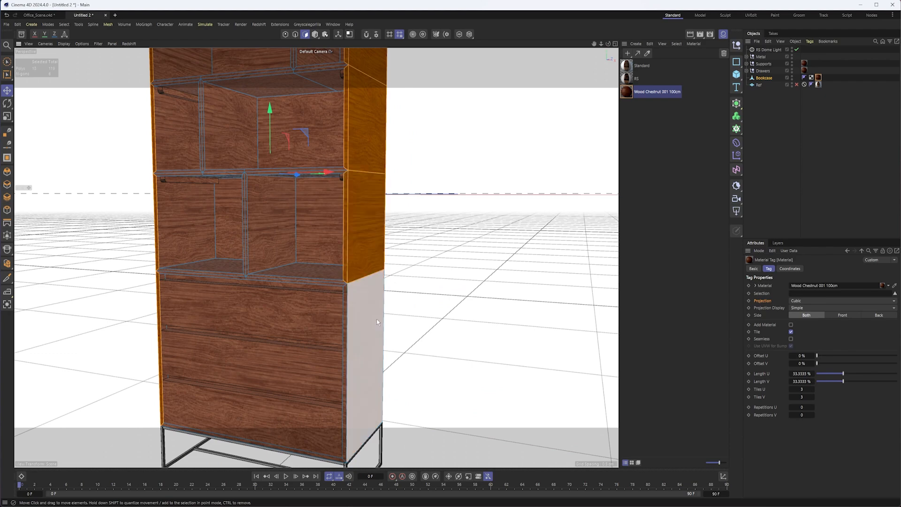
{"action": "left_click", "coordinate": [355, 318], "text": "shift"}
{"action": "left_click", "coordinate": [345, 319], "text": "shift"}
- Add the faces and front edges of the vertical dividers in the two lower open shelves to the polygon selection
{"action": "middle_click_drag", "start_coordinate": [281, 235], "coordinate": [326, 262], "text": "alt"}
{"action": "left_click_drag", "start_coordinate": [320, 261], "coordinate": [409, 262], "text": "alt"}
{"action": "right_click_drag", "start_coordinate": [311, 256], "coordinate": [344, 256], "text": "alt"}
{"action": "left_click", "coordinate": [355, 263], "text": "shift"}
{"action": "left_click", "coordinate": [361, 271], "text": "shift"}
{"action": "left_click", "coordinate": [365, 269], "text": "shift"}
{"action": "middle_click_drag", "start_coordinate": [326, 178], "coordinate": [337, 309], "text": "alt"}
{"action": "left_click", "coordinate": [284, 229], "text": "shift"}
{"action": "left_click", "coordinate": [311, 222], "text": "shift"}
- Add the faces and front edges of the vertical dividers in the two upper shelves to the polygon selection
{"action": "left_click_drag", "start_coordinate": [311, 222], "coordinate": [310, 254], "text": "alt"}
{"action": "left_click_drag", "start_coordinate": [346, 244], "coordinate": [345, 240], "text": "alt"}
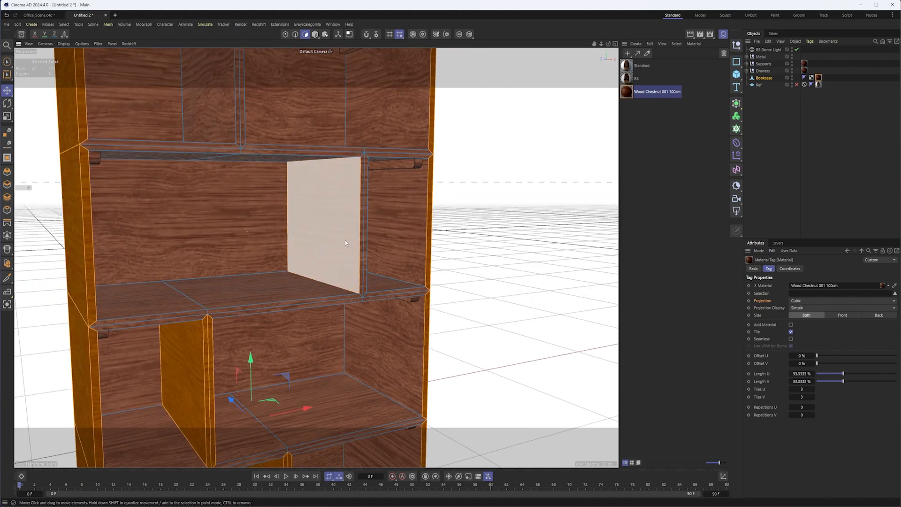
{"action": "left_click", "coordinate": [363, 235], "text": "shift"}
{"action": "left_click", "coordinate": [366, 237], "text": "shift"}
{"action": "middle_click_drag", "start_coordinate": [301, 192], "coordinate": [306, 244], "text": "alt"}
{"action": "scroll", "coordinate": [306, 244], "scroll_direction": "down", "scroll_amount": 3}
{"action": "left_click", "coordinate": [253, 229], "text": "shift"}
{"action": "left_click", "coordinate": [274, 234], "text": "shift"}
{"action": "scroll", "coordinate": [314, 263], "scroll_direction": "down", "scroll_amount": 5}
{"action": "middle_click_drag", "start_coordinate": [324, 319], "coordinate": [336, 125], "text": "alt"}
{"action": "mouse_move", "coordinate": [362, 261]}
{"action": "left_mouse_down", "text": "alt"}
{"action": "mouse_move", "coordinate": [332, 253]}
{"action": "mouse_move", "coordinate": [350, 259]}
{"action": "left_mouse_up", "text": "alt"}
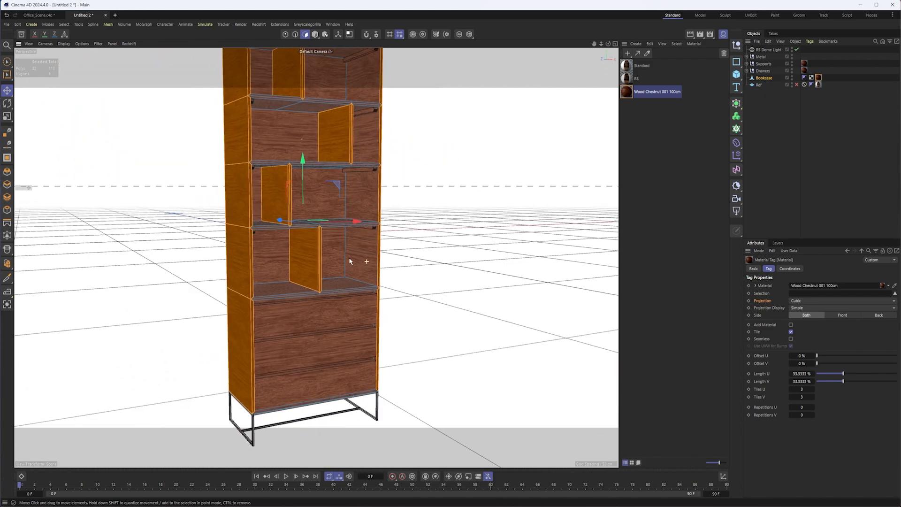
- Store the selected Bookcase polygons as a polygon selection tag and name it Wood_Grain_V
{"action": "left_click", "coordinate": [65, 25]}
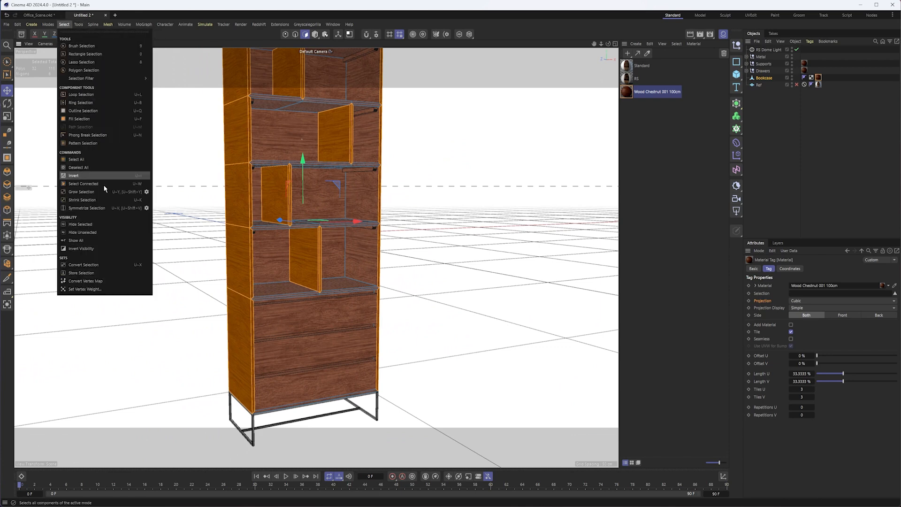
{"action": "left_click", "coordinate": [82, 272]}
{"action": "left_click", "coordinate": [825, 296]}
{"action": "type", "text": "Wood_Grain_V"}
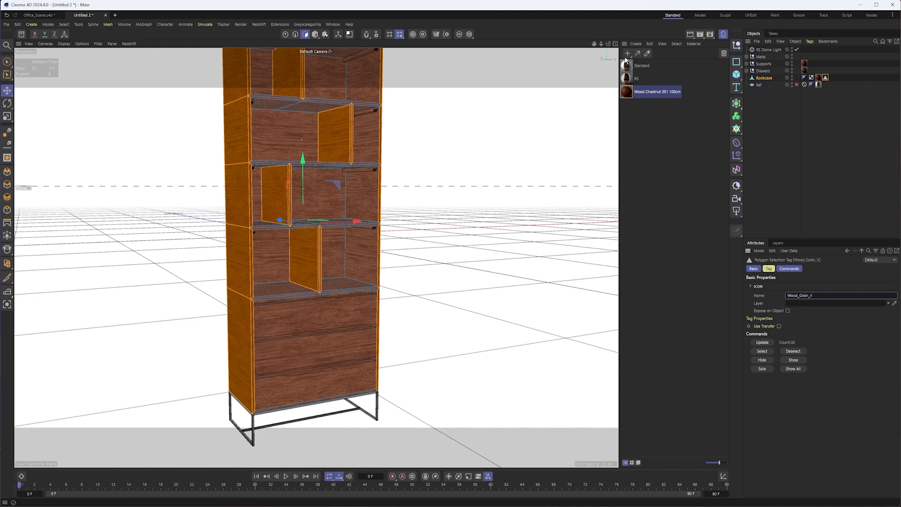
{"action": "left_click_drag", "start_coordinate": [628, 95], "coordinate": [770, 83]}
{"action": "left_click", "coordinate": [818, 78]}
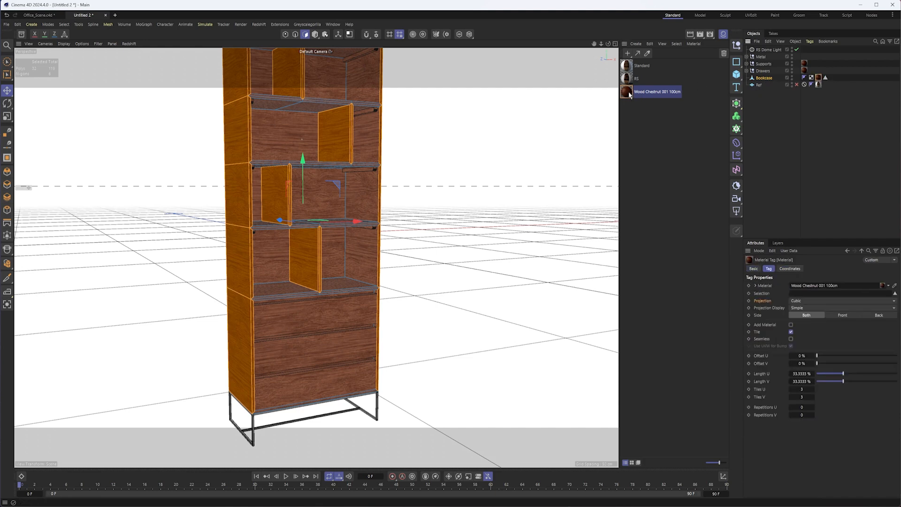
{"action": "left_click_drag", "start_coordinate": [732, 87], "coordinate": [833, 82]}
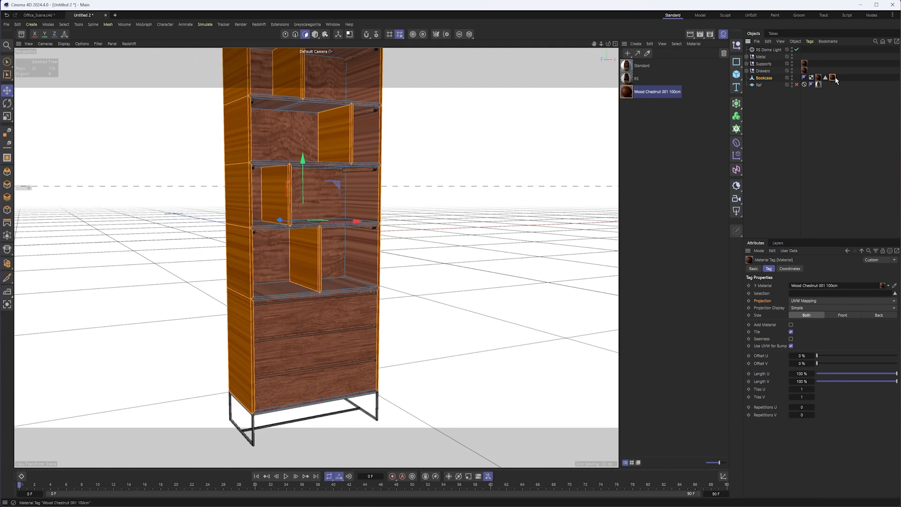
{"action": "key", "text": "Delete"}
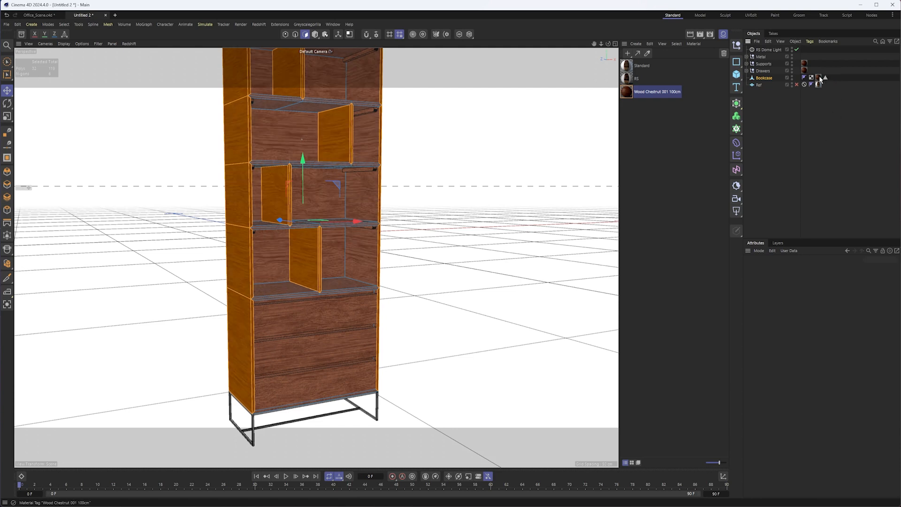
- Duplicate the Bookcase's Wood Chestnut 001 100cm material tag and restrict the copy to the Wood_Grain_V selection
{"action": "left_click", "coordinate": [819, 78]}
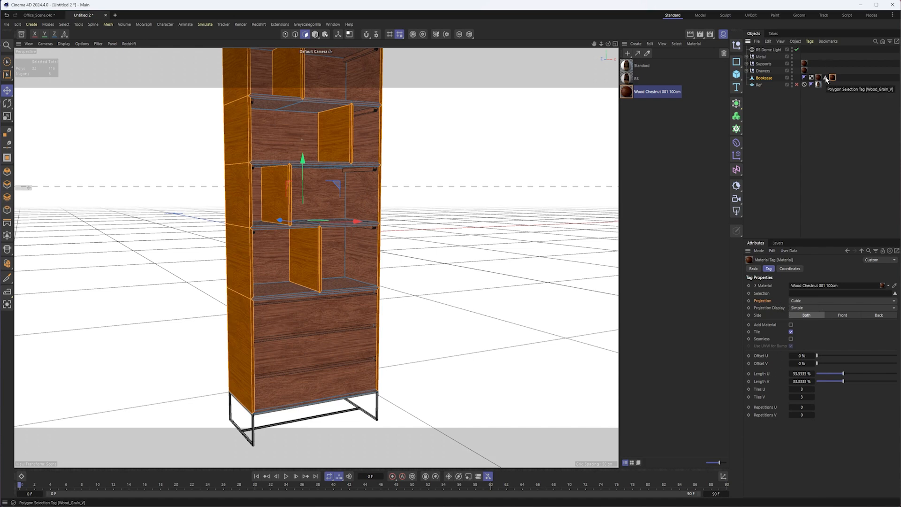
{"action": "left_click_drag", "start_coordinate": [826, 80], "coordinate": [824, 293]}
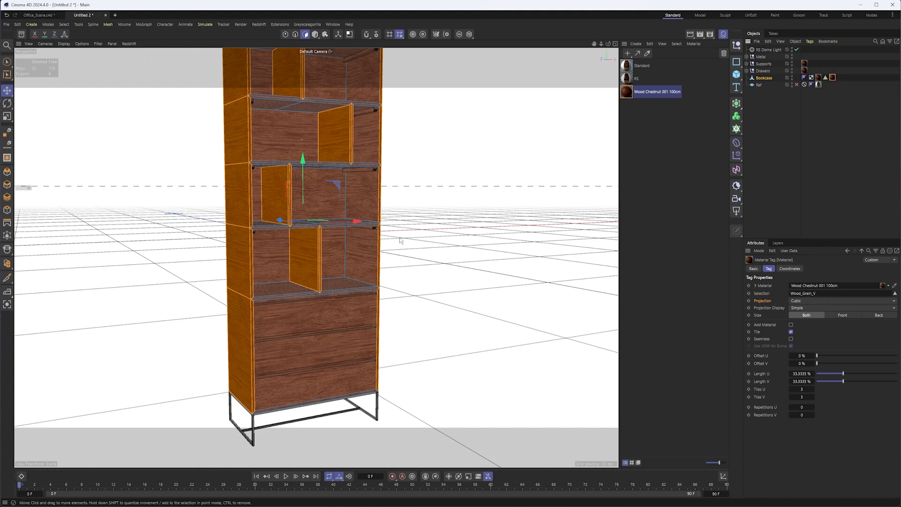
{"action": "scroll", "coordinate": [319, 259], "scroll_direction": "down", "scroll_amount": 2}
{"action": "middle_click_drag", "start_coordinate": [319, 259], "coordinate": [368, 276], "text": "alt"}
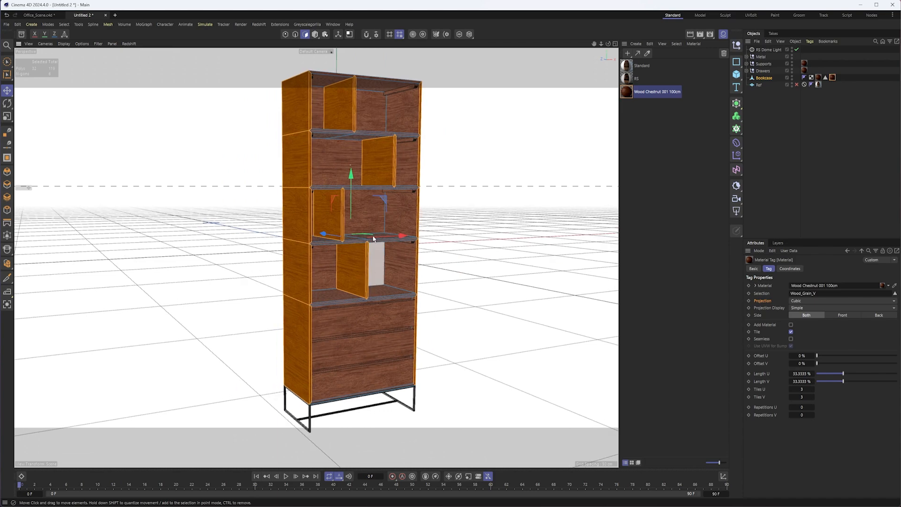
- Switch to texture mode for the copied material tag and hide the RS Dome Light in the viewport
{"action": "left_click", "coordinate": [326, 35]}
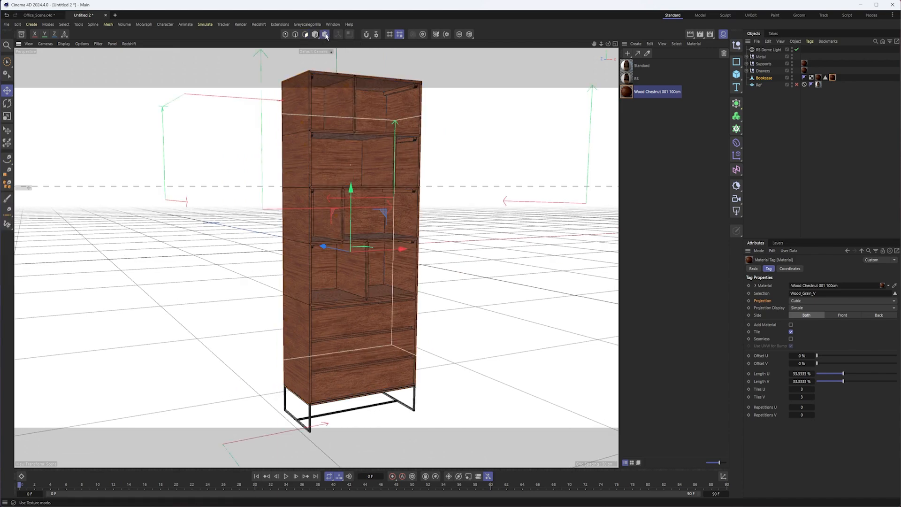
{"action": "left_click_drag", "start_coordinate": [365, 186], "coordinate": [326, 227], "text": "alt"}
{"action": "scroll", "coordinate": [334, 220], "scroll_direction": "up", "scroll_amount": 1}
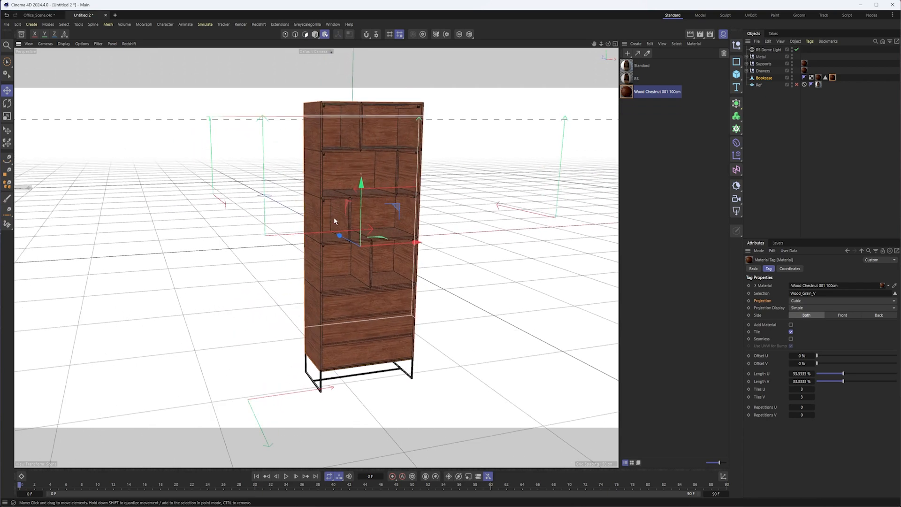
{"action": "left_click", "coordinate": [792, 48]}
{"action": "middle_click_drag", "start_coordinate": [416, 213], "coordinate": [406, 197], "text": "alt"}
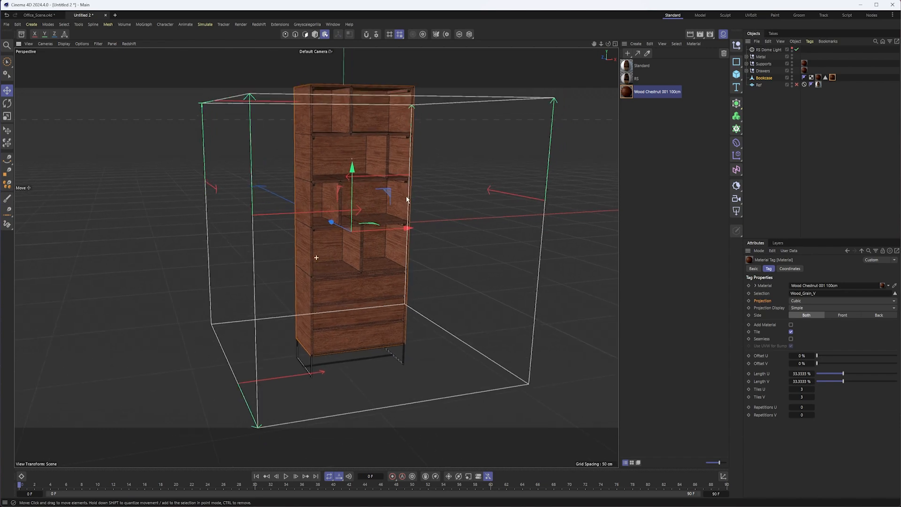
- Rotate the Wood_Grain_V texture projection a quarter turn so the grain runs vertically on the sides and dividers
{"action": "key", "text": "r"}
{"action": "left_click_drag", "start_coordinate": [322, 210], "coordinate": [379, 196]}
{"action": "left_click_drag", "start_coordinate": [295, 210], "coordinate": [366, 230], "text": "alt"}
{"action": "scroll", "coordinate": [353, 195], "scroll_direction": "up", "scroll_amount": 3}
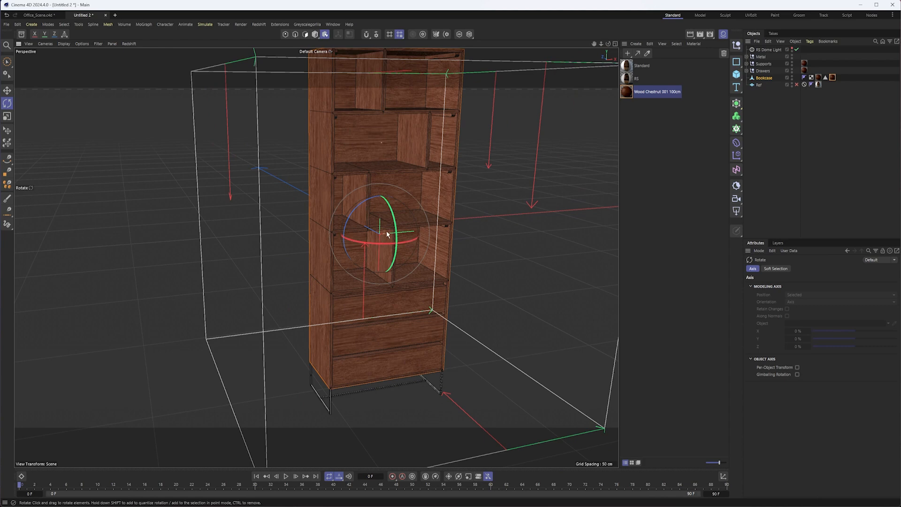
- Try to scale the Wood_Grain_V texture projection along one axis, and undo the scaling
{"action": "key", "text": "t"}
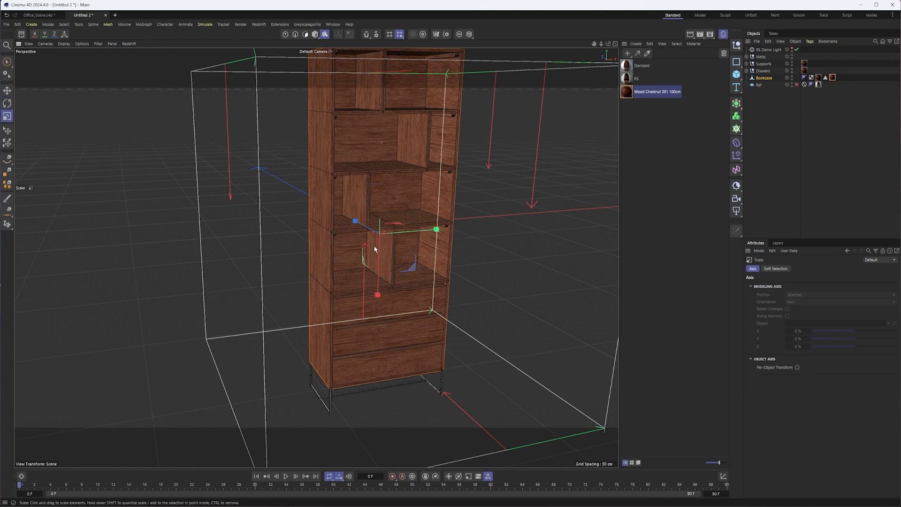
{"action": "mouse_move", "coordinate": [355, 221]}
{"action": "left_mouse_down"}
{"action": "mouse_move", "coordinate": [372, 227]}
{"action": "mouse_move", "coordinate": [360, 225]}
{"action": "mouse_move", "coordinate": [363, 234]}
{"action": "mouse_move", "coordinate": [348, 224]}
{"action": "mouse_move", "coordinate": [362, 231]}
{"action": "left_mouse_up"}
{"action": "key", "text": "ctrl+z"}
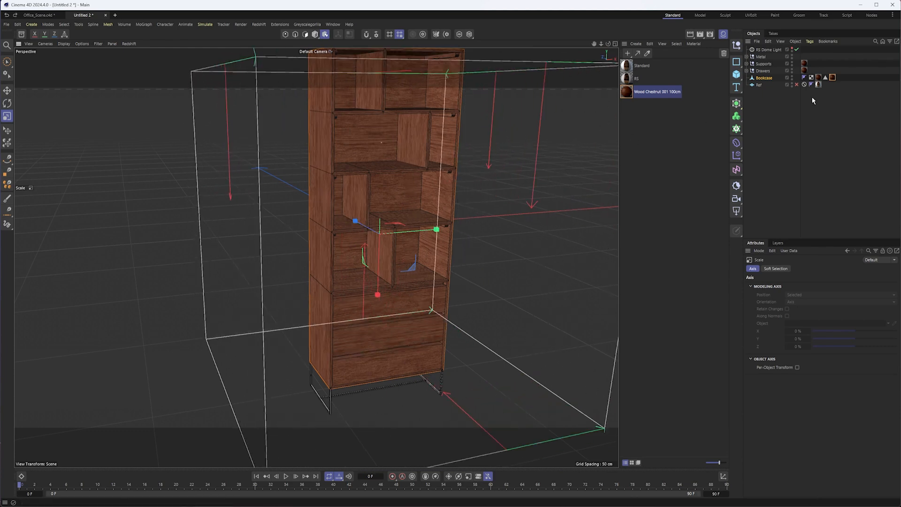
{"action": "left_click", "coordinate": [833, 76]}
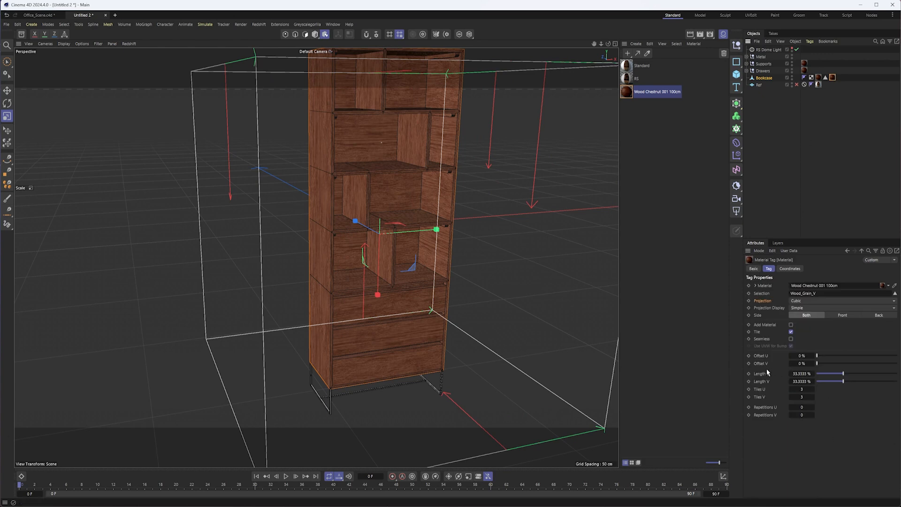
{"action": "mouse_move", "coordinate": [430, 250]}
{"action": "left_mouse_down", "text": "alt"}
{"action": "mouse_move", "coordinate": [446, 250]}
{"action": "mouse_move", "coordinate": [429, 235]}
{"action": "left_mouse_up", "text": "alt"}
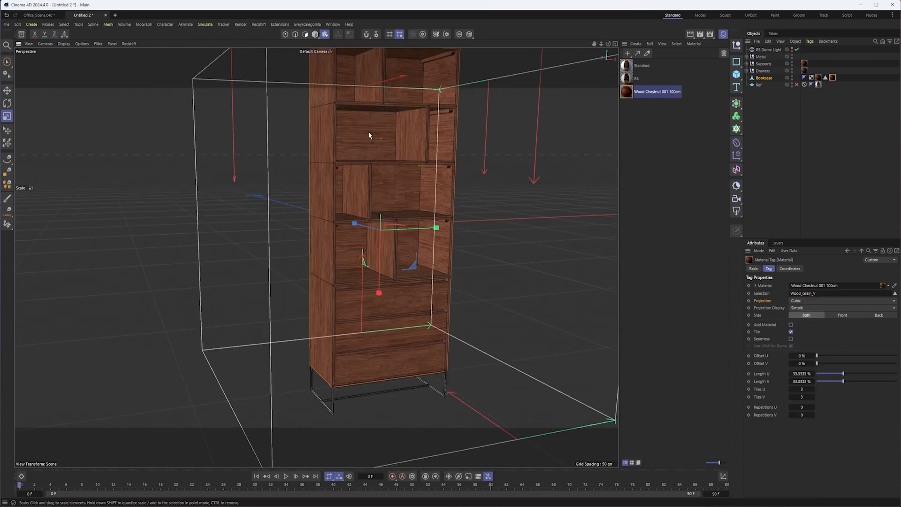
- Return to model mode, select the top drawer and examine how the wood grain runs across the drawer fronts
{"action": "left_click", "coordinate": [315, 35]}
{"action": "left_click", "coordinate": [356, 302]}
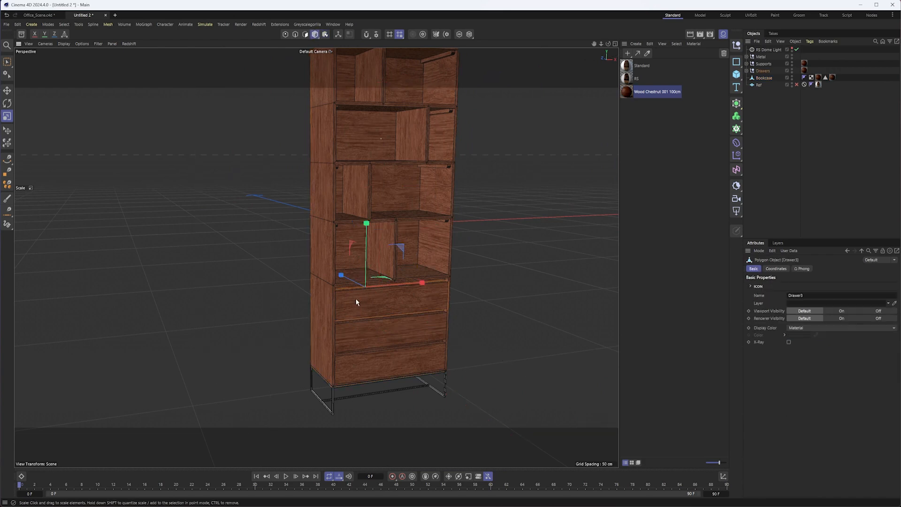
{"action": "key", "text": "e"}
{"action": "scroll", "coordinate": [370, 305], "scroll_direction": "up", "scroll_amount": 3}
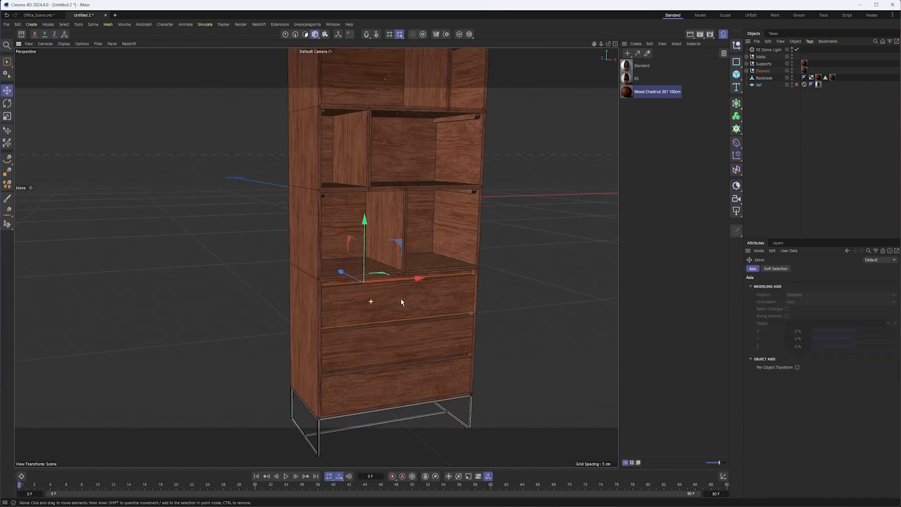
{"action": "scroll", "coordinate": [396, 210], "scroll_direction": "up", "scroll_amount": 5}
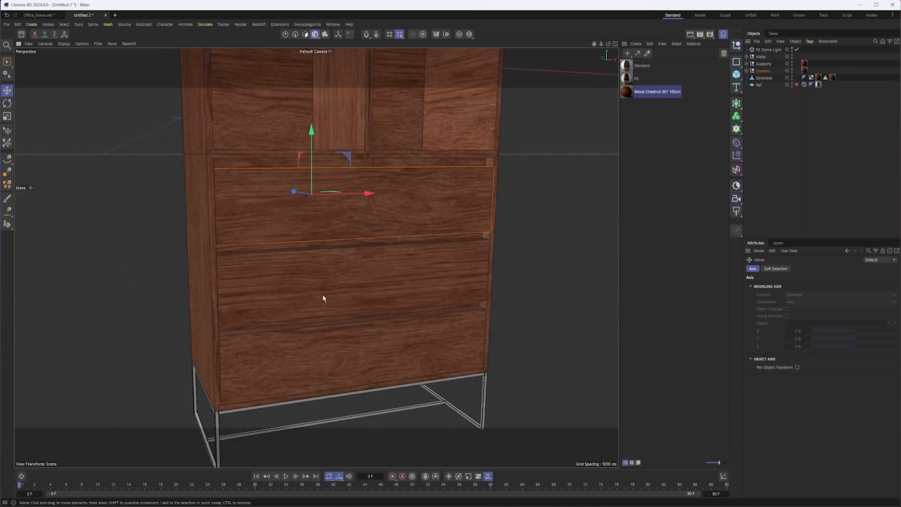
{"action": "left_click_drag", "start_coordinate": [407, 210], "coordinate": [490, 204], "text": "alt"}
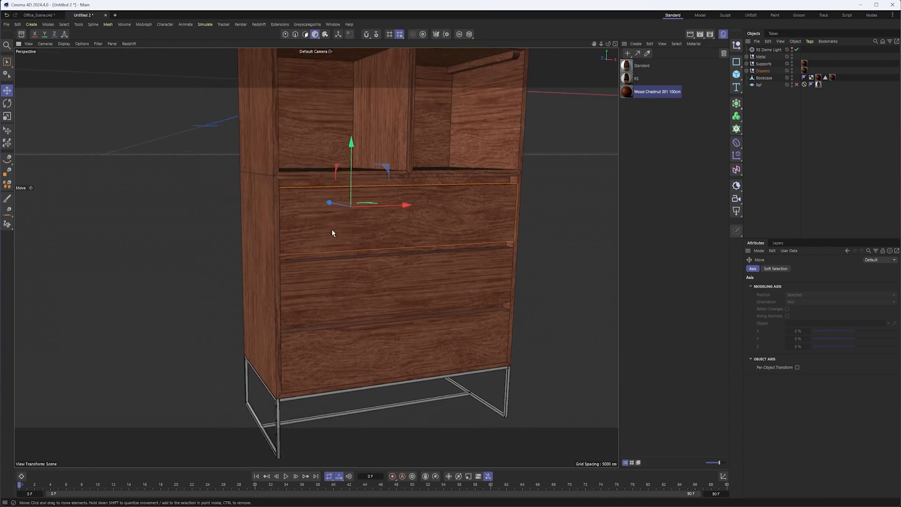
- Move the Drawers group's material tag onto Drawer1 and copy it to Drawer2 and Drawer3
{"action": "left_click", "coordinate": [746, 71]}
{"action": "middle_click_drag", "start_coordinate": [316, 257], "coordinate": [343, 269], "text": "alt"}
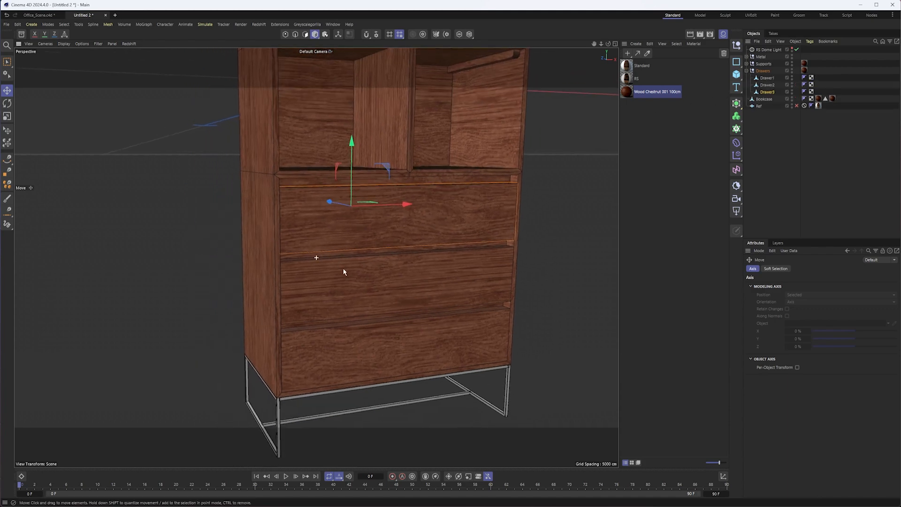
{"action": "scroll", "coordinate": [344, 270], "scroll_direction": "down", "scroll_amount": 1}
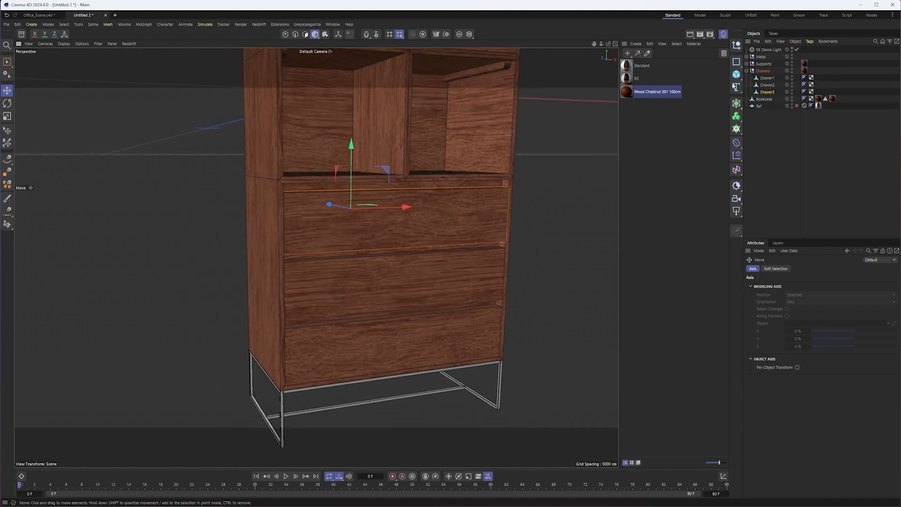
{"action": "left_click", "coordinate": [804, 70]}
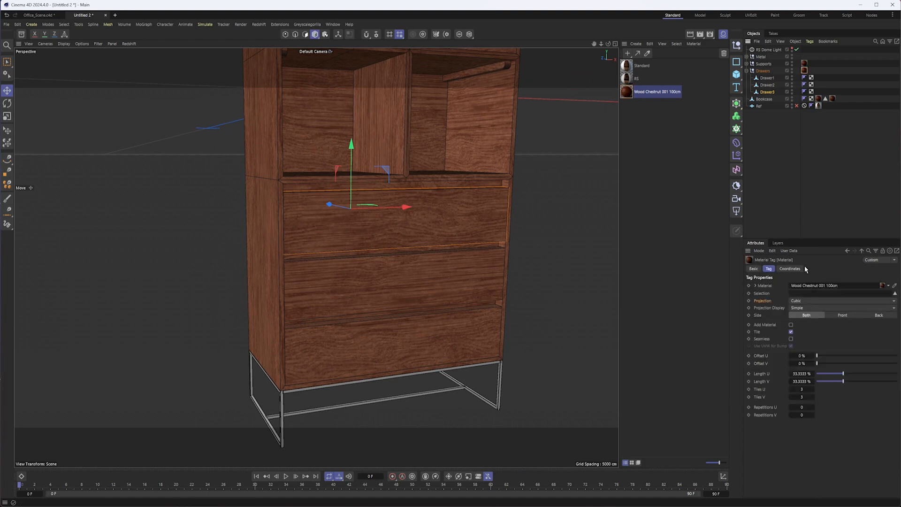
{"action": "left_click_drag", "start_coordinate": [808, 71], "coordinate": [820, 86]}
{"action": "left_click_drag", "start_coordinate": [818, 85], "coordinate": [819, 93], "text": "ctrl"}
{"action": "left_click_drag", "start_coordinate": [465, 284], "coordinate": [378, 343], "text": "alt"}
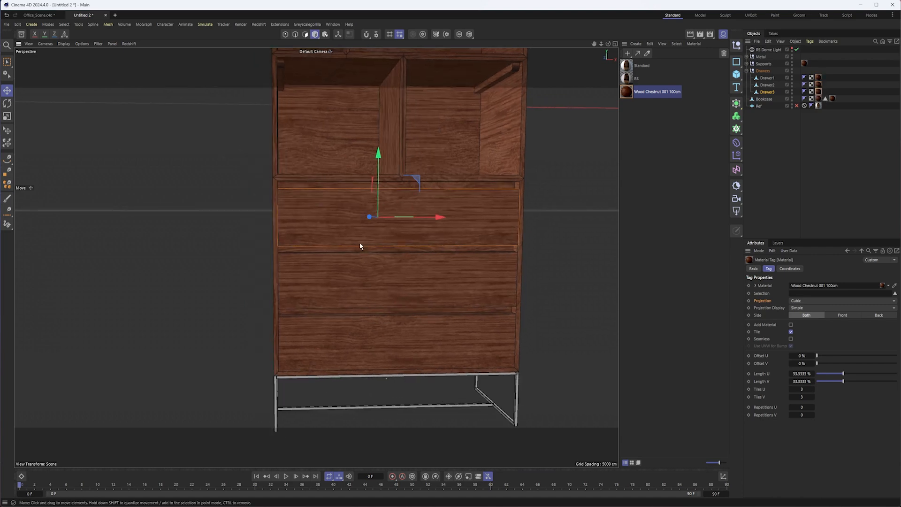
{"action": "left_click_drag", "start_coordinate": [363, 223], "coordinate": [388, 261], "text": "alt"}
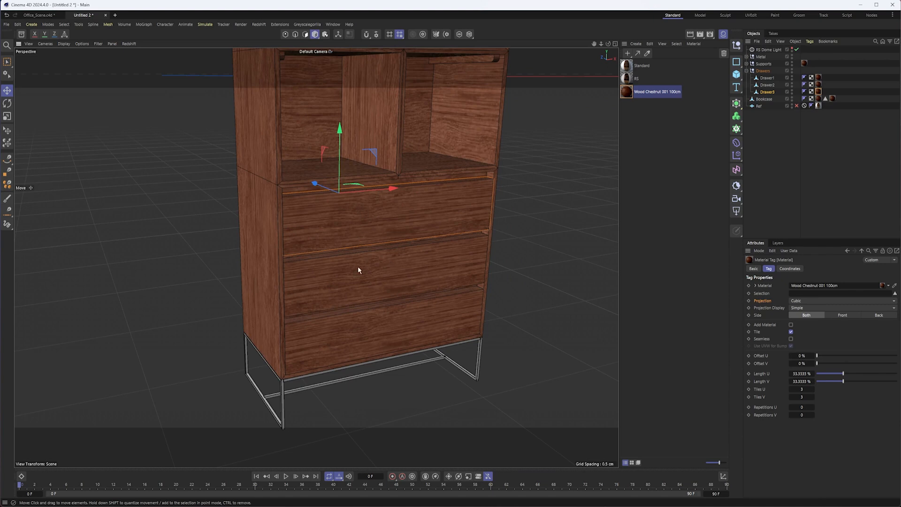
- Shift the texture projection of Drawer3's material tag in texture mode to vary its grain from the other drawers
{"action": "left_click", "coordinate": [819, 78]}
{"action": "left_click_drag", "start_coordinate": [803, 69], "coordinate": [820, 78]}
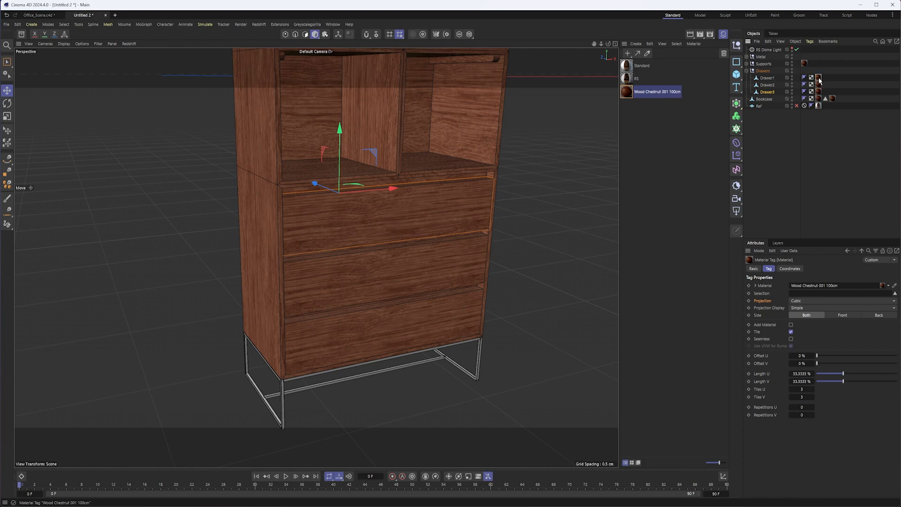
{"action": "left_click", "coordinate": [766, 93]}
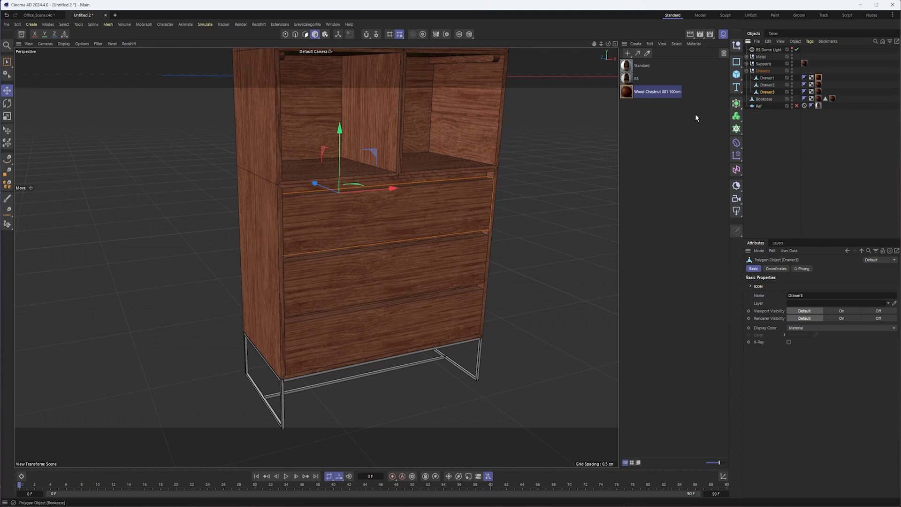
{"action": "left_click", "coordinate": [818, 78]}
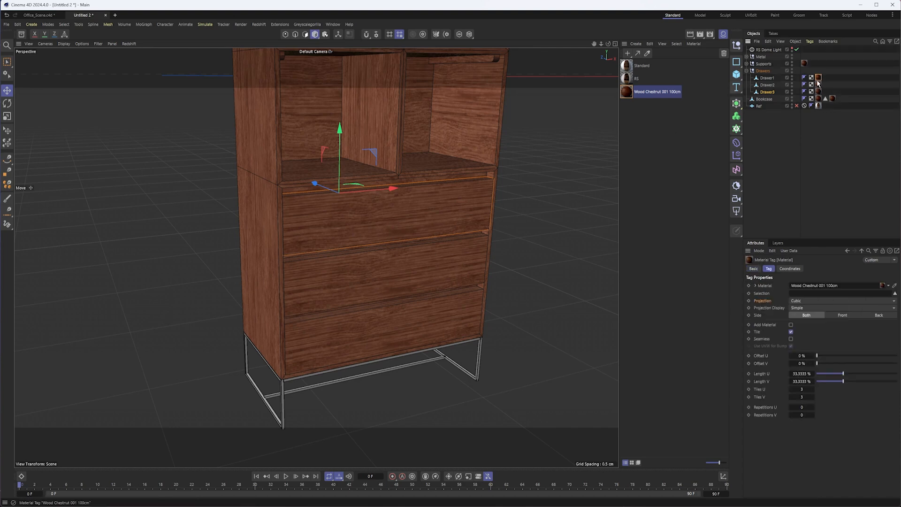
{"action": "left_click", "coordinate": [326, 34]}
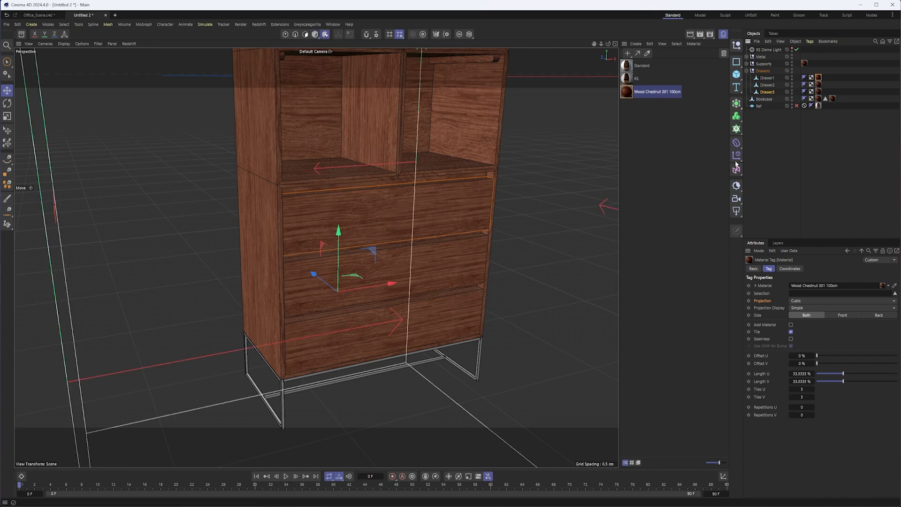
{"action": "left_click", "coordinate": [818, 92]}
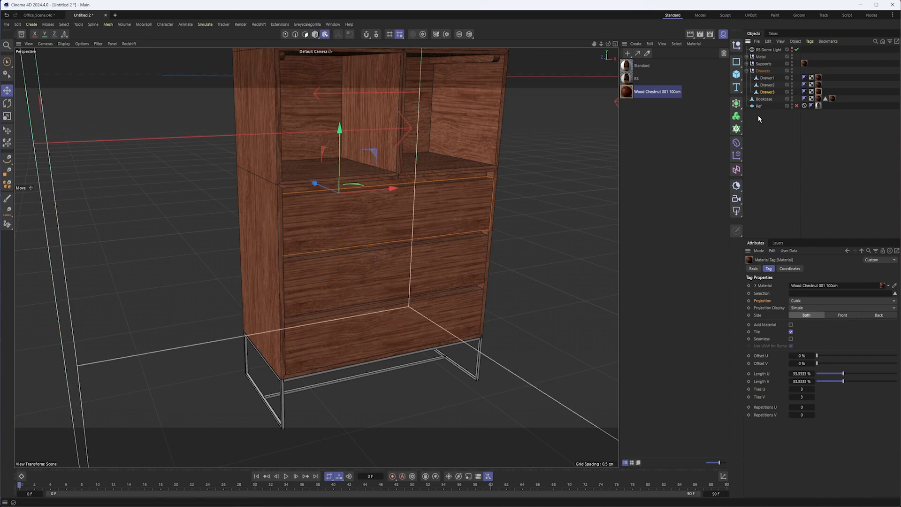
{"action": "mouse_move", "coordinate": [341, 152]}
{"action": "left_mouse_down"}
{"action": "mouse_move", "coordinate": [340, 186]}
{"action": "mouse_move", "coordinate": [340, 175]}
{"action": "left_mouse_up"}
{"action": "right_click_drag", "start_coordinate": [391, 187], "coordinate": [327, 189], "text": "alt"}
{"action": "left_click_drag", "start_coordinate": [327, 189], "coordinate": [354, 199], "text": "alt"}
{"action": "mouse_move", "coordinate": [425, 185]}
{"action": "left_mouse_down"}
{"action": "mouse_move", "coordinate": [336, 200]}
{"action": "mouse_move", "coordinate": [394, 171]}
{"action": "mouse_move", "coordinate": [383, 180]}
{"action": "mouse_move", "coordinate": [413, 187]}
{"action": "left_mouse_up"}
{"action": "key", "text": "ctrl+z"}
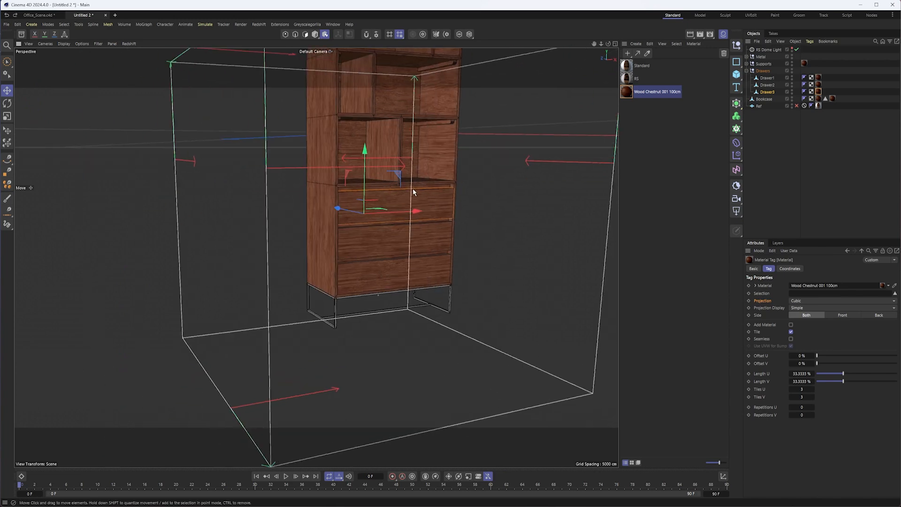
{"action": "right_click_drag", "start_coordinate": [413, 187], "coordinate": [448, 187], "text": "alt"}
- Try to rotate and move Drawer3's texture projection further, undo these changes and reselect Drawer3 with its material tag
{"action": "left_click", "coordinate": [822, 94]}
{"action": "left_click", "coordinate": [819, 92]}
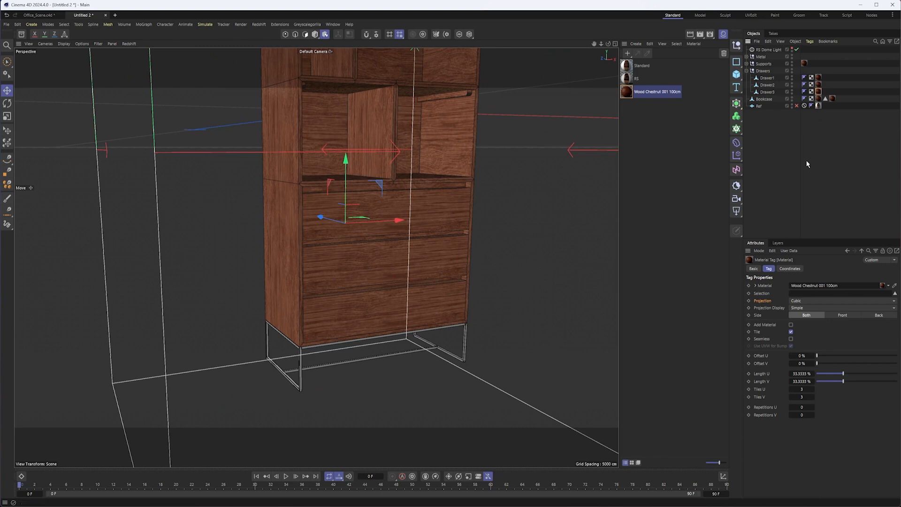
{"action": "key", "text": "r"}
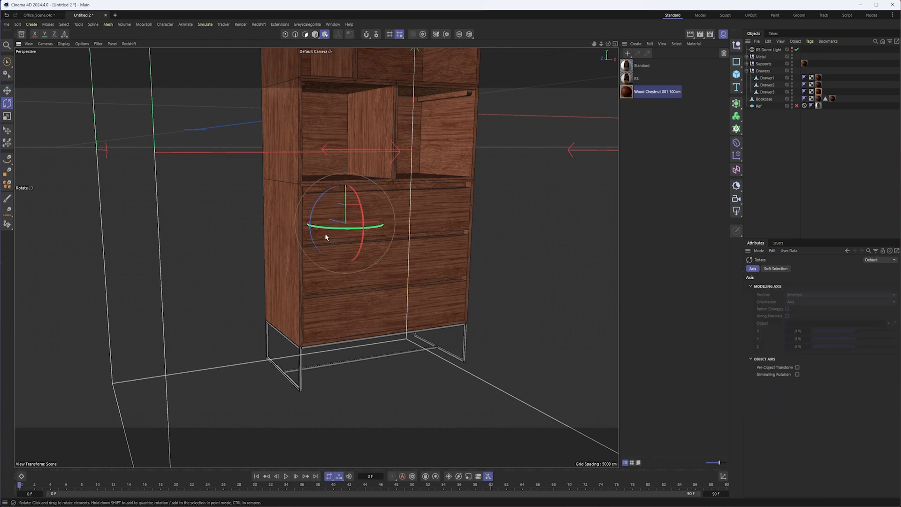
{"action": "mouse_move", "coordinate": [317, 210]}
{"action": "left_mouse_down"}
{"action": "mouse_move", "coordinate": [316, 197]}
{"action": "mouse_move", "coordinate": [349, 181]}
{"action": "mouse_move", "coordinate": [304, 206]}
{"action": "left_mouse_up"}
{"action": "key", "text": "e"}
{"action": "left_click_drag", "start_coordinate": [377, 182], "coordinate": [407, 151]}
{"action": "key", "text": "ctrl+z"}
{"action": "key", "text": "ctrl+z"}
{"action": "left_click_drag", "start_coordinate": [376, 186], "coordinate": [345, 189]}
{"action": "key", "text": "ctrl+z"}
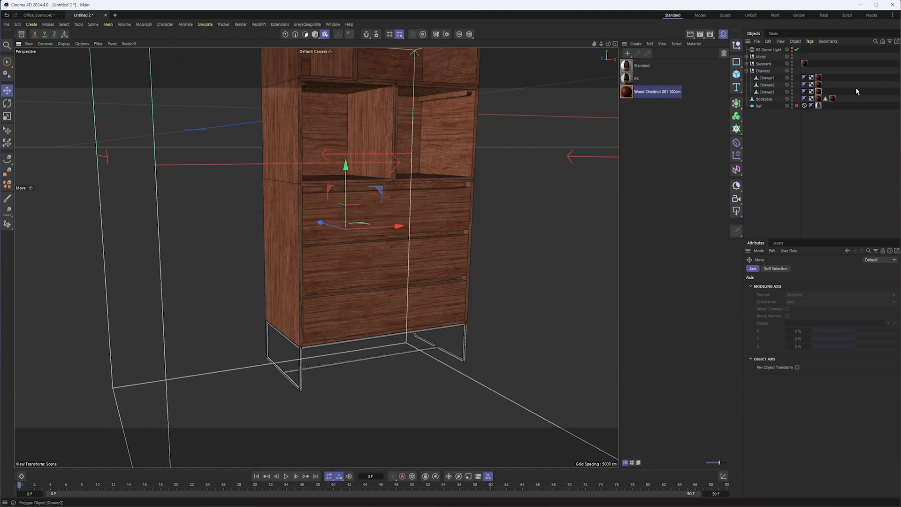
{"action": "left_click", "coordinate": [819, 91]}
{"action": "left_click", "coordinate": [761, 92]}
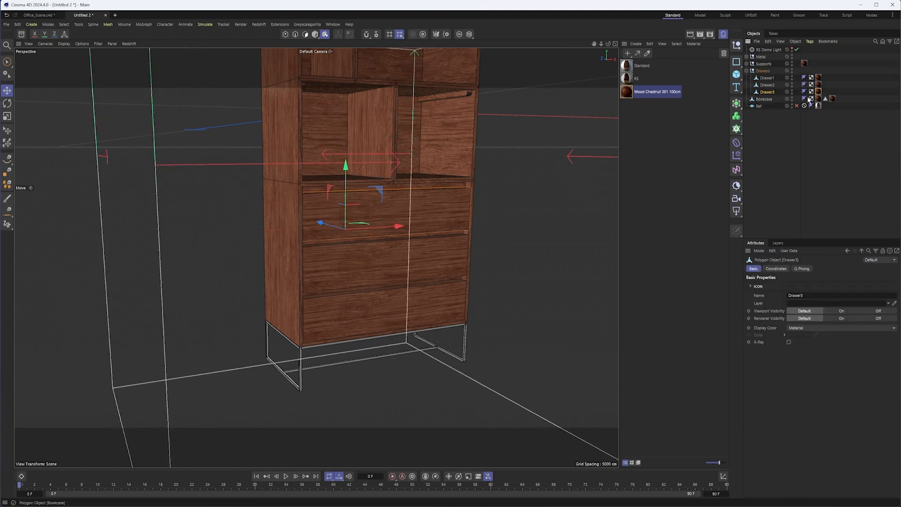
- Try shifting and rotating Drawer3's texture projection in several directions, undoing the unwanted changes
{"action": "left_click", "coordinate": [819, 93]}
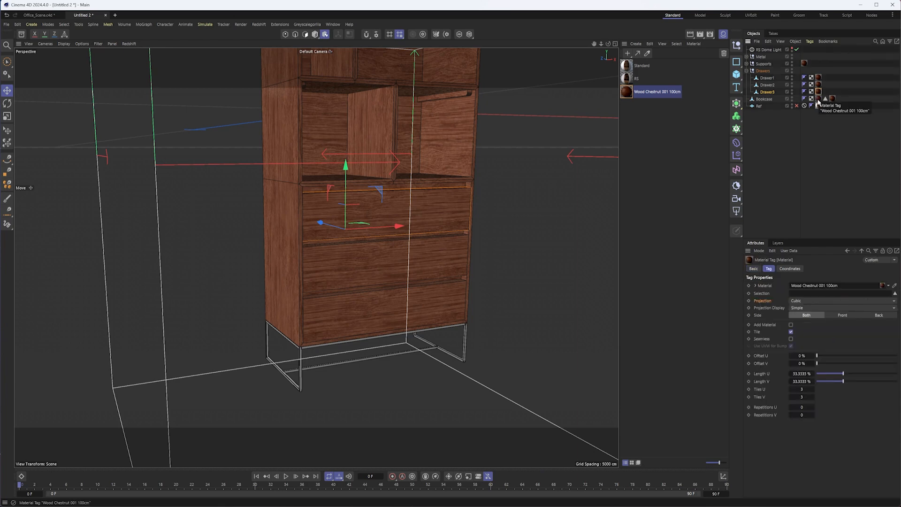
{"action": "left_click_drag", "start_coordinate": [431, 207], "coordinate": [438, 203], "text": "alt"}
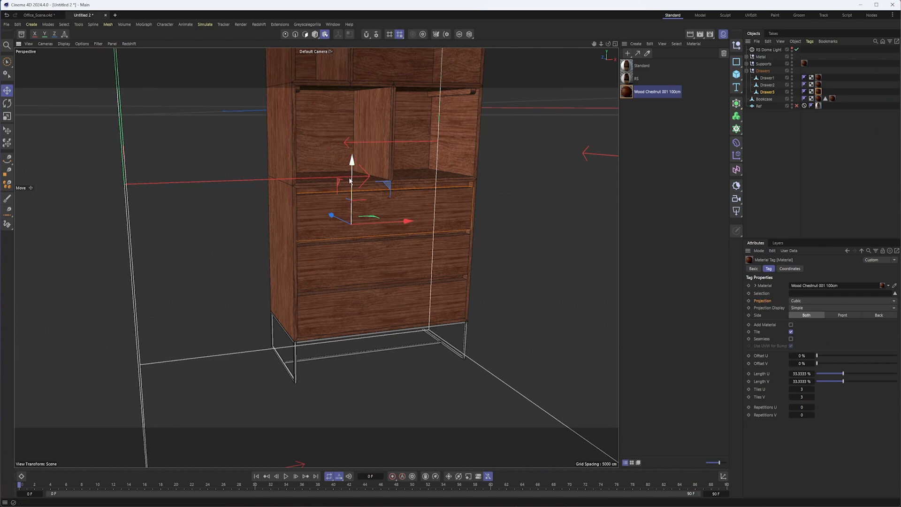
{"action": "key", "text": "r"}
{"action": "left_click_drag", "start_coordinate": [361, 193], "coordinate": [344, 172], "text": "alt"}
{"action": "key", "text": "e"}
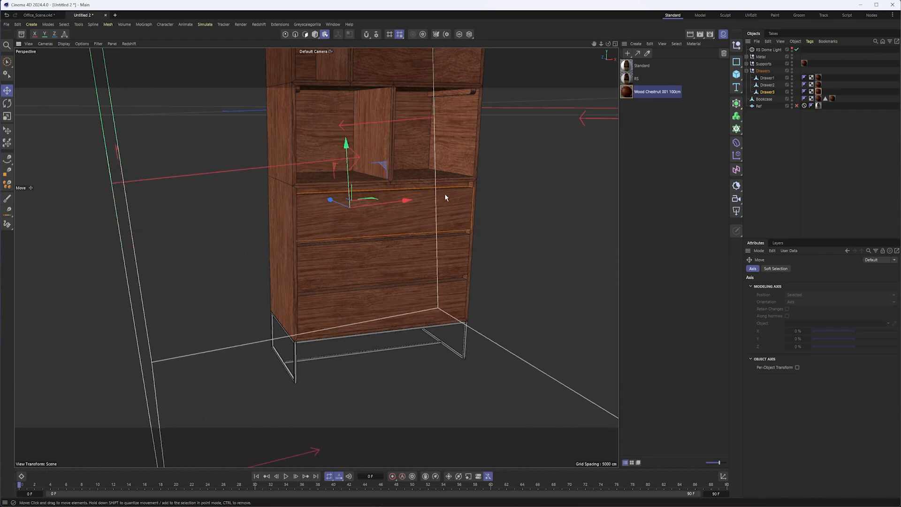
{"action": "key", "text": "ctrl+z"}
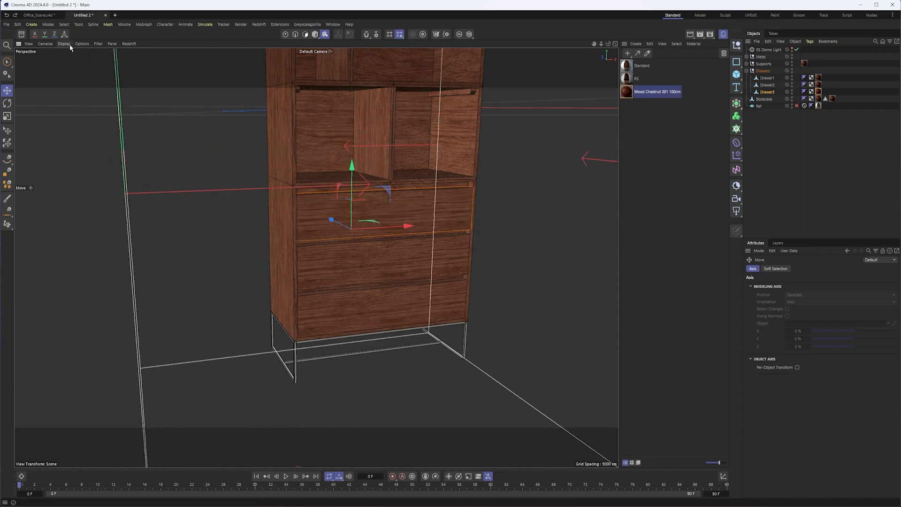
{"action": "mouse_move", "coordinate": [355, 178]}
{"action": "left_mouse_down"}
{"action": "mouse_move", "coordinate": [358, 161]}
{"action": "mouse_move", "coordinate": [355, 170]}
{"action": "left_mouse_up"}
{"action": "key", "text": "ctrl+z"}
{"action": "left_click_drag", "start_coordinate": [374, 216], "coordinate": [337, 219]}
{"action": "key", "text": "ctrl+z"}
{"action": "scroll", "coordinate": [458, 164], "scroll_direction": "down", "scroll_amount": 1}
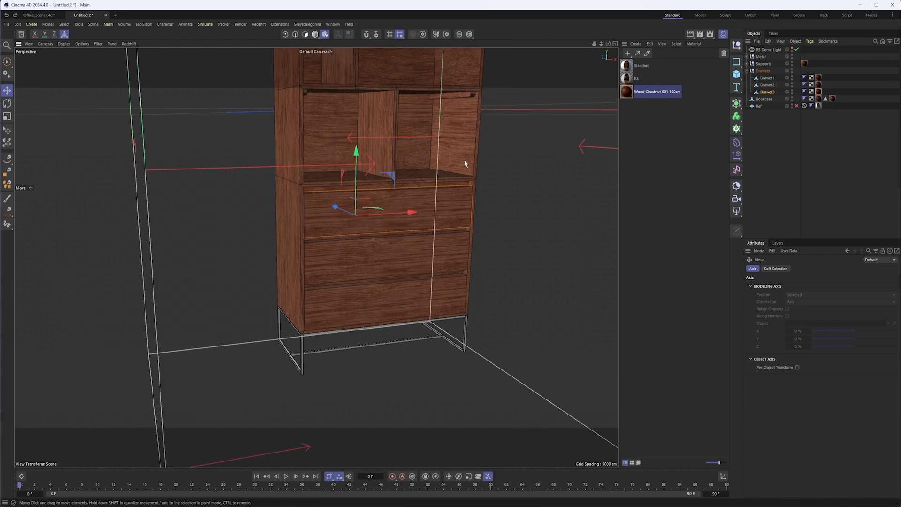
- Scale Drawer3's texture projection along its horizontal and vertical axes
{"action": "key", "text": "t"}
{"action": "left_click_drag", "start_coordinate": [409, 212], "coordinate": [415, 210]}
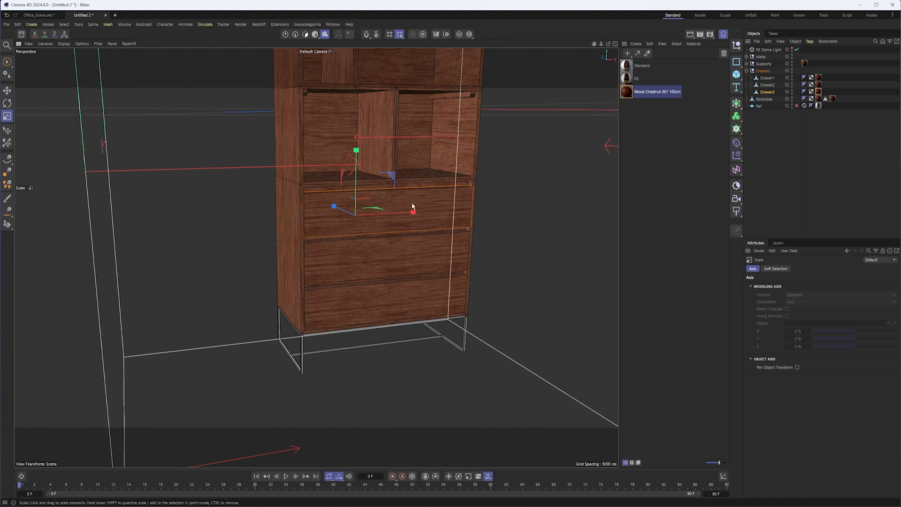
{"action": "left_click_drag", "start_coordinate": [356, 150], "coordinate": [356, 172]}
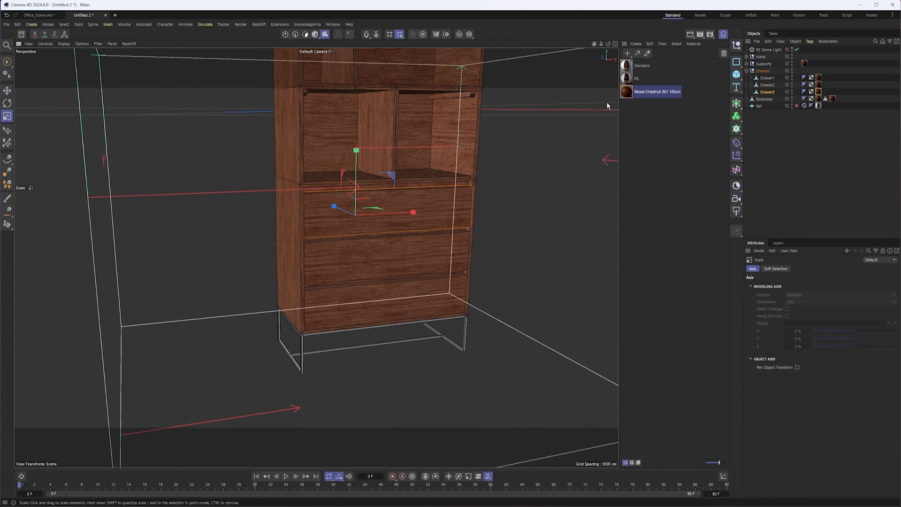
- Move Drawer1's material tag back onto the Drawers group and delete the material tags of Drawer2 and Drawer3
{"action": "left_click", "coordinate": [819, 92]}
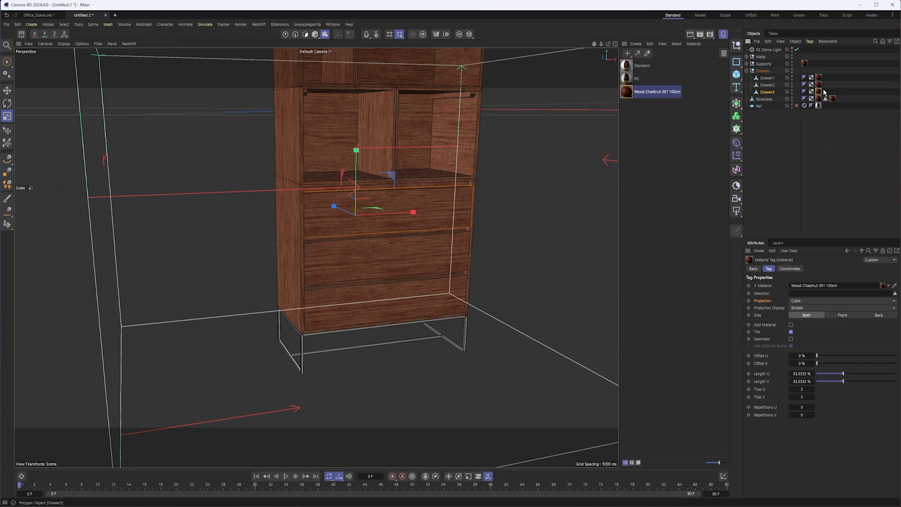
{"action": "left_click", "coordinate": [819, 85]}
{"action": "key", "text": "Delete"}
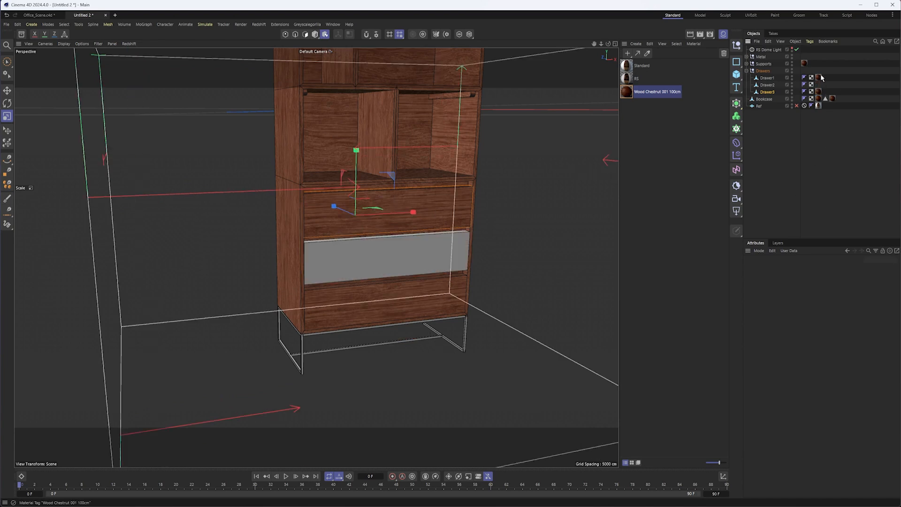
{"action": "left_click_drag", "start_coordinate": [818, 74], "coordinate": [818, 71]}
{"action": "left_click", "coordinate": [818, 92]}
{"action": "key", "text": "Delete"}
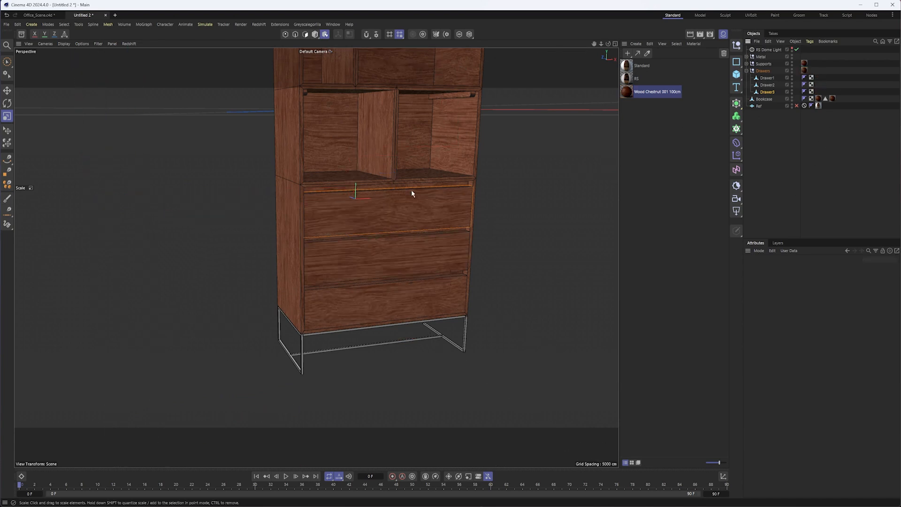
- Select the Drawers group's material tag and shift its texture projection vertically across the drawer fronts
{"action": "left_click", "coordinate": [805, 71]}
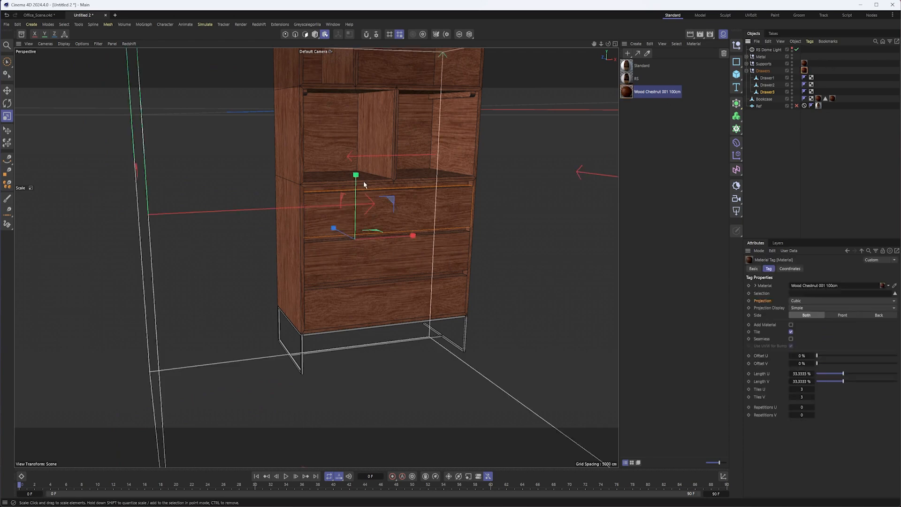
{"action": "key", "text": "e"}
{"action": "left_click_drag", "start_coordinate": [358, 190], "coordinate": [386, 173]}
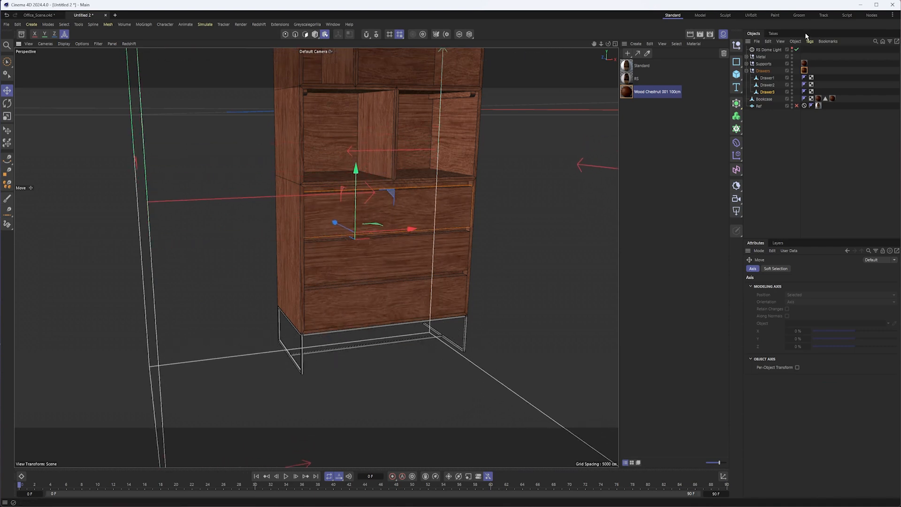
{"action": "left_click", "coordinate": [806, 70]}
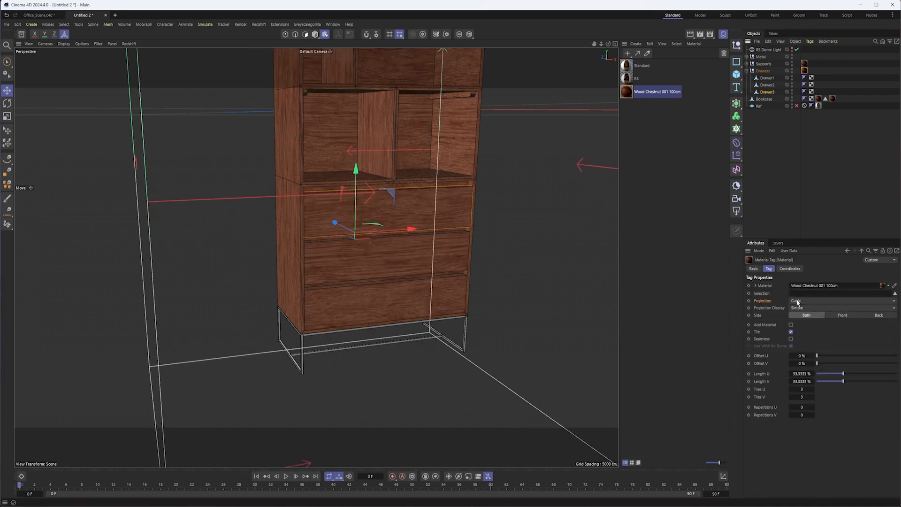
{"action": "scroll", "coordinate": [389, 247], "scroll_direction": "down", "scroll_amount": 5}
{"action": "middle_click_drag", "start_coordinate": [394, 251], "coordinate": [289, 261], "text": "alt"}
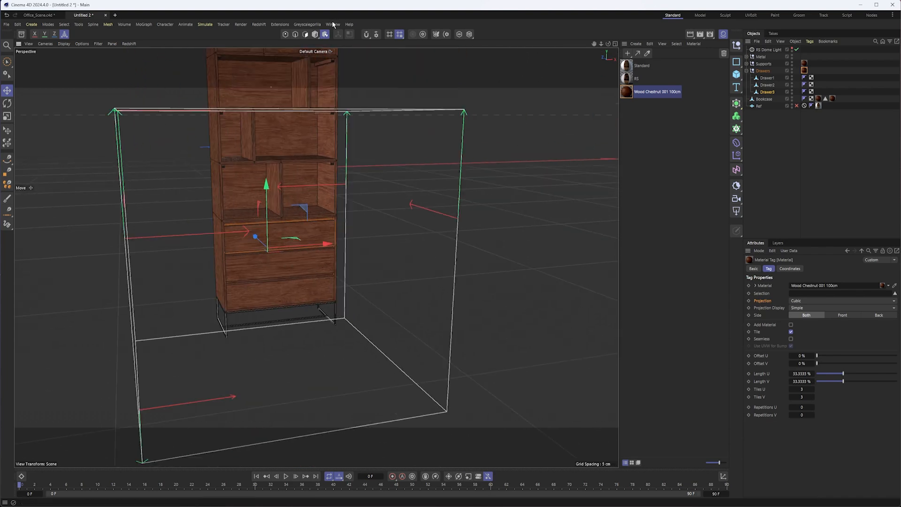
- Return to model mode, create a new Redshift standard material for the metal base and open it in the Node Editor
{"action": "left_click_drag", "start_coordinate": [273, 201], "coordinate": [339, 199], "text": "alt"}
{"action": "middle_click_drag", "start_coordinate": [338, 198], "coordinate": [347, 170], "text": "alt"}
{"action": "right_click_drag", "start_coordinate": [300, 237], "coordinate": [346, 234], "text": "alt"}
{"action": "middle_click_drag", "start_coordinate": [361, 227], "coordinate": [377, 166], "text": "alt"}
{"action": "left_click_drag", "start_coordinate": [280, 283], "coordinate": [266, 268], "text": "alt"}
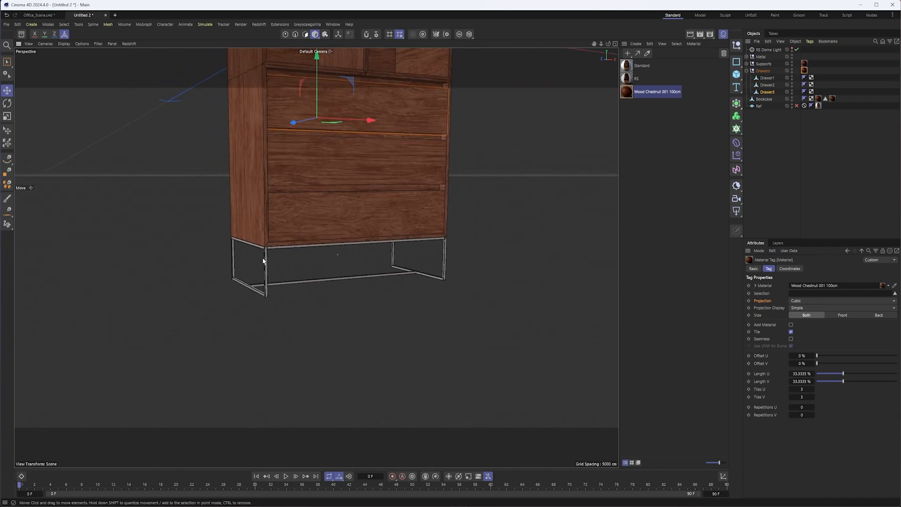
{"action": "right_click_drag", "start_coordinate": [265, 256], "coordinate": [307, 253], "text": "alt"}
{"action": "left_click", "coordinate": [629, 54]}
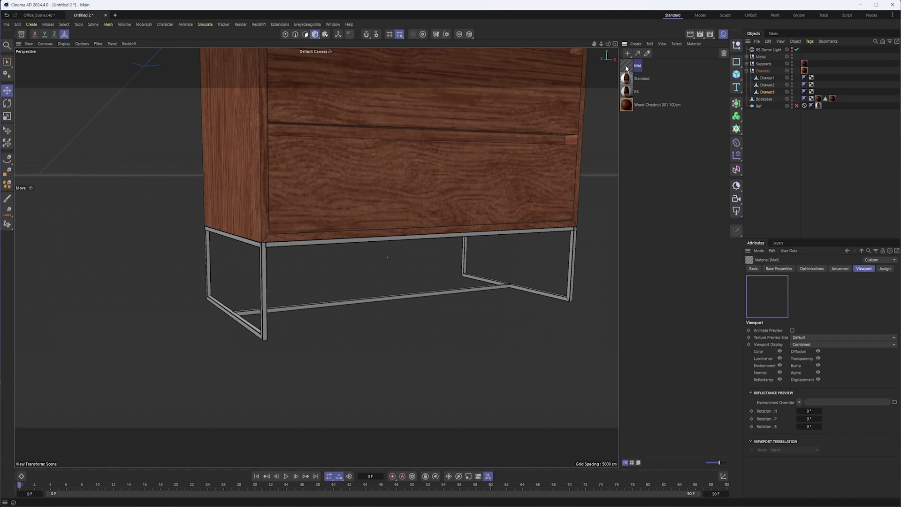
{"action": "left_click", "coordinate": [785, 270]}
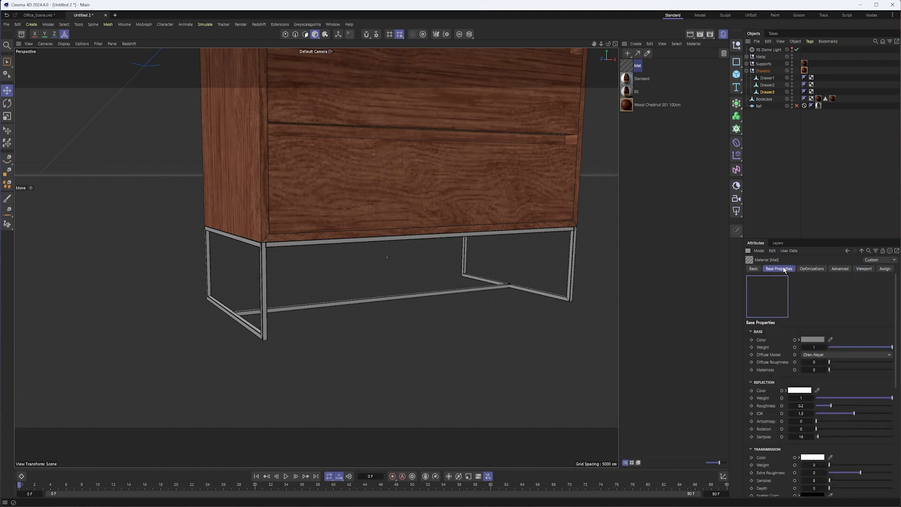
{"action": "double_click", "coordinate": [626, 66]}
{"action": "left_click_drag", "start_coordinate": [635, 70], "coordinate": [593, 474]}
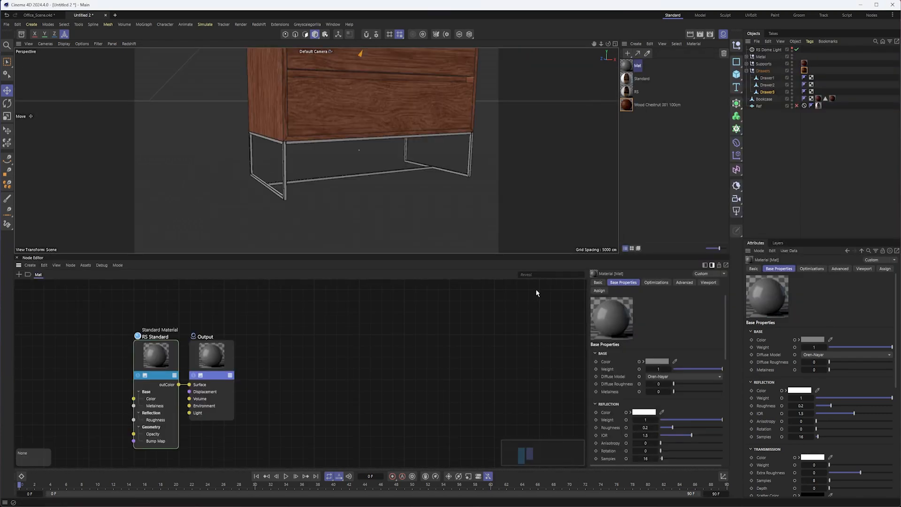
- Set the new material's RS Standard node to metalness 1 and reflection roughness 0.243
{"action": "middle_click_drag", "start_coordinate": [157, 358], "coordinate": [385, 348]}
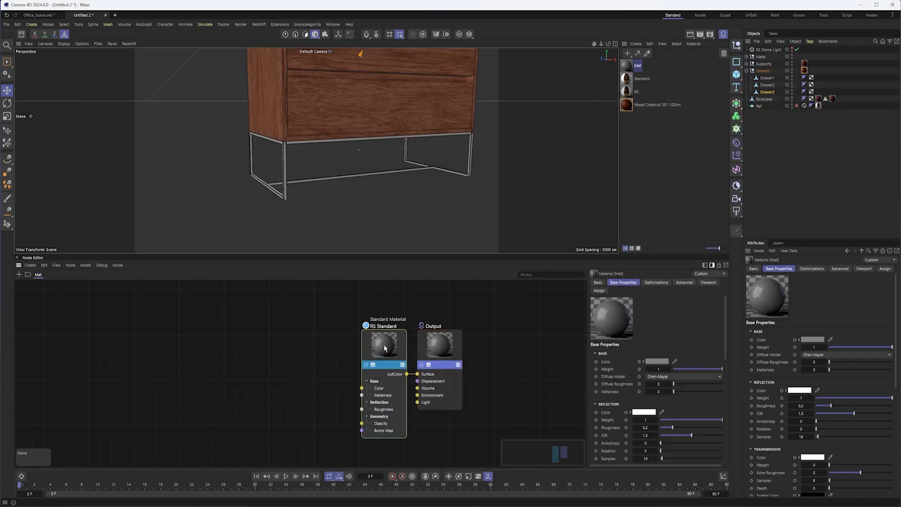
{"action": "left_click", "coordinate": [385, 347]}
{"action": "left_click_drag", "start_coordinate": [679, 391], "coordinate": [723, 390]}
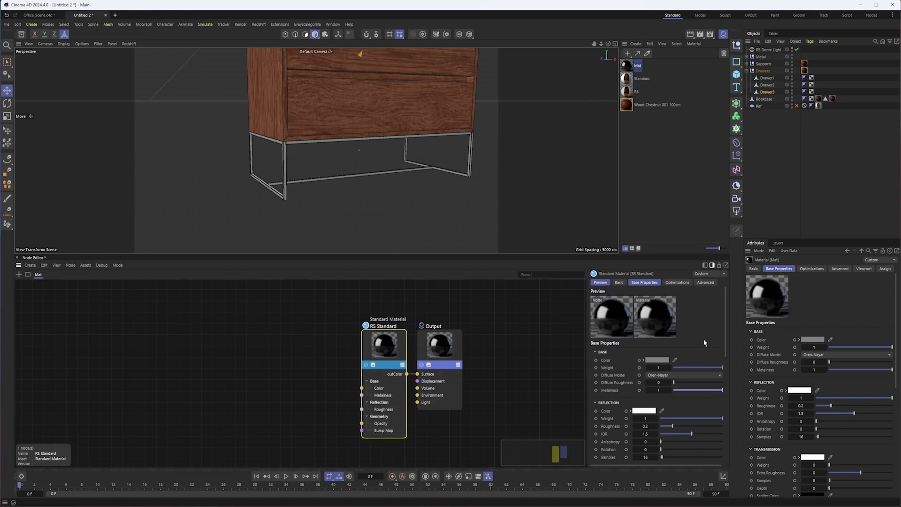
{"action": "left_click_drag", "start_coordinate": [674, 428], "coordinate": [676, 429]}
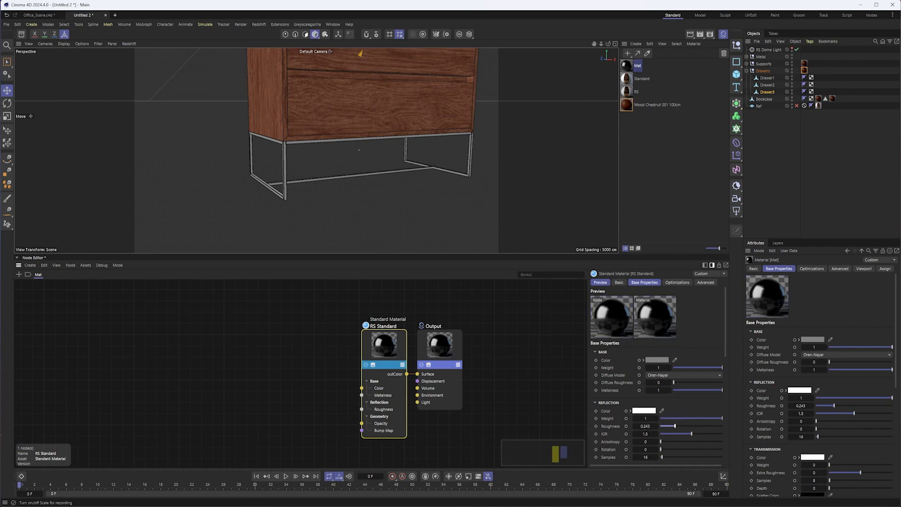
- Check the base's finish in the browser's product photo, return to Cinema 4D and apply the new material to the Metal group
{"action": "key", "text": "alt+Tab"}
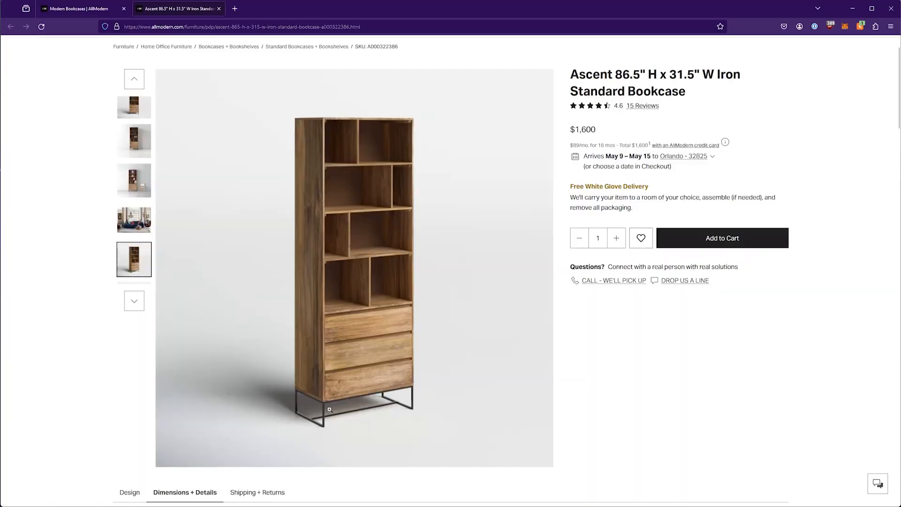
{"action": "left_click", "coordinate": [853, 9]}
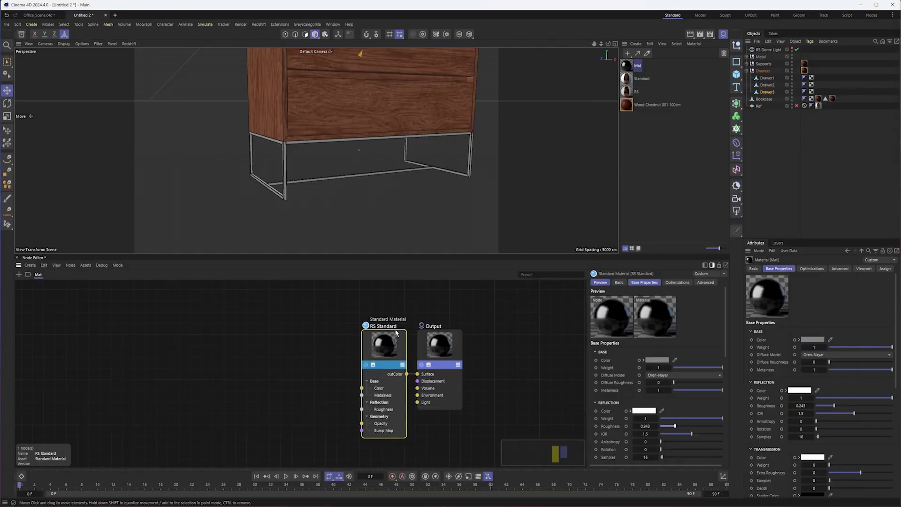
{"action": "left_click_drag", "start_coordinate": [626, 66], "coordinate": [764, 57]}
{"action": "middle_click_drag", "start_coordinate": [366, 124], "coordinate": [358, 136], "text": "alt"}
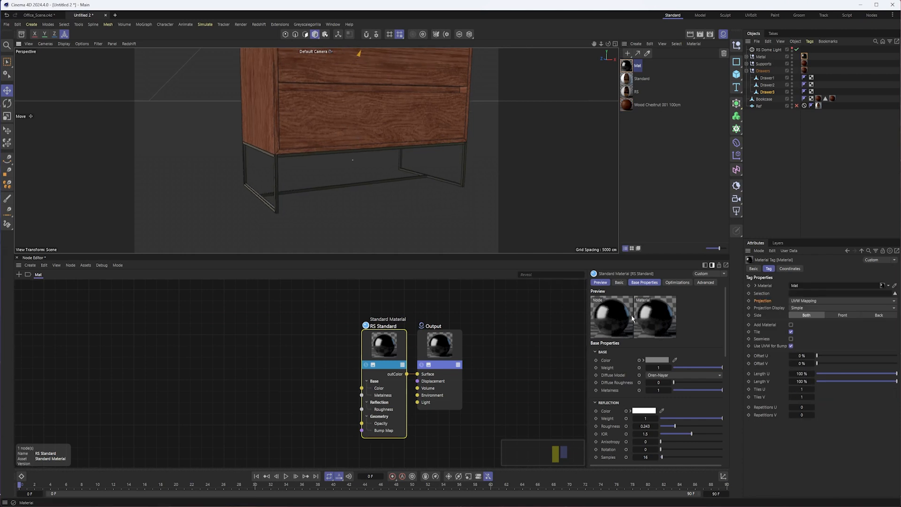
{"action": "left_click_drag", "start_coordinate": [315, 150], "coordinate": [364, 174], "text": "alt"}
{"action": "right_click_drag", "start_coordinate": [300, 169], "coordinate": [317, 163], "text": "alt"}
{"action": "left_click_drag", "start_coordinate": [260, 135], "coordinate": [255, 147], "text": "alt"}
{"action": "right_click_drag", "start_coordinate": [300, 146], "coordinate": [284, 141], "text": "alt"}
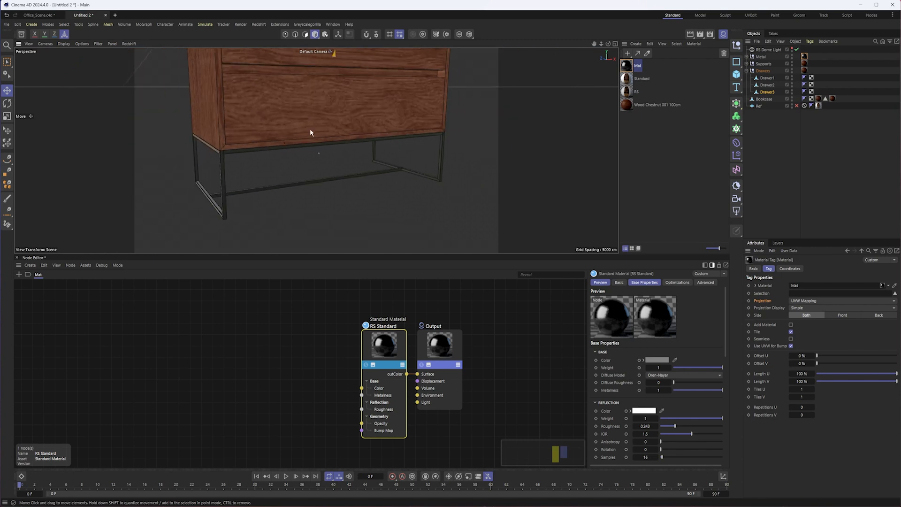
- Select the Bookcase object and add a Bevel deformer as its child
{"action": "middle_click_drag", "start_coordinate": [347, 97], "coordinate": [391, 184], "text": "alt"}
{"action": "right_click_drag", "start_coordinate": [391, 184], "coordinate": [372, 117], "text": "alt"}
{"action": "middle_click_drag", "start_coordinate": [372, 117], "coordinate": [394, 205], "text": "alt"}
{"action": "right_click_drag", "start_coordinate": [383, 124], "coordinate": [392, 139], "text": "alt"}
{"action": "left_click", "coordinate": [374, 101]}
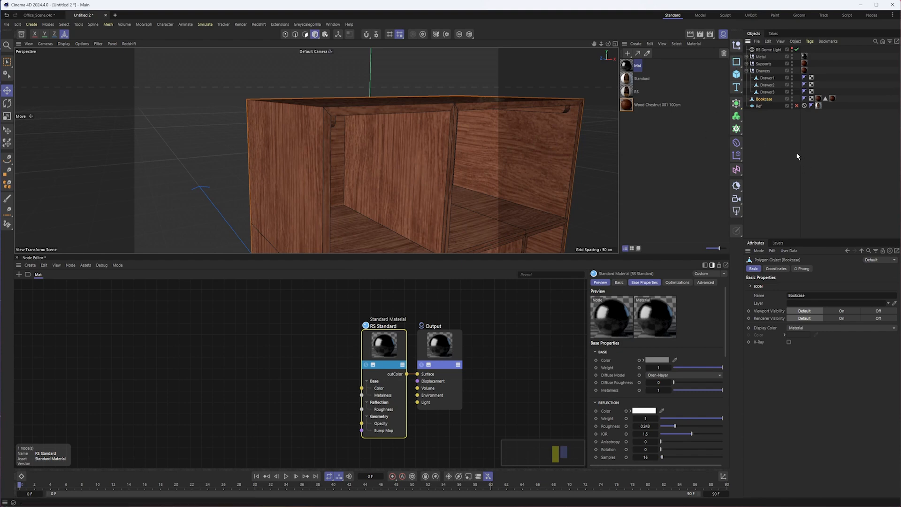
{"action": "middle_click_drag", "start_coordinate": [502, 165], "coordinate": [473, 139], "text": "alt"}
{"action": "left_click_drag", "start_coordinate": [473, 138], "coordinate": [435, 142], "text": "alt"}
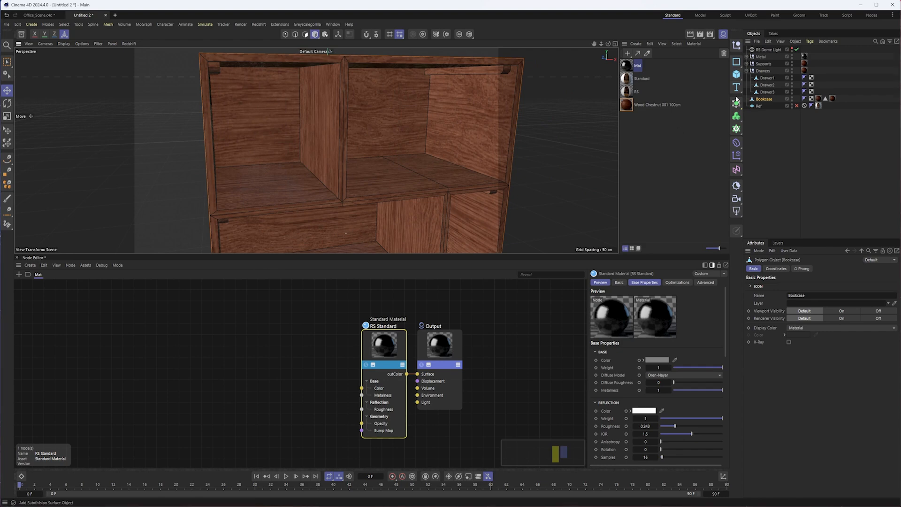
{"action": "left_click", "coordinate": [737, 156]}
{"action": "left_click", "coordinate": [736, 169]}
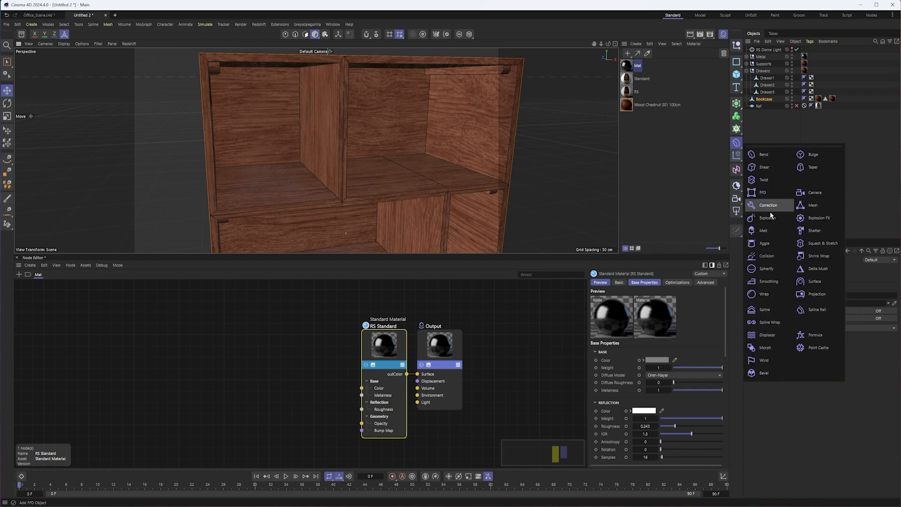
{"action": "left_click", "coordinate": [764, 370]}
{"action": "left_click_drag", "start_coordinate": [759, 49], "coordinate": [764, 106]}
- Set the Bevel deformer's offset to 0.1 cm and its subdivision to 2
{"action": "left_click_drag", "start_coordinate": [241, 114], "coordinate": [291, 129], "text": "alt"}
{"action": "right_click_drag", "start_coordinate": [292, 129], "coordinate": [345, 115], "text": "alt"}
{"action": "left_click_drag", "start_coordinate": [319, 135], "coordinate": [336, 137], "text": "alt"}
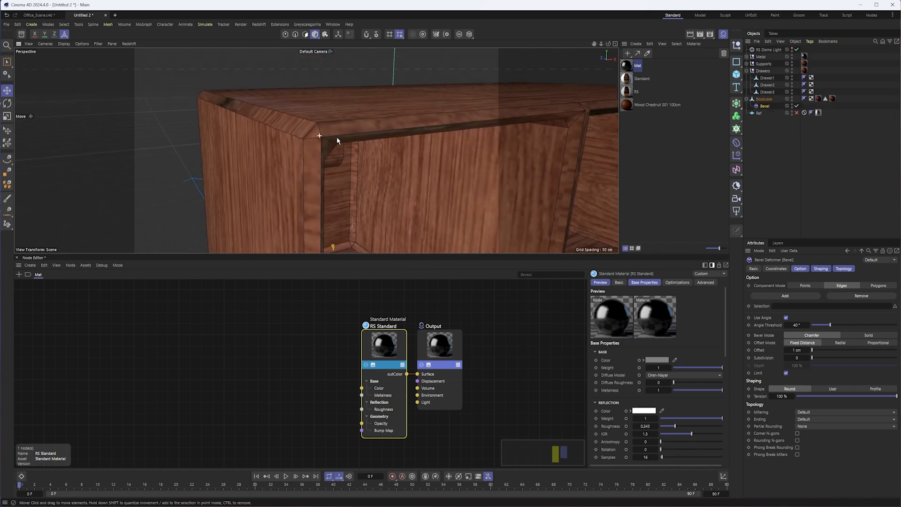
{"action": "double_click", "coordinate": [797, 350]}
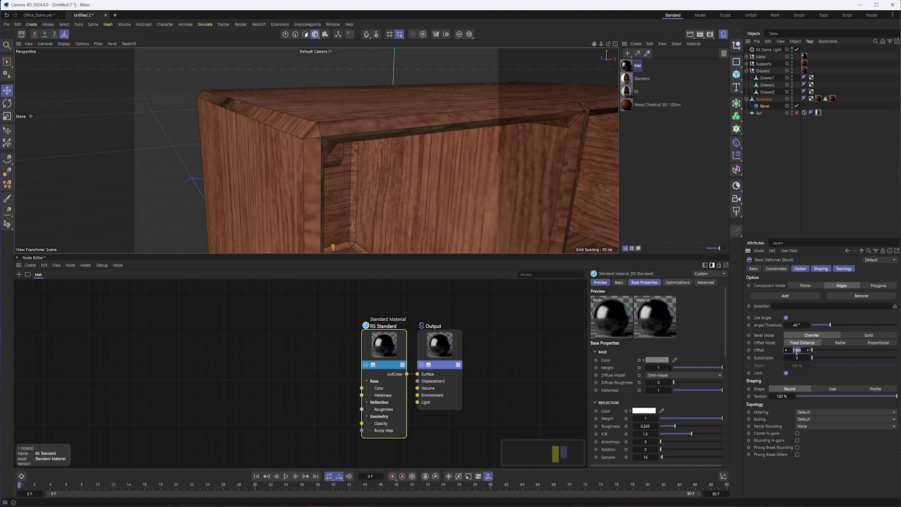
{"action": "type", "text": ".1"}
{"action": "key", "text": "Return"}
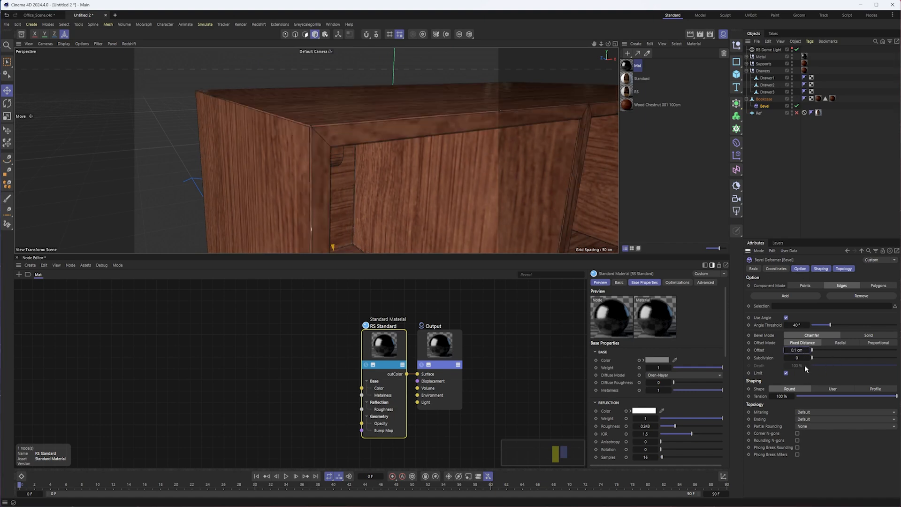
{"action": "left_click_drag", "start_coordinate": [809, 360], "coordinate": [820, 358]}
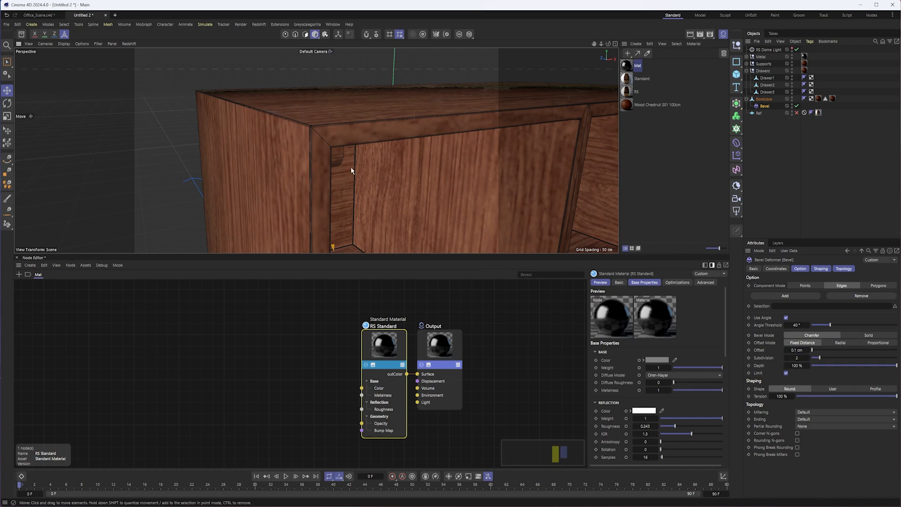
- Switch the viewport display to shading without lines and examine the bevelled edges at the bookcase's upper corner
{"action": "left_click_drag", "start_coordinate": [351, 167], "coordinate": [333, 147], "text": "alt"}
{"action": "left_click", "coordinate": [64, 44]}
{"action": "left_click", "coordinate": [74, 65]}
{"action": "left_click_drag", "start_coordinate": [236, 138], "coordinate": [239, 134], "text": "alt"}
{"action": "middle_click_drag", "start_coordinate": [240, 134], "coordinate": [270, 136], "text": "alt"}
{"action": "right_click_drag", "start_coordinate": [271, 137], "coordinate": [306, 135], "text": "alt"}
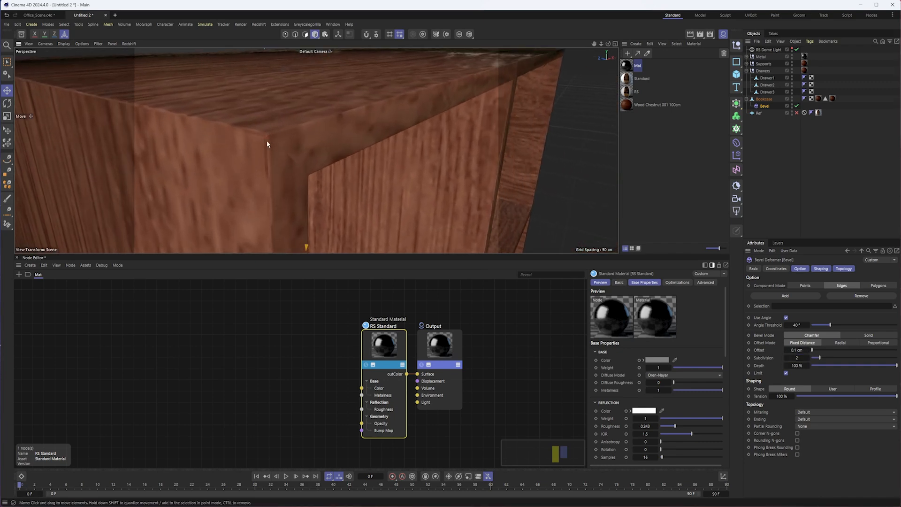
{"action": "left_click_drag", "start_coordinate": [269, 136], "coordinate": [260, 119], "text": "alt"}
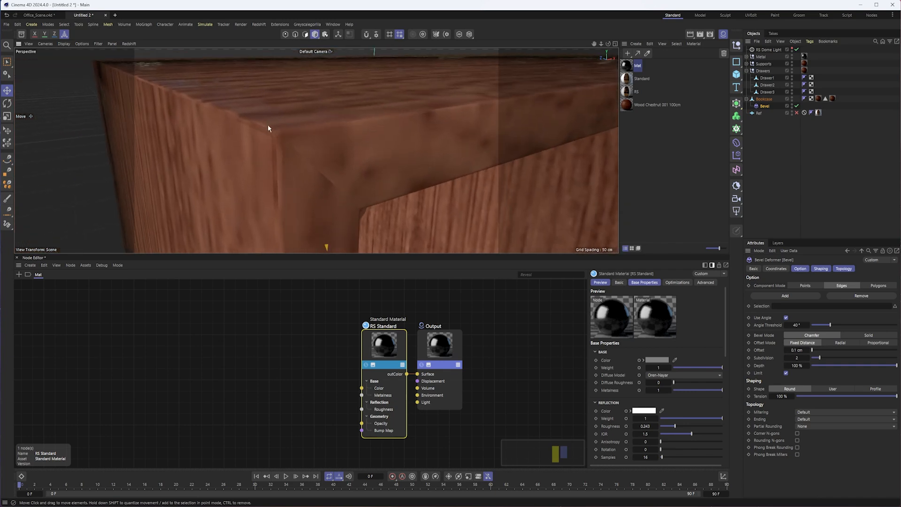
{"action": "right_click_drag", "start_coordinate": [302, 137], "coordinate": [220, 134], "text": "alt"}
{"action": "left_click_drag", "start_coordinate": [302, 147], "coordinate": [332, 153], "text": "alt"}
{"action": "scroll", "coordinate": [333, 151], "scroll_direction": "down", "scroll_amount": 6}
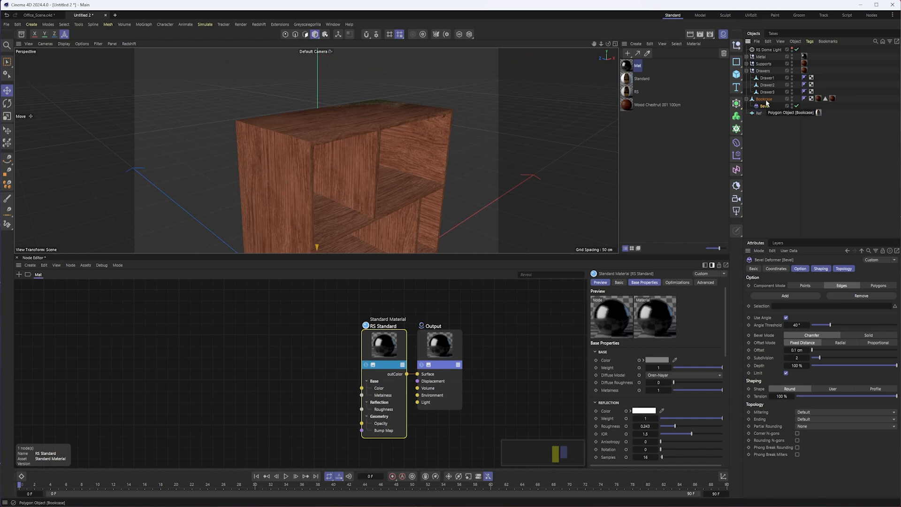
- Delete the Bevel deformer and open the Wood Chestnut 001 100cm material's node graph
{"action": "key", "text": "Delete"}
{"action": "left_click", "coordinate": [623, 108]}
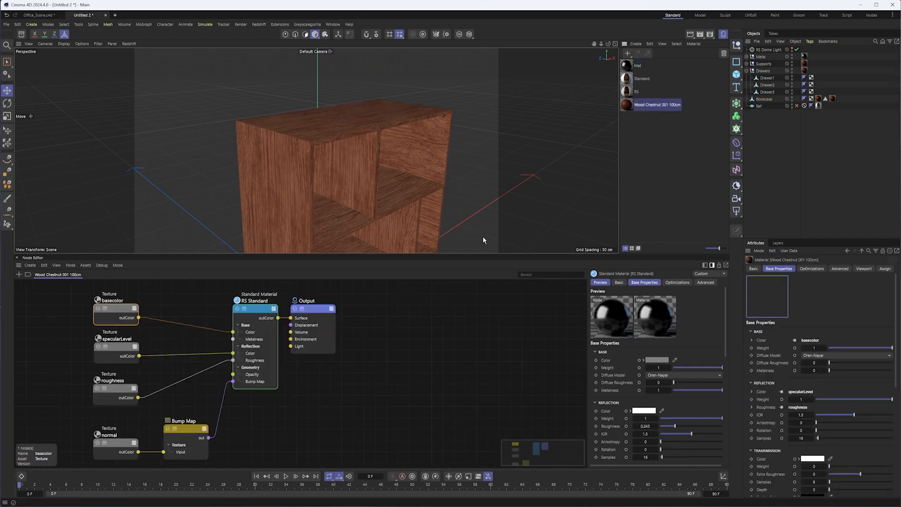
- Add a Round Corners node to the Wood Chestnut material graph and arrange it directly beneath the Bump Map node
{"action": "left_click", "coordinate": [19, 275]}
{"action": "type", "text": "round"}
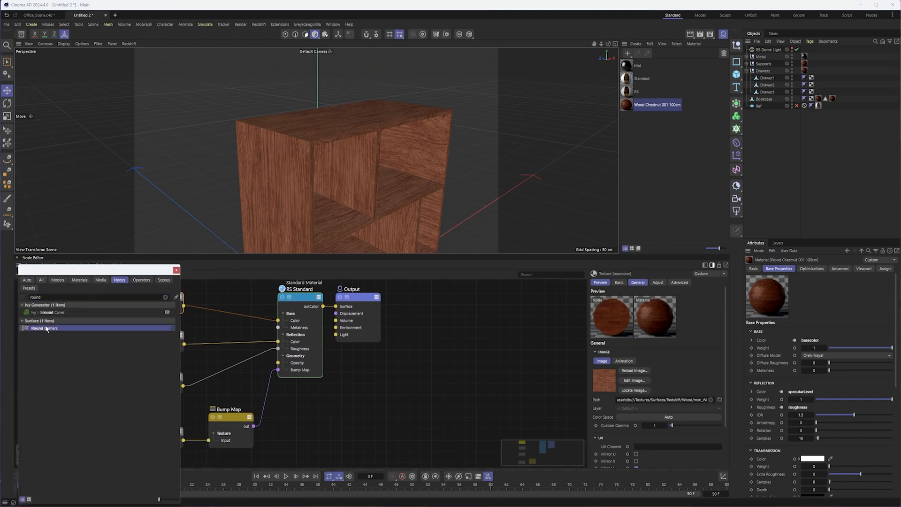
{"action": "double_click", "coordinate": [47, 329]}
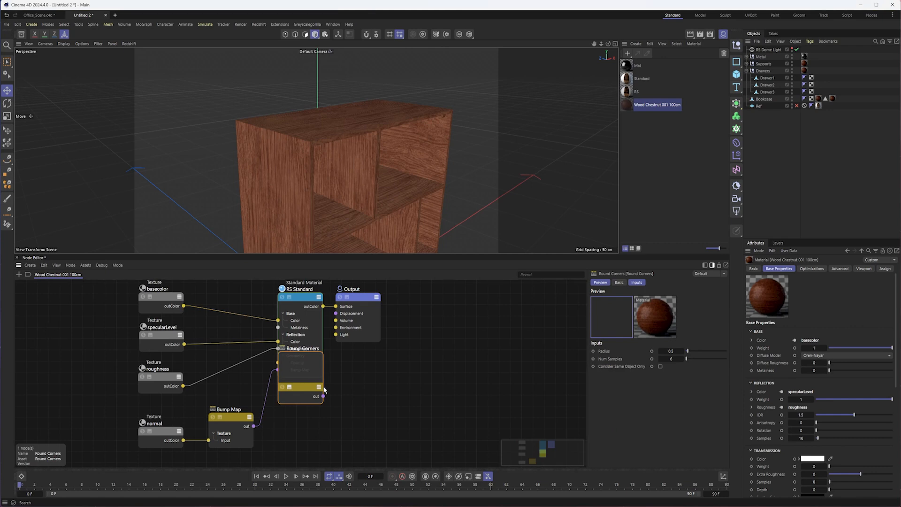
{"action": "left_click", "coordinate": [207, 396]}
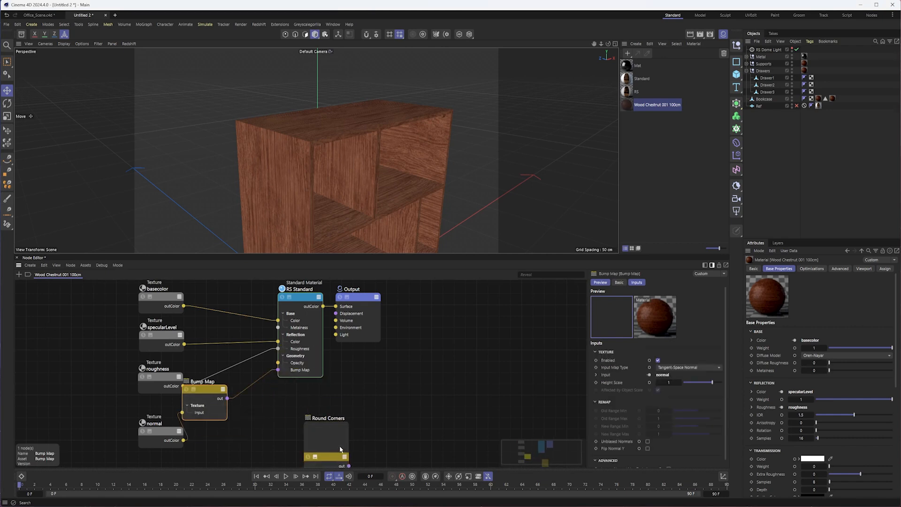
{"action": "left_click_drag", "start_coordinate": [341, 449], "coordinate": [235, 440]}
{"action": "left_click_drag", "start_coordinate": [202, 396], "coordinate": [224, 390]}
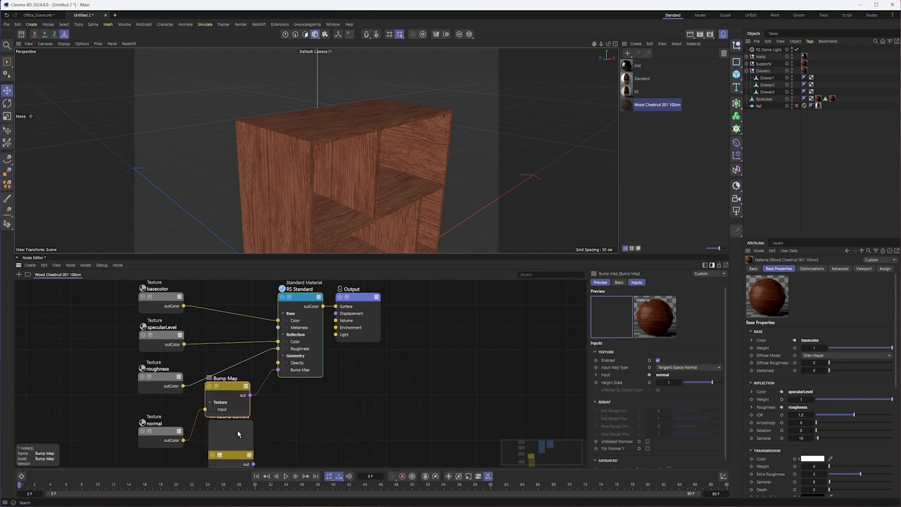
{"action": "middle_click_drag", "start_coordinate": [185, 378], "coordinate": [252, 351]}
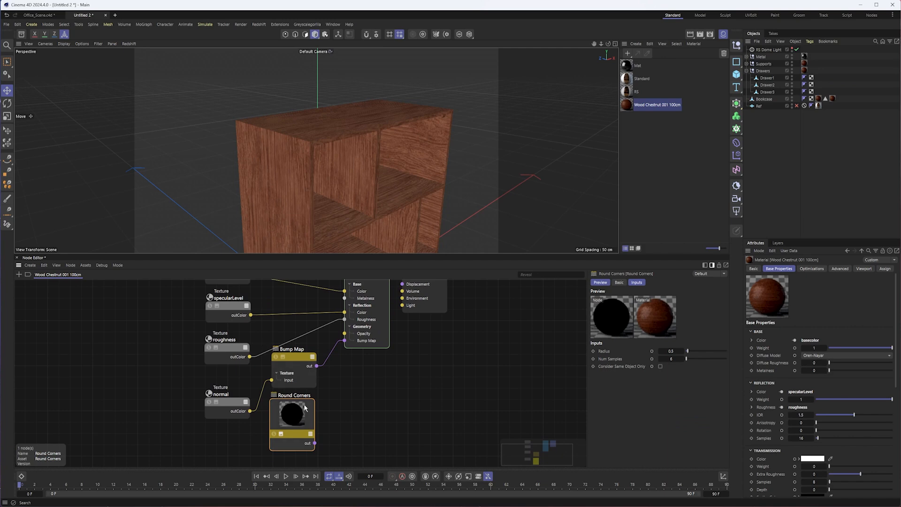
- Close the material manager and node editor and frame the entire bookcase in the perspective view
{"action": "left_click", "coordinate": [723, 35]}
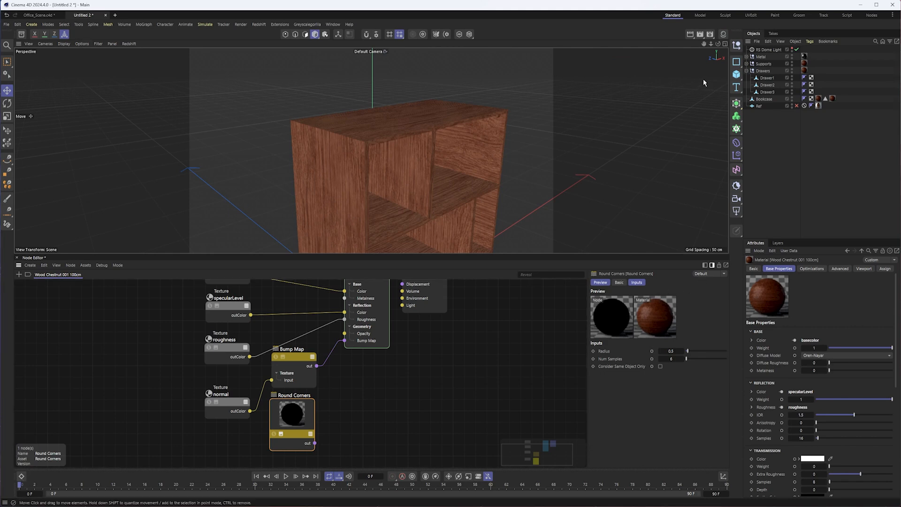
{"action": "left_click_drag", "start_coordinate": [474, 177], "coordinate": [511, 131], "text": "alt"}
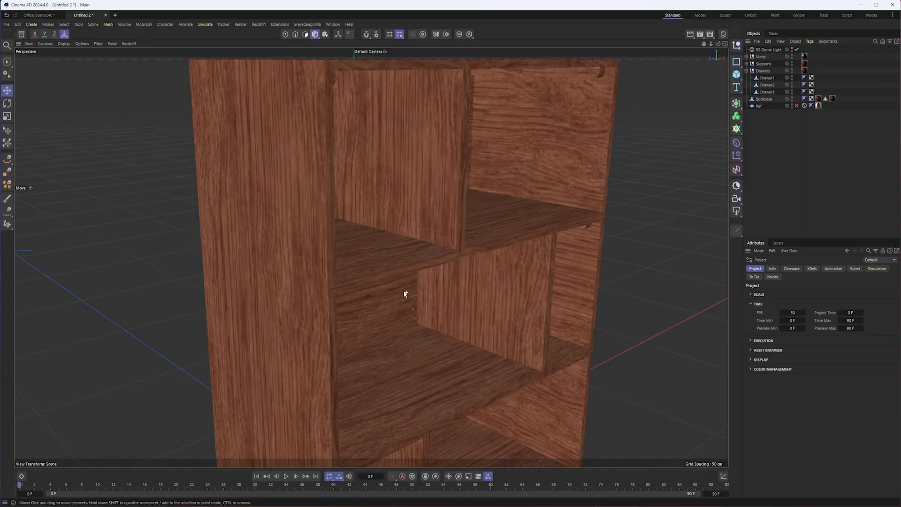
{"action": "scroll", "coordinate": [404, 294], "scroll_direction": "down", "scroll_amount": 5}
{"action": "left_click_drag", "start_coordinate": [342, 302], "coordinate": [346, 260], "text": "alt"}
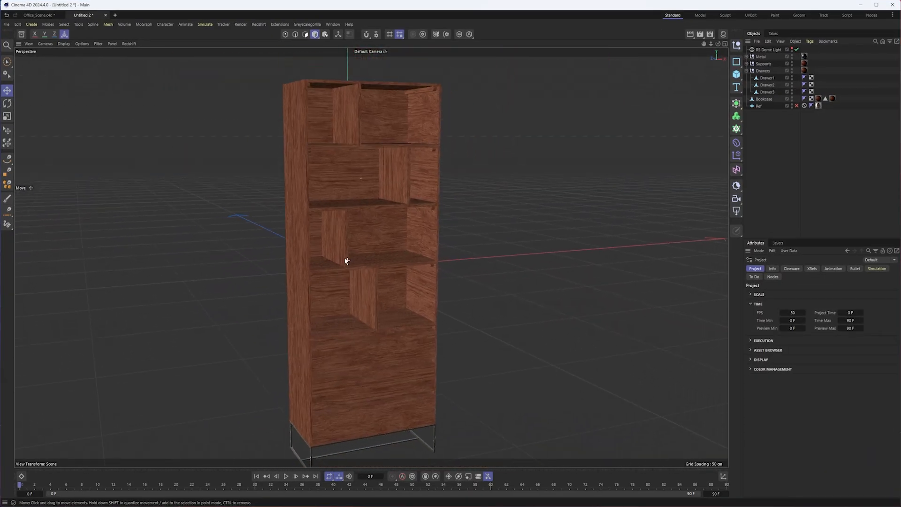
- Compare the Office_Scene.c4d document with the bookcase document, select the cactus's decorative pot and return to the office scene
{"action": "left_click", "coordinate": [39, 16]}
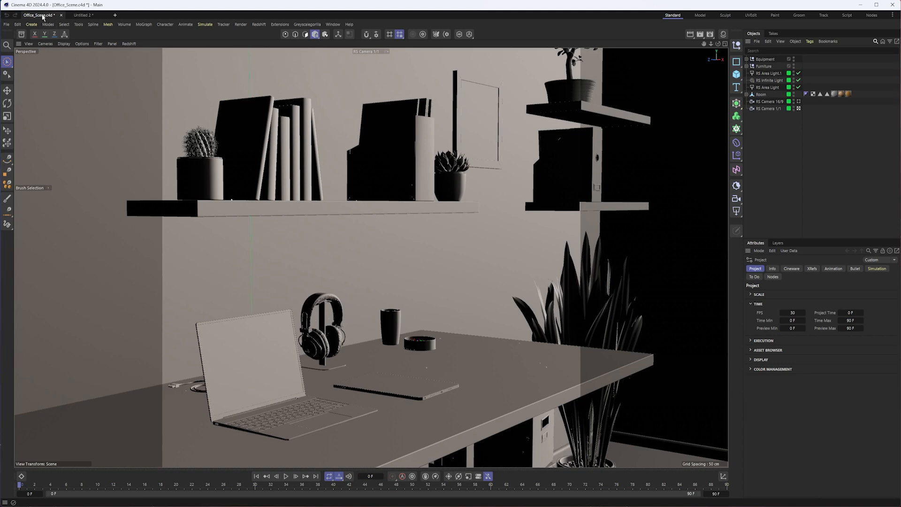
{"action": "left_click", "coordinate": [222, 185]}
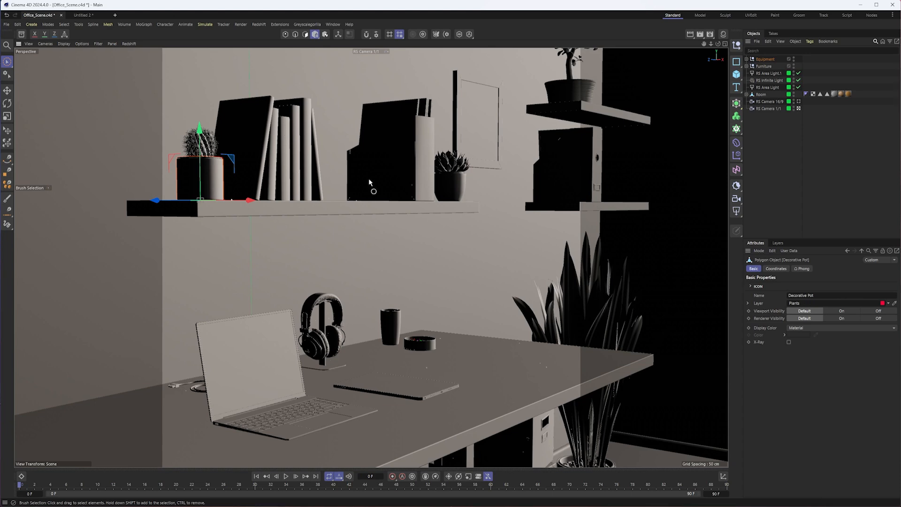
{"action": "left_click", "coordinate": [86, 16]}
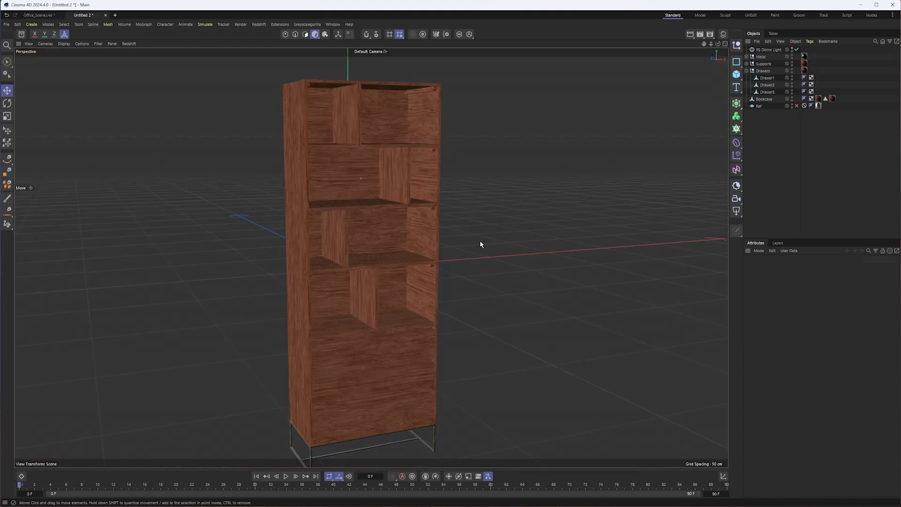
{"action": "left_click", "coordinate": [32, 15]}
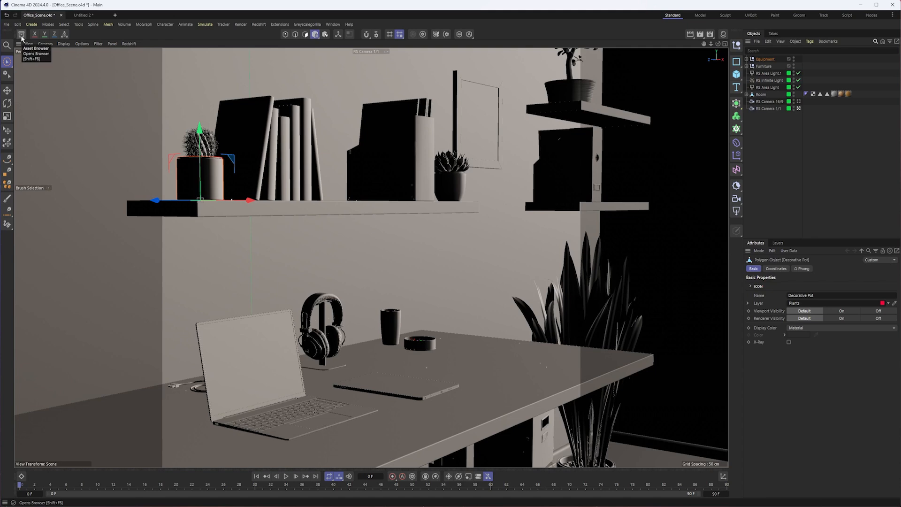
- Open the Asset Browser and look through the recently used and recently created models
{"action": "left_click", "coordinate": [21, 36]}
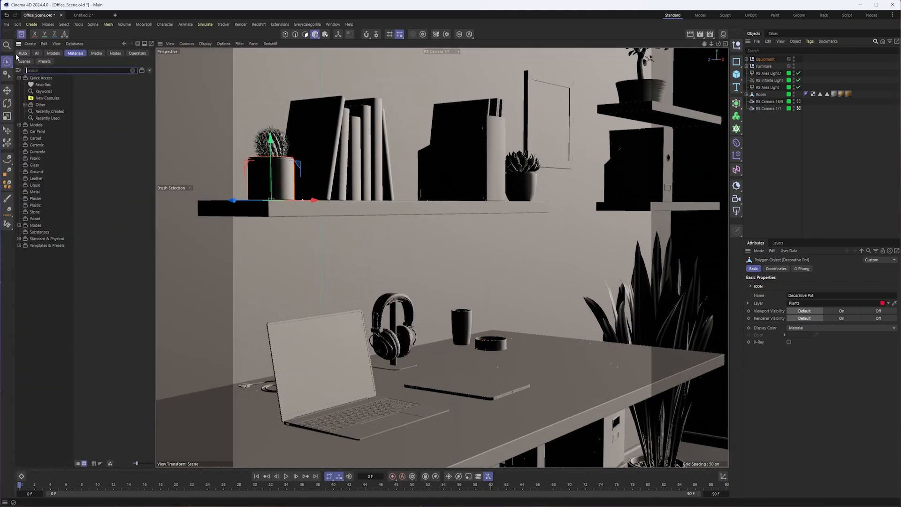
{"action": "left_click", "coordinate": [36, 53]}
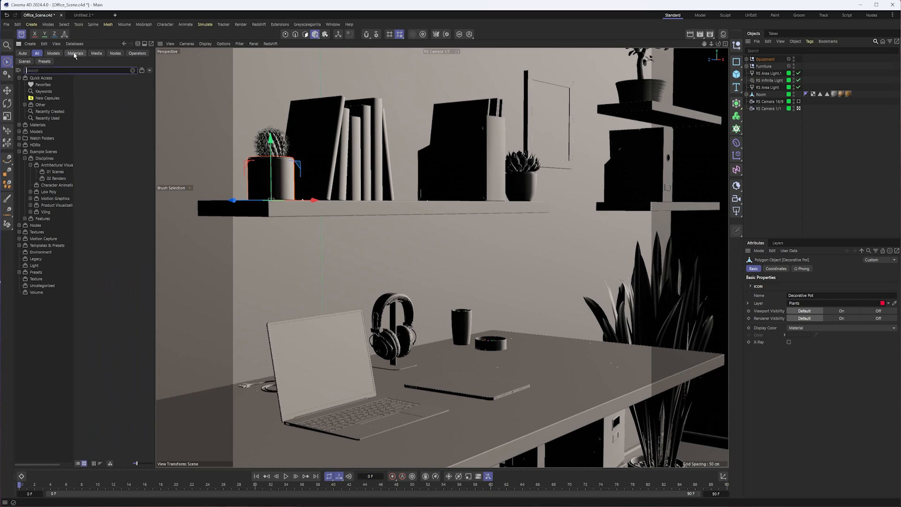
{"action": "left_click", "coordinate": [53, 53]}
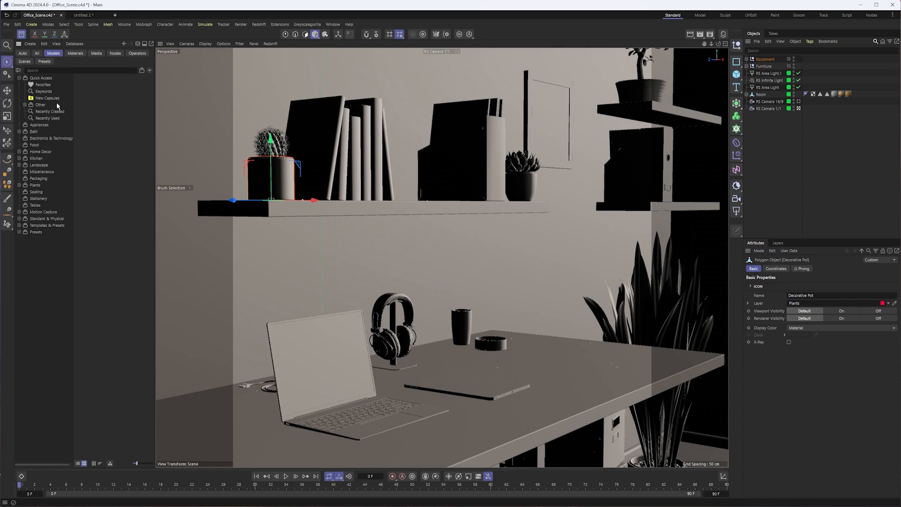
{"action": "left_click", "coordinate": [56, 118]}
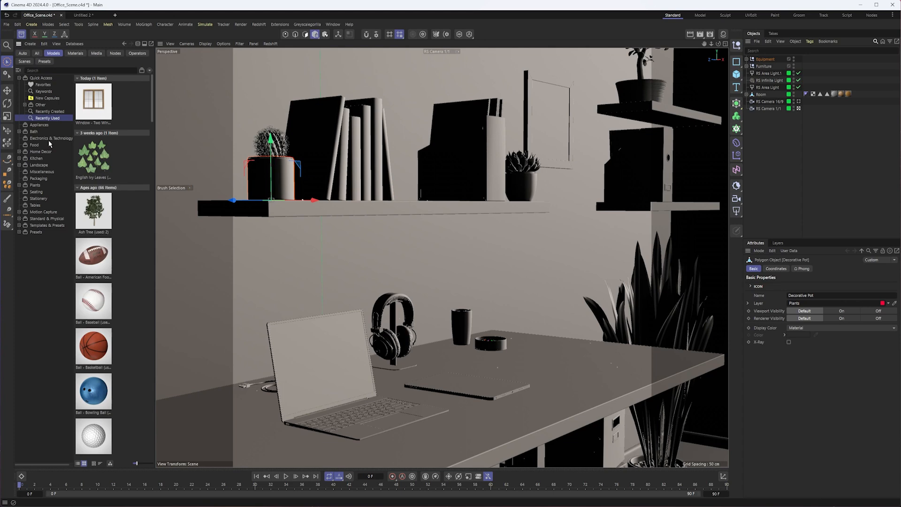
{"action": "left_click", "coordinate": [46, 113]}
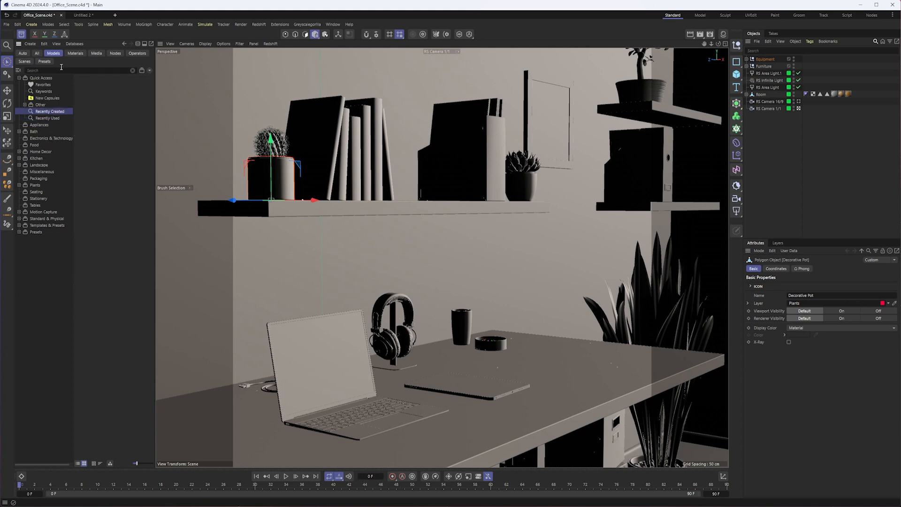
- Browse all asset types and show the 01 Scenes category within the architectural example scenes
{"action": "left_click", "coordinate": [76, 54]}
{"action": "left_click", "coordinate": [96, 54]}
{"action": "left_click", "coordinate": [36, 54]}
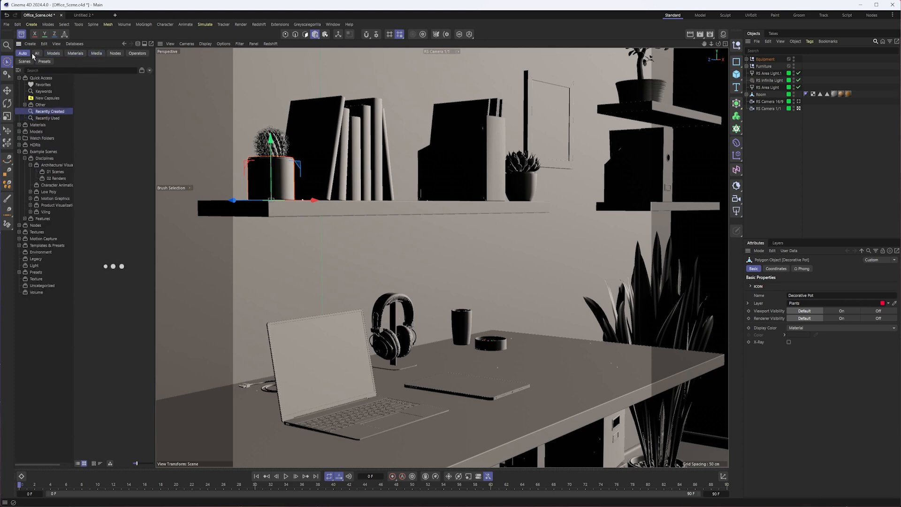
{"action": "left_click", "coordinate": [54, 152]}
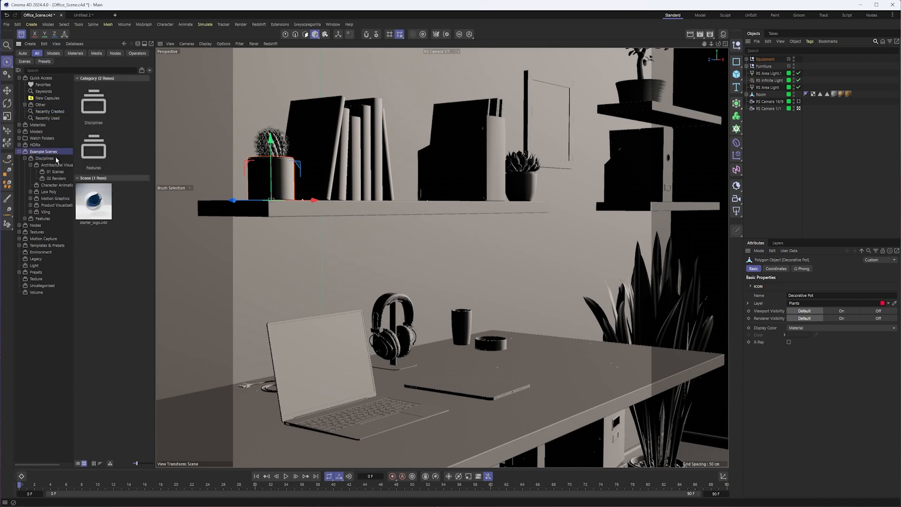
{"action": "left_click", "coordinate": [56, 165]}
{"action": "left_click", "coordinate": [55, 172]}
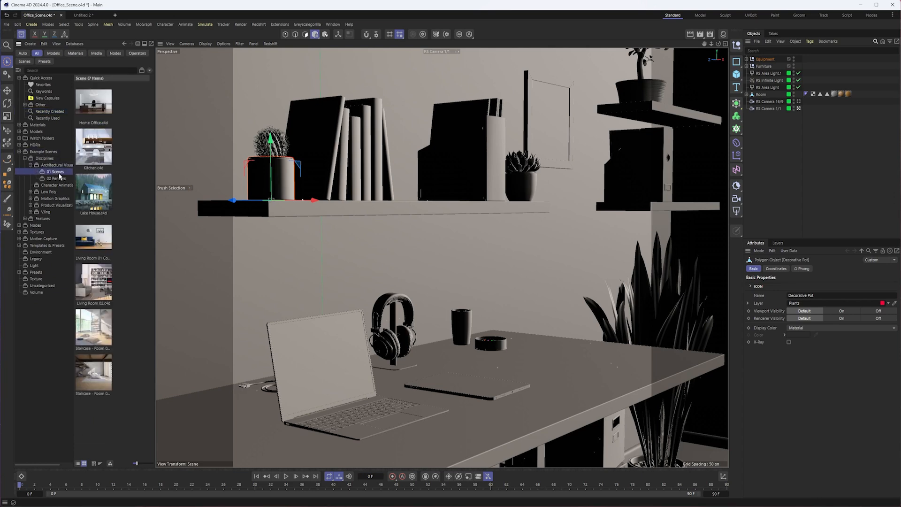